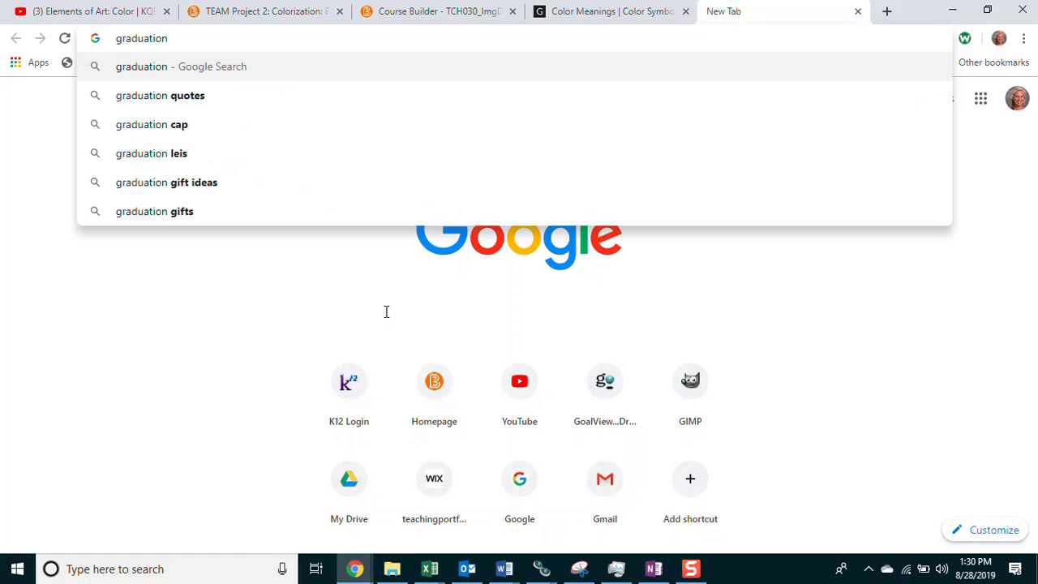
Search Google Images for graduation, limited to photos labelled for noncommercial reuse with modification
{"action": "key", "text": "Return"}
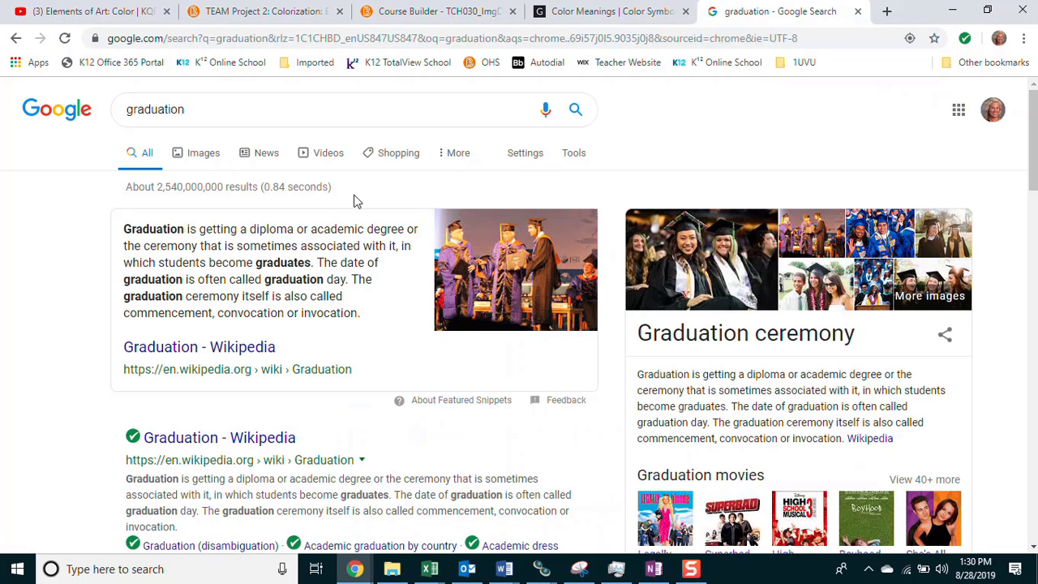
{"action": "left_click", "coordinate": [201, 157]}
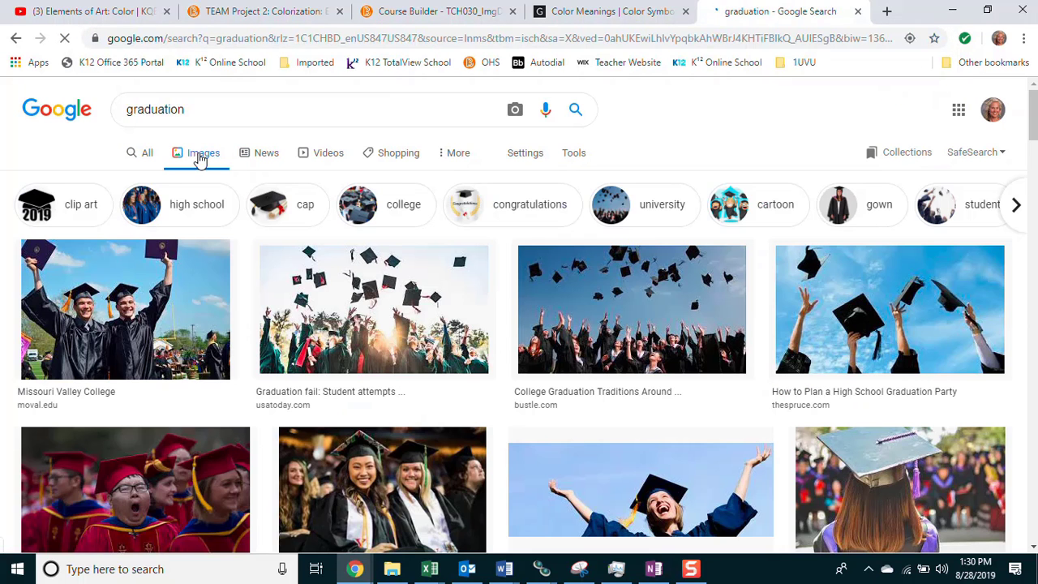
{"action": "left_click", "coordinate": [574, 154]}
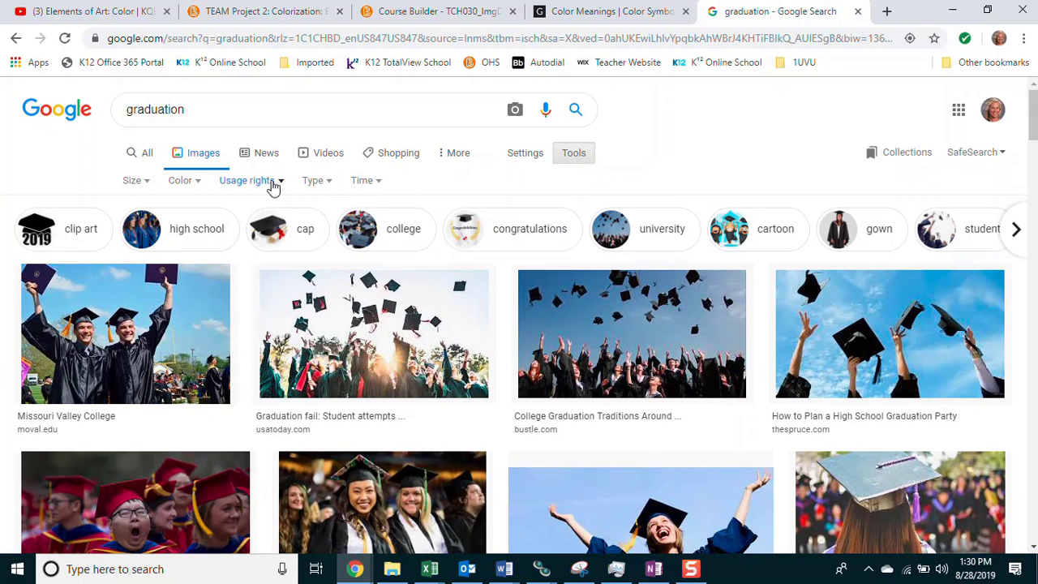
{"action": "left_click", "coordinate": [272, 185]}
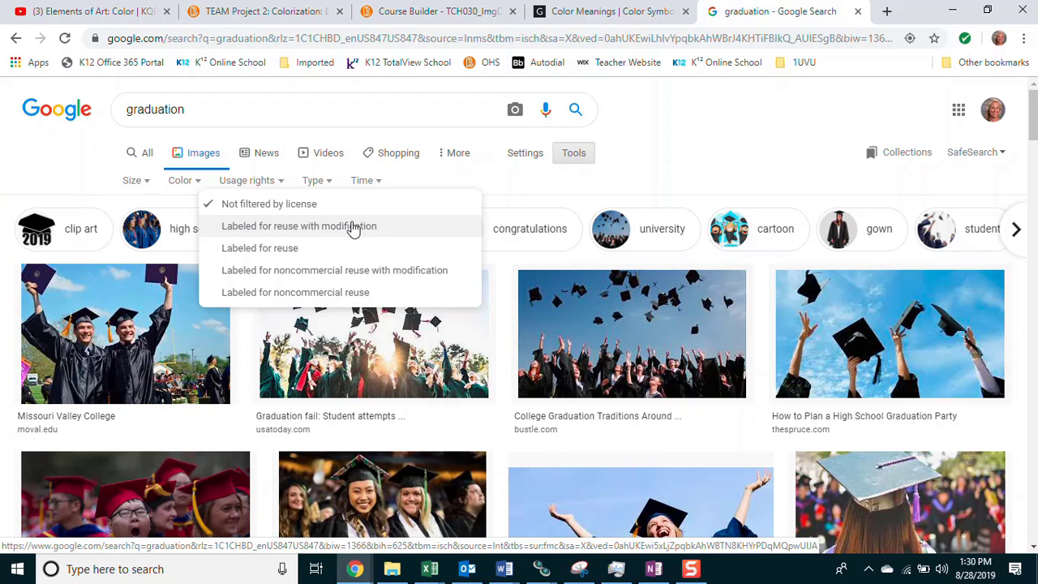
{"action": "left_click", "coordinate": [401, 270]}
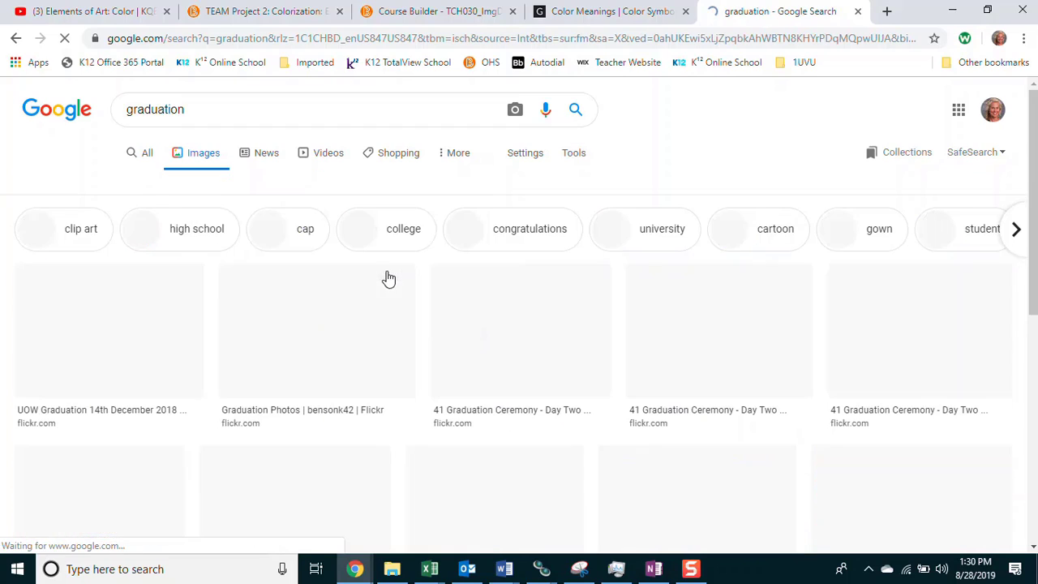
Copy the photo of the graduate with confetti from the image results
{"action": "scroll", "coordinate": [548, 268], "scroll_direction": "down", "scroll_amount": 1}
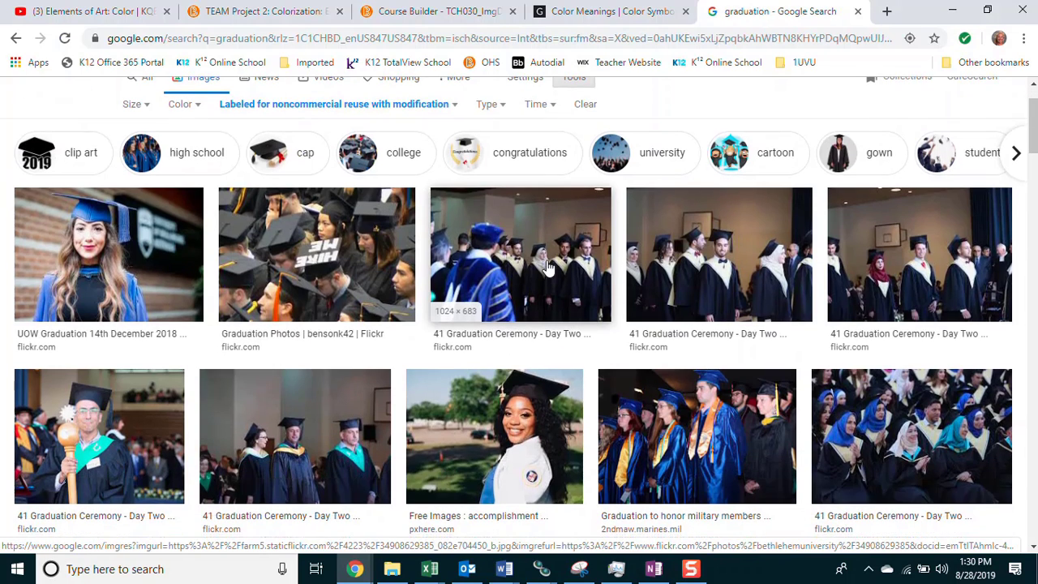
{"action": "scroll", "coordinate": [543, 268], "scroll_direction": "down", "scroll_amount": 3}
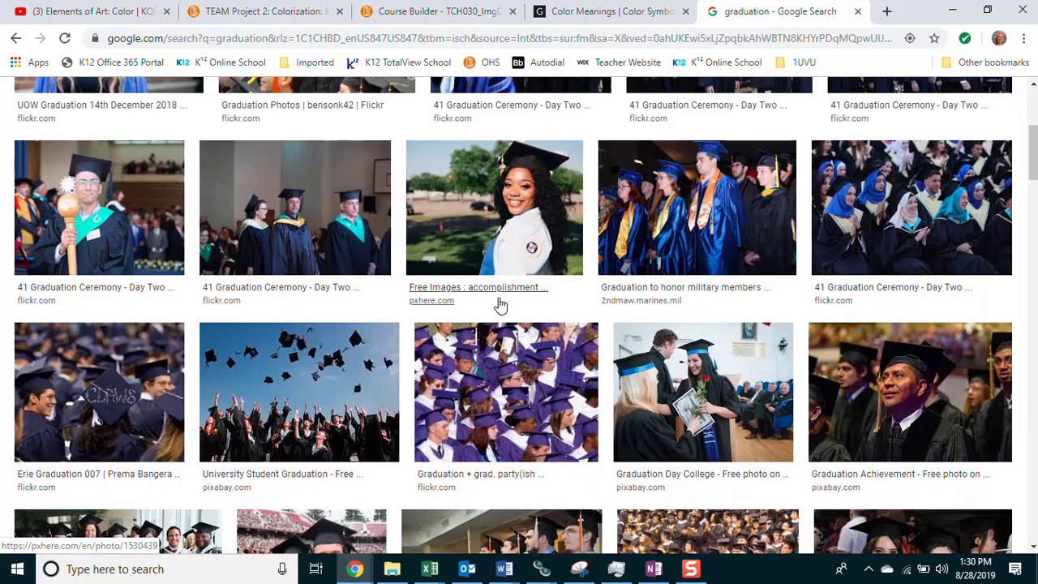
{"action": "scroll", "coordinate": [519, 300], "scroll_direction": "down", "scroll_amount": 1}
{"action": "scroll", "coordinate": [744, 335], "scroll_direction": "down", "scroll_amount": 5}
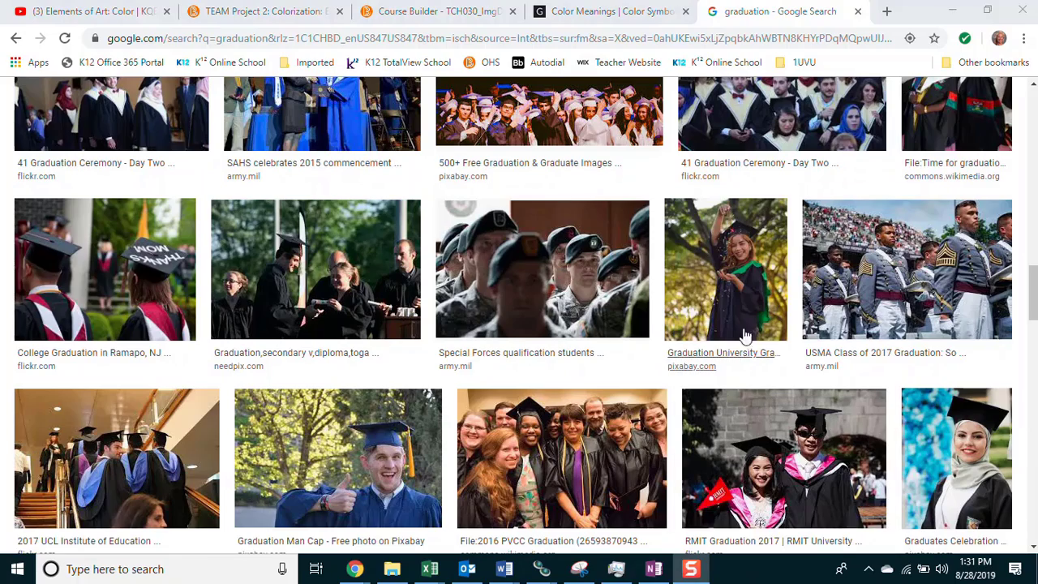
{"action": "left_click", "coordinate": [744, 335]}
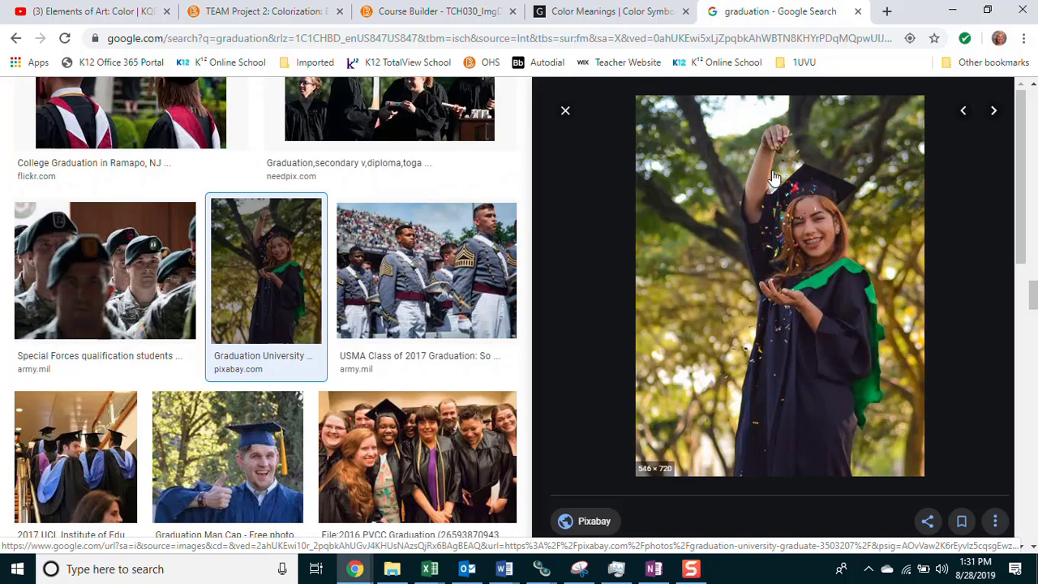
{"action": "right_click", "coordinate": [736, 253]}
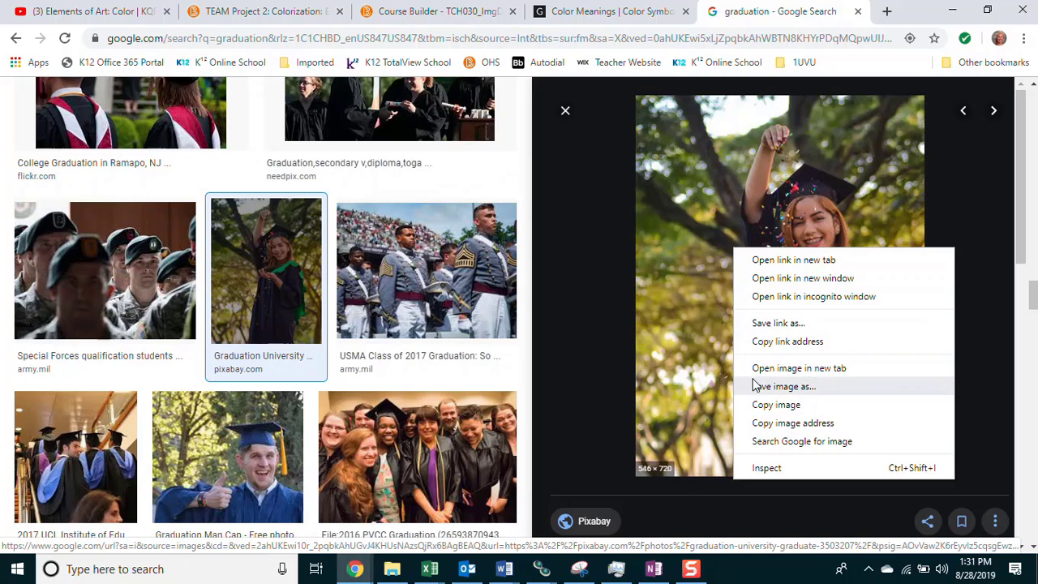
{"action": "left_click", "coordinate": [762, 405]}
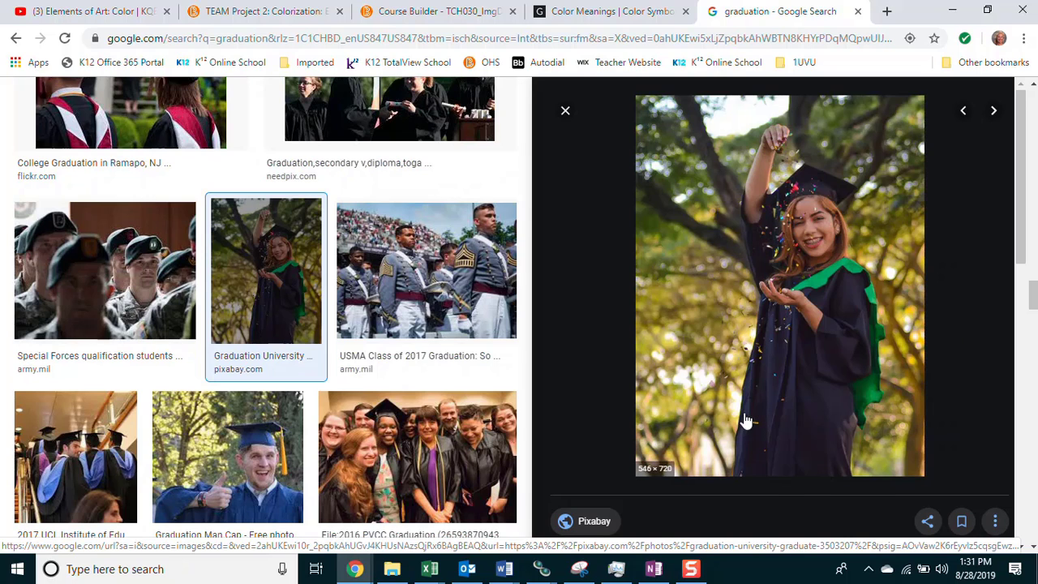
Launch GIMP from Windows search
{"action": "left_click", "coordinate": [163, 570]}
{"action": "type", "text": "gimp"}
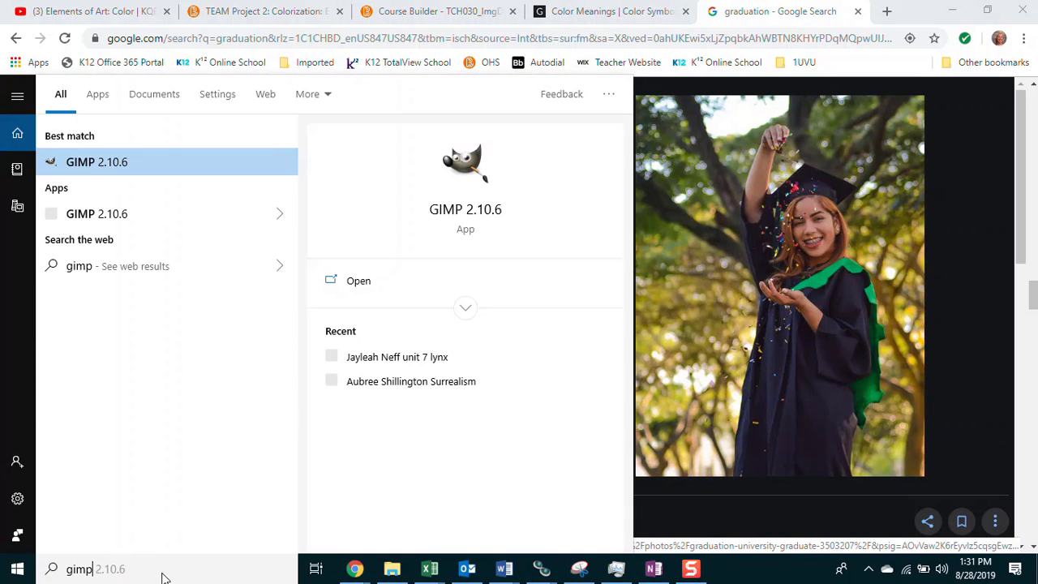
{"action": "key", "text": "Return"}
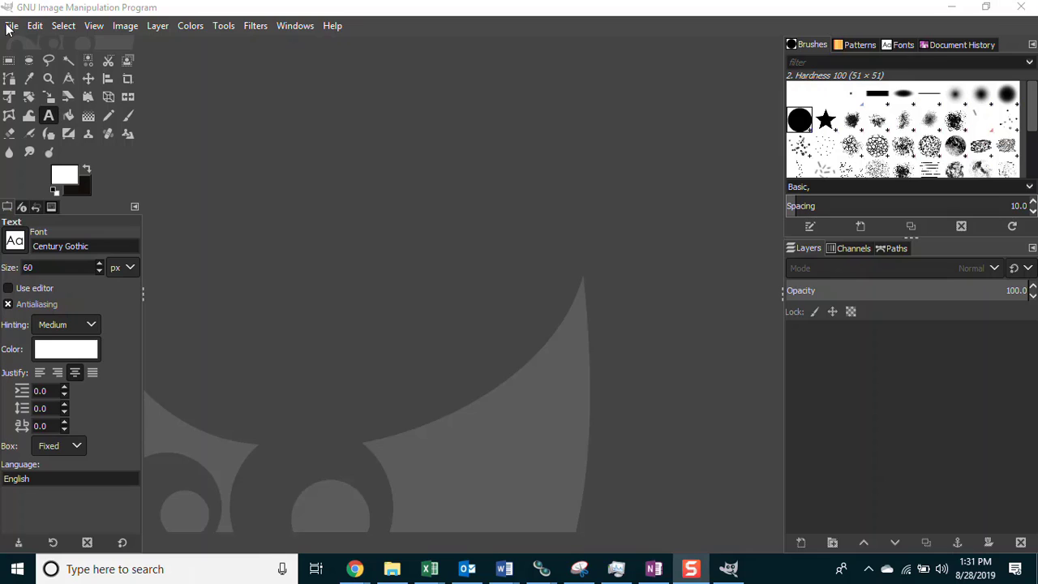
Paste the copied graduation photo into GIMP as a new image
{"action": "left_click", "coordinate": [10, 25]}
{"action": "mouse_move", "coordinate": [34, 68]}
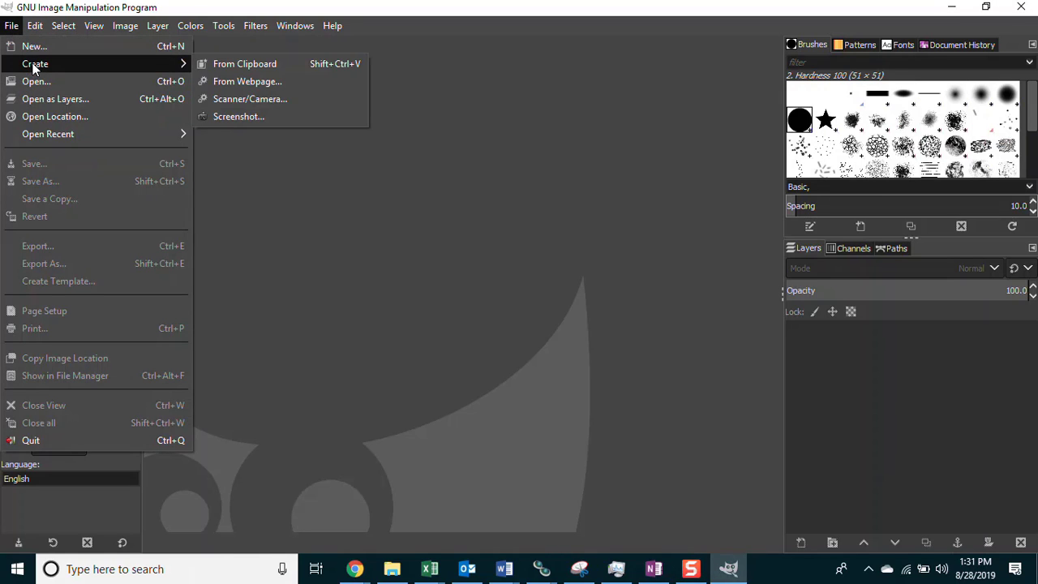
{"action": "left_click", "coordinate": [232, 66]}
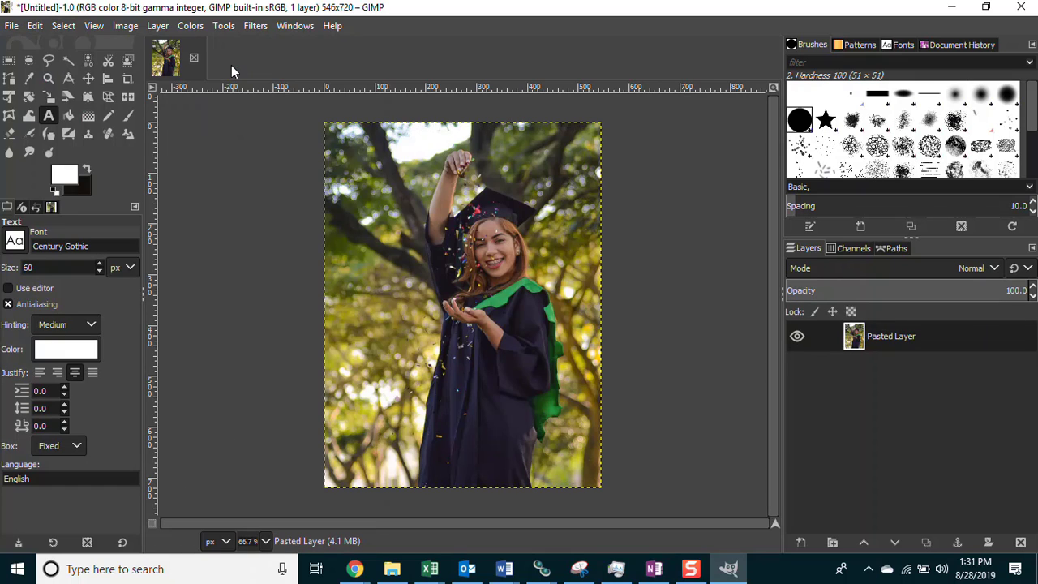
Browse the New Image size templates, then cancel without creating a blank image
{"action": "left_click", "coordinate": [11, 26]}
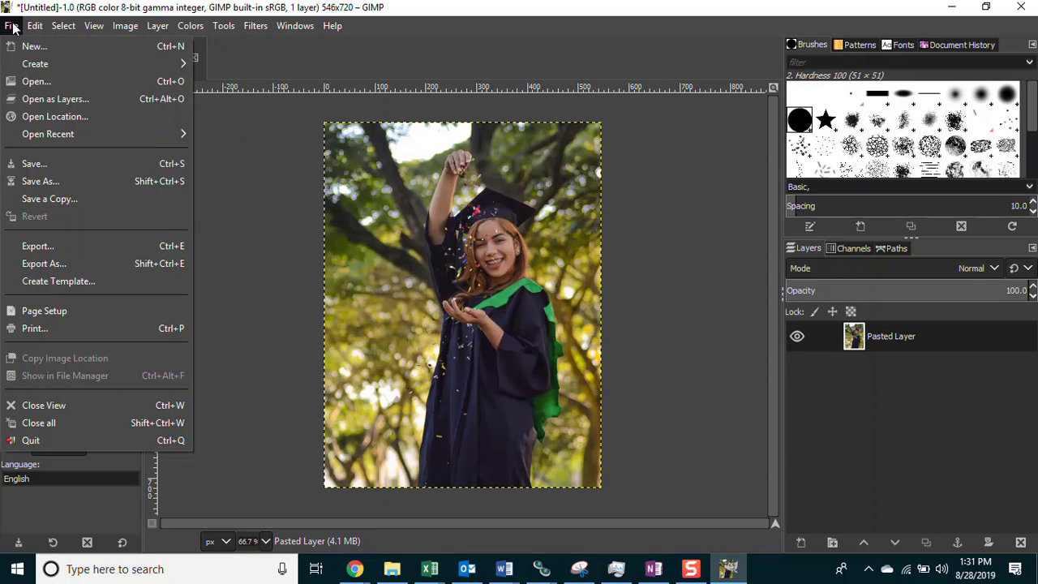
{"action": "left_click", "coordinate": [33, 47]}
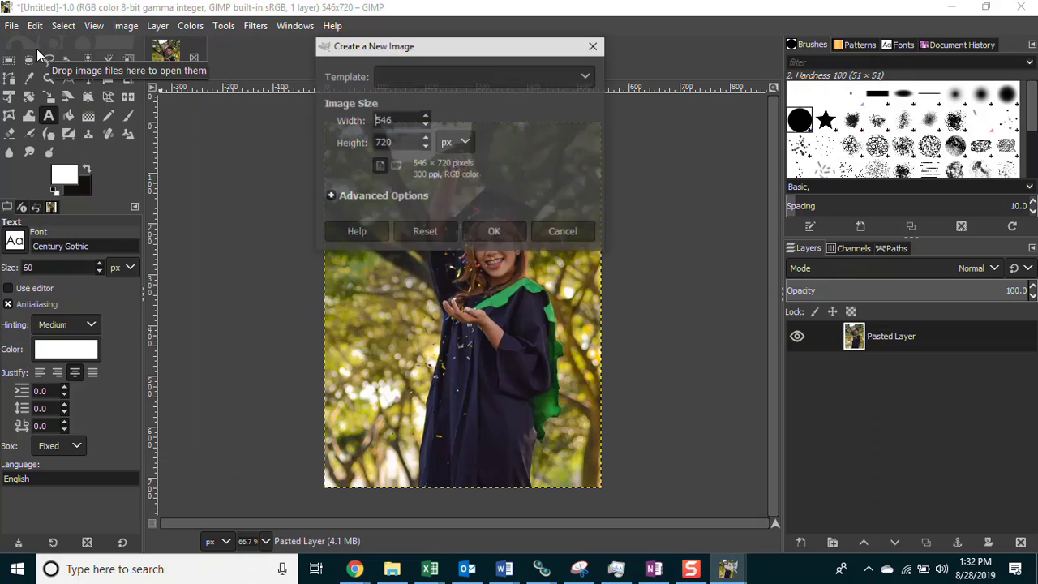
{"action": "left_click", "coordinate": [419, 76]}
{"action": "scroll", "coordinate": [429, 163], "scroll_direction": "down", "scroll_amount": 2}
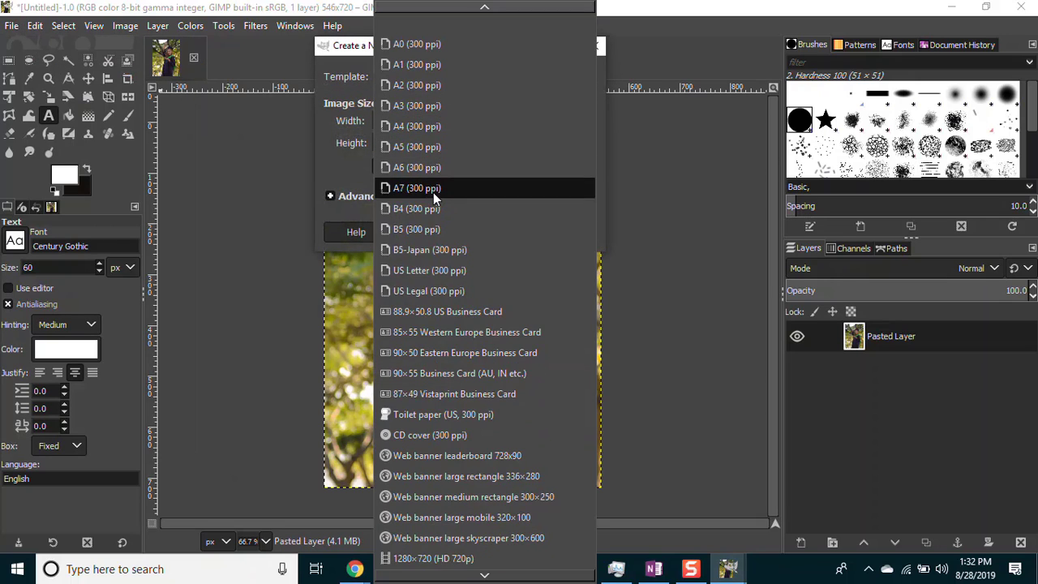
{"action": "scroll", "coordinate": [430, 243], "scroll_direction": "down", "scroll_amount": 7}
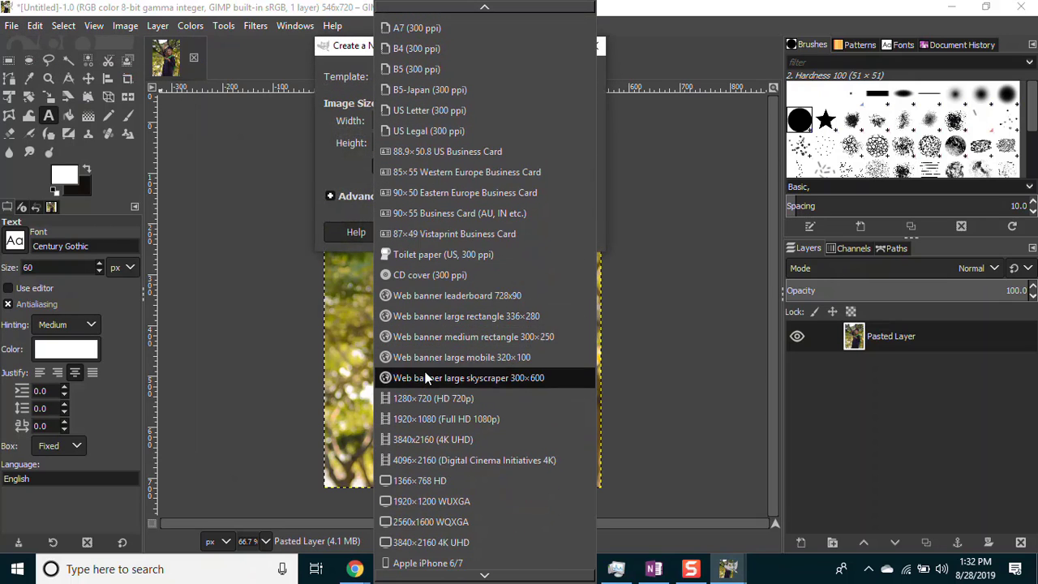
{"action": "scroll", "coordinate": [424, 374], "scroll_direction": "down", "scroll_amount": 1}
{"action": "scroll", "coordinate": [424, 373], "scroll_direction": "up", "scroll_amount": 6}
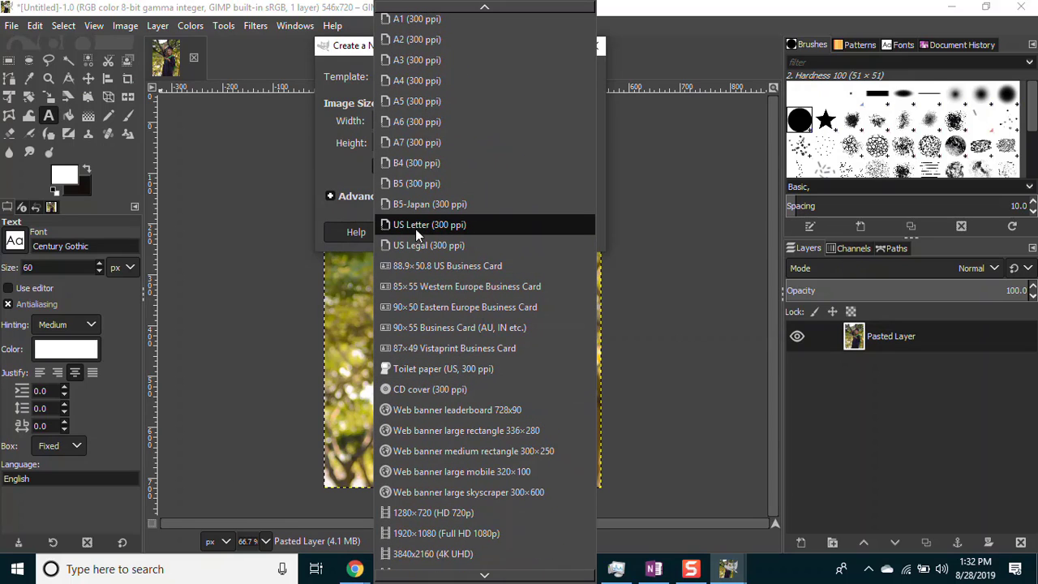
{"action": "left_click", "coordinate": [653, 43]}
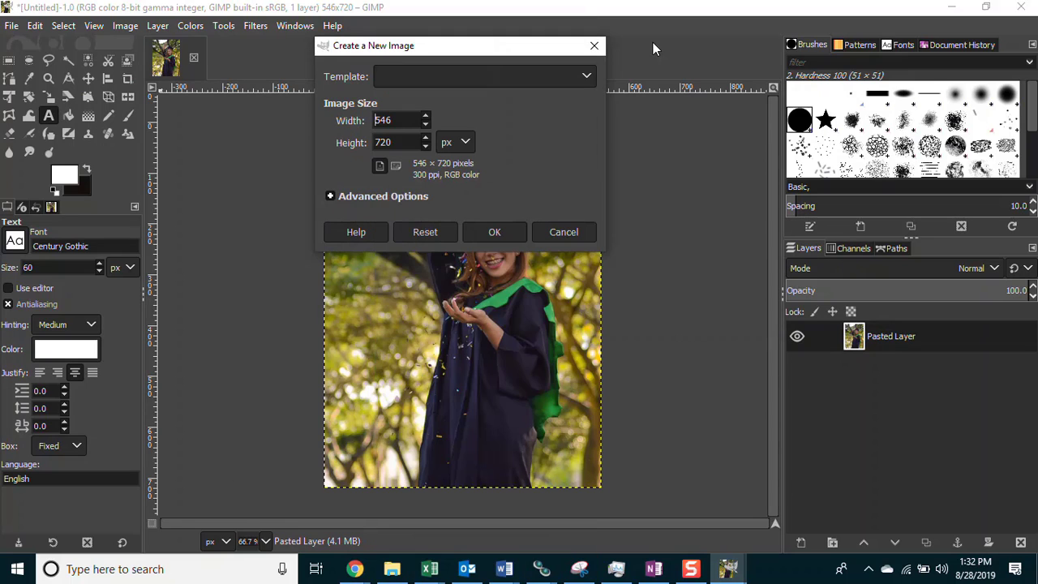
{"action": "left_click", "coordinate": [595, 46]}
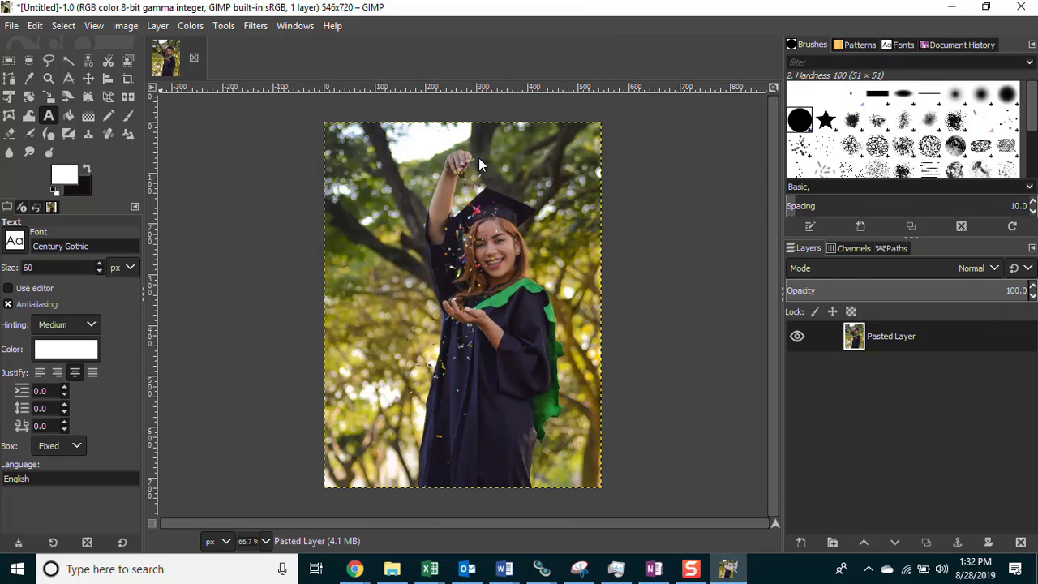
Look through the File menu and close it without choosing anything
{"action": "left_click", "coordinate": [15, 25]}
{"action": "mouse_move", "coordinate": [32, 64]}
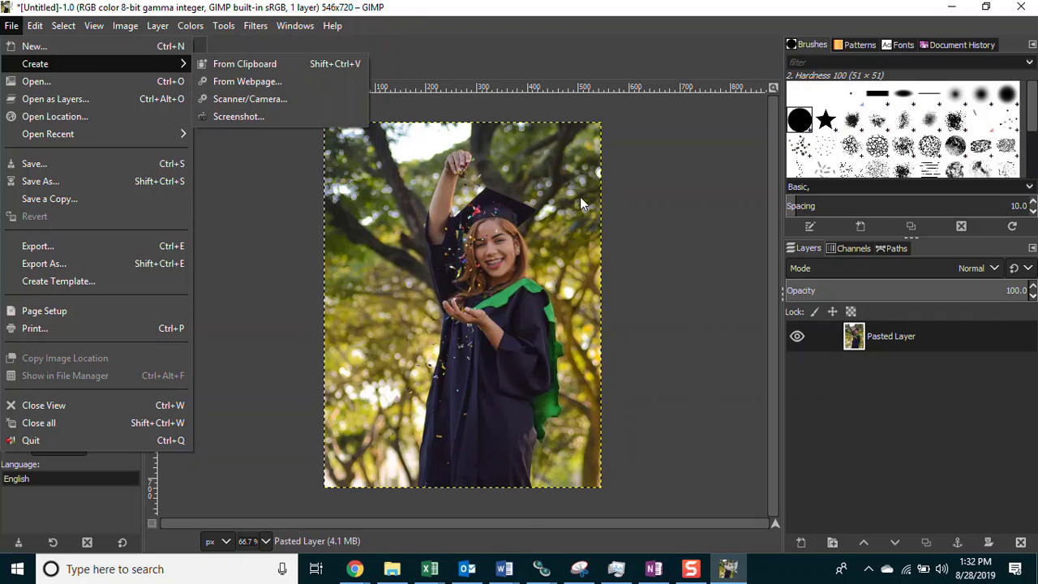
{"action": "left_click", "coordinate": [663, 390]}
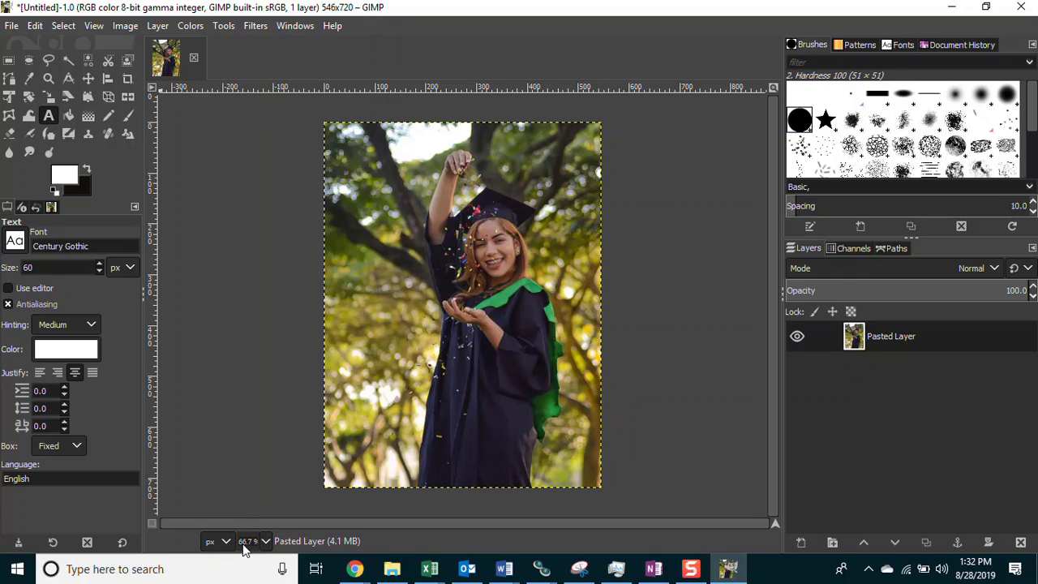
View the photo at 100%, then switch to Chrome's page on purple or violet colour meanings
{"action": "left_click", "coordinate": [266, 541]}
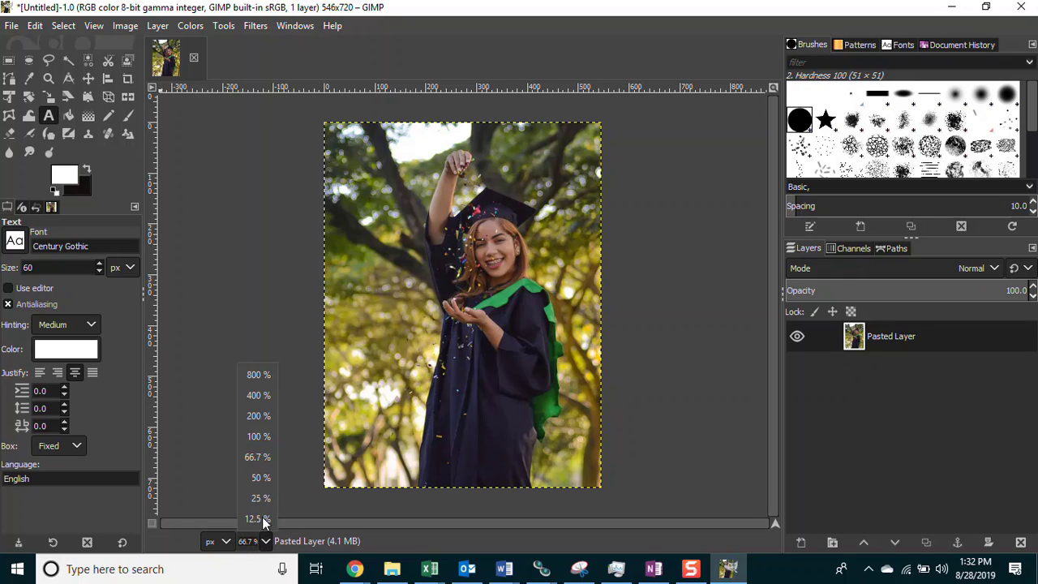
{"action": "left_click", "coordinate": [258, 437]}
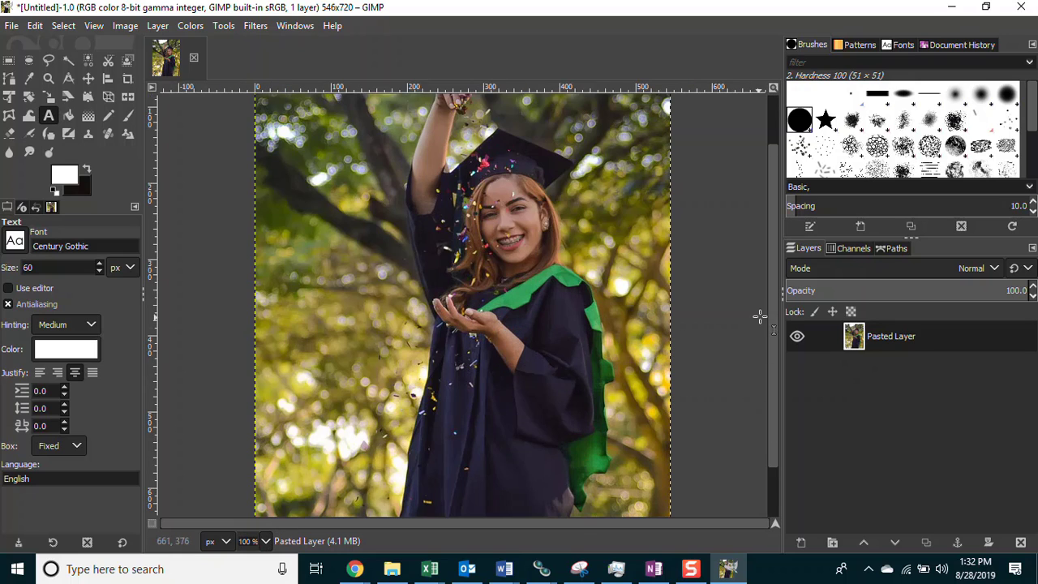
{"action": "mouse_move", "coordinate": [773, 341]}
{"action": "left_mouse_down"}
{"action": "mouse_move", "coordinate": [767, 270]}
{"action": "mouse_move", "coordinate": [767, 416]}
{"action": "mouse_move", "coordinate": [763, 303]}
{"action": "mouse_move", "coordinate": [769, 344]}
{"action": "left_mouse_up"}
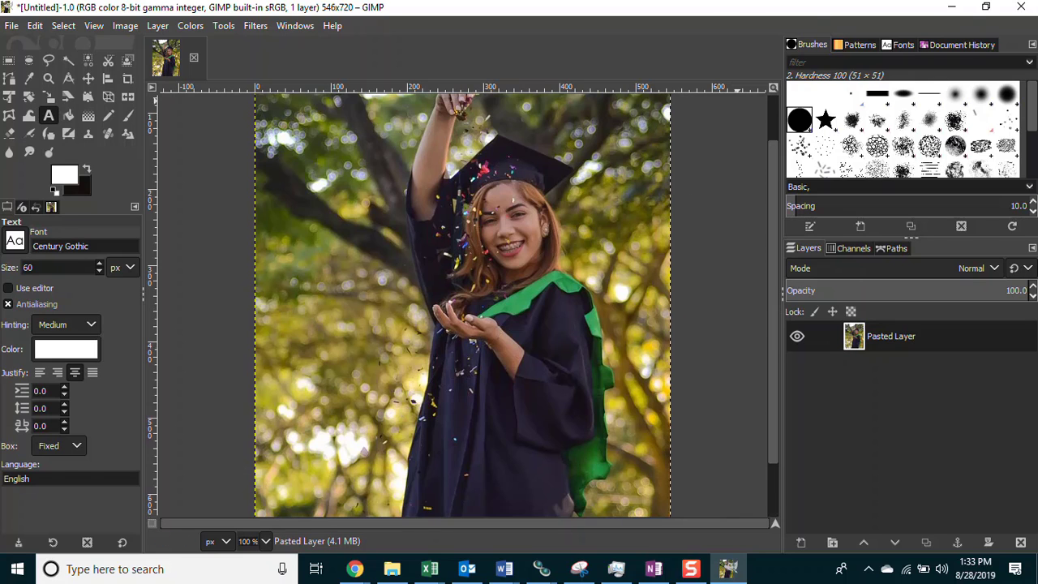
{"action": "left_click", "coordinate": [946, 10]}
{"action": "left_click", "coordinate": [595, 12]}
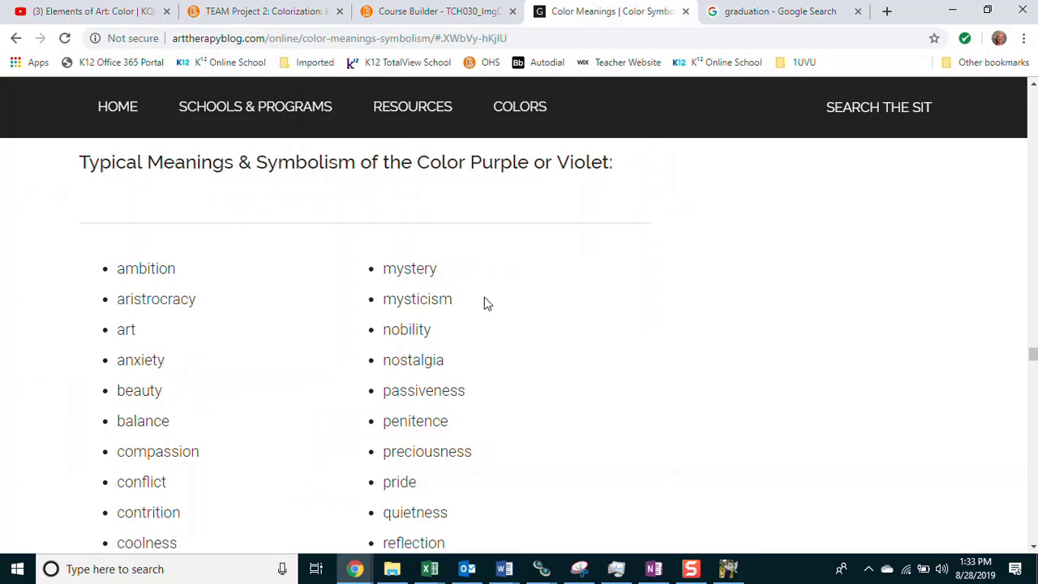
{"action": "scroll", "coordinate": [461, 320], "scroll_direction": "down", "scroll_amount": 1}
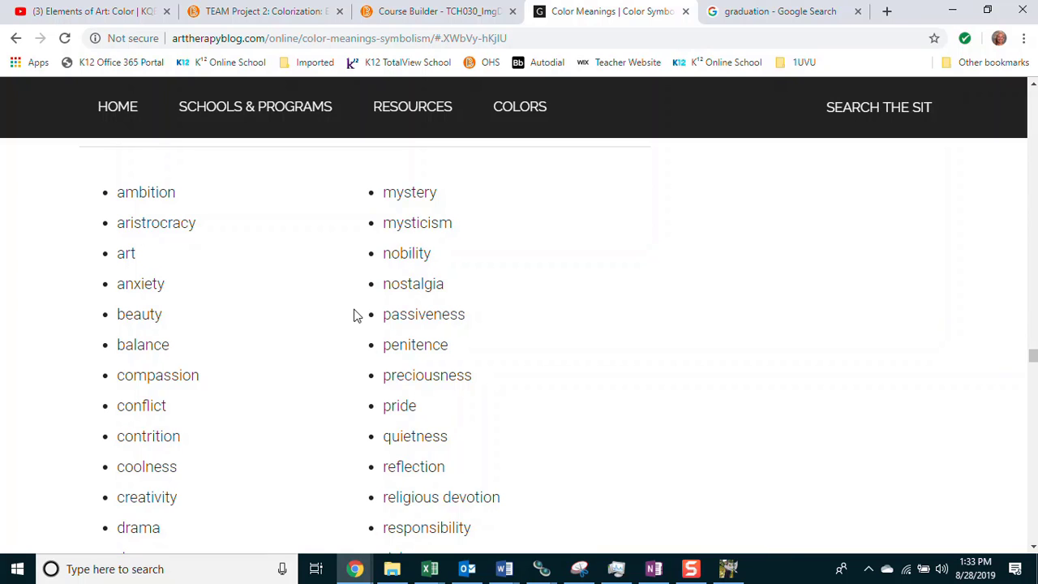
{"action": "scroll", "coordinate": [306, 327], "scroll_direction": "down", "scroll_amount": 3}
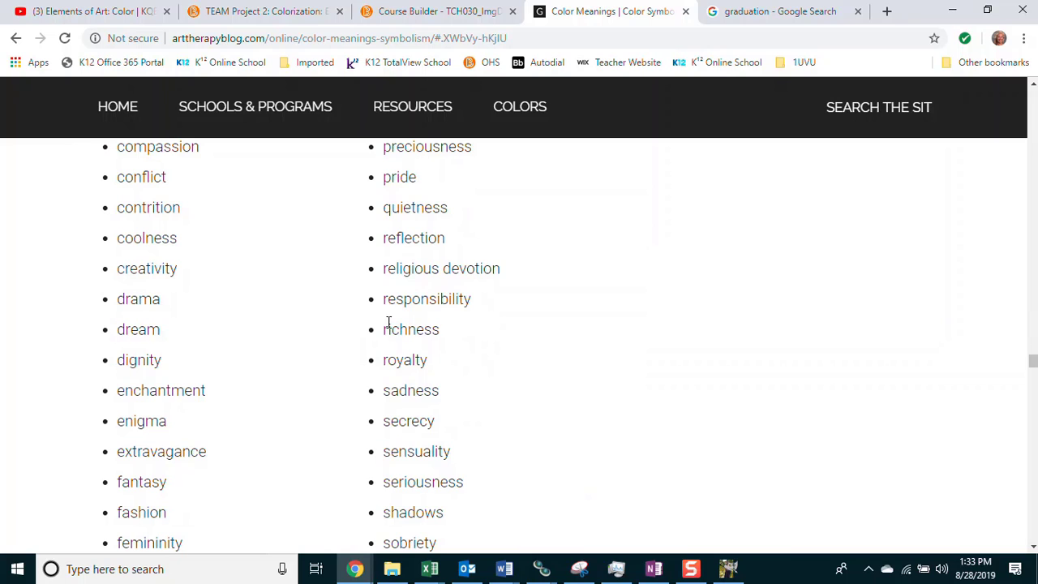
{"action": "scroll", "coordinate": [311, 318], "scroll_direction": "down", "scroll_amount": 2}
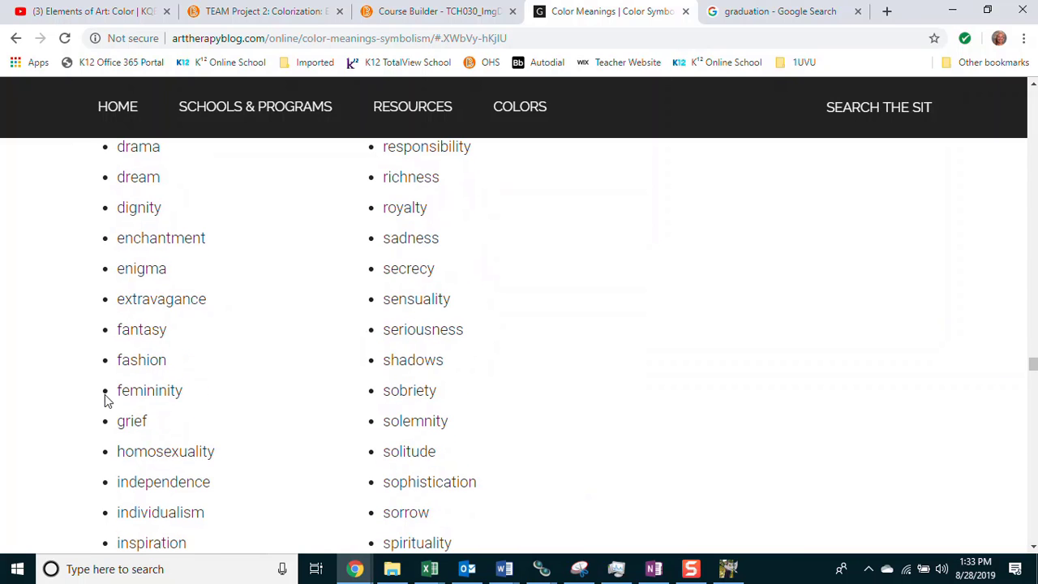
{"action": "scroll", "coordinate": [230, 369], "scroll_direction": "down", "scroll_amount": 1}
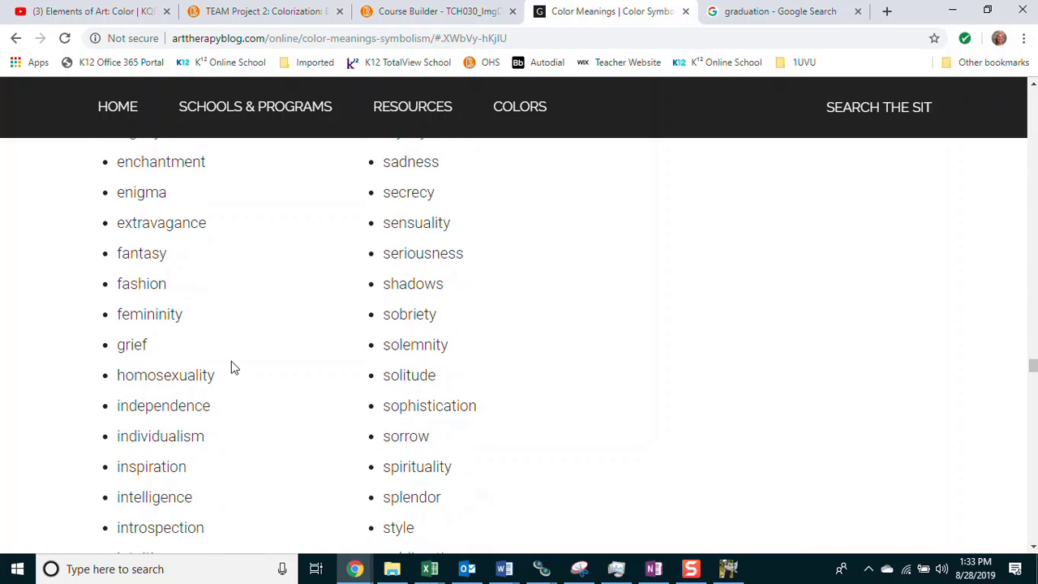
{"action": "scroll", "coordinate": [244, 321], "scroll_direction": "down", "scroll_amount": 2}
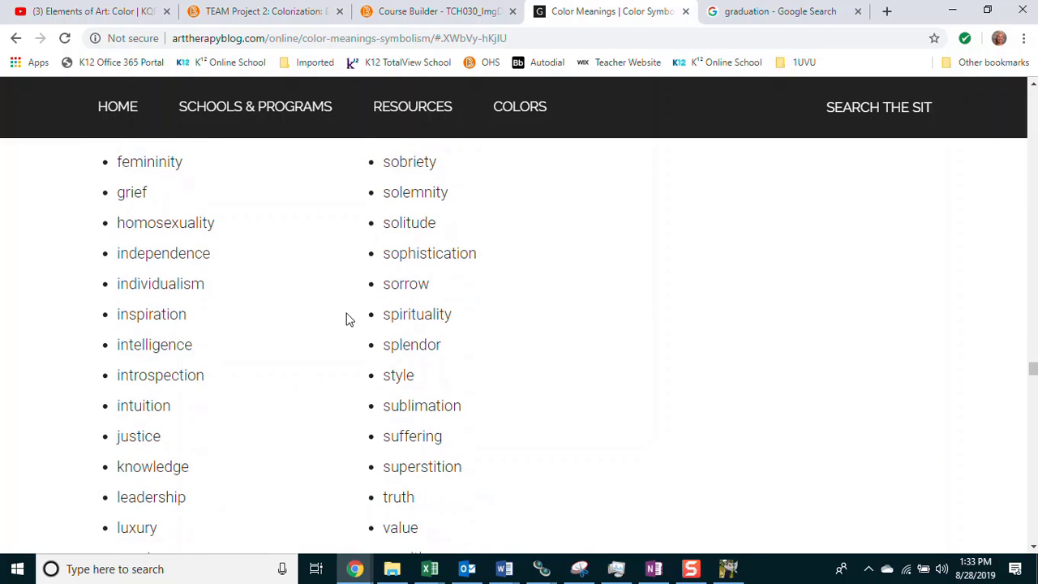
{"action": "scroll", "coordinate": [347, 319], "scroll_direction": "down", "scroll_amount": 1}
{"action": "scroll", "coordinate": [357, 332], "scroll_direction": "down", "scroll_amount": 1}
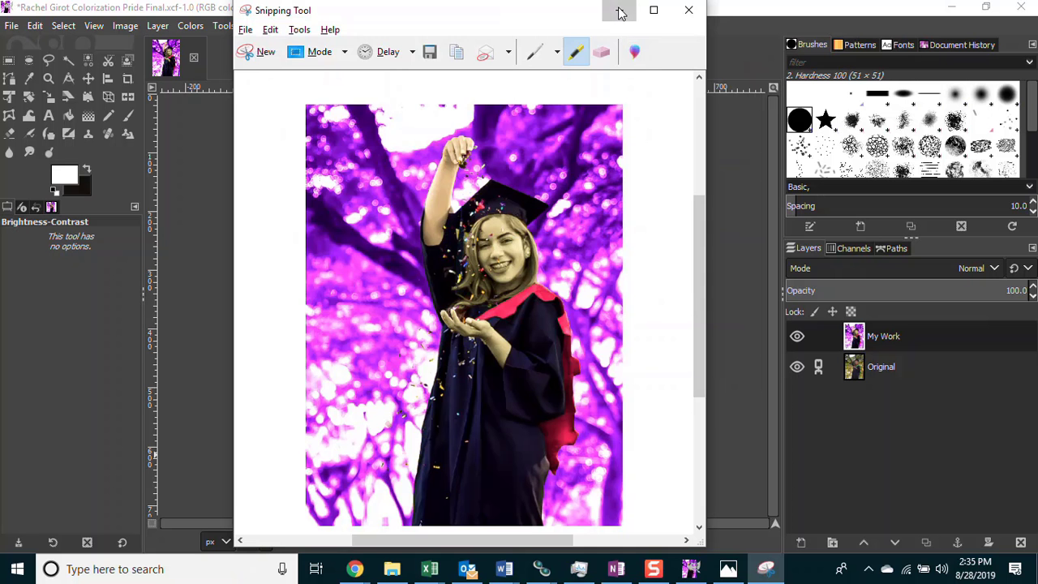
Minimize the Snipping Tool window and return to GIMP's zoom level list
{"action": "left_click", "coordinate": [621, 8]}
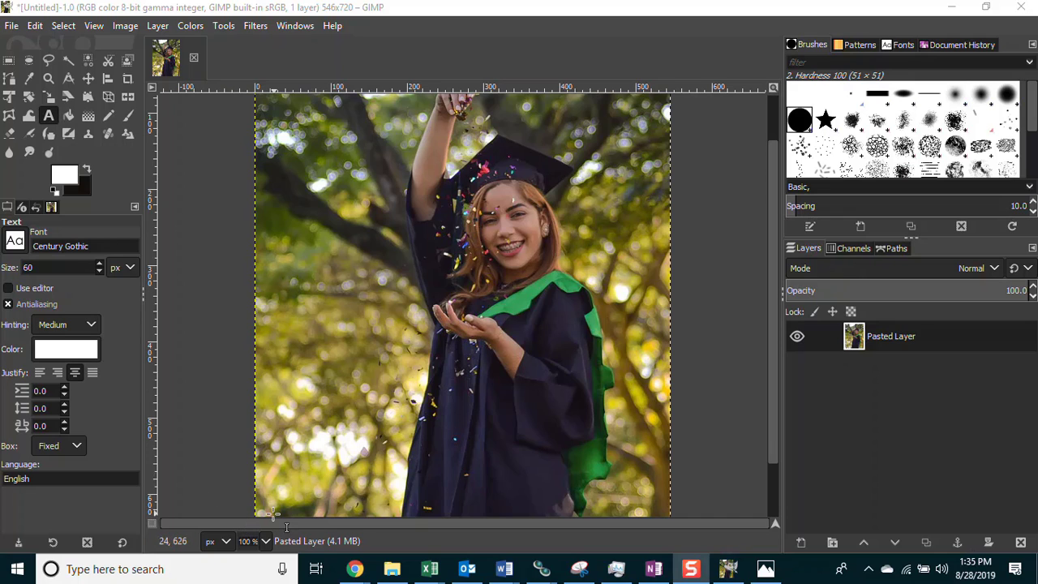
{"action": "left_click", "coordinate": [266, 542]}
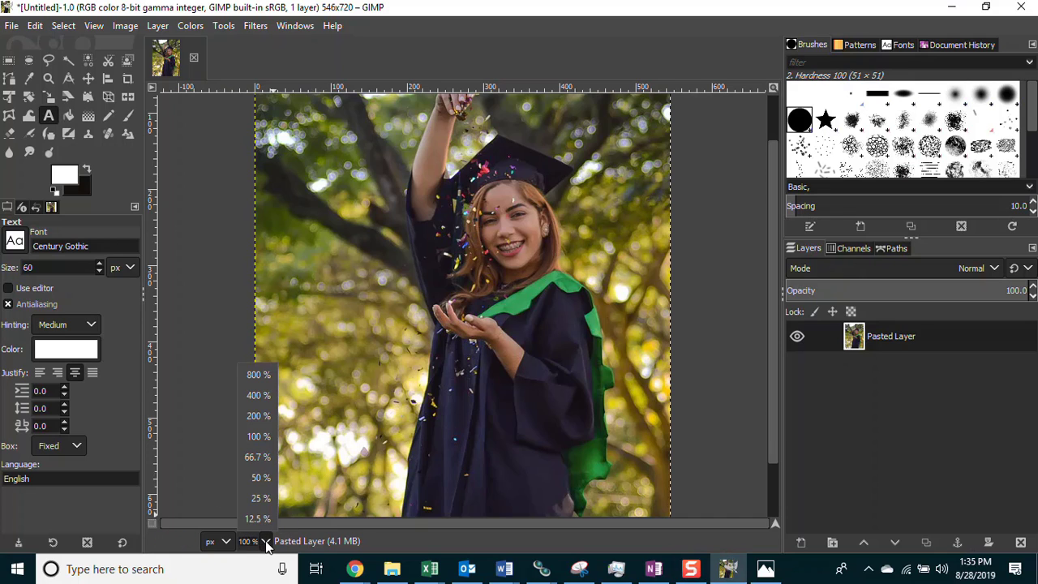
Set the zoom to 66.7% so the whole 546x720 photo fits the window
{"action": "left_click", "coordinate": [259, 457]}
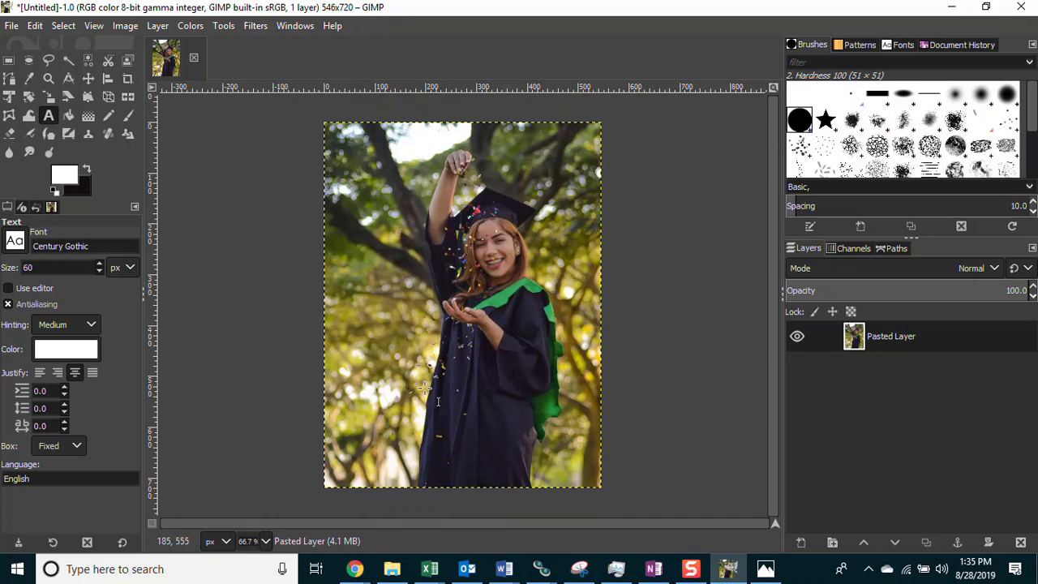
Fuzzy-select the gown, then add the lower gown, hands, green stole, raised arm, face and hair
{"action": "left_click", "coordinate": [65, 60]}
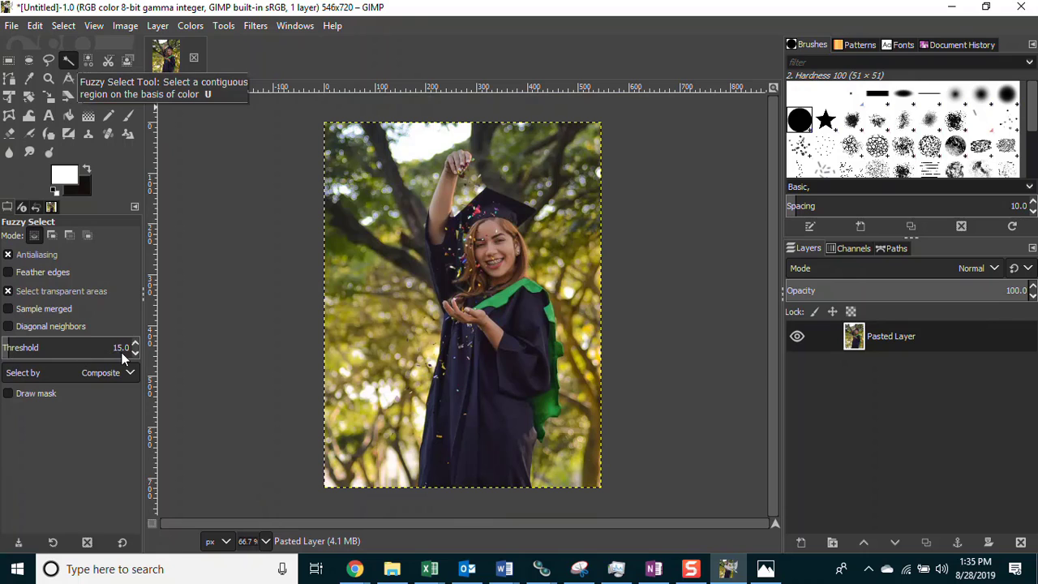
{"action": "left_click", "coordinate": [493, 436]}
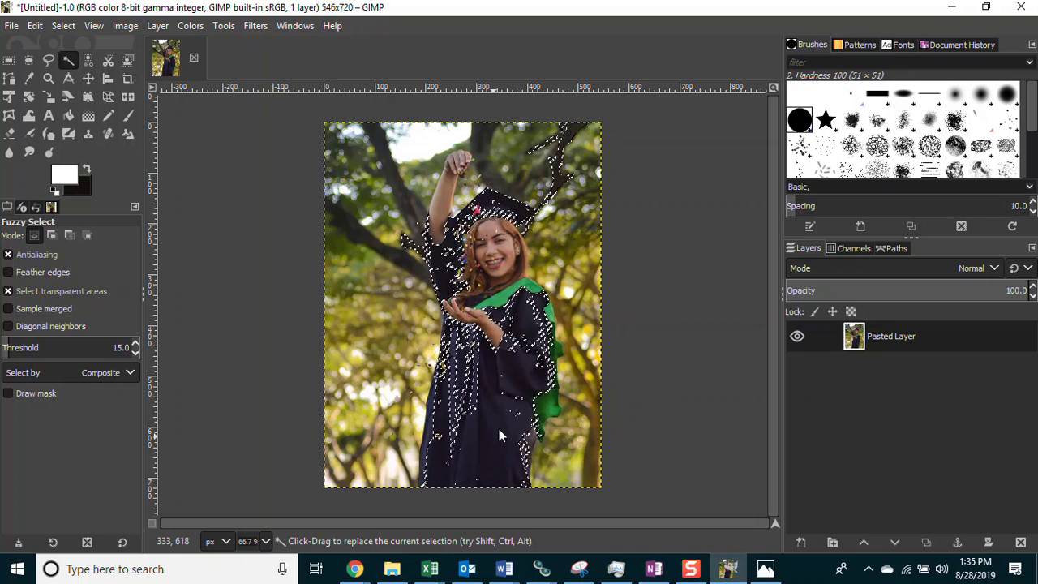
{"action": "key", "text": "shift"}
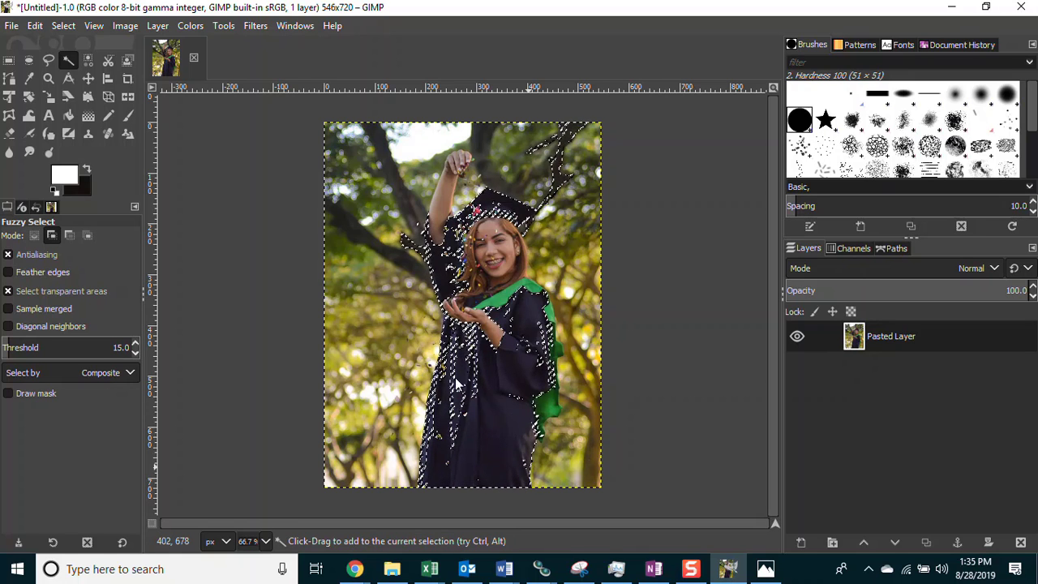
{"action": "left_click", "coordinate": [469, 343], "text": "shift"}
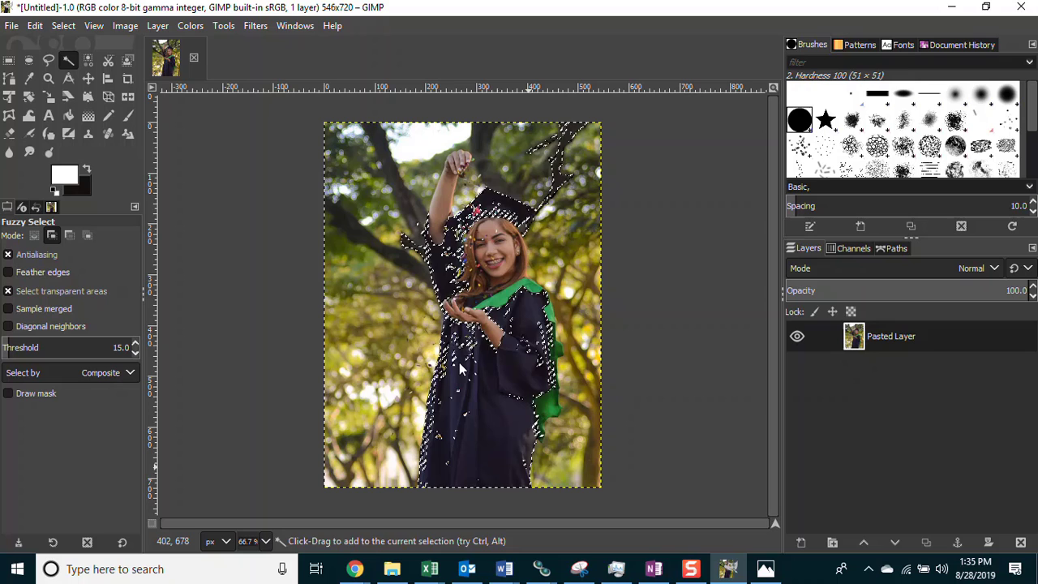
{"action": "left_click", "coordinate": [475, 322], "text": "shift"}
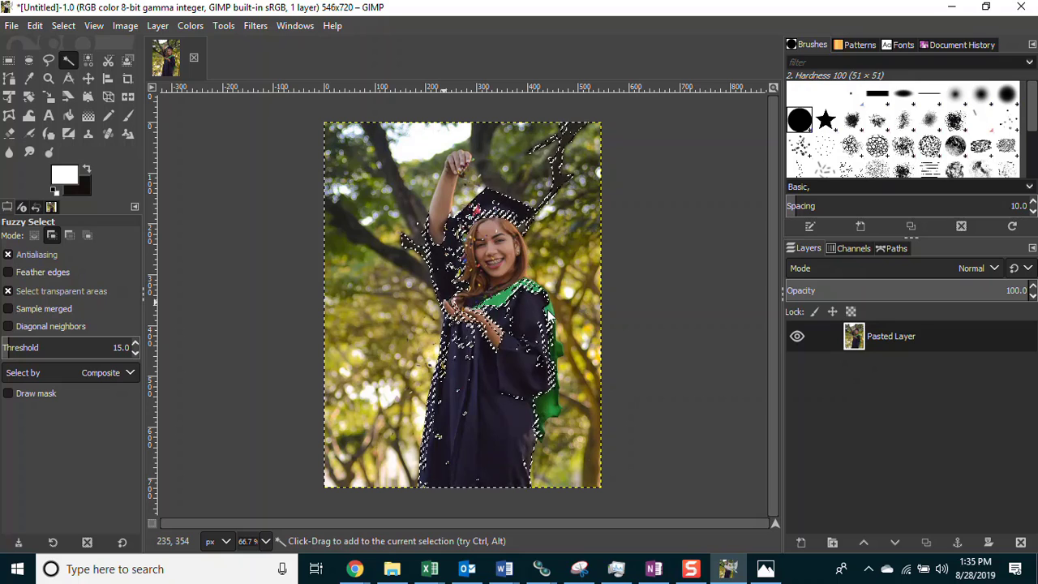
{"action": "left_click", "coordinate": [541, 409], "text": "shift"}
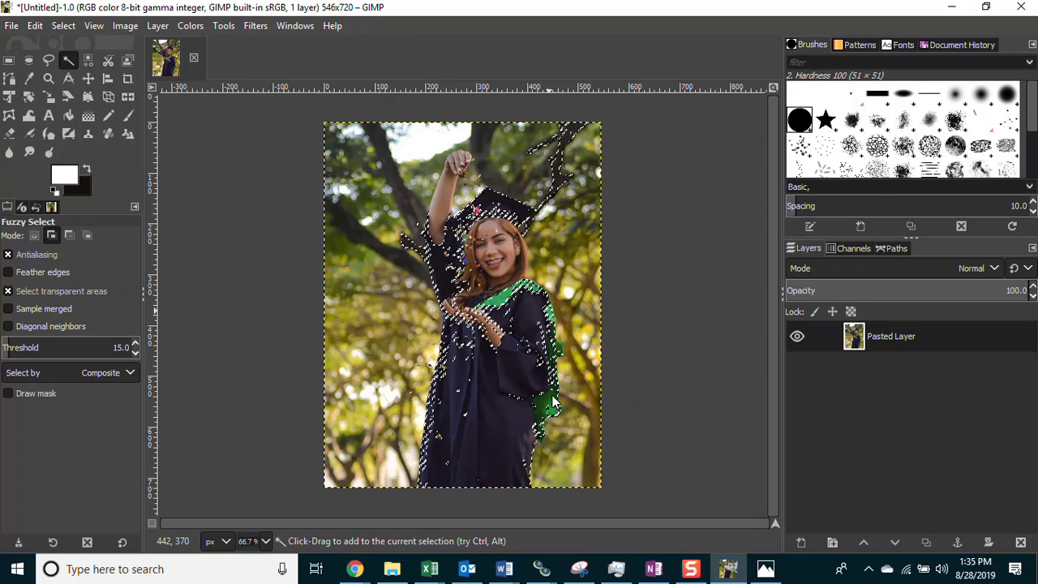
{"action": "left_click", "coordinate": [451, 202], "text": "shift"}
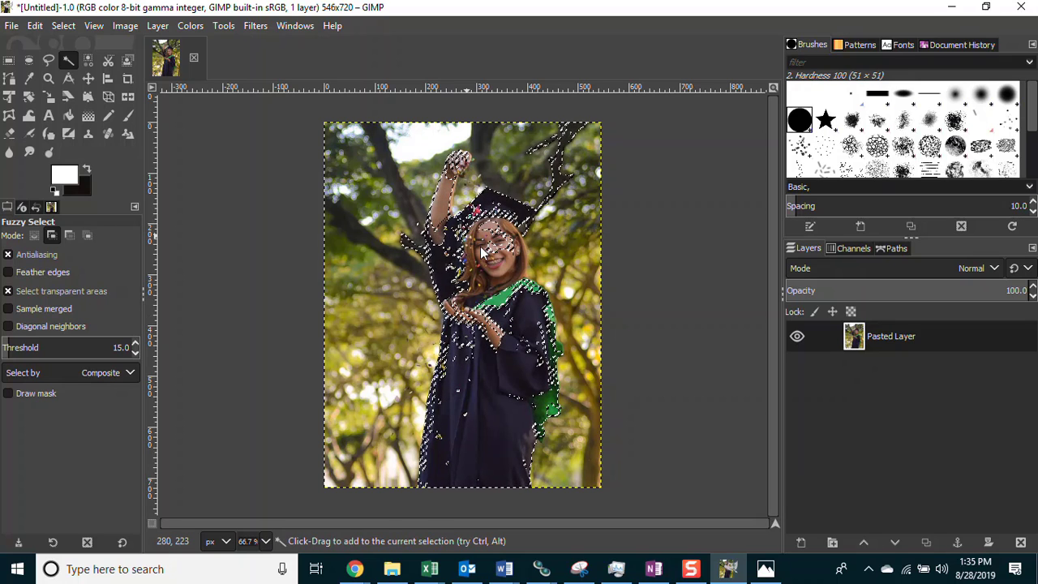
{"action": "left_click", "coordinate": [465, 279], "text": "shift"}
{"action": "left_click", "coordinate": [482, 284], "text": "shift"}
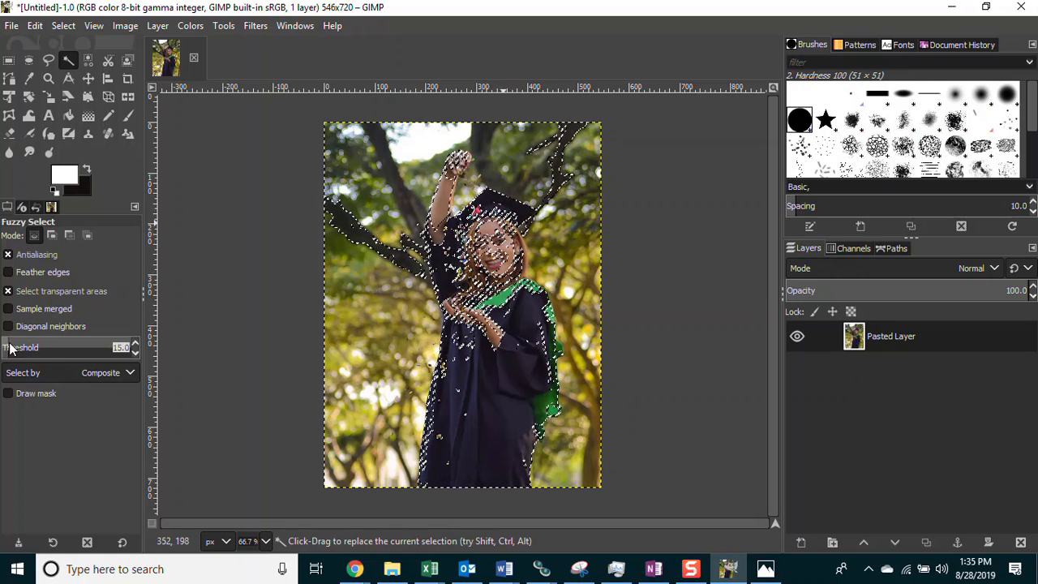
Raise the Fuzzy Select colour-match threshold to 20
{"action": "left_click", "coordinate": [134, 343]}
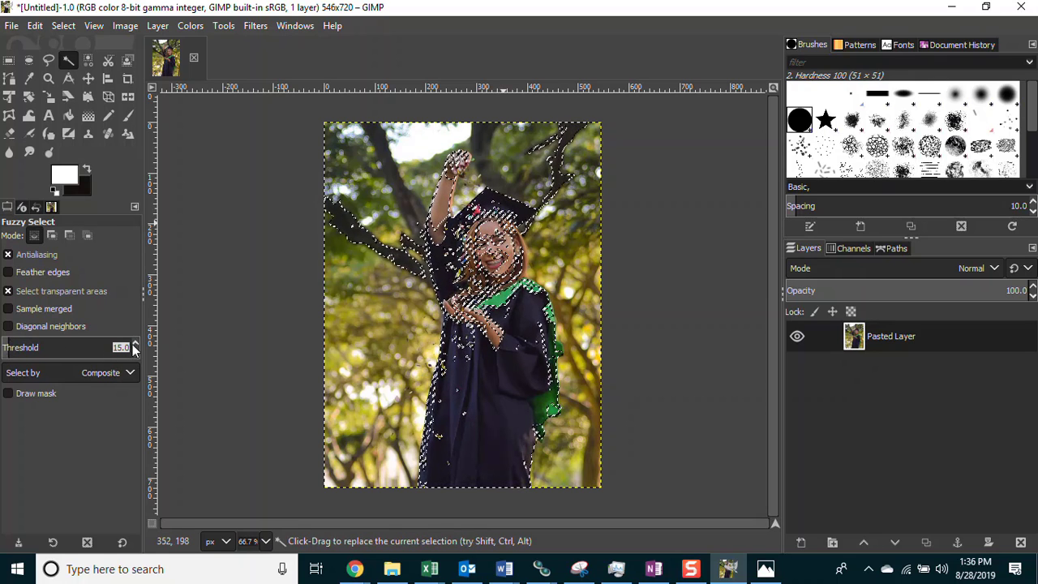
{"action": "left_click", "coordinate": [135, 344]}
{"action": "left_click", "coordinate": [135, 344]}
{"action": "left_click", "coordinate": [135, 344]}
{"action": "left_click", "coordinate": [135, 344]}
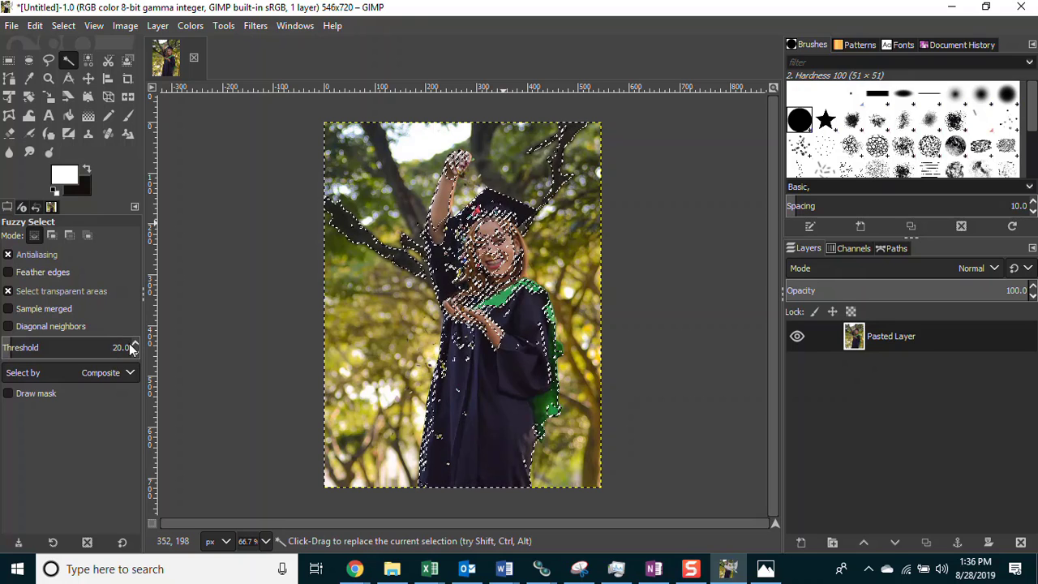
Add the dark tree branches, trunk area and dark gown edges to the selection
{"action": "key", "text": "shift"}
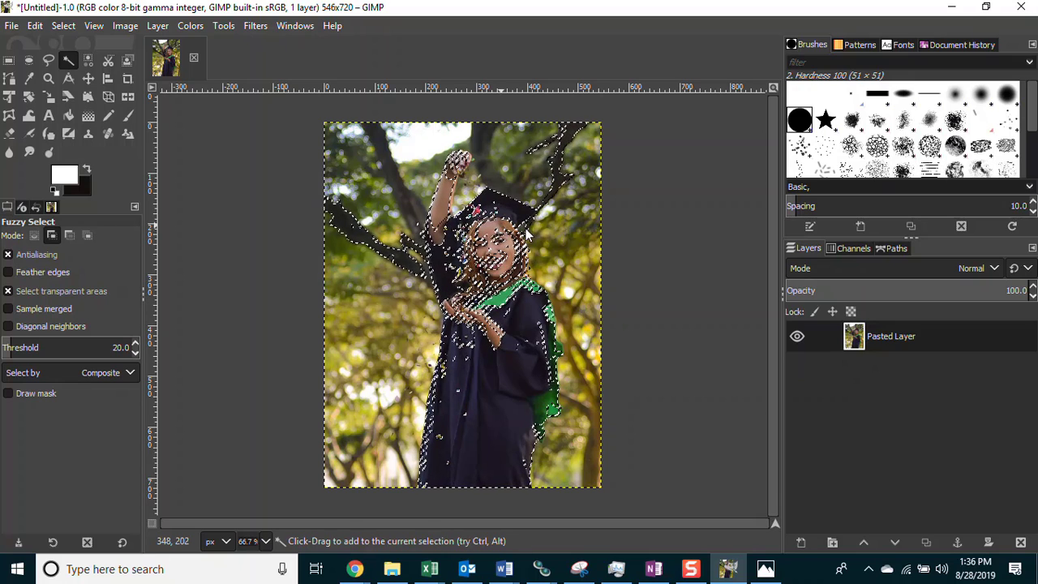
{"action": "left_click", "coordinate": [479, 214], "text": "shift"}
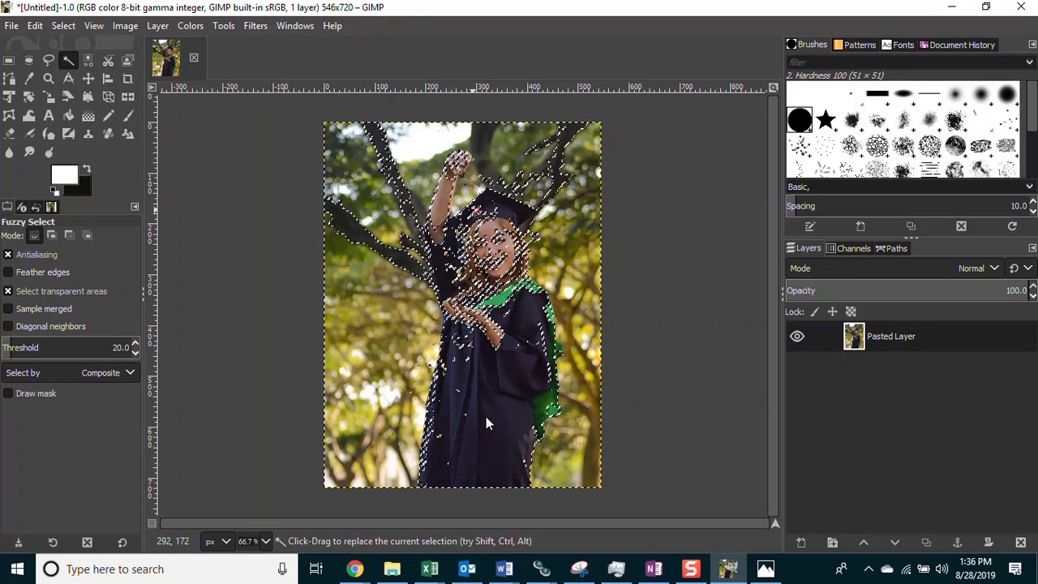
{"action": "left_click", "coordinate": [438, 374]}
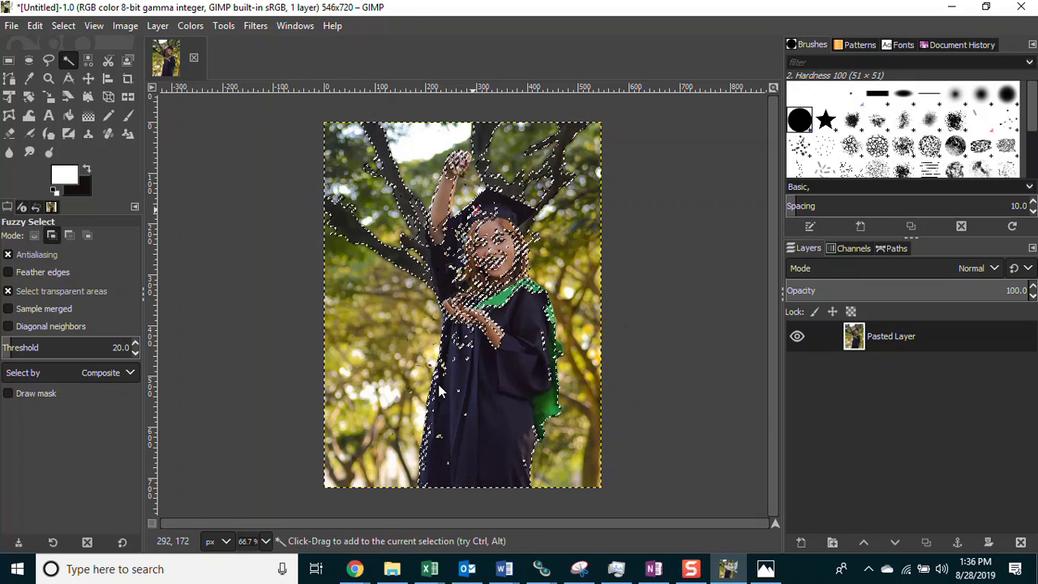
{"action": "left_click", "coordinate": [442, 379], "text": "shift"}
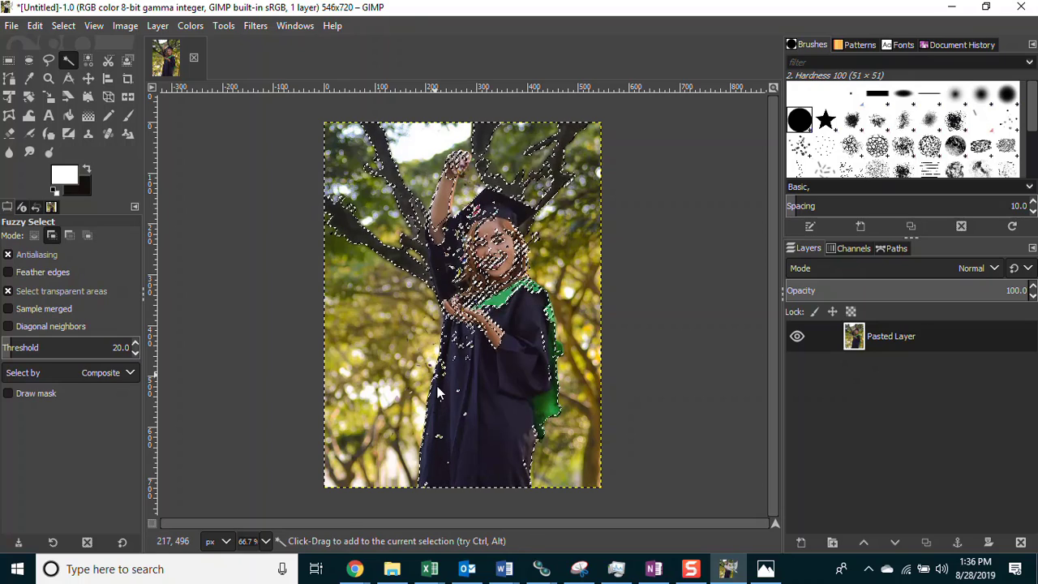
{"action": "left_click", "coordinate": [12, 26]}
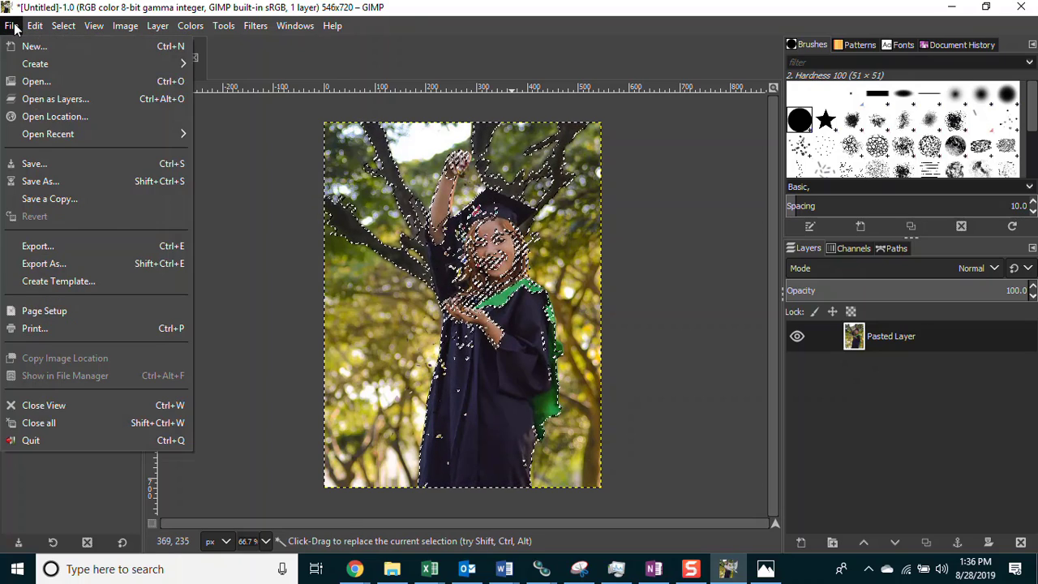
Save as an XCF named with the owner's name plus 'Colorization Pride and Success'
{"action": "left_click", "coordinate": [41, 180]}
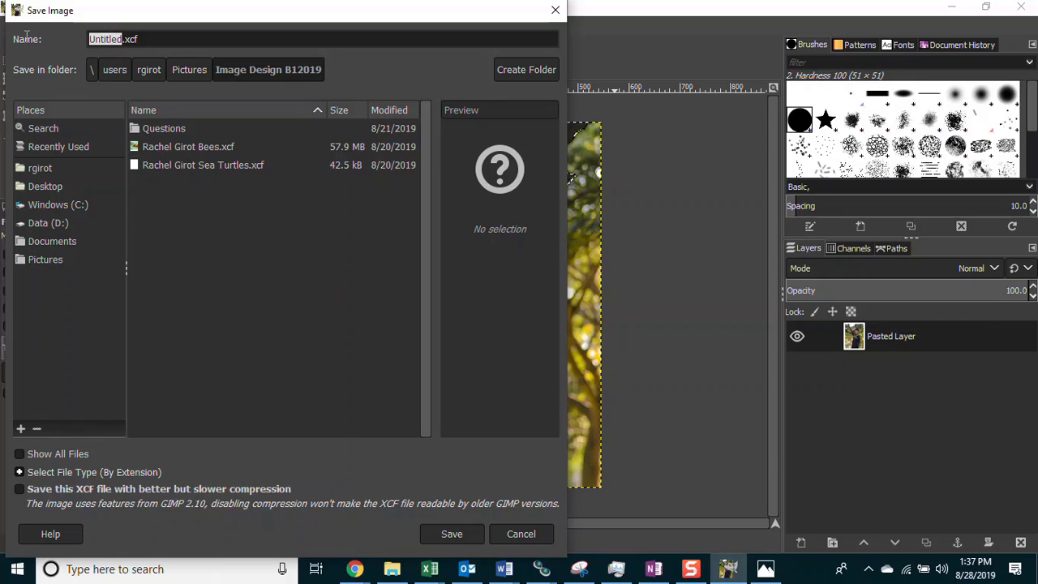
{"action": "type", "text": "Rachel Gi"}
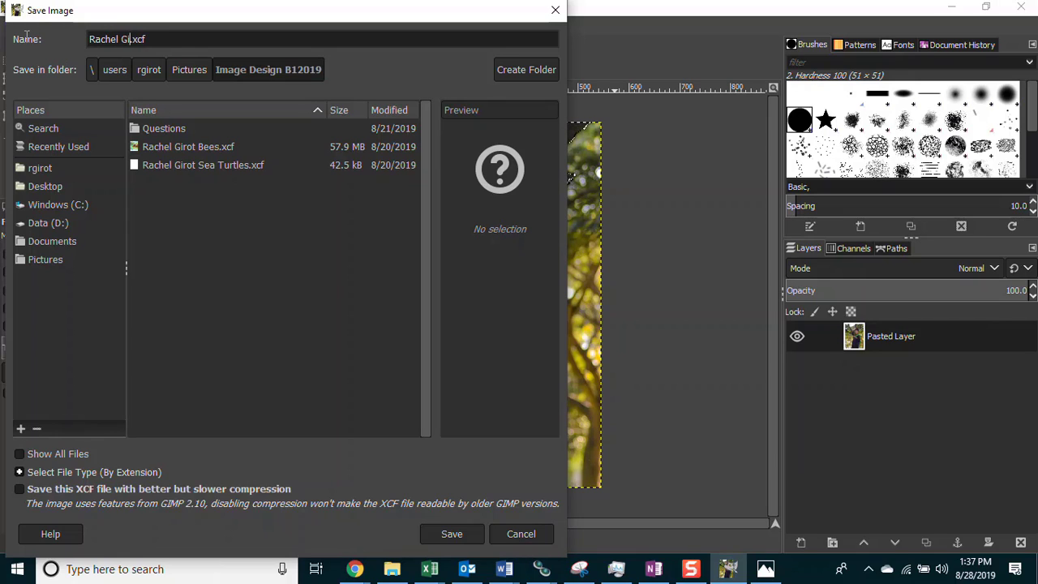
{"action": "type", "text": "rot "}
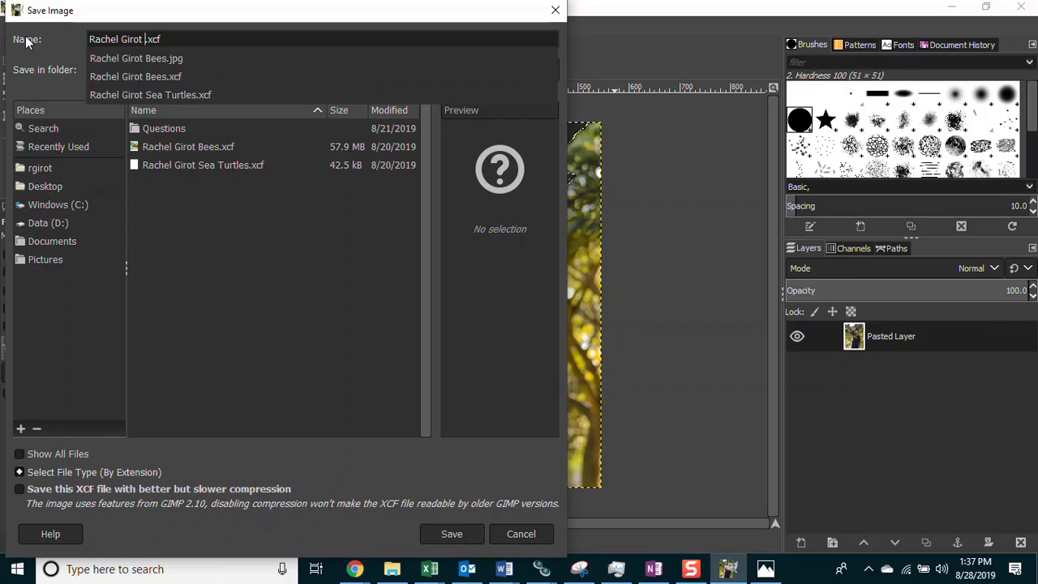
{"action": "type", "text": "Colorization Pride and Success"}
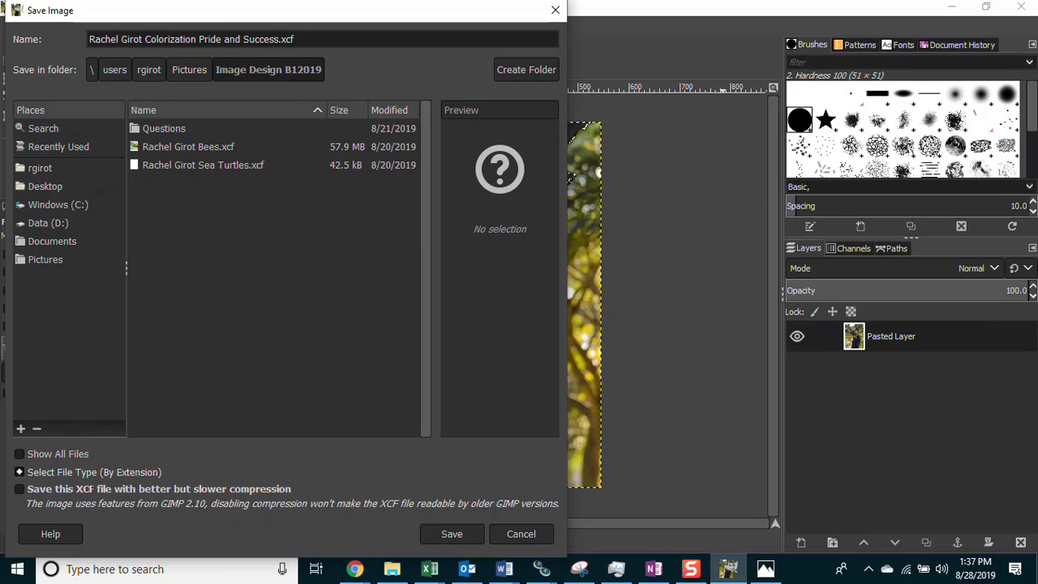
{"action": "key", "text": "Return"}
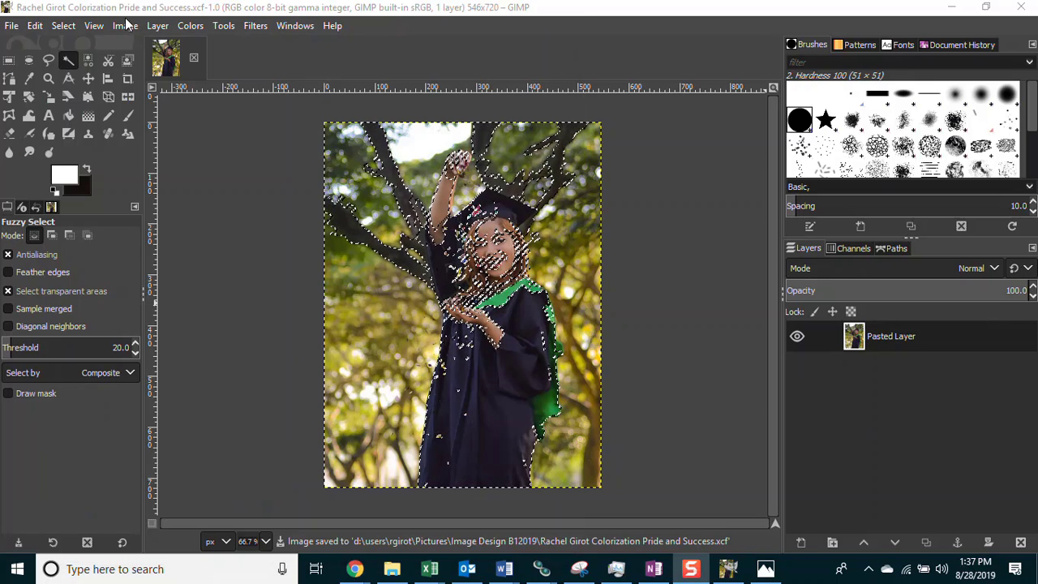
Add the green sash to the selection with the threshold raised to 30
{"action": "left_click", "coordinate": [10, 28]}
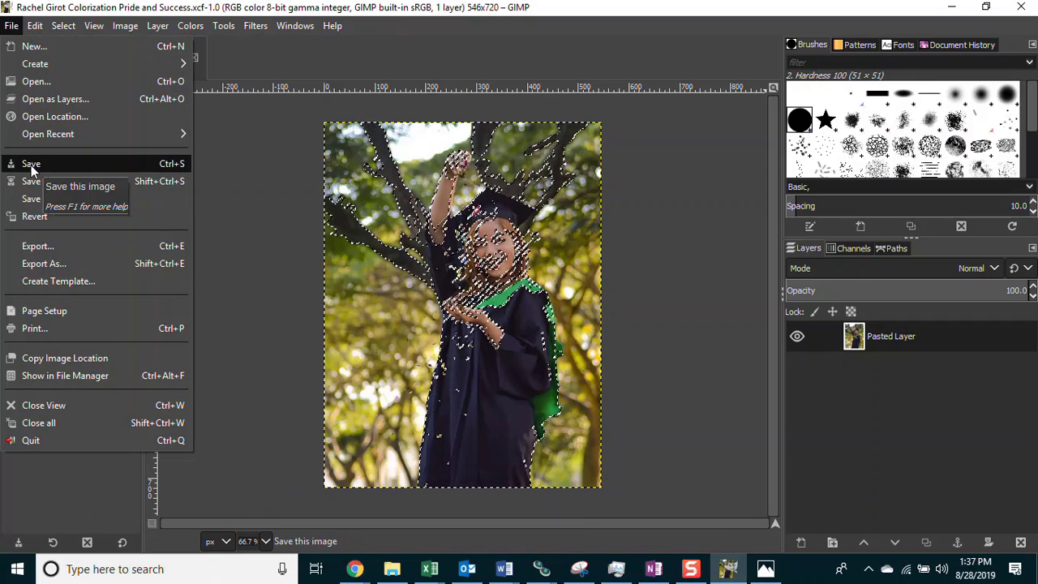
{"action": "left_click", "coordinate": [251, 144]}
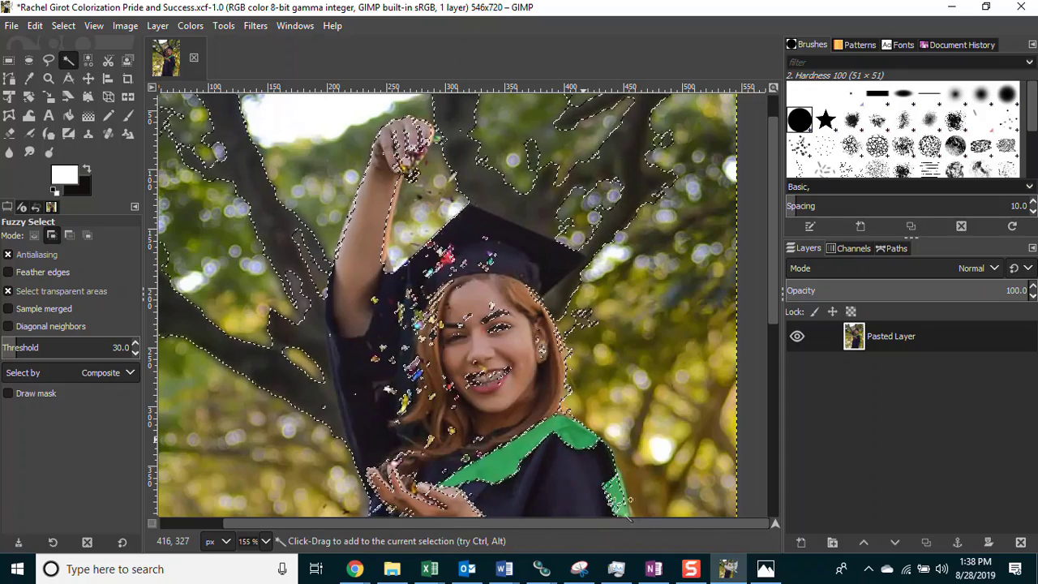
{"action": "left_click_drag", "start_coordinate": [630, 517], "coordinate": [629, 517]}
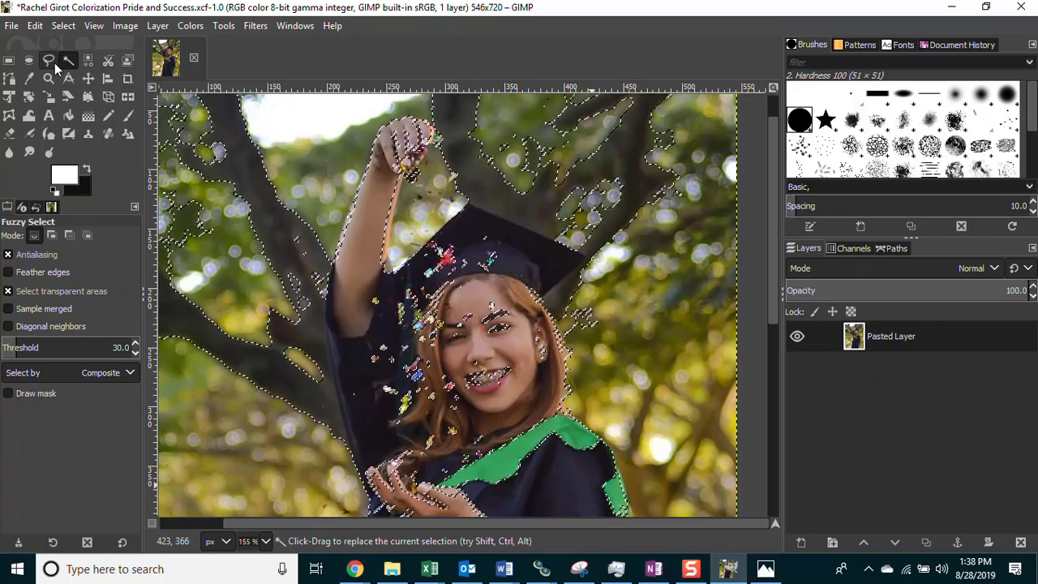
Save the XCF with the updated selection and switch to the Free Select tool
{"action": "left_click", "coordinate": [12, 25]}
{"action": "left_click", "coordinate": [24, 163]}
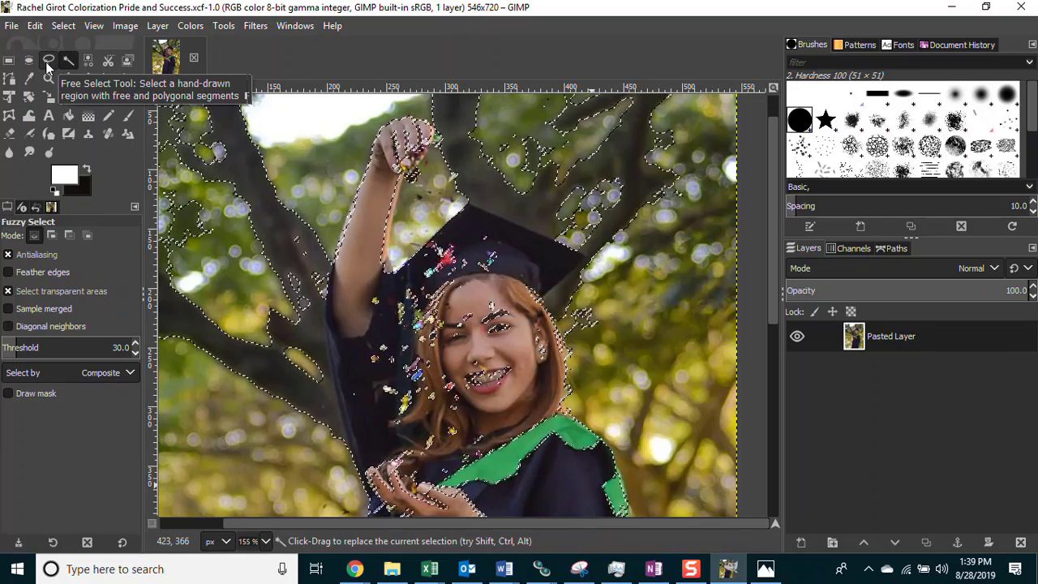
{"action": "left_click", "coordinate": [47, 63]}
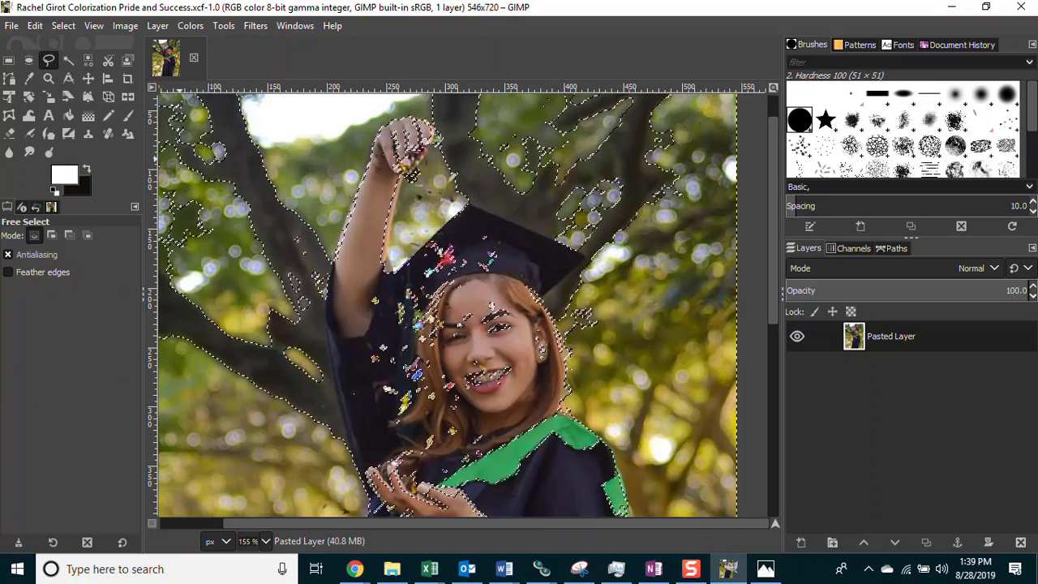
Save the XCF, zoom in on the raised hand holding confetti, and return to Free Select
{"action": "left_click", "coordinate": [11, 26]}
{"action": "left_click", "coordinate": [41, 163]}
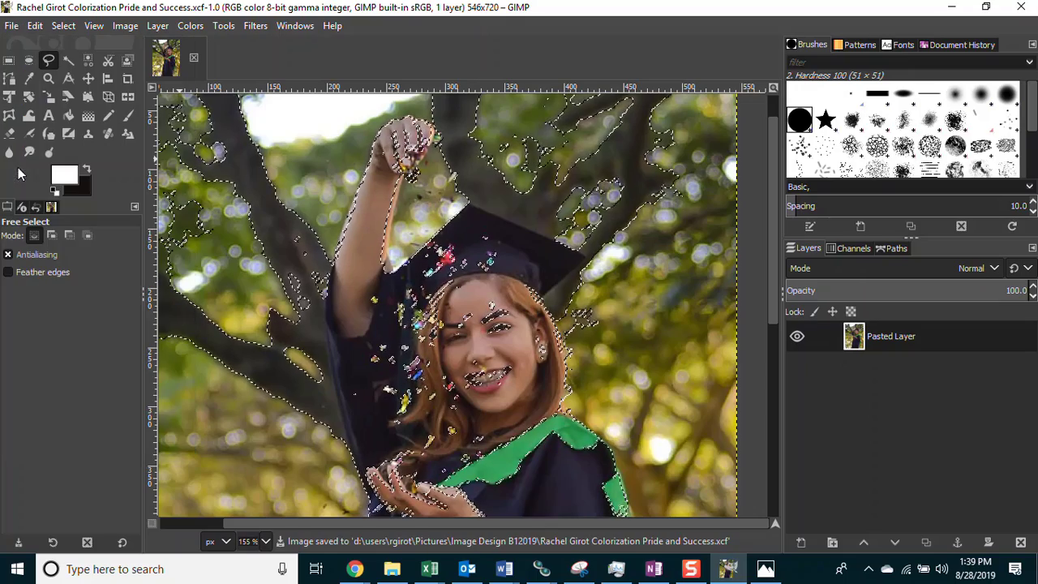
{"action": "left_click", "coordinate": [49, 78]}
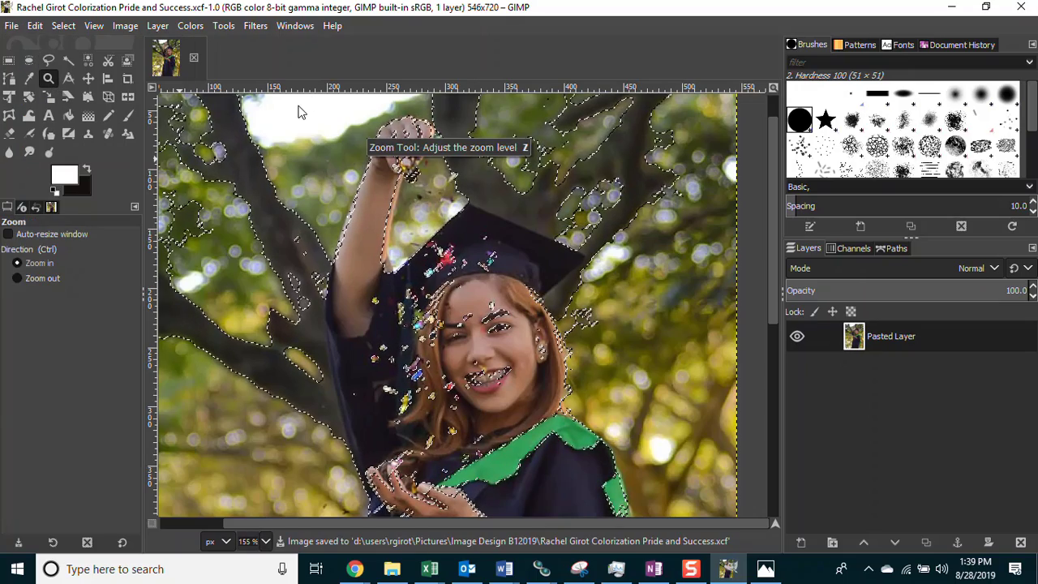
{"action": "mouse_move", "coordinate": [298, 105]}
{"action": "left_mouse_down"}
{"action": "mouse_move", "coordinate": [435, 196]}
{"action": "mouse_move", "coordinate": [467, 312]}
{"action": "mouse_move", "coordinate": [470, 299]}
{"action": "left_mouse_up"}
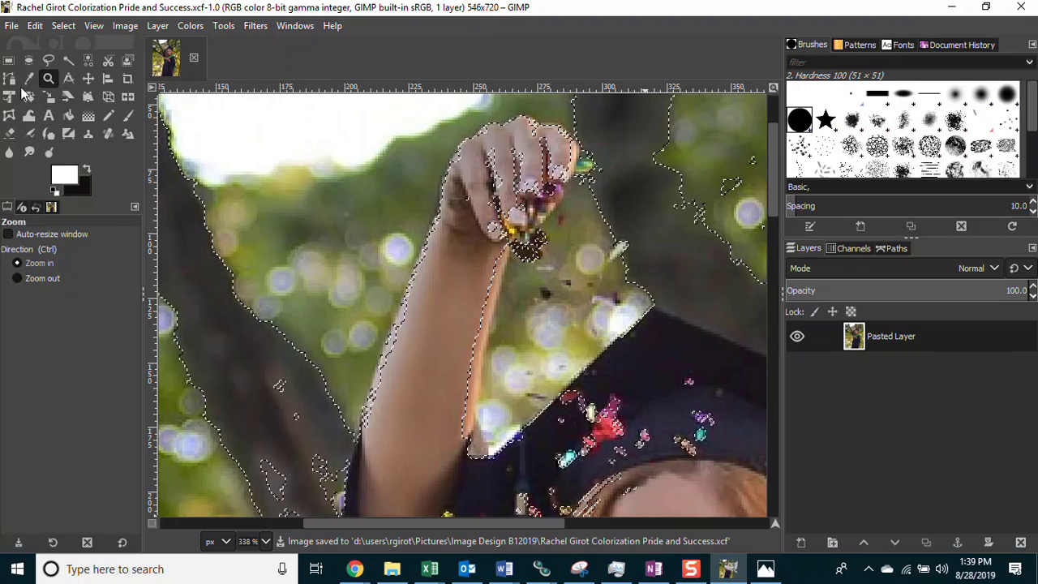
{"action": "left_click", "coordinate": [12, 25]}
{"action": "key", "text": "Escape"}
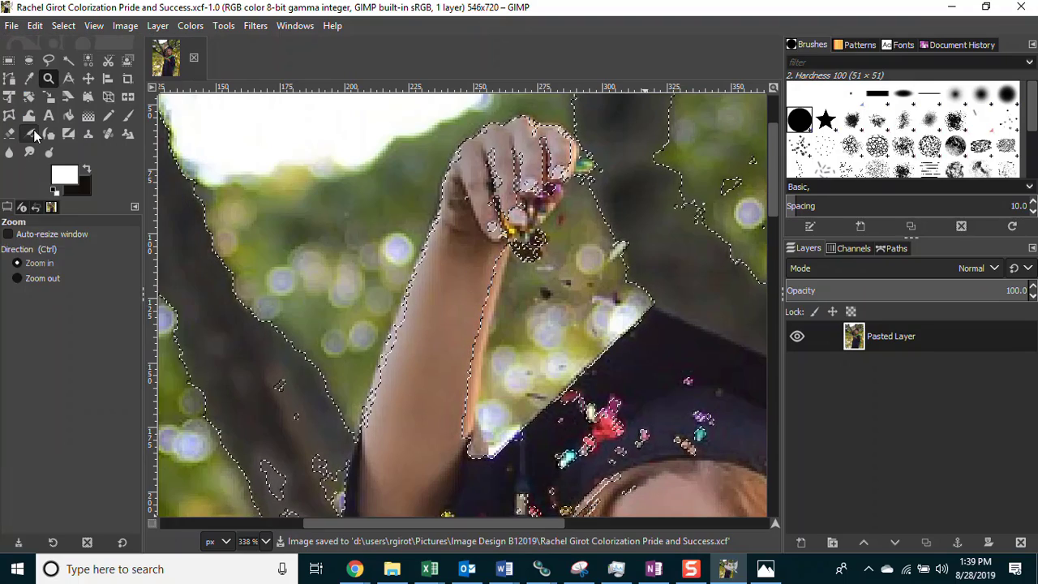
{"action": "left_click", "coordinate": [48, 63]}
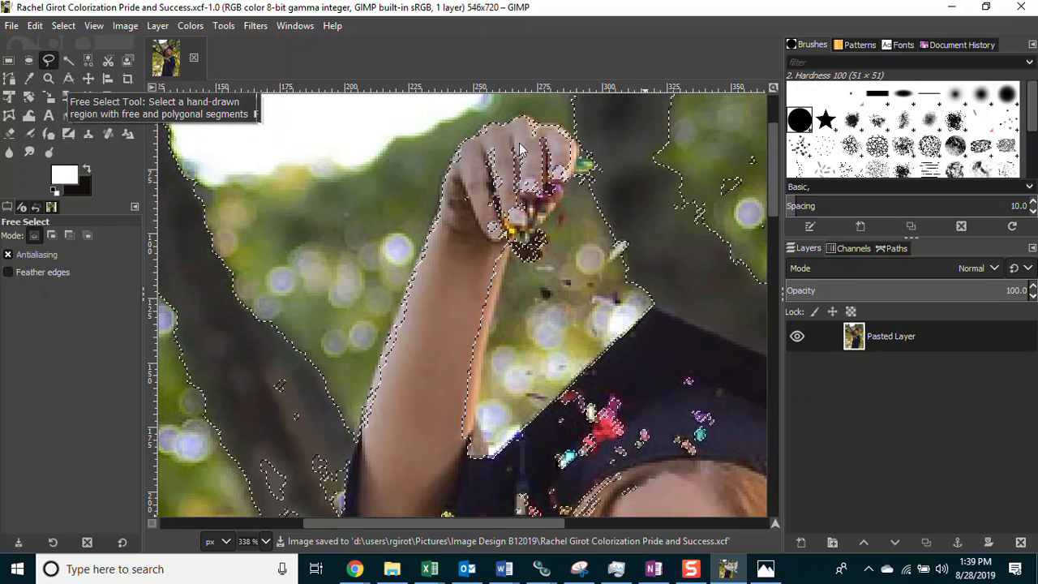
{"action": "key", "text": "shift"}
{"action": "left_click", "coordinate": [480, 138]}
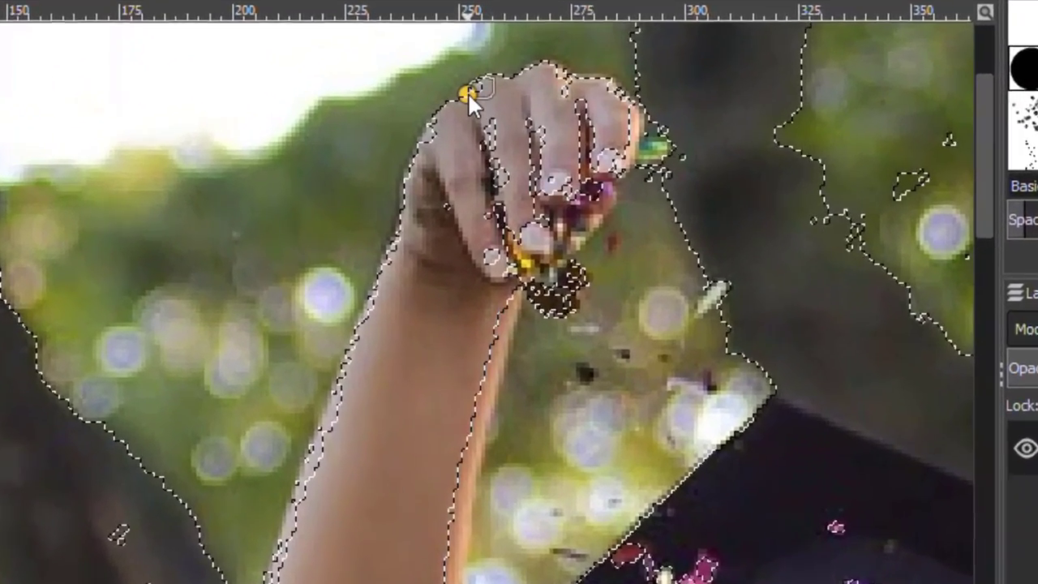
{"action": "key", "text": "Escape"}
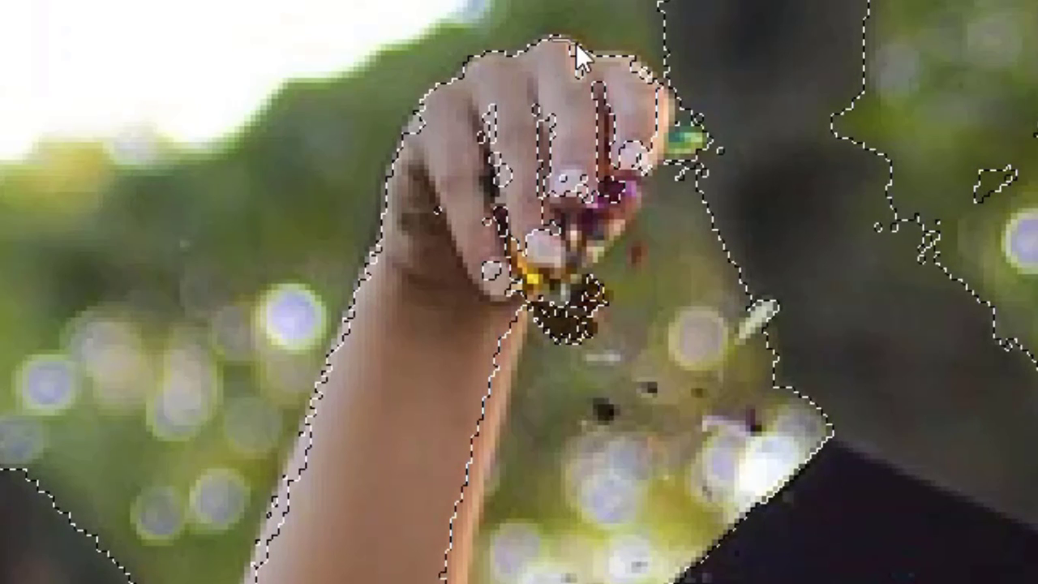
{"action": "left_click", "coordinate": [549, 39]}
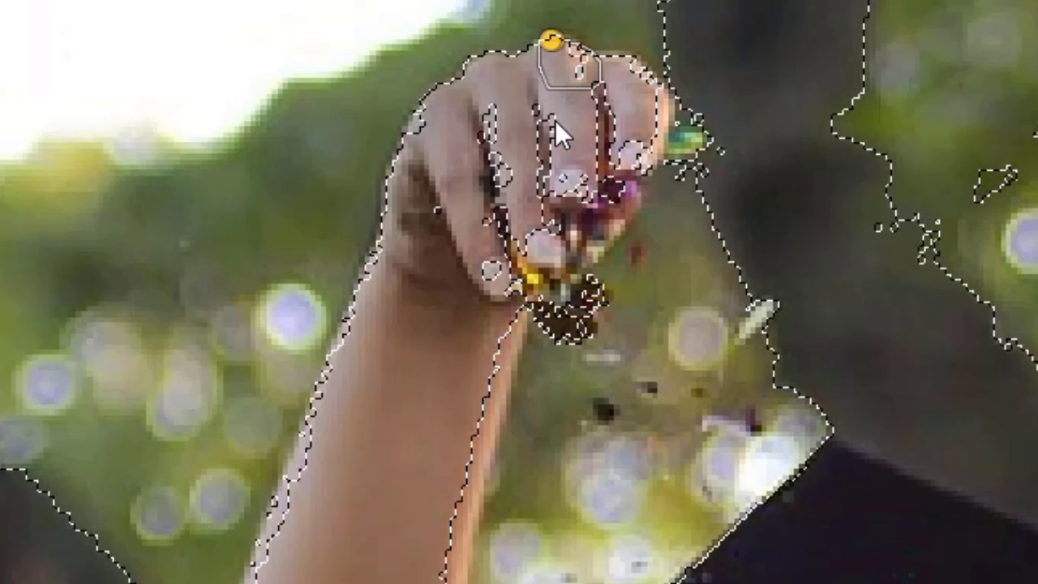
{"action": "key", "text": "Escape"}
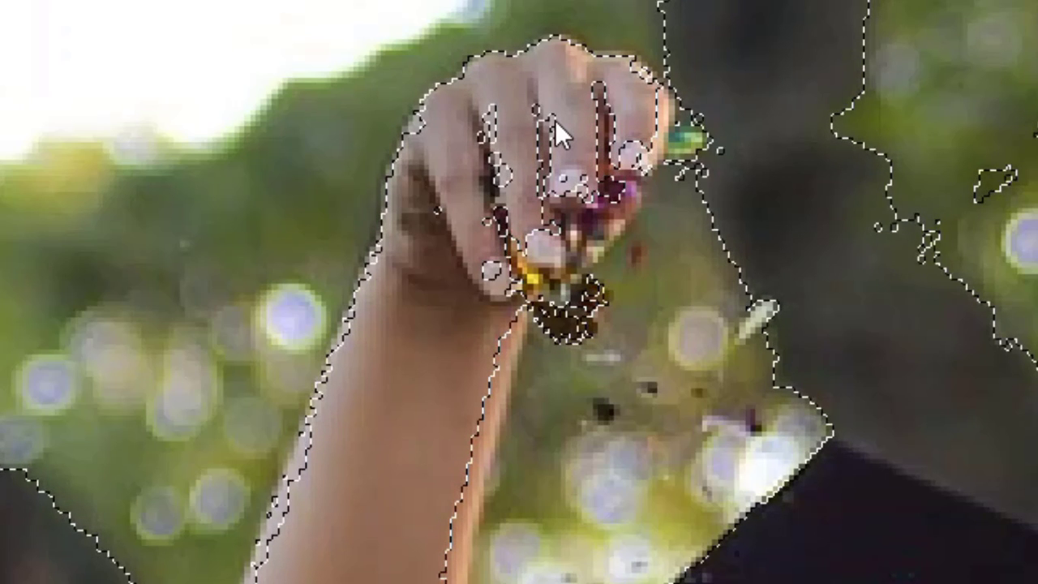
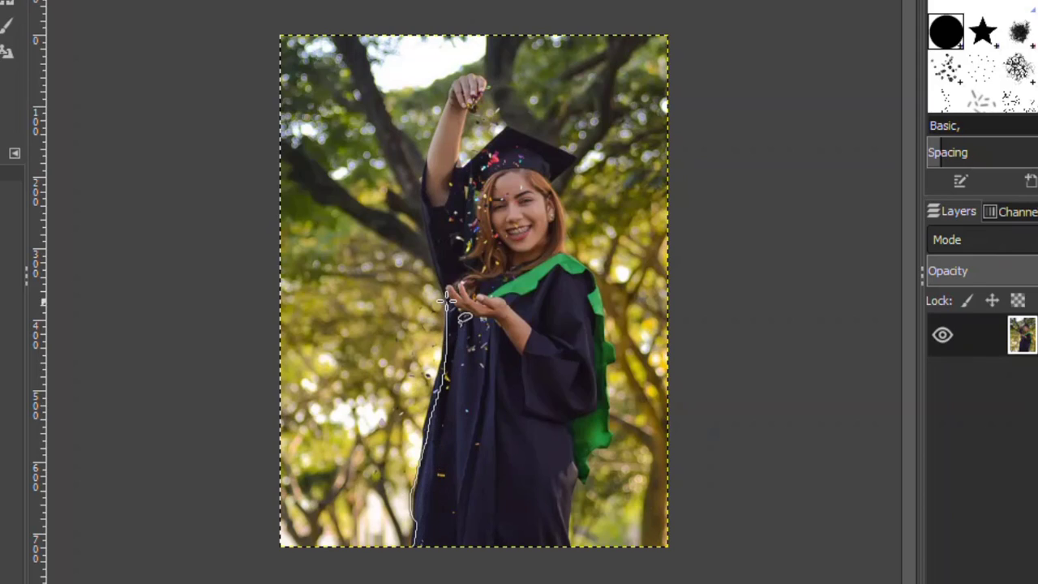
Trace the freehand outline up the gown, raised arm and around the cap, then commit it as a selection
{"action": "left_click_drag", "start_coordinate": [446, 300], "coordinate": [427, 236]}
{"action": "mouse_move", "coordinate": [420, 185]}
{"action": "left_mouse_down"}
{"action": "mouse_move", "coordinate": [462, 78]}
{"action": "mouse_move", "coordinate": [483, 74]}
{"action": "mouse_move", "coordinate": [453, 168]}
{"action": "mouse_move", "coordinate": [483, 152]}
{"action": "left_mouse_up"}
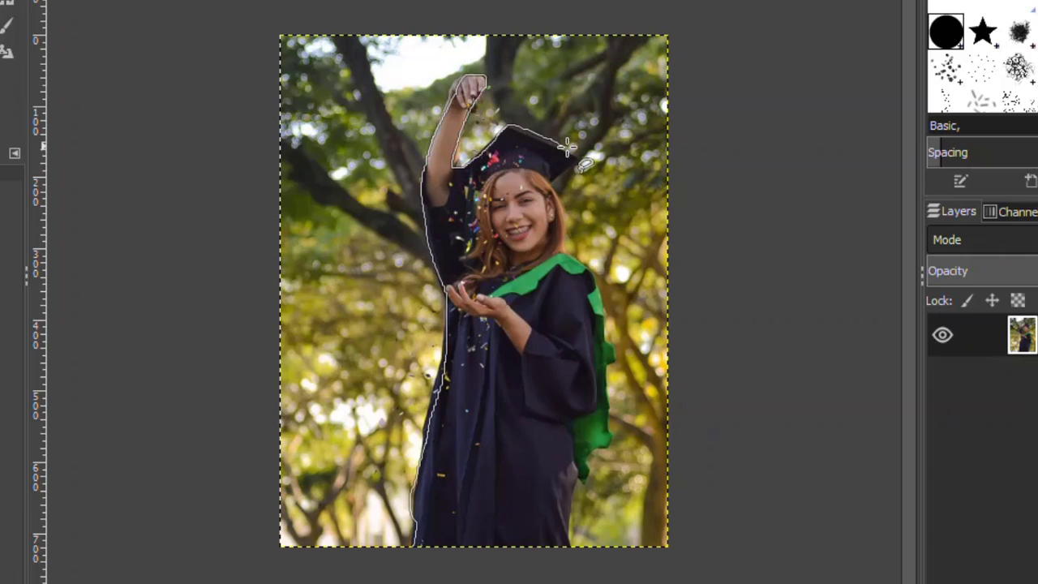
{"action": "mouse_move", "coordinate": [578, 163]}
{"action": "left_mouse_down"}
{"action": "mouse_move", "coordinate": [550, 180]}
{"action": "mouse_move", "coordinate": [566, 264]}
{"action": "mouse_move", "coordinate": [600, 281]}
{"action": "mouse_move", "coordinate": [618, 357]}
{"action": "mouse_move", "coordinate": [603, 378]}
{"action": "mouse_move", "coordinate": [609, 442]}
{"action": "mouse_move", "coordinate": [574, 481]}
{"action": "mouse_move", "coordinate": [570, 517]}
{"action": "left_mouse_up"}
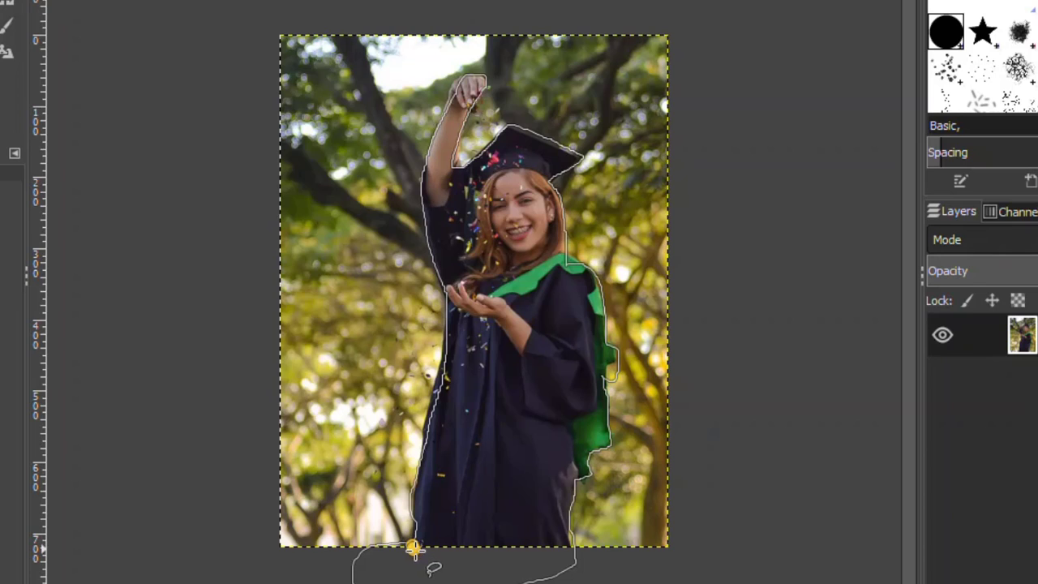
{"action": "key", "text": "Return"}
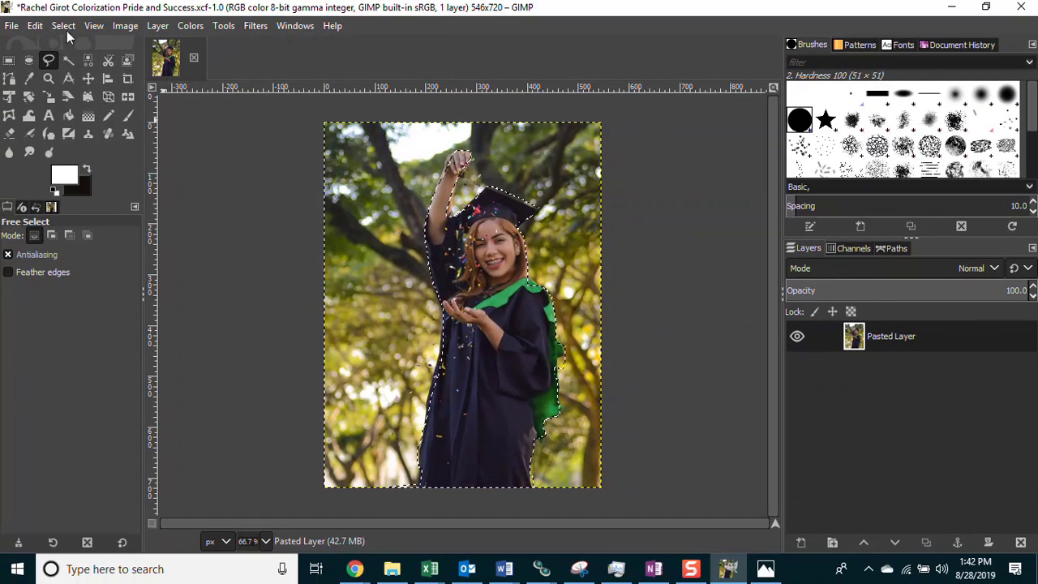
Save the project to its XCF file, zoom into the raised hand, and save again
{"action": "left_click", "coordinate": [11, 26]}
{"action": "left_click", "coordinate": [32, 163]}
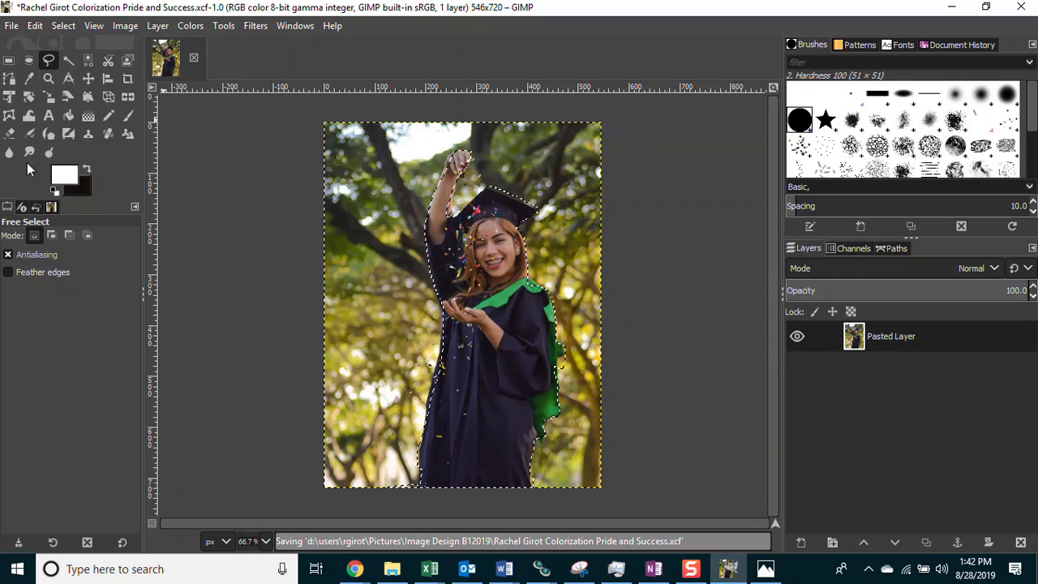
{"action": "left_click", "coordinate": [49, 78]}
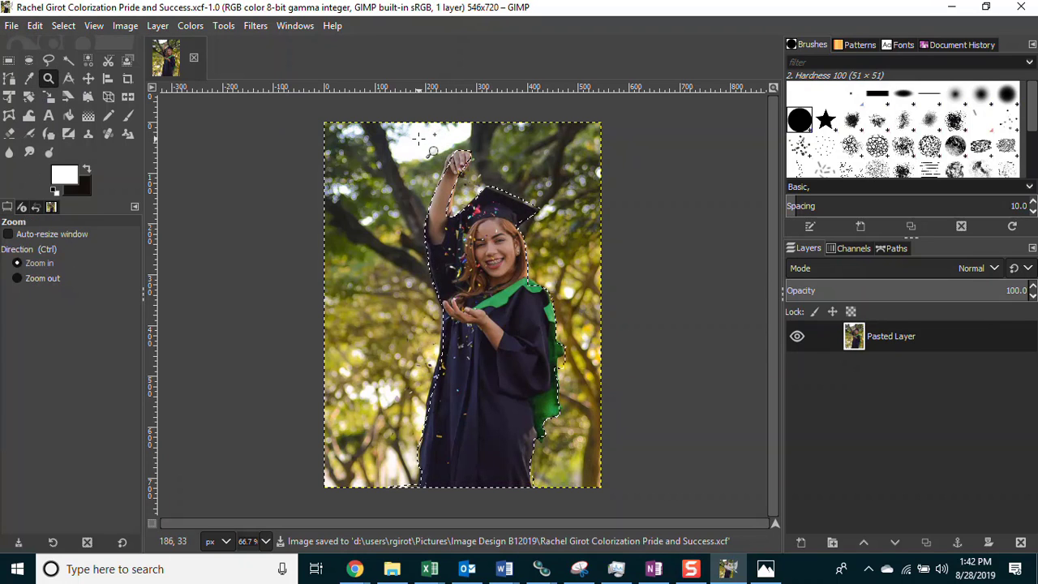
{"action": "left_click_drag", "start_coordinate": [490, 196], "coordinate": [491, 197]}
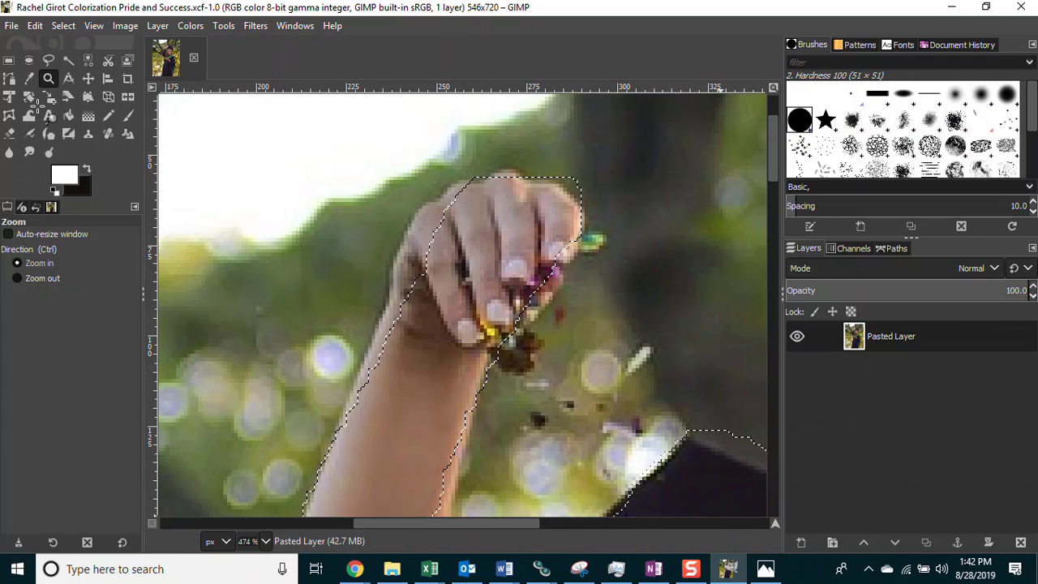
{"action": "left_click", "coordinate": [13, 26]}
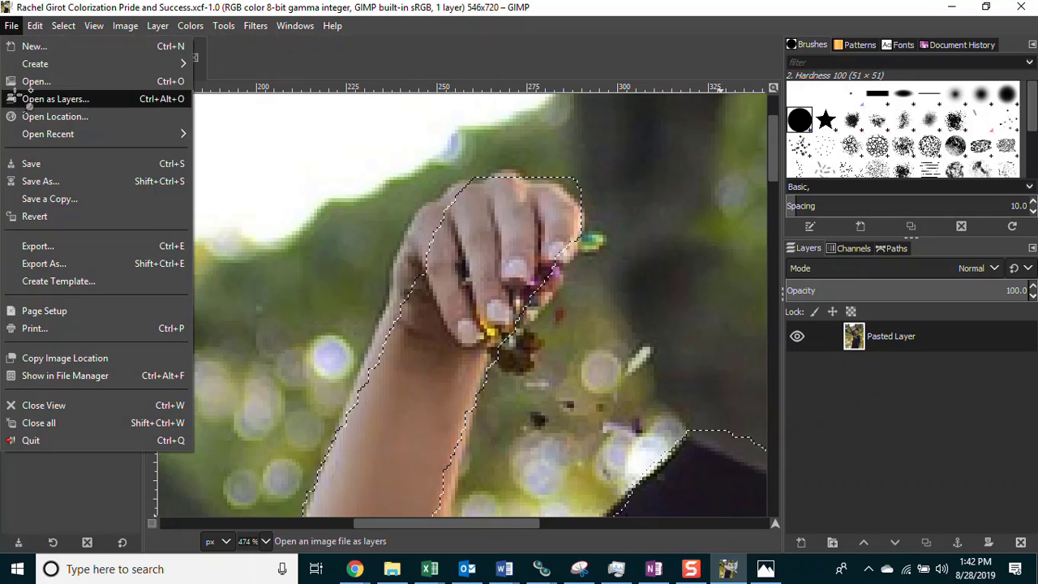
{"action": "left_click", "coordinate": [32, 164]}
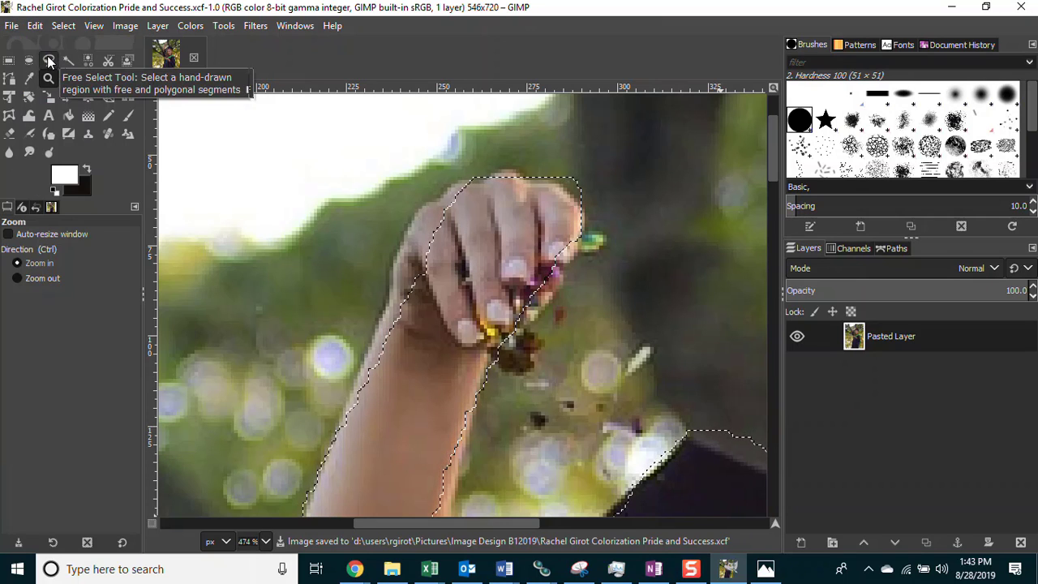
In Free Select Add mode, lasso the raised fist and green confetti blob into the selection
{"action": "left_click", "coordinate": [48, 61]}
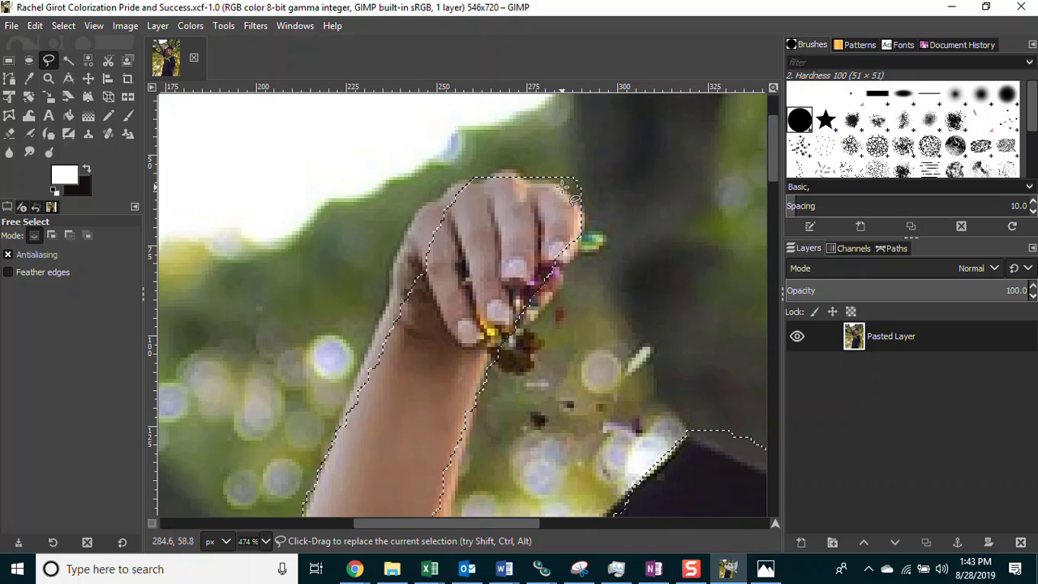
{"action": "key", "text": "shift"}
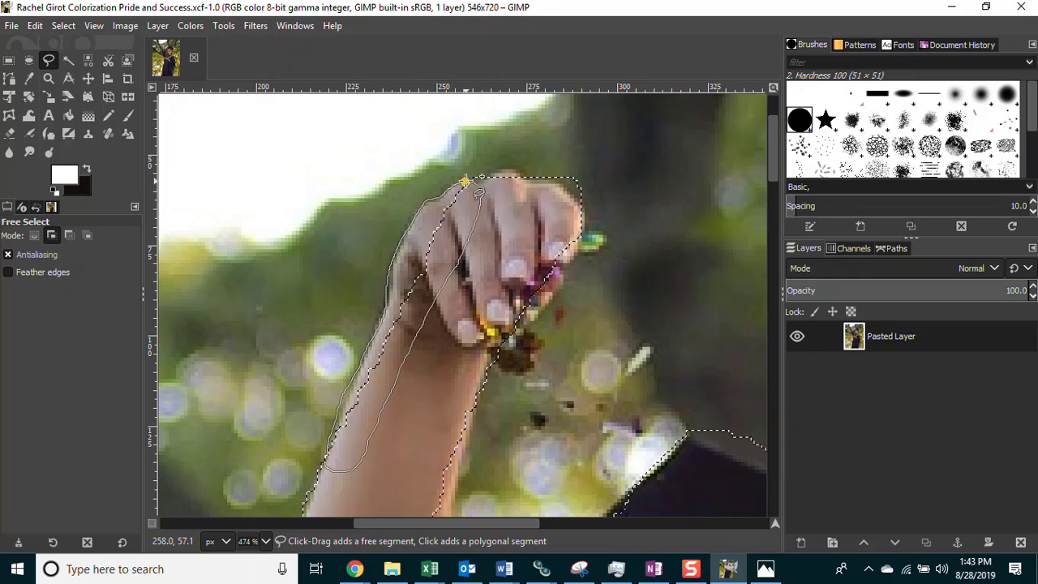
{"action": "left_click", "coordinate": [466, 180]}
{"action": "double_click", "coordinate": [477, 266]}
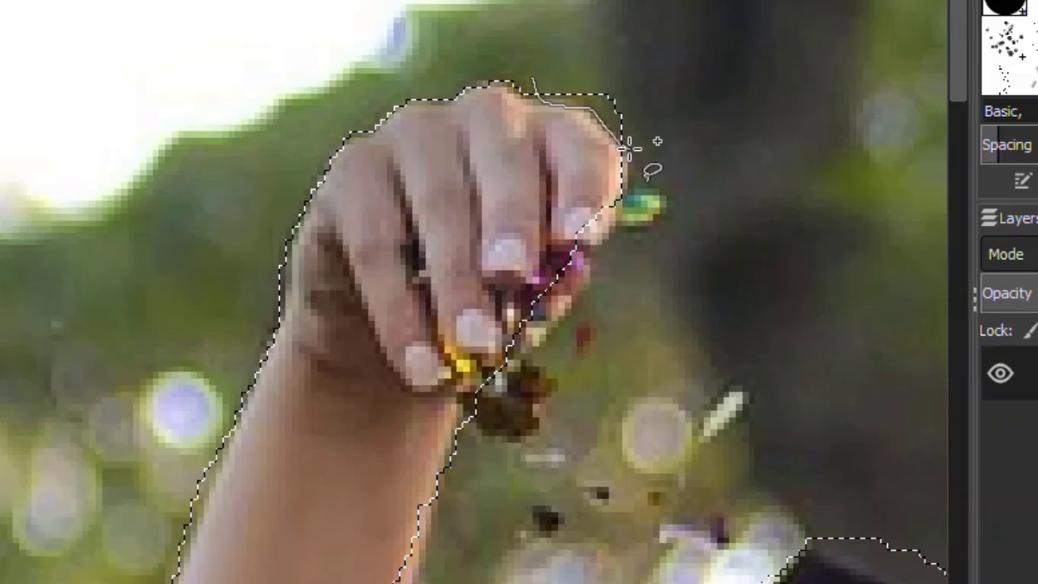
{"action": "mouse_move", "coordinate": [628, 148]}
{"action": "left_mouse_down"}
{"action": "mouse_move", "coordinate": [660, 124]}
{"action": "mouse_move", "coordinate": [602, 75]}
{"action": "left_mouse_up"}
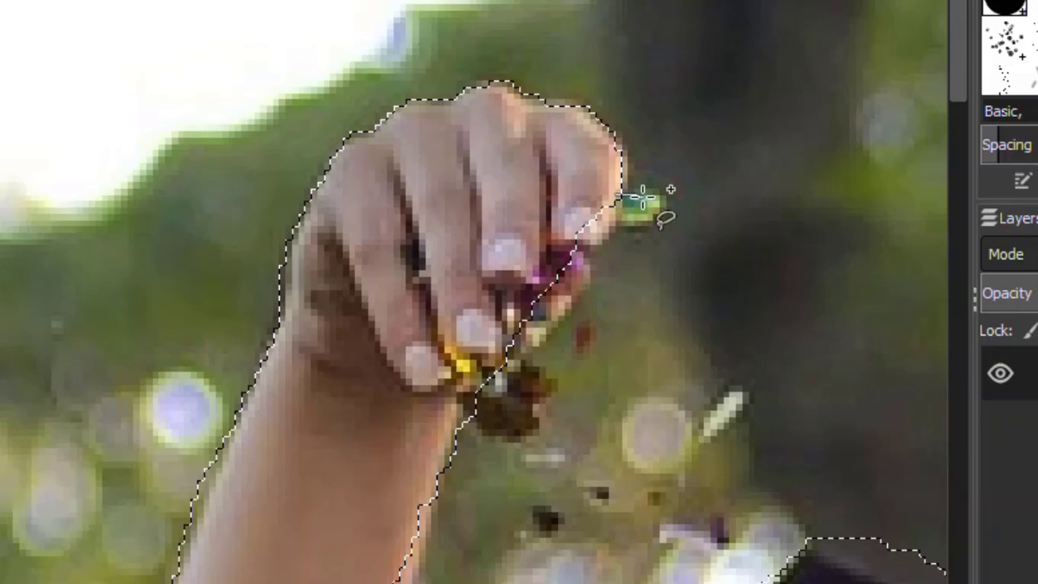
{"action": "mouse_move", "coordinate": [642, 197]}
{"action": "left_mouse_down"}
{"action": "mouse_move", "coordinate": [664, 213]}
{"action": "mouse_move", "coordinate": [627, 219]}
{"action": "left_mouse_up"}
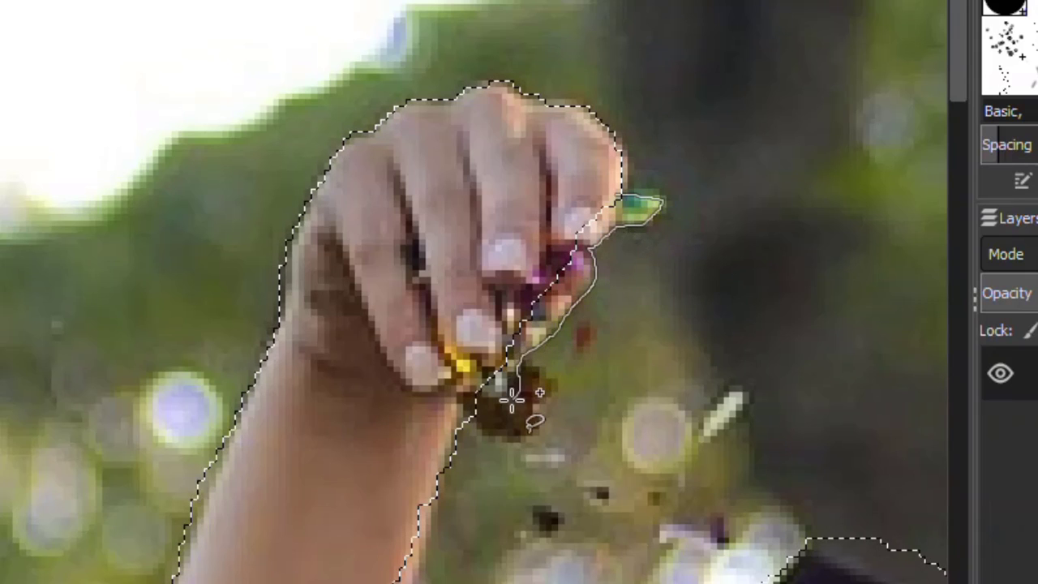
{"action": "mouse_move", "coordinate": [460, 404]}
{"action": "left_mouse_down"}
{"action": "mouse_move", "coordinate": [428, 318]}
{"action": "mouse_move", "coordinate": [506, 232]}
{"action": "mouse_move", "coordinate": [631, 190]}
{"action": "left_mouse_up"}
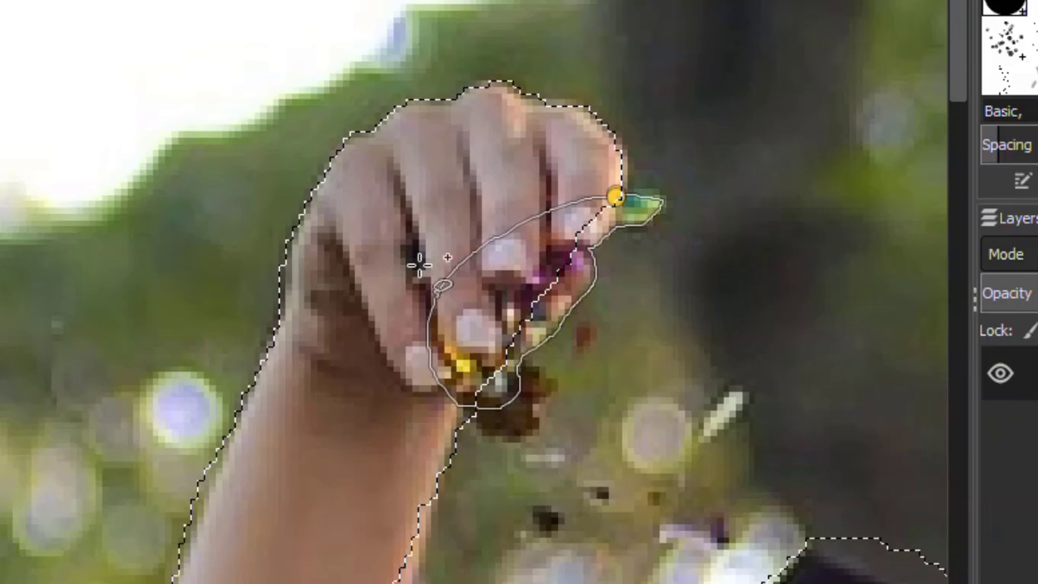
{"action": "key", "text": "Return"}
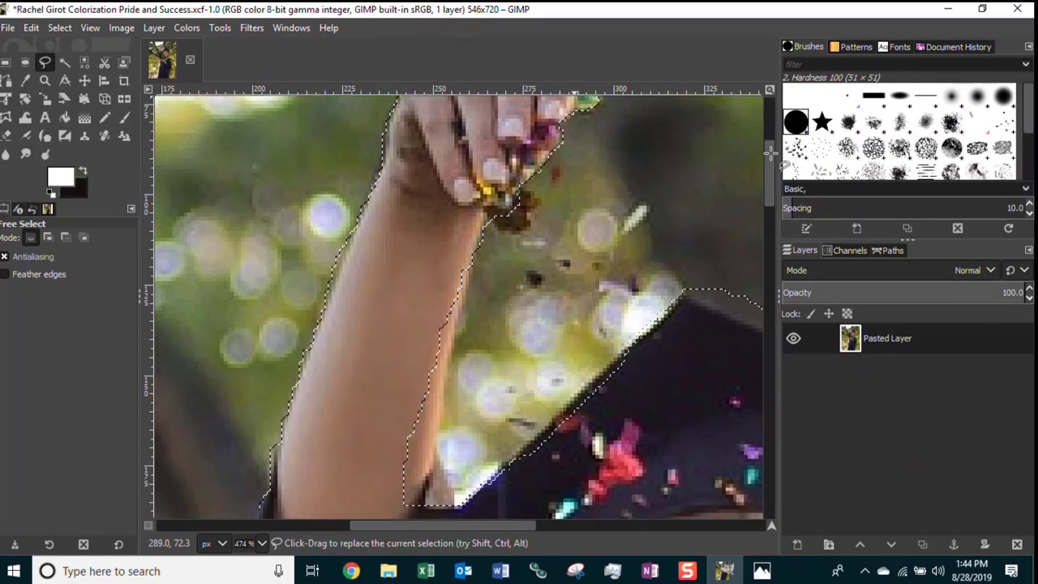
Merge the arm's edge into the selection and trim a strip at the arm's top
{"action": "scroll", "coordinate": [771, 156], "scroll_direction": "down", "scroll_amount": 4}
{"action": "scroll", "coordinate": [770, 156], "scroll_direction": "down", "scroll_amount": 3}
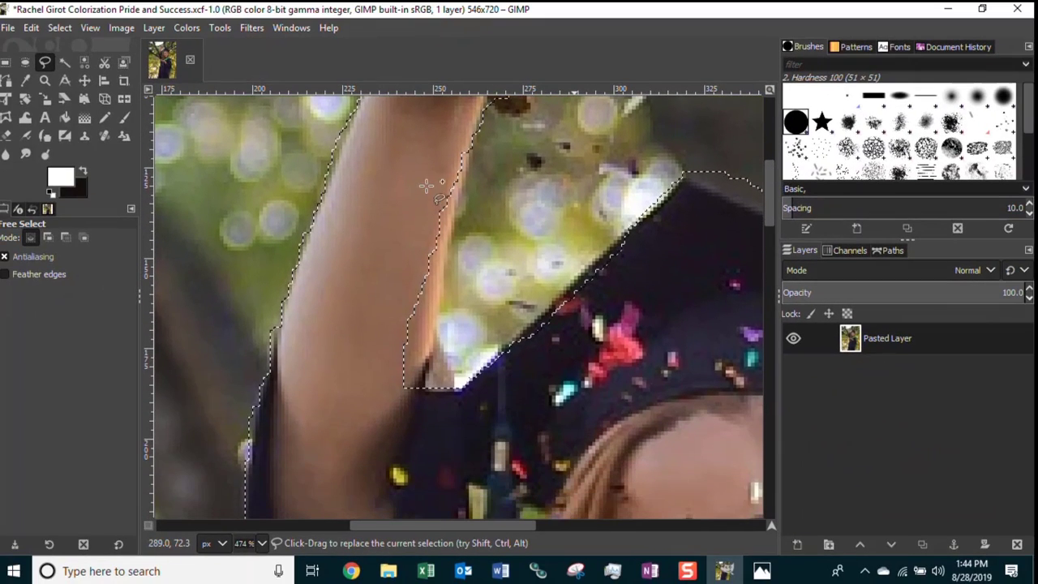
{"action": "left_click_drag", "start_coordinate": [473, 146], "coordinate": [467, 172], "text": "shift"}
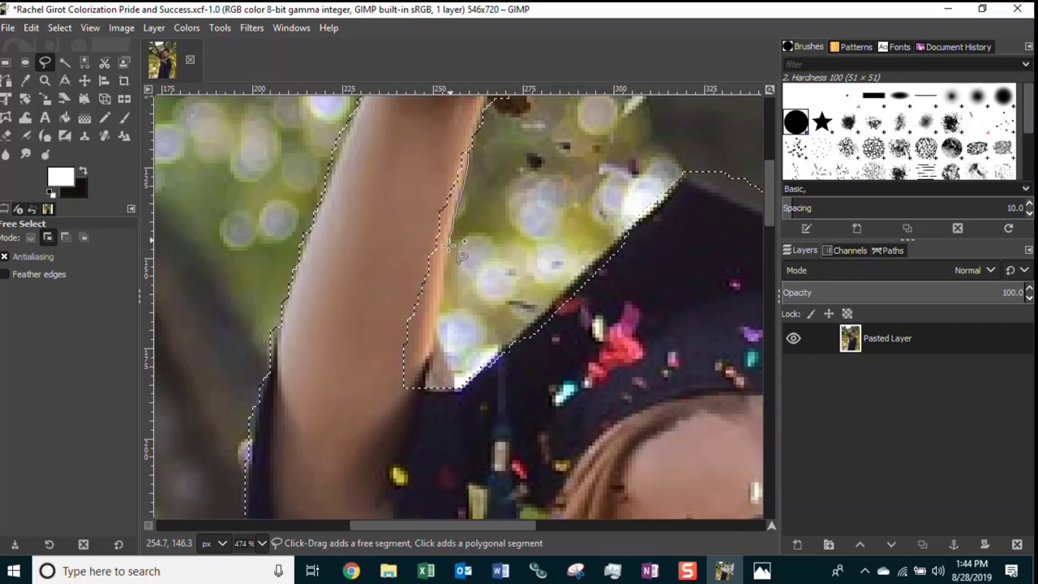
{"action": "mouse_move", "coordinate": [445, 354]}
{"action": "left_mouse_down"}
{"action": "mouse_move", "coordinate": [453, 408]}
{"action": "mouse_move", "coordinate": [366, 430]}
{"action": "mouse_move", "coordinate": [360, 253]}
{"action": "mouse_move", "coordinate": [399, 182]}
{"action": "mouse_move", "coordinate": [473, 146]}
{"action": "left_mouse_up"}
{"action": "key", "text": "Return"}
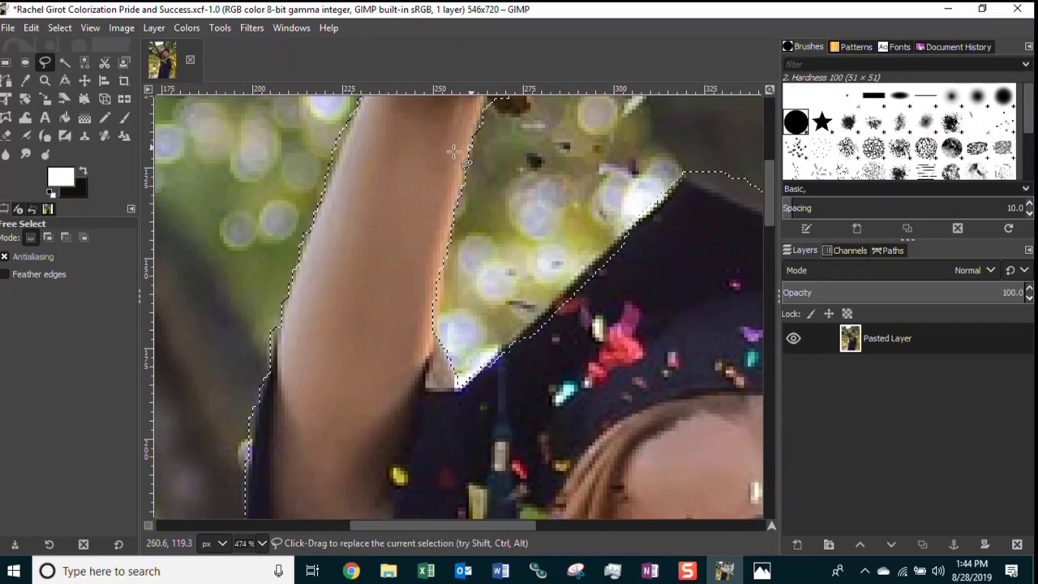
{"action": "mouse_move", "coordinate": [354, 115]}
{"action": "left_mouse_down", "text": "ctrl"}
{"action": "mouse_move", "coordinate": [364, 135]}
{"action": "mouse_move", "coordinate": [355, 116]}
{"action": "left_mouse_up", "text": "ctrl"}
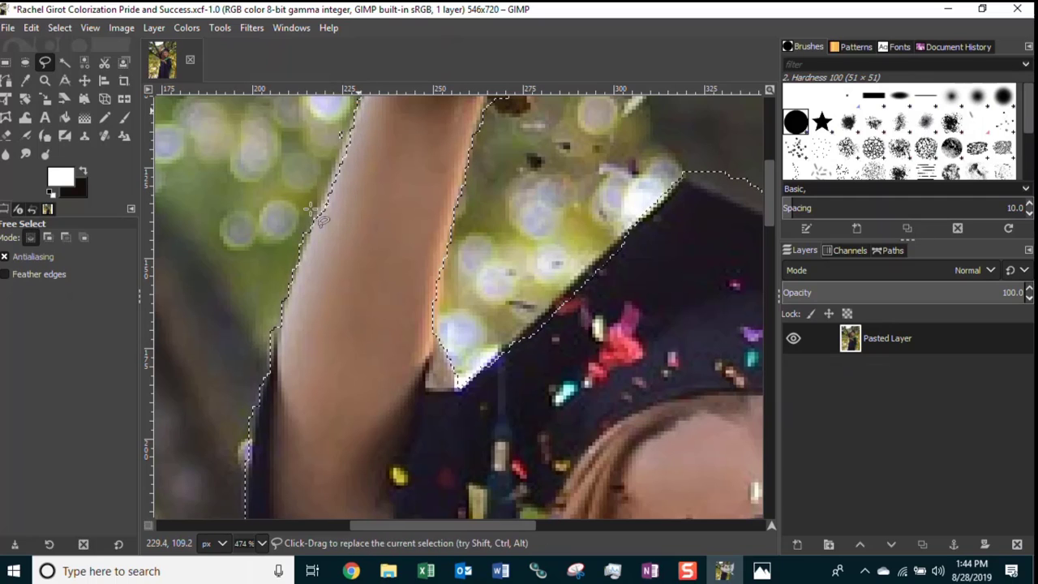
{"action": "key", "text": "Return"}
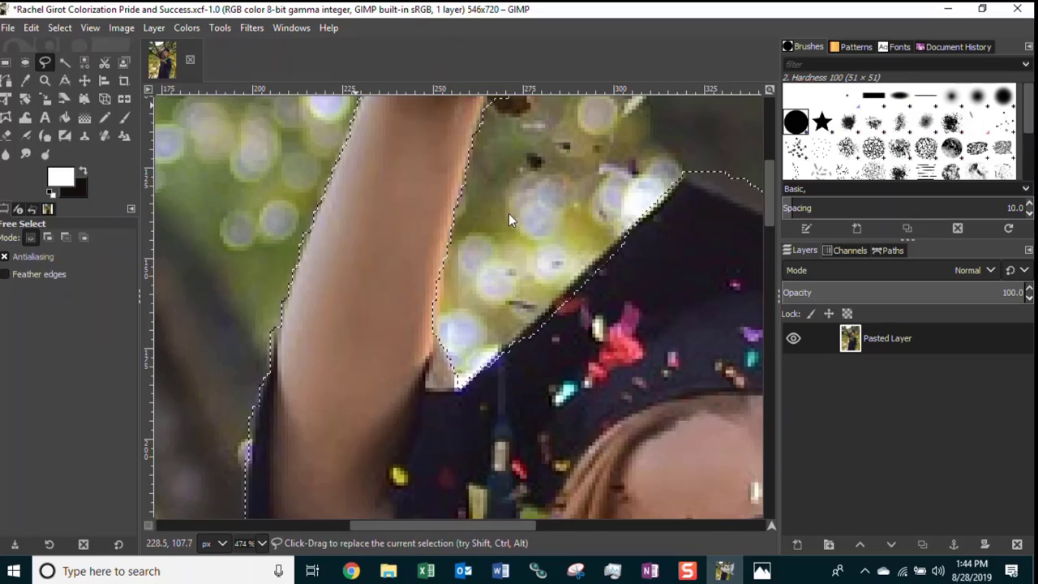
Trace and commit freehand outlines along the skirt edge
{"action": "scroll", "coordinate": [508, 213], "scroll_direction": "down", "scroll_amount": 8}
{"action": "scroll", "coordinate": [421, 211], "scroll_direction": "down", "scroll_amount": 6}
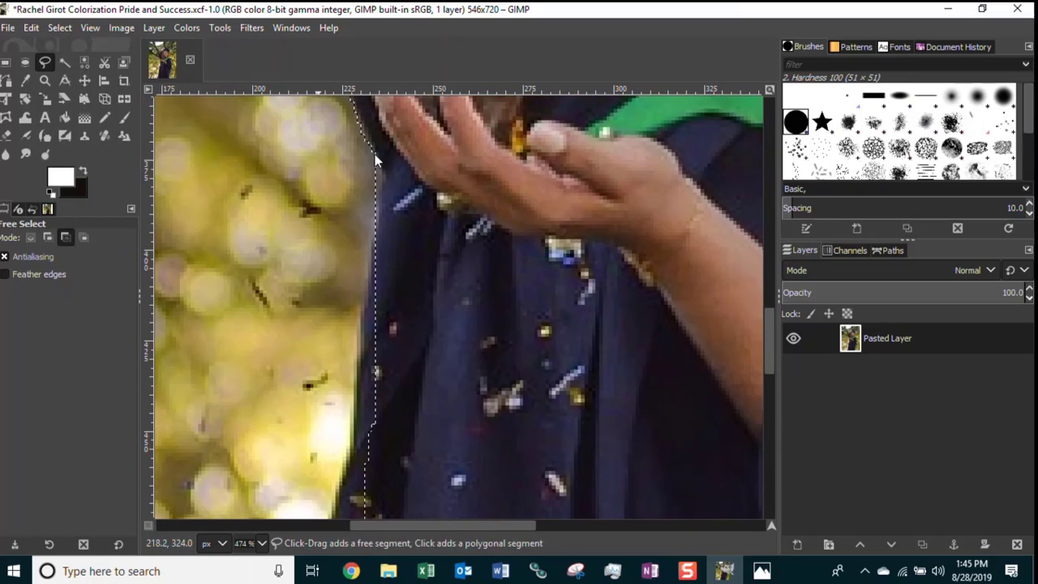
{"action": "left_click_drag", "start_coordinate": [315, 489], "coordinate": [351, 509]}
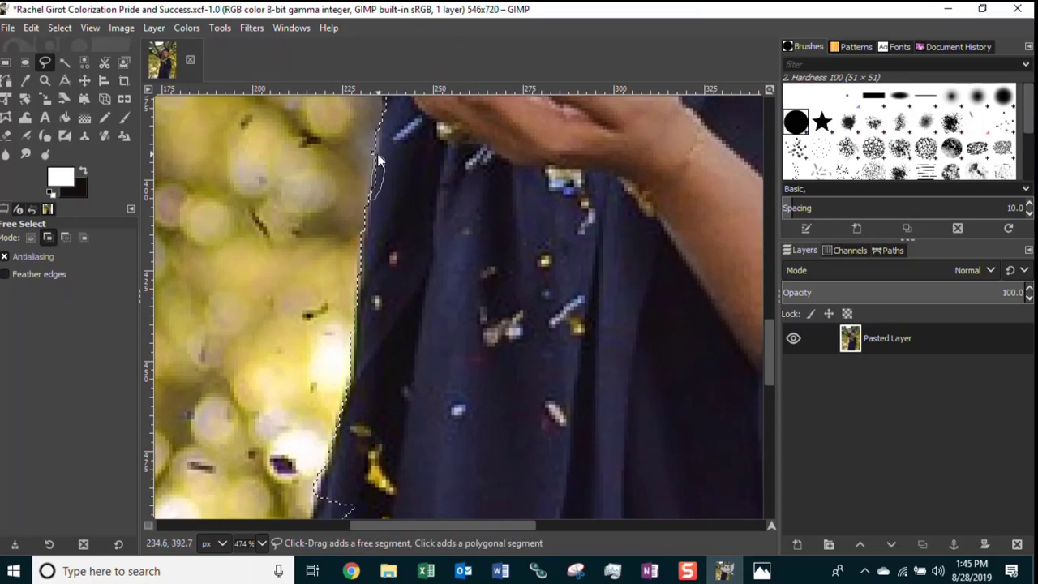
{"action": "key", "text": "Return"}
{"action": "scroll", "coordinate": [349, 156], "scroll_direction": "down", "scroll_amount": 8}
{"action": "left_click_drag", "start_coordinate": [320, 148], "coordinate": [321, 164]}
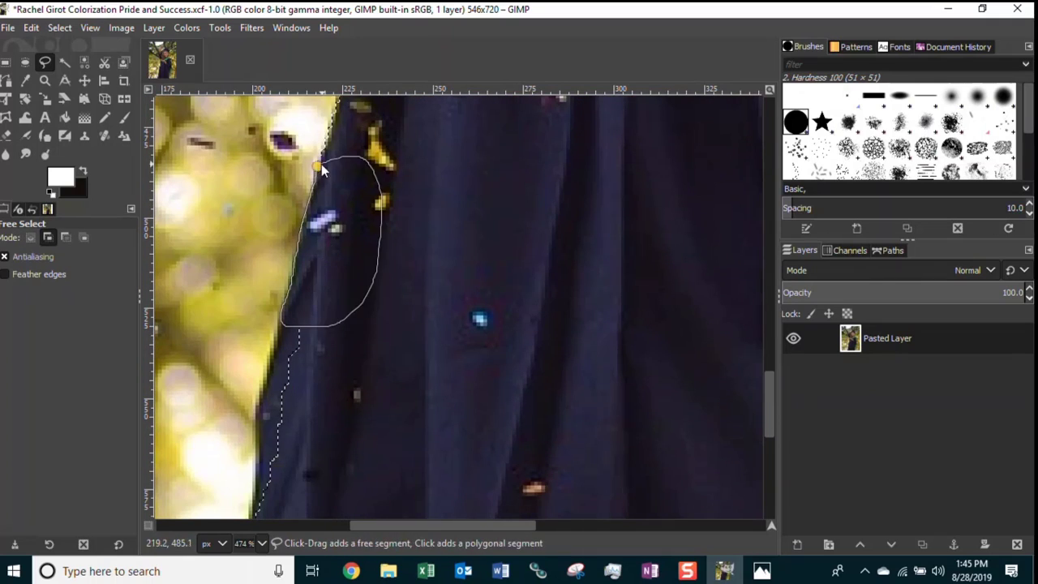
{"action": "scroll", "coordinate": [328, 261], "scroll_direction": "down", "scroll_amount": 3}
{"action": "mouse_move", "coordinate": [328, 262]}
{"action": "left_mouse_down"}
{"action": "mouse_move", "coordinate": [279, 138]}
{"action": "mouse_move", "coordinate": [212, 243]}
{"action": "mouse_move", "coordinate": [226, 482]}
{"action": "mouse_move", "coordinate": [201, 359]}
{"action": "left_mouse_up"}
{"action": "scroll", "coordinate": [236, 120], "scroll_direction": "down", "scroll_amount": 3}
{"action": "key", "text": "Return"}
{"action": "scroll", "coordinate": [226, 482], "scroll_direction": "down", "scroll_amount": 1}
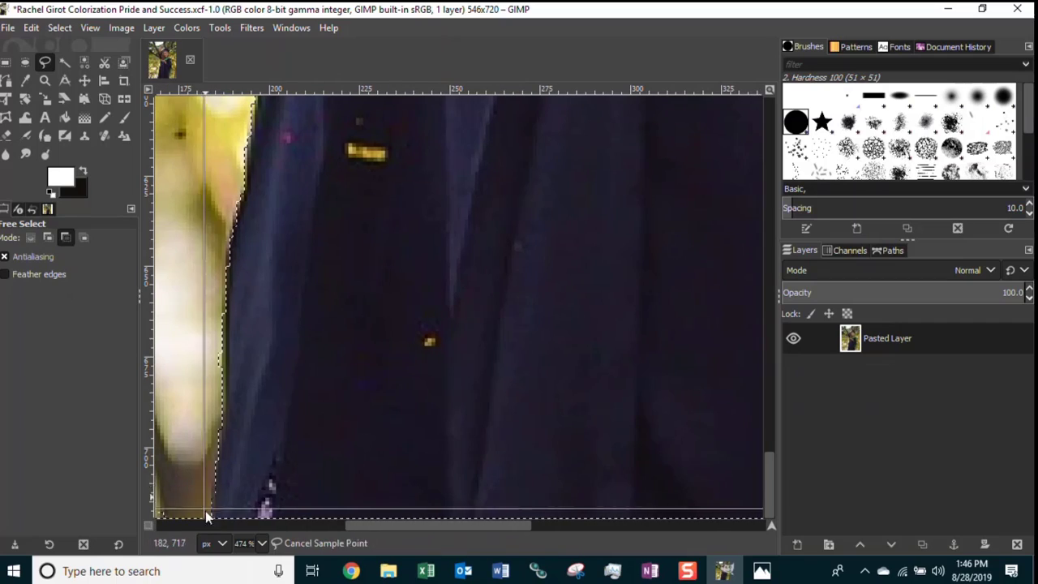
{"action": "key", "text": "Return"}
Outline the gown's bottom edge, cancelling the unfinished extra outline
{"action": "scroll", "coordinate": [172, 455], "scroll_direction": "left", "scroll_amount": 8}
{"action": "left_click_drag", "start_coordinate": [302, 497], "coordinate": [494, 509]}
{"action": "key", "text": "Return"}
{"action": "left_click_drag", "start_coordinate": [290, 525], "coordinate": [564, 524]}
{"action": "scroll", "coordinate": [437, 290], "scroll_direction": "up", "scroll_amount": 15}
{"action": "mouse_move", "coordinate": [424, 250]}
{"action": "left_mouse_down"}
{"action": "mouse_move", "coordinate": [437, 290]}
{"action": "mouse_move", "coordinate": [354, 357]}
{"action": "mouse_move", "coordinate": [380, 245]}
{"action": "left_mouse_up"}
{"action": "key", "text": "Escape"}
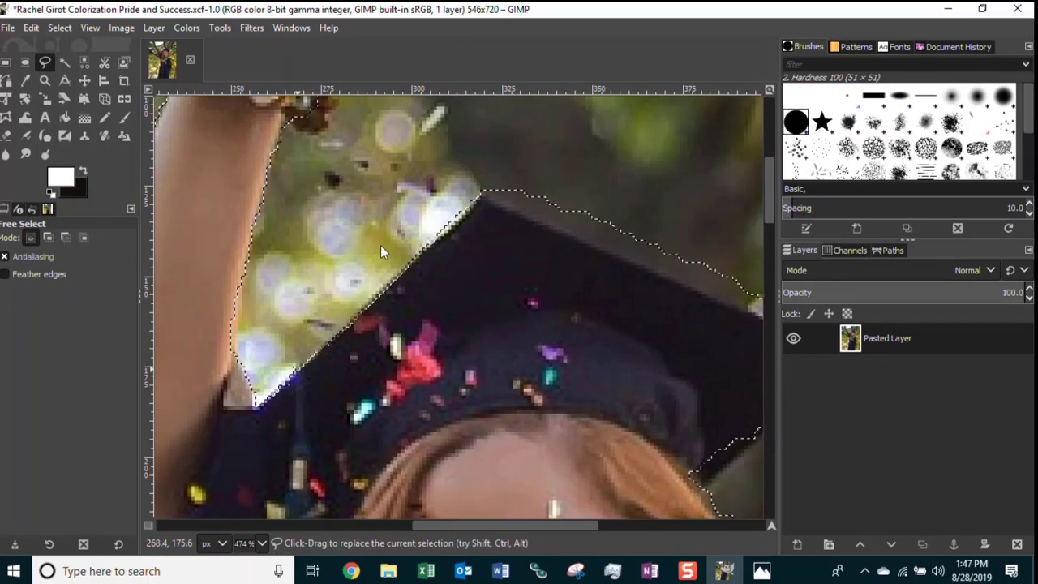
Add the small glitter blobs near the hand to the selection
{"action": "scroll", "coordinate": [337, 238], "scroll_direction": "up", "scroll_amount": 4}
{"action": "left_click", "coordinate": [357, 207]}
{"action": "left_click_drag", "start_coordinate": [358, 208], "coordinate": [341, 317]}
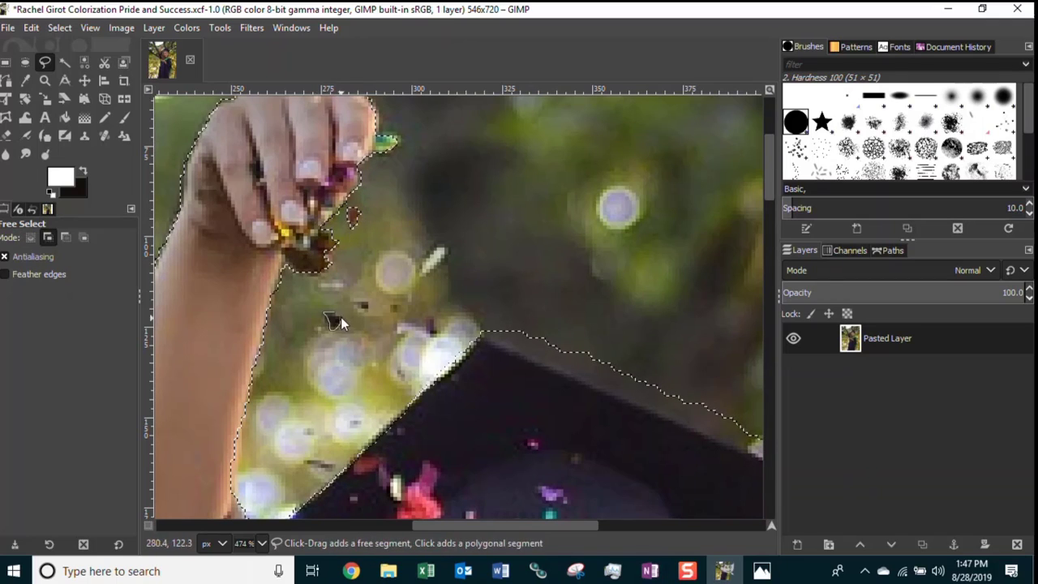
{"action": "key", "text": "Return"}
{"action": "left_click", "coordinate": [336, 278], "text": "shift"}
{"action": "key", "text": "Return"}
{"action": "left_click_drag", "start_coordinate": [334, 464], "coordinate": [336, 468]}
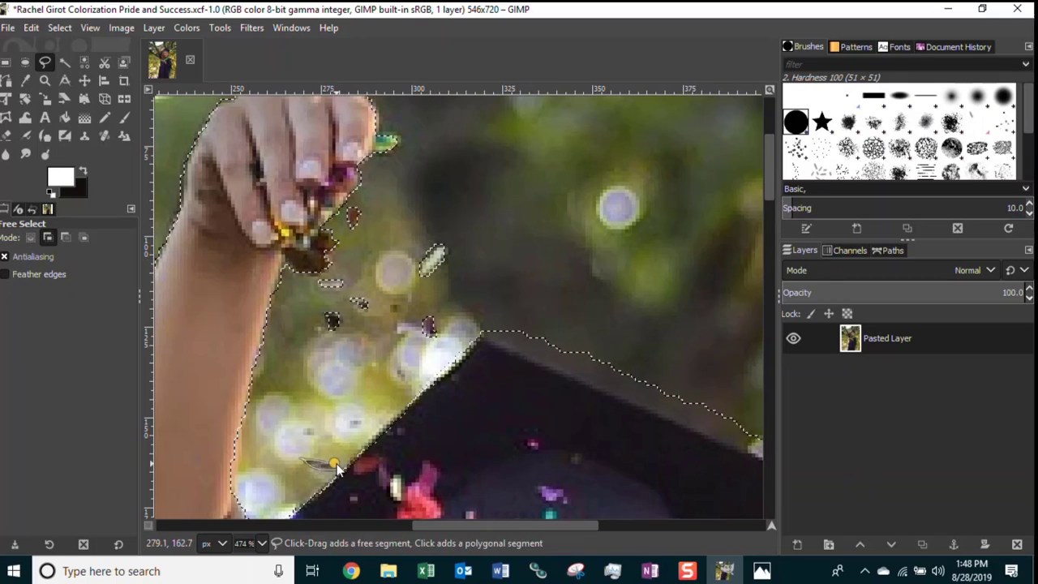
{"action": "key", "text": "Return"}
Refine the selection with outlines along the cap edge
{"action": "scroll", "coordinate": [397, 301], "scroll_direction": "down", "scroll_amount": 3}
{"action": "left_click_drag", "start_coordinate": [487, 194], "coordinate": [741, 313]}
{"action": "key", "text": "Escape"}
{"action": "key", "text": "Return"}
{"action": "scroll", "coordinate": [509, 317], "scroll_direction": "right", "scroll_amount": 5}
{"action": "left_click_drag", "start_coordinate": [508, 316], "coordinate": [503, 260]}
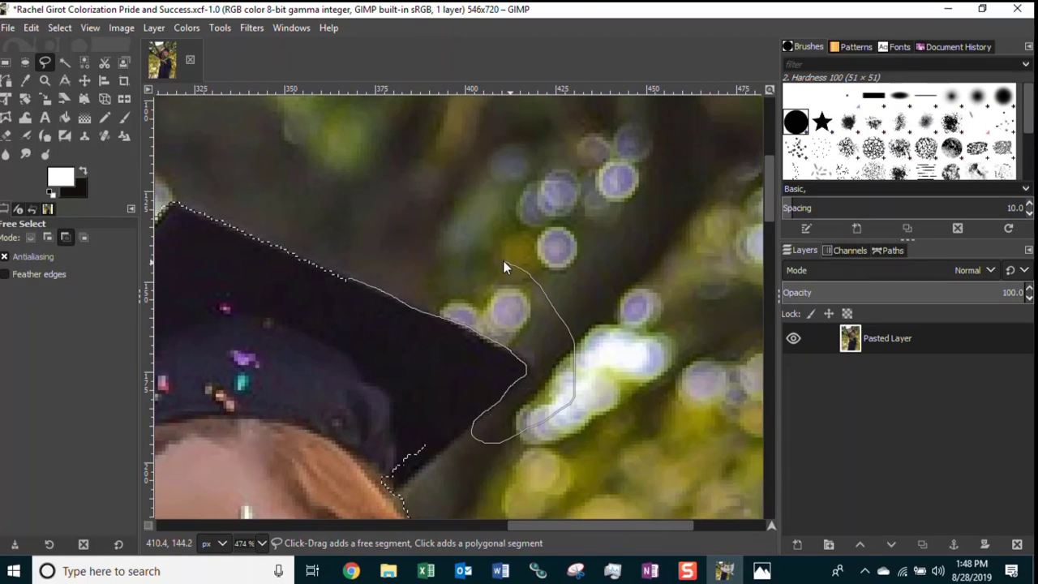
{"action": "key", "text": "Return"}
{"action": "scroll", "coordinate": [503, 261], "scroll_direction": "down", "scroll_amount": 4}
{"action": "mouse_move", "coordinate": [419, 242]}
{"action": "left_mouse_down"}
{"action": "mouse_move", "coordinate": [482, 203]}
{"action": "mouse_move", "coordinate": [391, 289]}
{"action": "left_mouse_up"}
{"action": "key", "text": "Return"}
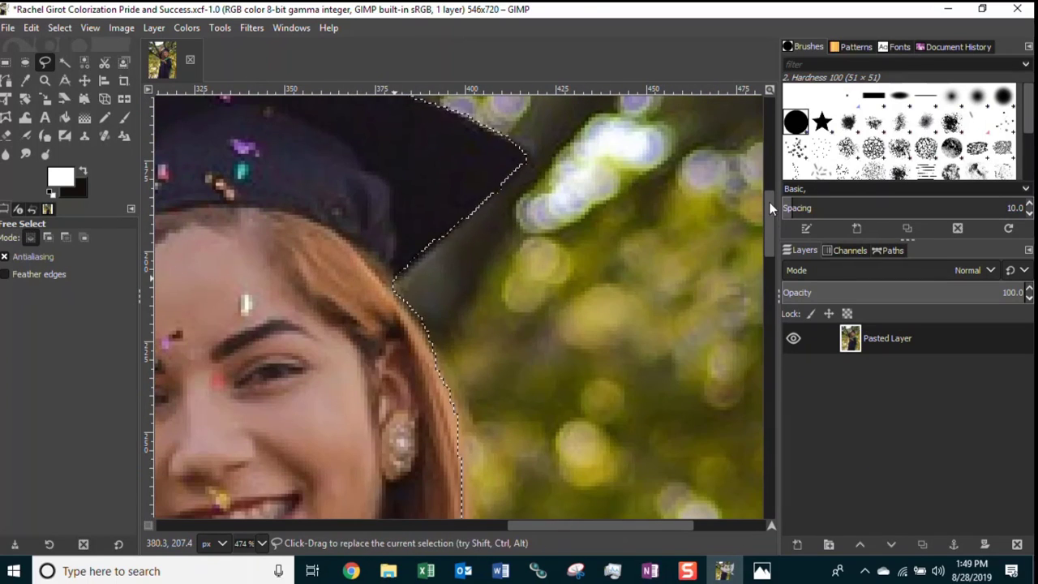
Trace segments along the green collar edge and around the green area
{"action": "scroll", "coordinate": [768, 202], "scroll_direction": "down", "scroll_amount": 4}
{"action": "left_click", "coordinate": [468, 329]}
{"action": "scroll", "coordinate": [463, 303], "scroll_direction": "down", "scroll_amount": 4}
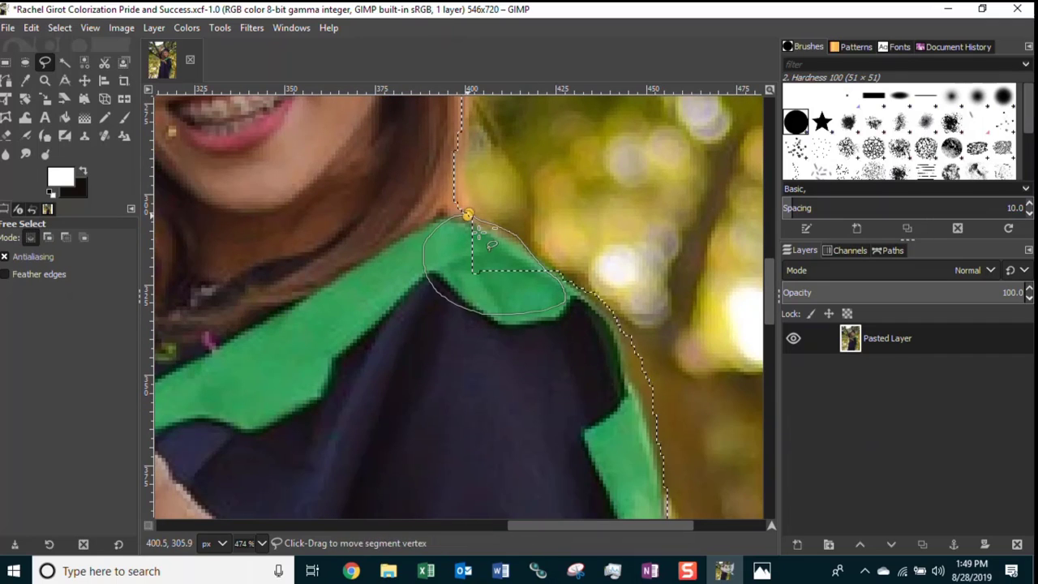
{"action": "mouse_move", "coordinate": [484, 216]}
{"action": "left_mouse_down"}
{"action": "mouse_move", "coordinate": [596, 304]}
{"action": "mouse_move", "coordinate": [617, 296]}
{"action": "left_mouse_up"}
{"action": "key", "text": "Return"}
{"action": "scroll", "coordinate": [616, 296], "scroll_direction": "down", "scroll_amount": 5}
{"action": "left_click_drag", "start_coordinate": [607, 151], "coordinate": [669, 308]}
{"action": "key", "text": "Return"}
{"action": "scroll", "coordinate": [672, 216], "scroll_direction": "down", "scroll_amount": 5}
{"action": "left_click", "coordinate": [673, 216]}
{"action": "left_click_drag", "start_coordinate": [672, 215], "coordinate": [667, 222]}
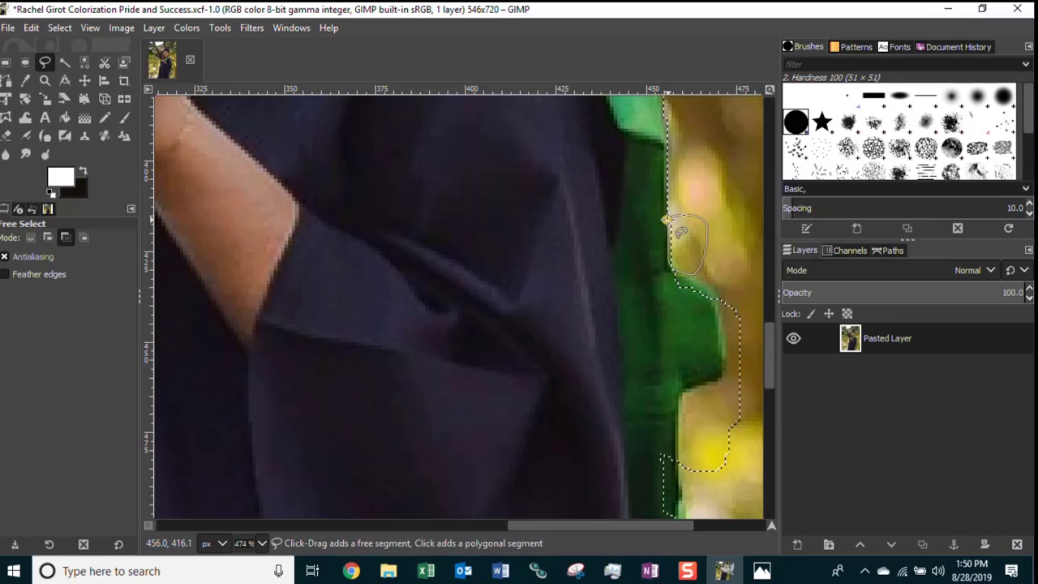
{"action": "key", "text": "Return"}
Trace segments down the outer edge of the green hood
{"action": "scroll", "coordinate": [663, 190], "scroll_direction": "down", "scroll_amount": 4}
{"action": "left_click_drag", "start_coordinate": [666, 174], "coordinate": [689, 401]}
{"action": "key", "text": "Return"}
{"action": "scroll", "coordinate": [621, 195], "scroll_direction": "down", "scroll_amount": 4}
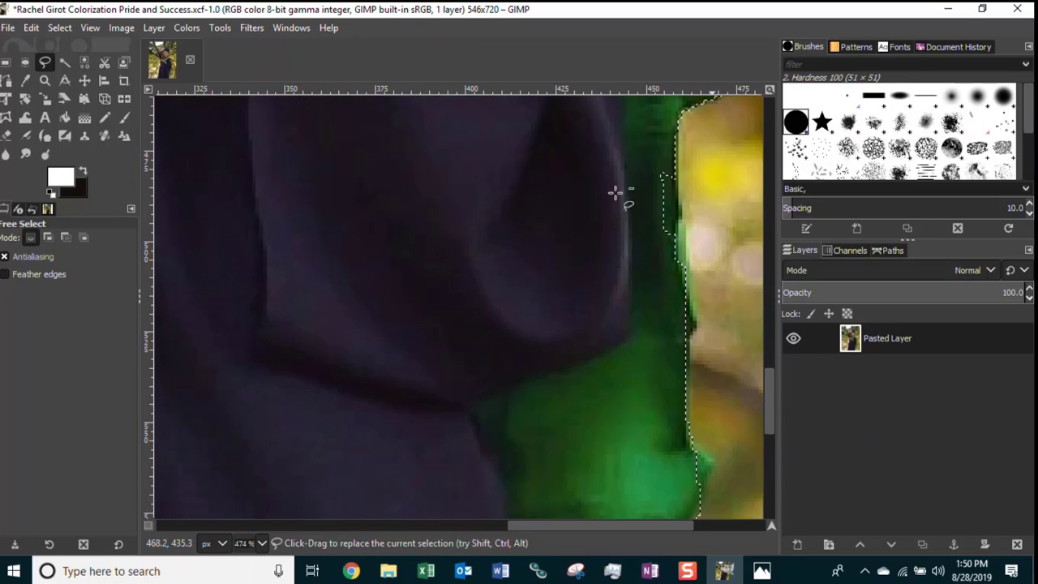
{"action": "left_click_drag", "start_coordinate": [689, 333], "coordinate": [688, 357]}
{"action": "key", "text": "Return"}
{"action": "scroll", "coordinate": [688, 325], "scroll_direction": "down", "scroll_amount": 5}
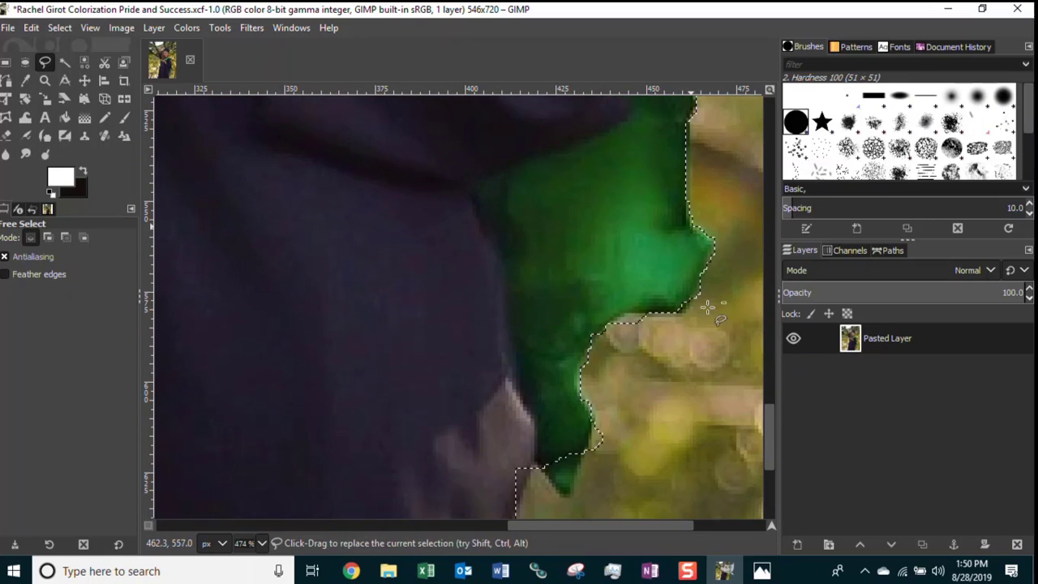
{"action": "left_click_drag", "start_coordinate": [690, 296], "coordinate": [592, 336]}
{"action": "key", "text": "Return"}
Trace the final segment down the dark right edge of the gown
{"action": "scroll", "coordinate": [592, 336], "scroll_direction": "down", "scroll_amount": 4}
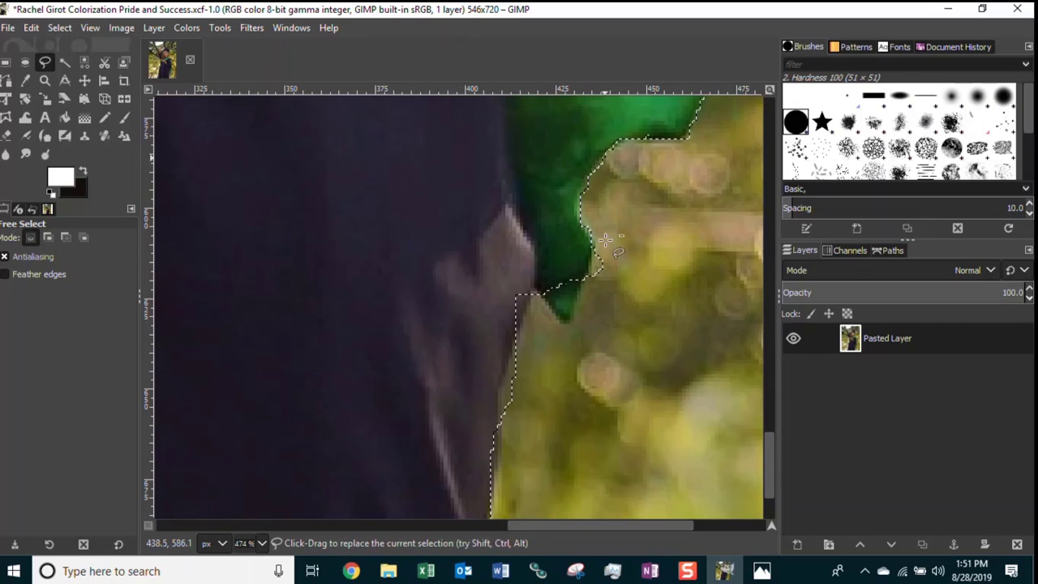
{"action": "scroll", "coordinate": [514, 294], "scroll_direction": "down", "scroll_amount": 3}
{"action": "mouse_move", "coordinate": [500, 301]}
{"action": "left_mouse_down"}
{"action": "mouse_move", "coordinate": [547, 248]}
{"action": "mouse_move", "coordinate": [485, 391]}
{"action": "left_mouse_up"}
{"action": "key", "text": "Return"}
{"action": "key", "text": "Return"}
{"action": "left_click", "coordinate": [90, 28]}
Save the work with Ctrl+S and zoom in on the lower gown edge
{"action": "key", "text": "shift+ctrl+j"}
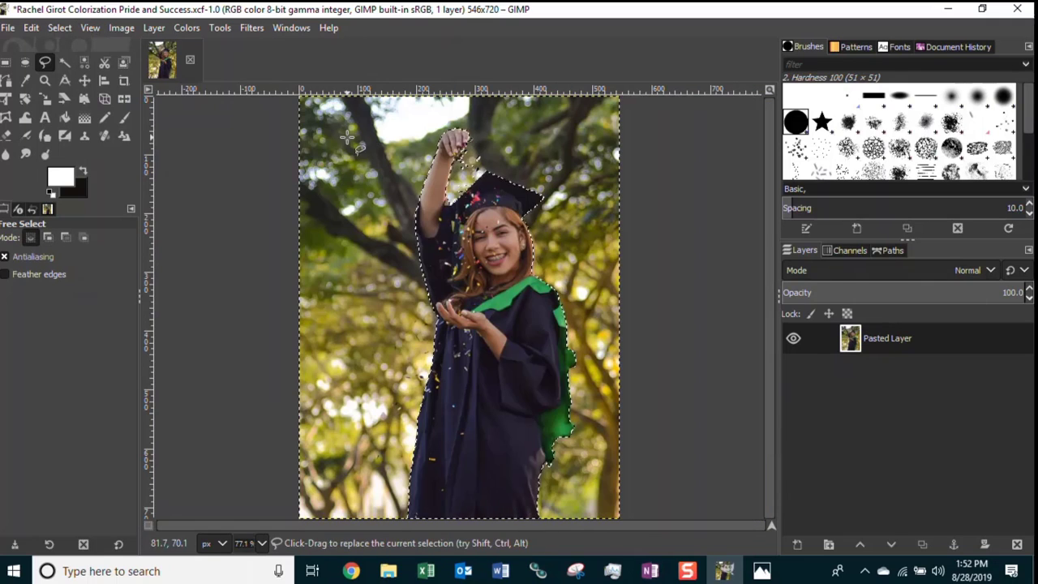
{"action": "left_click", "coordinate": [45, 80]}
{"action": "left_click_drag", "start_coordinate": [360, 313], "coordinate": [489, 517]}
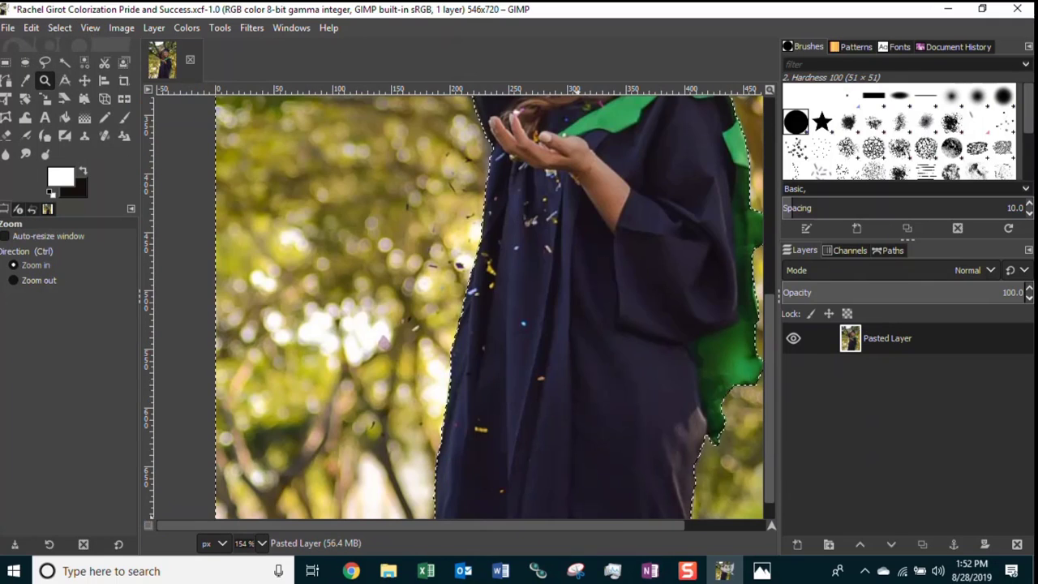
{"action": "key", "text": "ctrl+s"}
{"action": "left_click_drag", "start_coordinate": [375, 161], "coordinate": [523, 263]}
Add the first few dark confetti specks to the selection with Free Select
{"action": "key", "text": "f"}
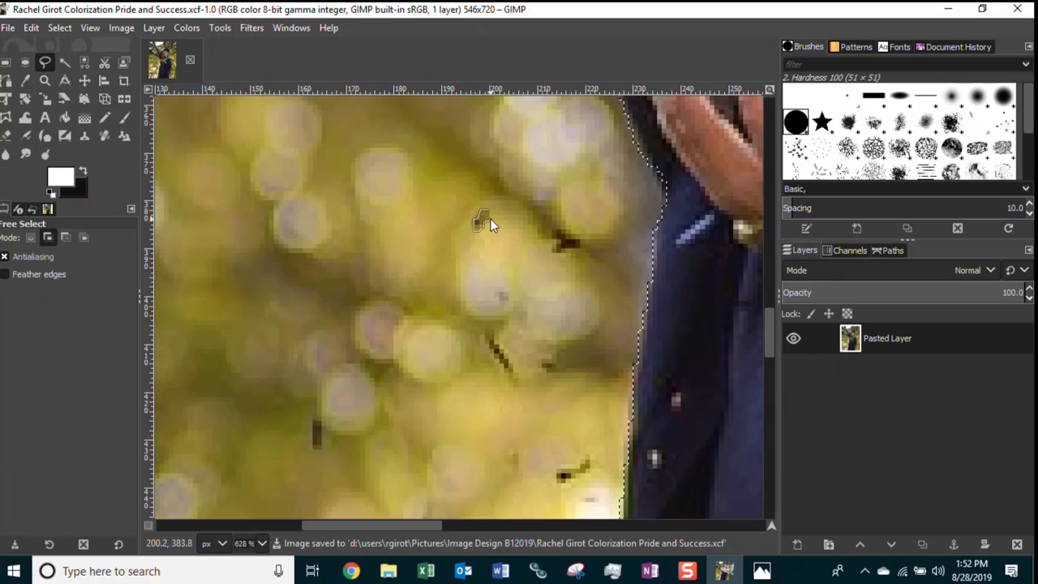
{"action": "left_click_drag", "start_coordinate": [478, 212], "coordinate": [484, 227]}
{"action": "key", "text": "Return"}
{"action": "mouse_move", "coordinate": [558, 232]}
{"action": "left_mouse_down"}
{"action": "mouse_move", "coordinate": [581, 243]}
{"action": "mouse_move", "coordinate": [559, 235]}
{"action": "left_mouse_up"}
{"action": "key", "text": "Return"}
{"action": "left_click_drag", "start_coordinate": [491, 341], "coordinate": [574, 372]}
{"action": "key", "text": "Return"}
{"action": "left_click_drag", "start_coordinate": [560, 459], "coordinate": [590, 470]}
{"action": "key", "text": "Return"}
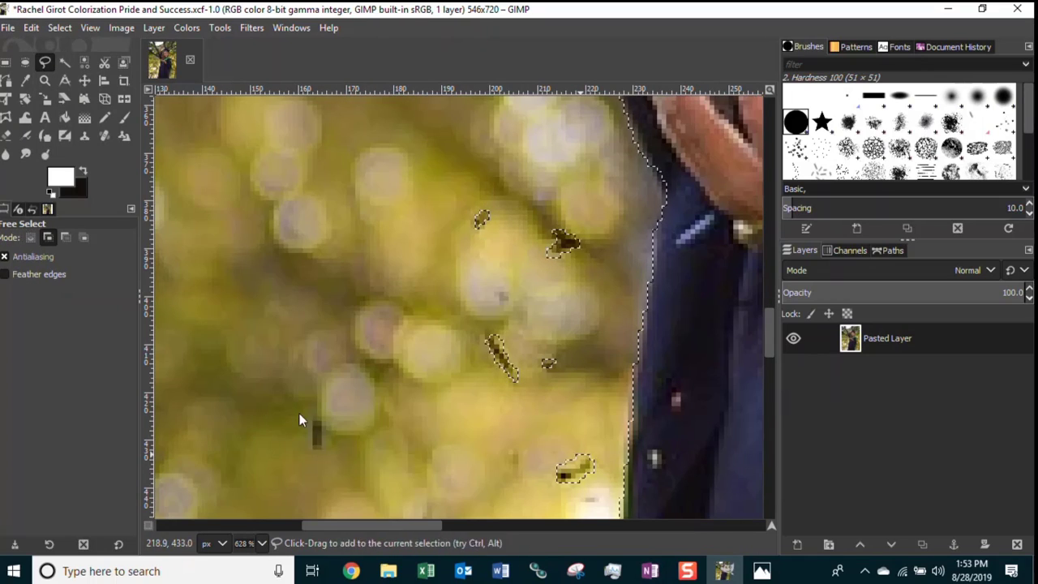
{"action": "left_click_drag", "start_coordinate": [308, 418], "coordinate": [316, 446]}
{"action": "scroll", "coordinate": [776, 334], "scroll_direction": "down", "scroll_amount": 2}
{"action": "scroll", "coordinate": [776, 334], "scroll_direction": "down", "scroll_amount": 4}
{"action": "left_click_drag", "start_coordinate": [563, 263], "coordinate": [573, 277]}
Add more dark background specks to the selection
{"action": "key", "text": "Return"}
{"action": "left_click", "coordinate": [592, 198]}
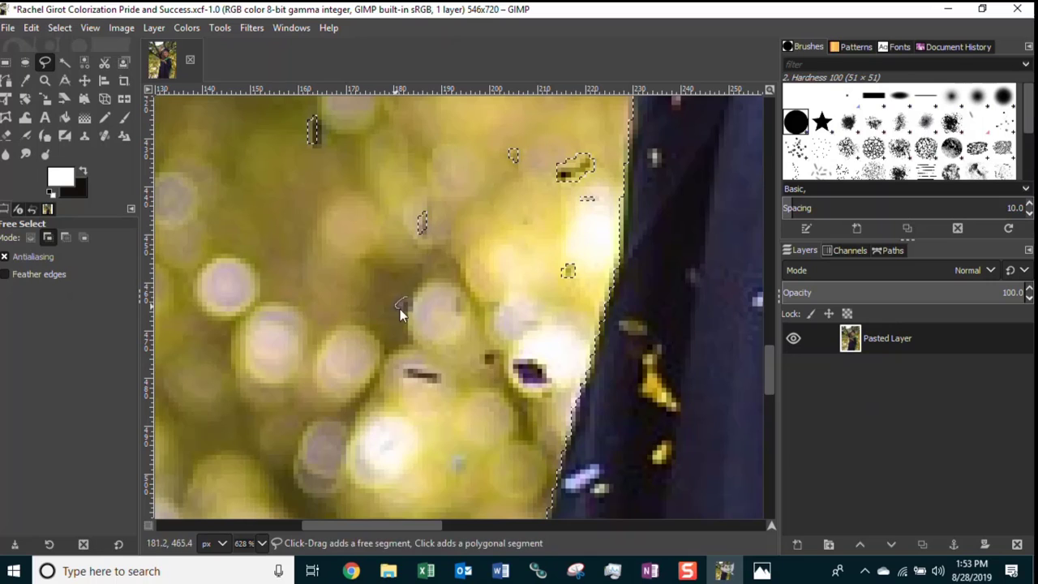
{"action": "left_click_drag", "start_coordinate": [400, 309], "coordinate": [434, 367]}
{"action": "key", "text": "Return"}
{"action": "scroll", "coordinate": [429, 524], "scroll_direction": "right", "scroll_amount": 2}
{"action": "scroll", "coordinate": [768, 385], "scroll_direction": "left", "scroll_amount": 5}
{"action": "scroll", "coordinate": [768, 385], "scroll_direction": "down", "scroll_amount": 5}
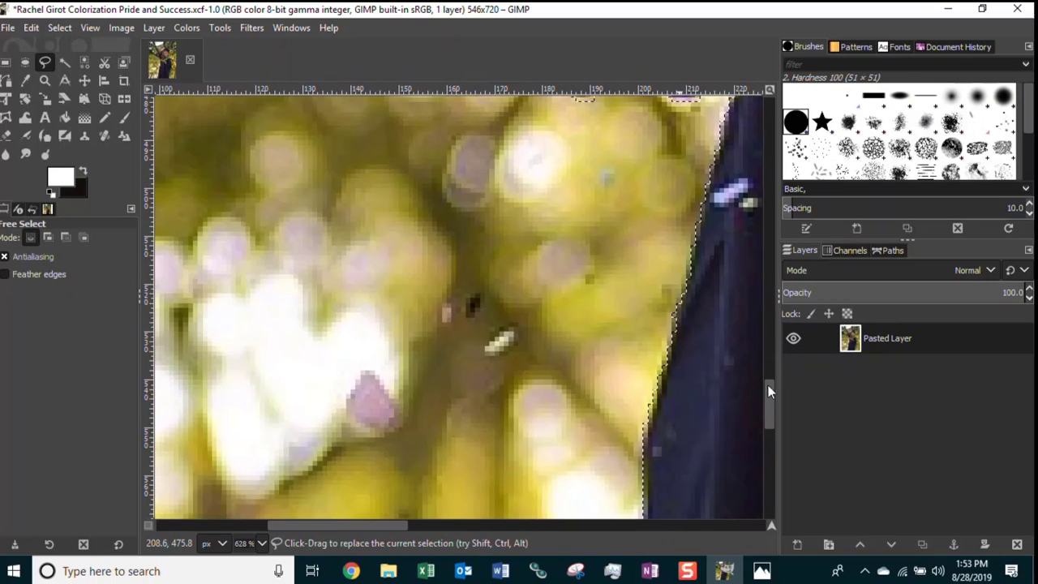
{"action": "left_click_drag", "start_coordinate": [596, 170], "coordinate": [612, 188]}
{"action": "key", "text": "Return"}
{"action": "left_click_drag", "start_coordinate": [444, 320], "coordinate": [502, 349]}
{"action": "key", "text": "Return"}
{"action": "mouse_move", "coordinate": [365, 369]}
{"action": "left_mouse_down"}
{"action": "mouse_move", "coordinate": [383, 434]}
{"action": "mouse_move", "coordinate": [356, 382]}
{"action": "left_mouse_up"}
Add the pink blob, fit the image in the window, and invert the selection to the background
{"action": "key", "text": "Return"}
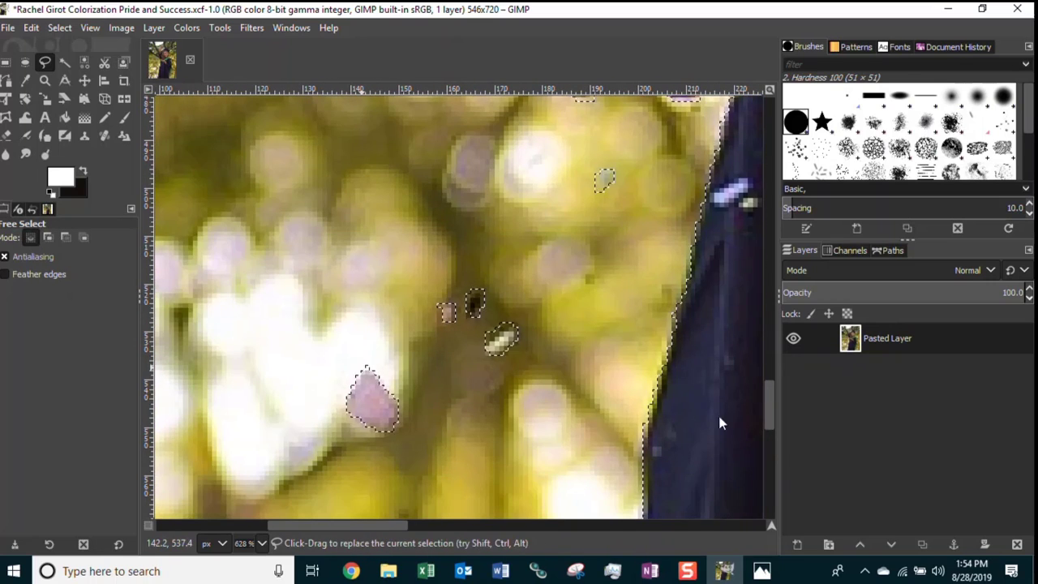
{"action": "scroll", "coordinate": [766, 488], "scroll_direction": "down", "scroll_amount": 5}
{"action": "scroll", "coordinate": [766, 488], "scroll_direction": "left", "scroll_amount": 5}
{"action": "mouse_move", "coordinate": [438, 386]}
{"action": "left_mouse_down"}
{"action": "mouse_move", "coordinate": [426, 426]}
{"action": "mouse_move", "coordinate": [438, 388]}
{"action": "left_mouse_up"}
{"action": "key", "text": "Return"}
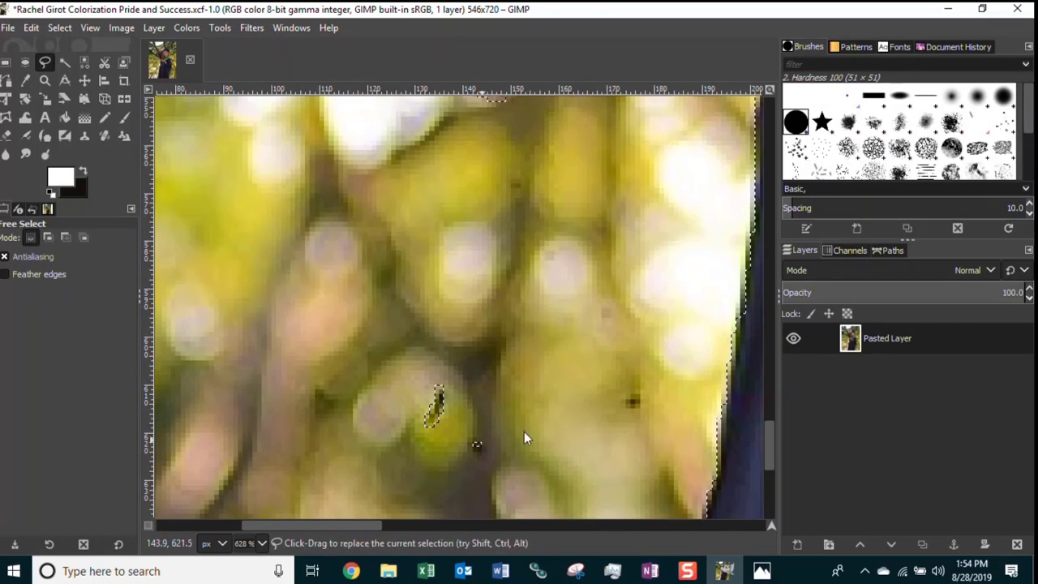
{"action": "scroll", "coordinate": [690, 398], "scroll_direction": "up", "scroll_amount": 5}
{"action": "key", "text": "shift+ctrl+j"}
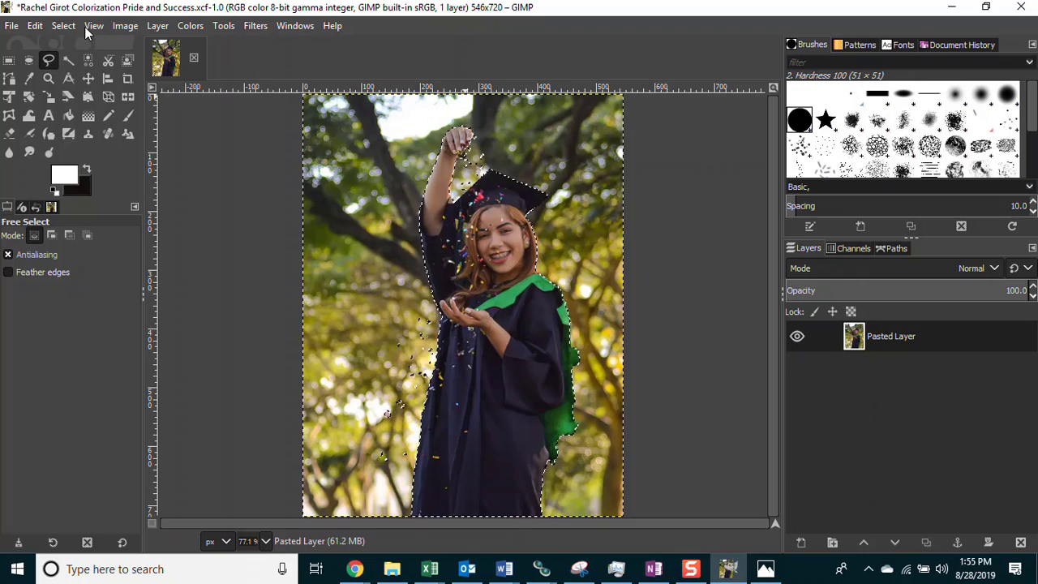
{"action": "left_click", "coordinate": [65, 25]}
{"action": "left_click", "coordinate": [80, 82]}
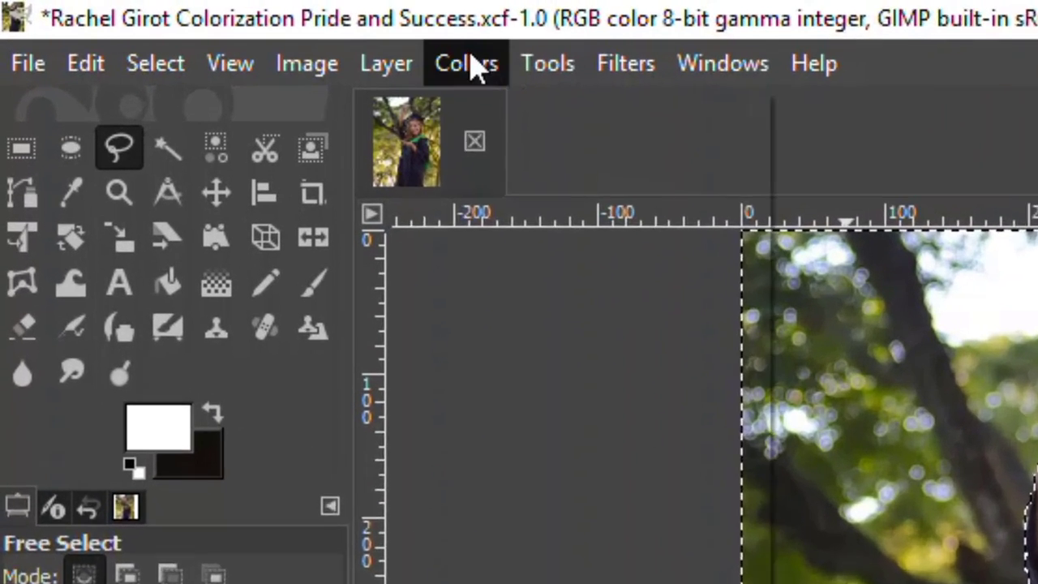
Open Colors > Colorize, move the dialog aside, and set hue 0.7645 for a purple tint
{"action": "left_click", "coordinate": [190, 27]}
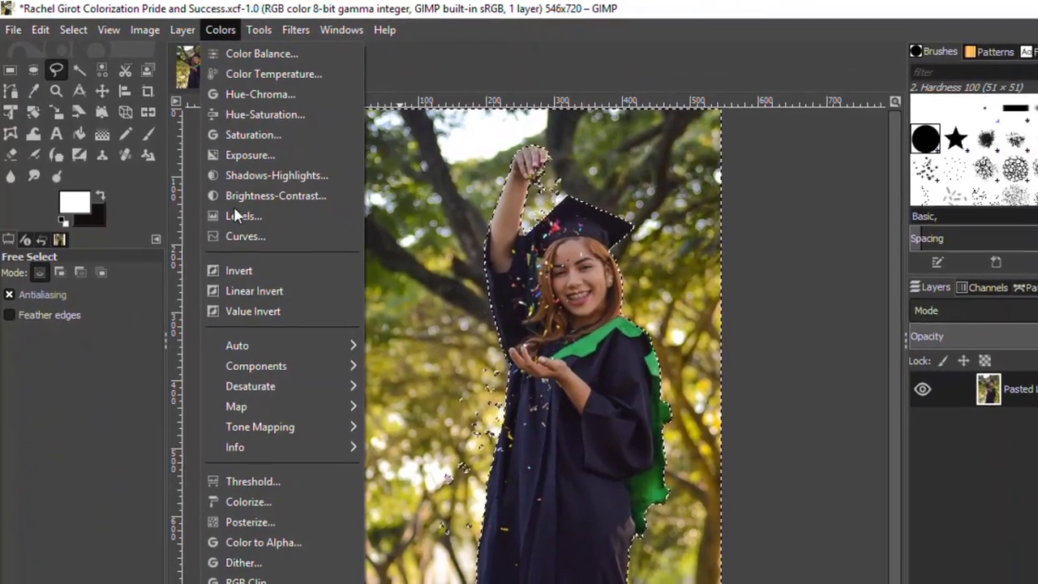
{"action": "left_click", "coordinate": [250, 501]}
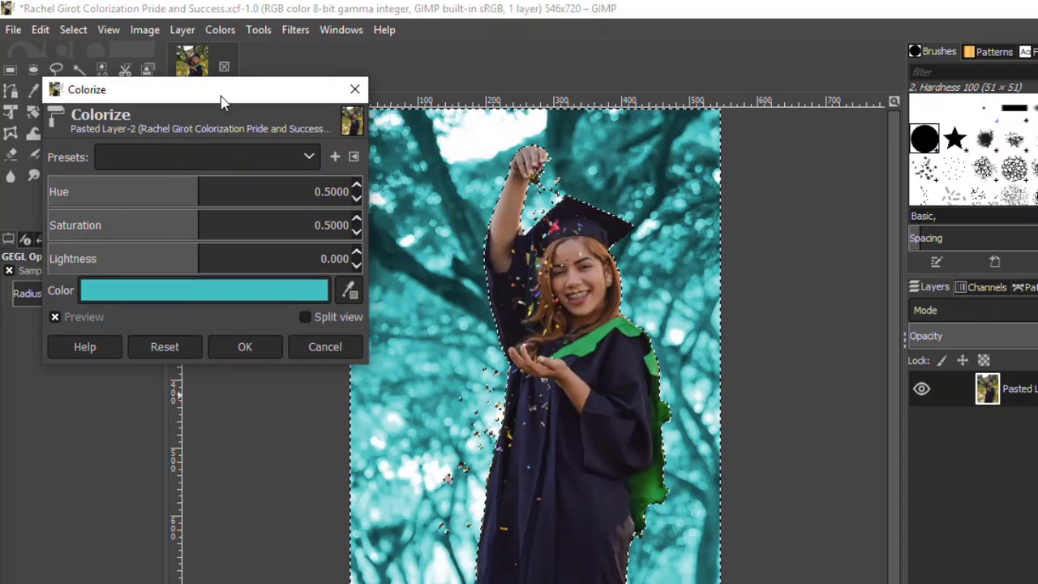
{"action": "left_click_drag", "start_coordinate": [221, 100], "coordinate": [191, 65]}
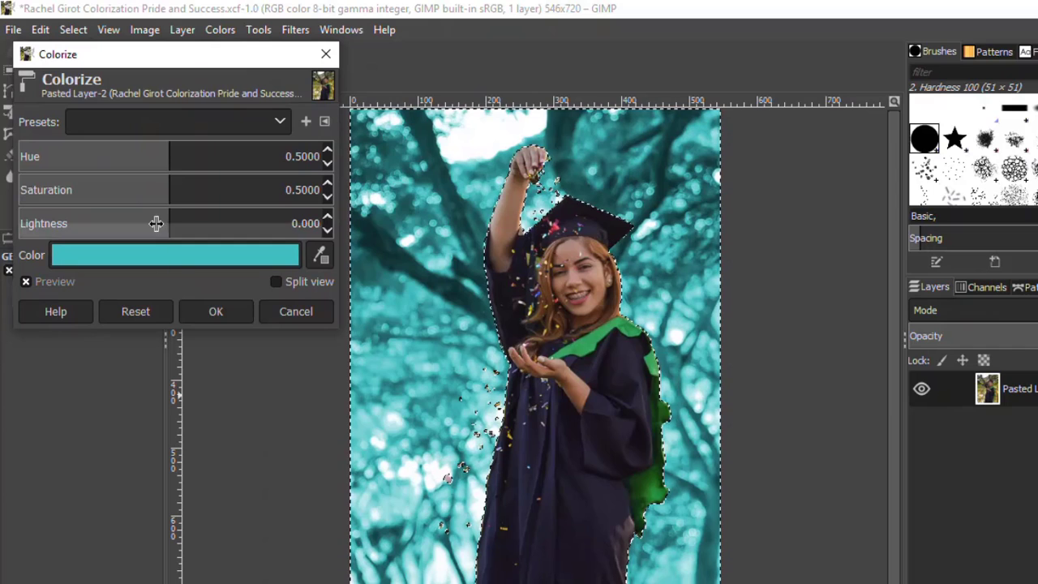
{"action": "left_click", "coordinate": [165, 154]}
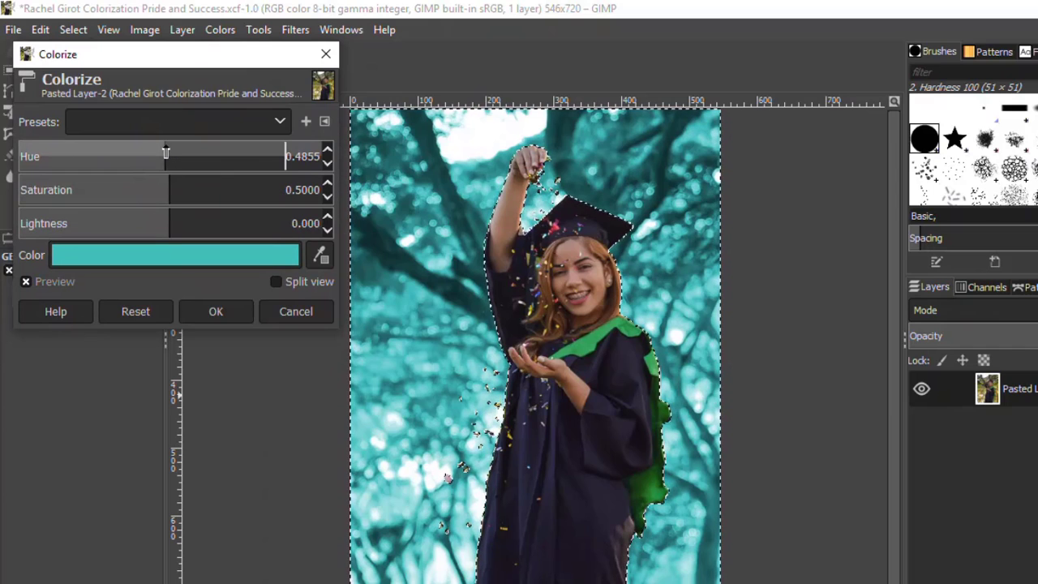
{"action": "left_click_drag", "start_coordinate": [165, 153], "coordinate": [249, 150]}
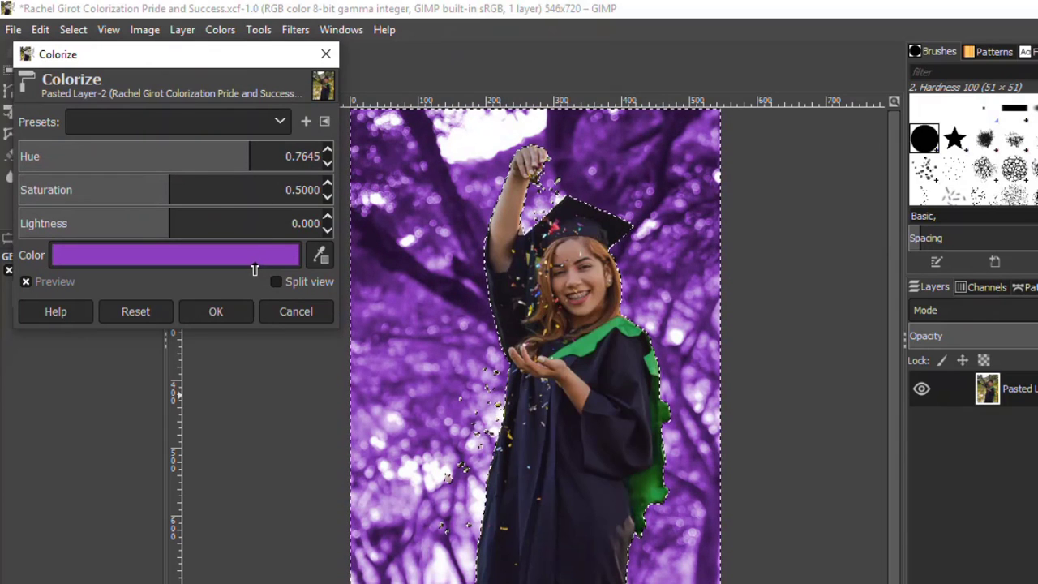
{"action": "mouse_move", "coordinate": [167, 189]}
{"action": "left_mouse_down"}
{"action": "mouse_move", "coordinate": [293, 192]}
{"action": "mouse_move", "coordinate": [180, 200]}
{"action": "mouse_move", "coordinate": [336, 198]}
{"action": "mouse_move", "coordinate": [170, 195]}
{"action": "left_mouse_up"}
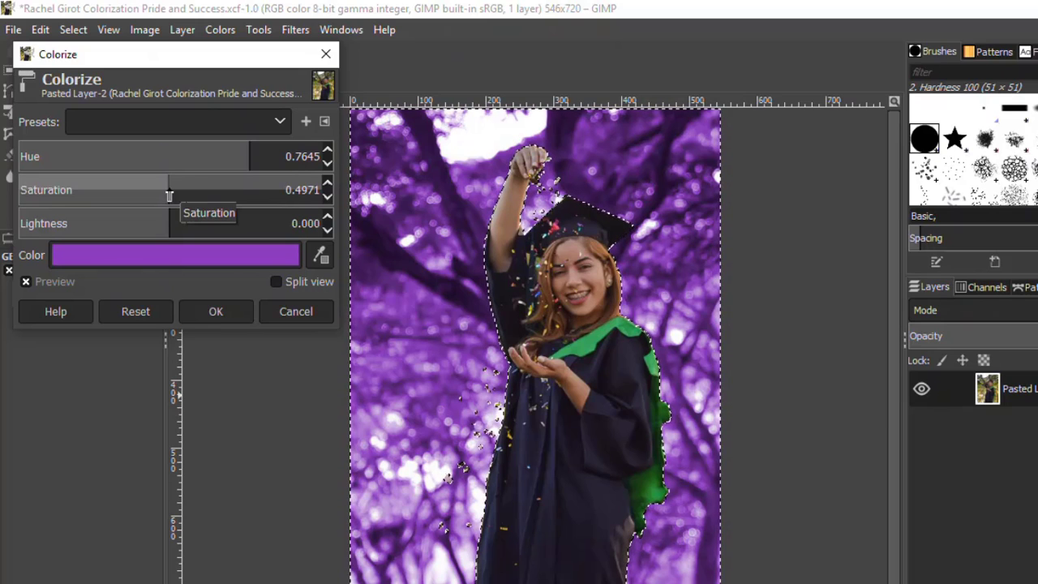
Set Colorize saturation to 0.5756 with lightness 0.000 and apply the purple tint
{"action": "left_click_drag", "start_coordinate": [169, 195], "coordinate": [29, 207]}
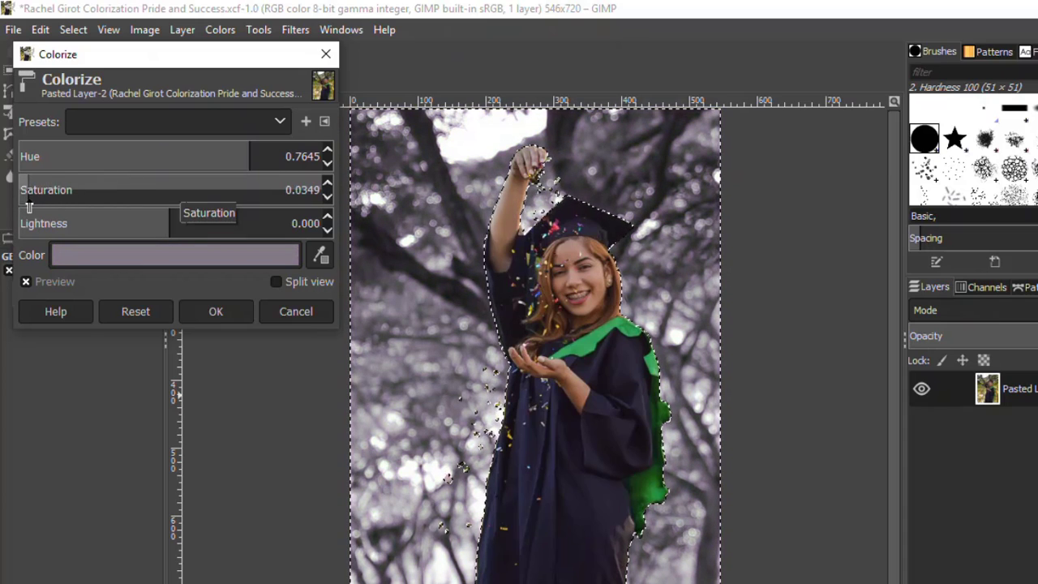
{"action": "left_click_drag", "start_coordinate": [31, 207], "coordinate": [193, 219]}
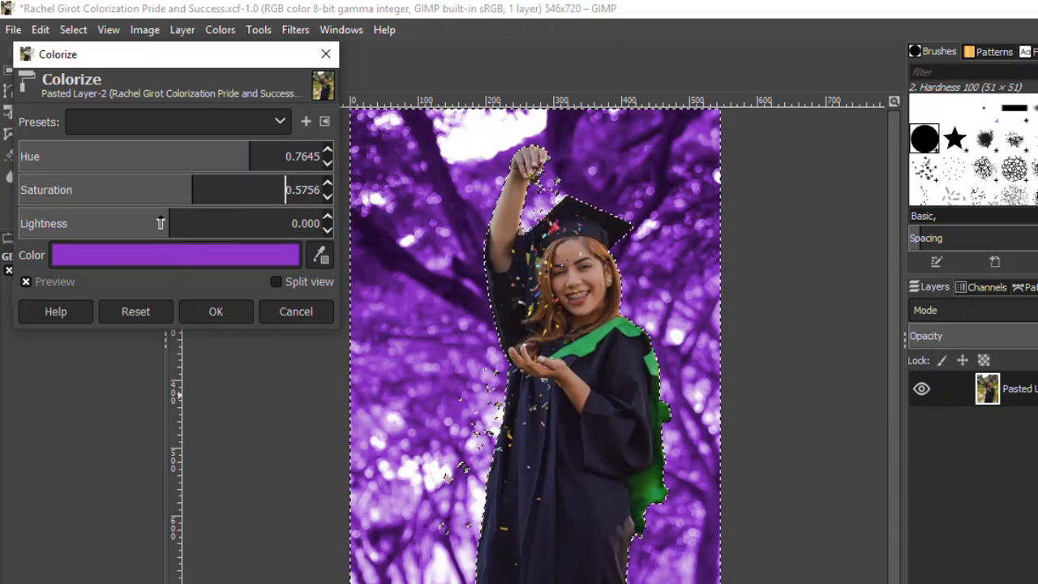
{"action": "mouse_move", "coordinate": [171, 217]}
{"action": "left_mouse_down"}
{"action": "mouse_move", "coordinate": [78, 227]}
{"action": "mouse_move", "coordinate": [254, 230]}
{"action": "mouse_move", "coordinate": [61, 234]}
{"action": "mouse_move", "coordinate": [235, 248]}
{"action": "mouse_move", "coordinate": [182, 247]}
{"action": "mouse_move", "coordinate": [186, 239]}
{"action": "mouse_move", "coordinate": [170, 234]}
{"action": "left_mouse_up"}
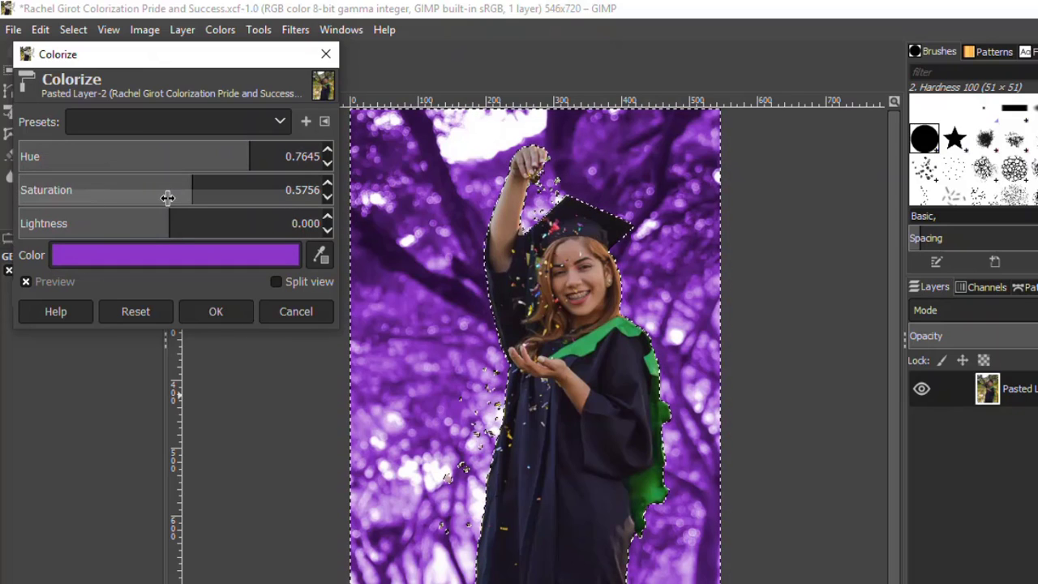
{"action": "left_click", "coordinate": [216, 313]}
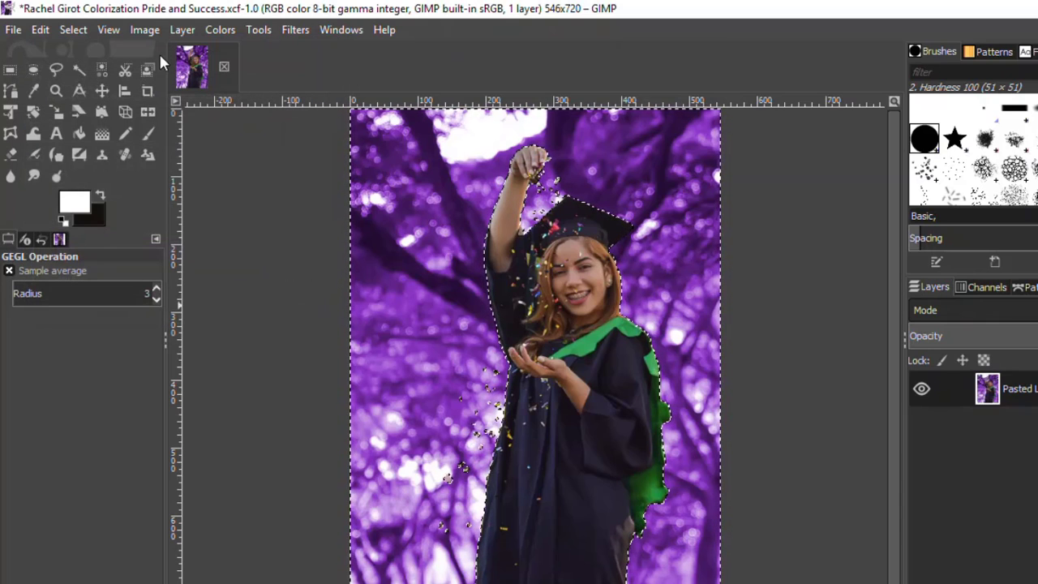
Try several brightness and contrast levels on the purple background in Brightness-Contrast
{"action": "left_click", "coordinate": [221, 31]}
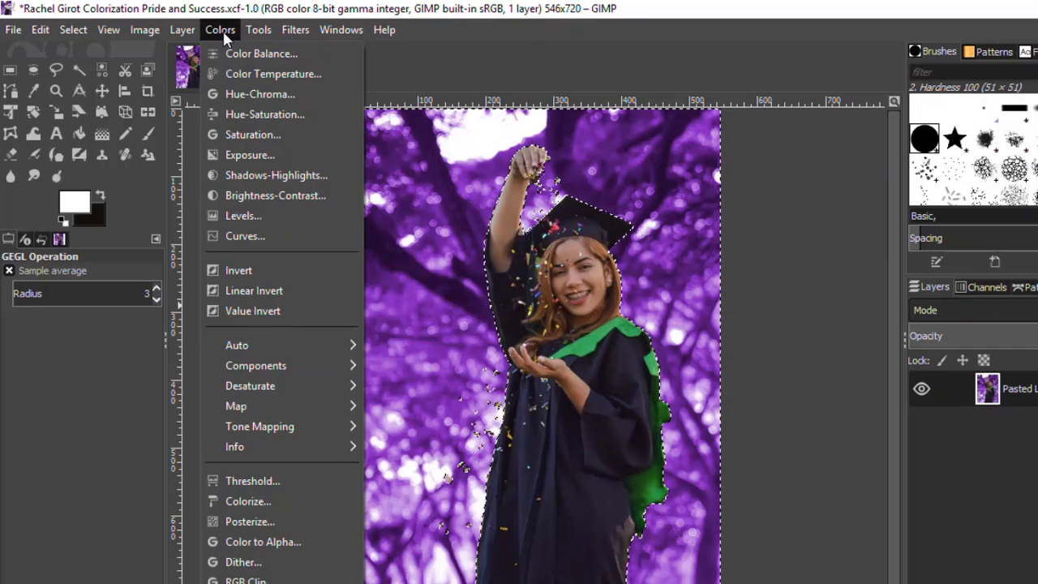
{"action": "left_click", "coordinate": [274, 196]}
{"action": "left_click_drag", "start_coordinate": [273, 194], "coordinate": [185, 190]}
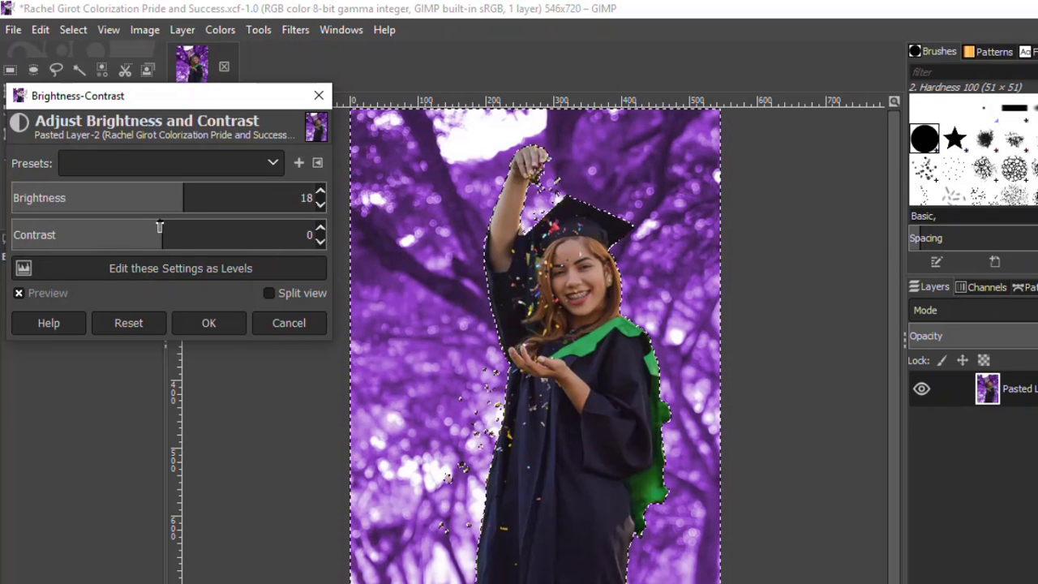
{"action": "left_click", "coordinate": [159, 227]}
{"action": "mouse_move", "coordinate": [160, 227]}
{"action": "left_mouse_down"}
{"action": "mouse_move", "coordinate": [196, 223]}
{"action": "mouse_move", "coordinate": [163, 230]}
{"action": "left_mouse_up"}
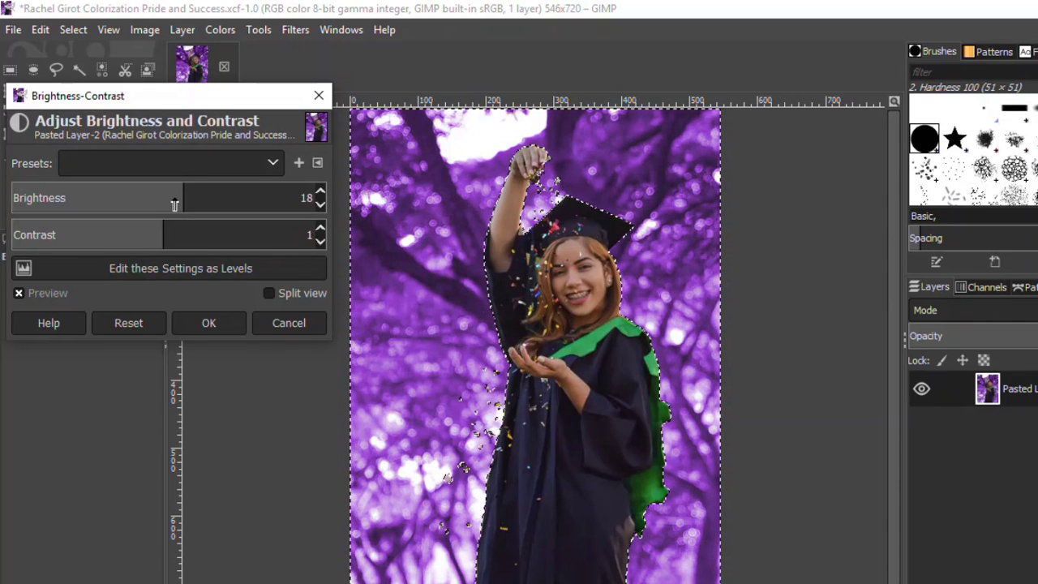
{"action": "mouse_move", "coordinate": [183, 193]}
{"action": "left_mouse_down"}
{"action": "mouse_move", "coordinate": [155, 195]}
{"action": "mouse_move", "coordinate": [148, 228]}
{"action": "mouse_move", "coordinate": [138, 227]}
{"action": "mouse_move", "coordinate": [160, 227]}
{"action": "mouse_move", "coordinate": [116, 194]}
{"action": "mouse_move", "coordinate": [200, 194]}
{"action": "left_mouse_up"}
{"action": "mouse_move", "coordinate": [163, 234]}
{"action": "left_mouse_down"}
{"action": "mouse_move", "coordinate": [141, 234]}
{"action": "mouse_move", "coordinate": [172, 230]}
{"action": "left_mouse_up"}
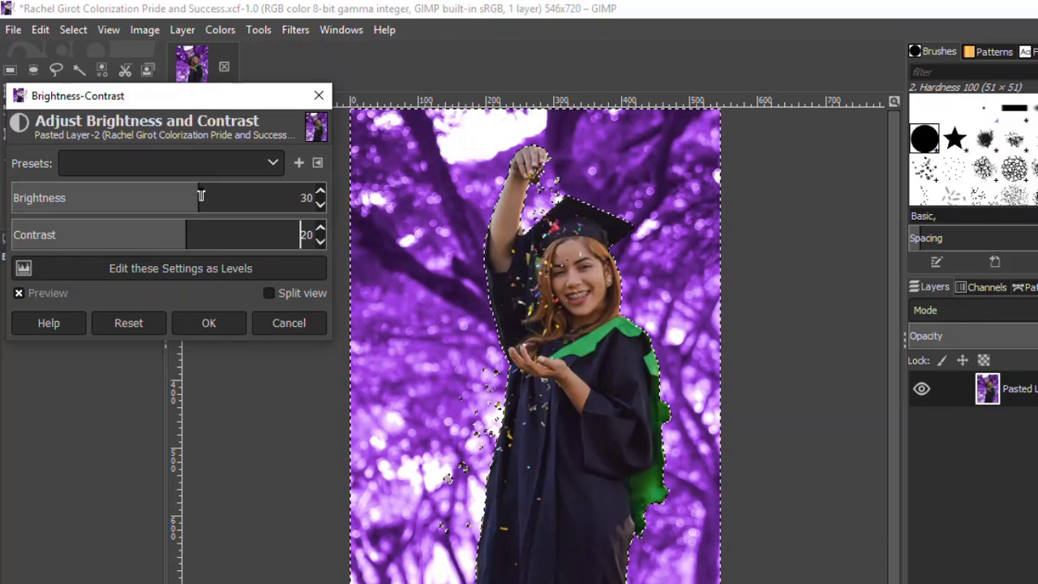
{"action": "left_click_drag", "start_coordinate": [201, 196], "coordinate": [212, 195]}
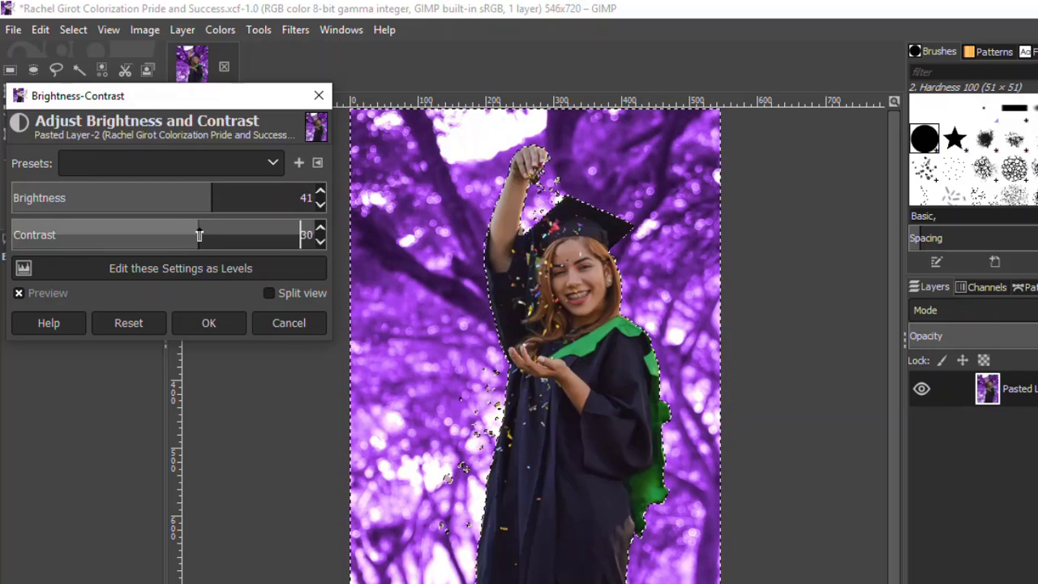
{"action": "left_click_drag", "start_coordinate": [194, 231], "coordinate": [202, 231]}
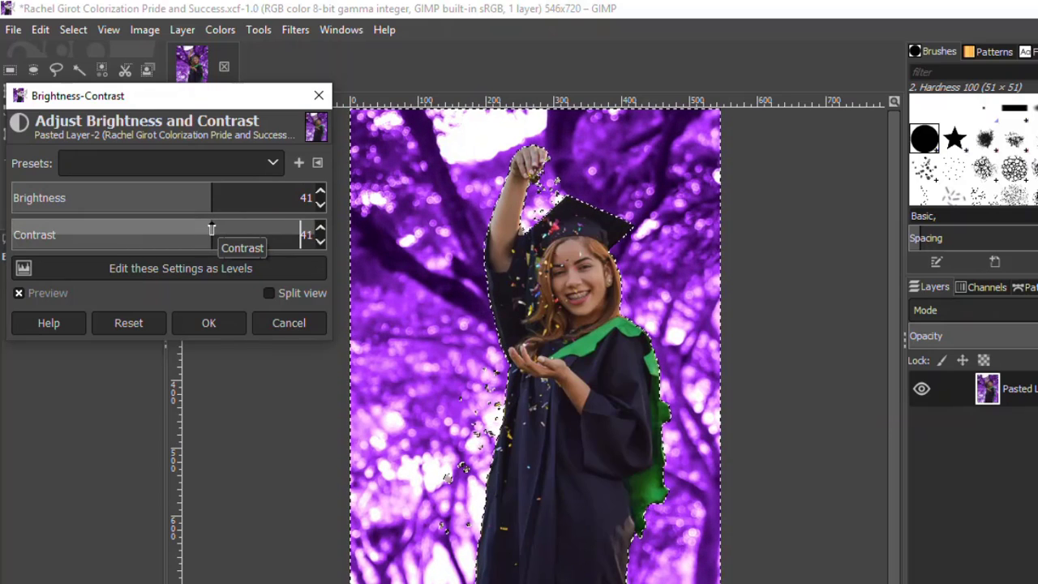
Settle on brightness 64 and contrast 58 for the background and apply
{"action": "left_click", "coordinate": [223, 240]}
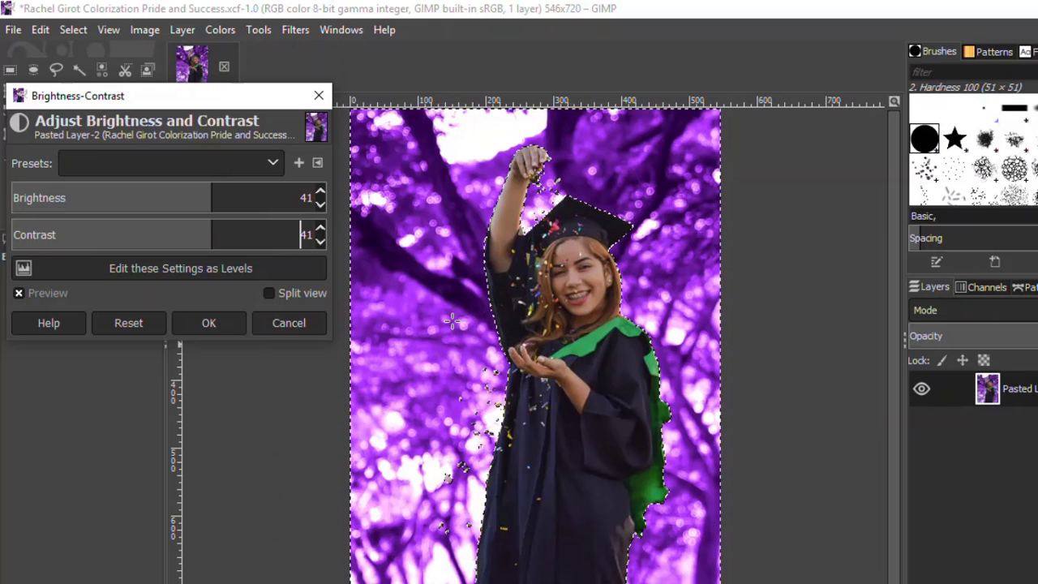
{"action": "left_click", "coordinate": [200, 200]}
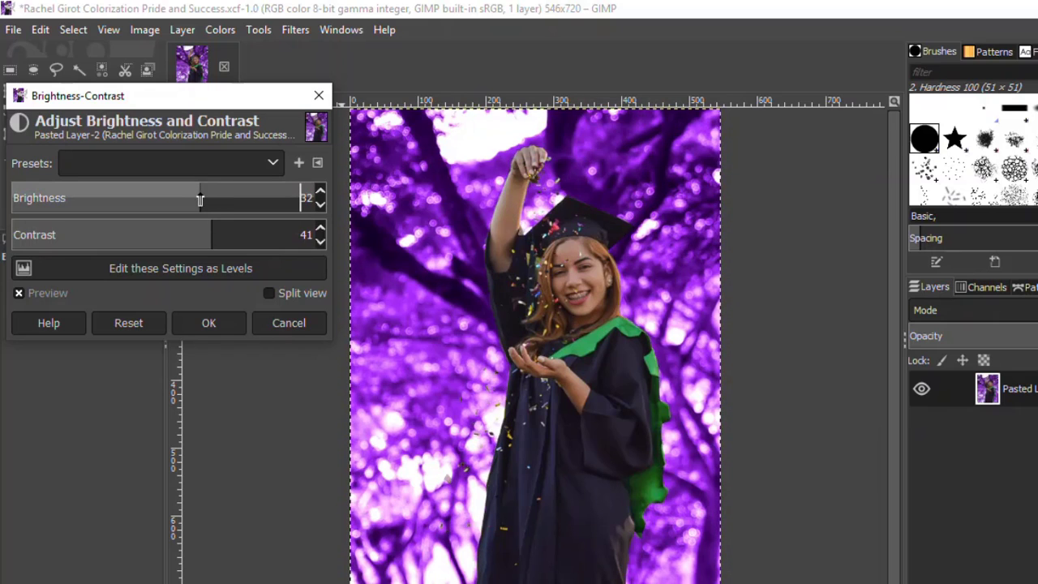
{"action": "left_click_drag", "start_coordinate": [200, 200], "coordinate": [238, 200]}
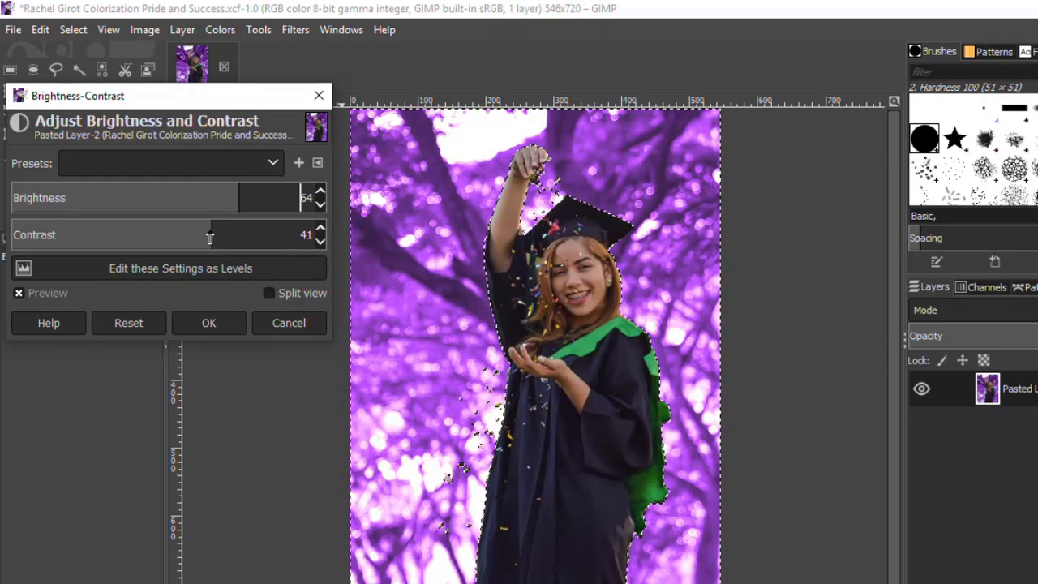
{"action": "left_click_drag", "start_coordinate": [210, 235], "coordinate": [232, 235]}
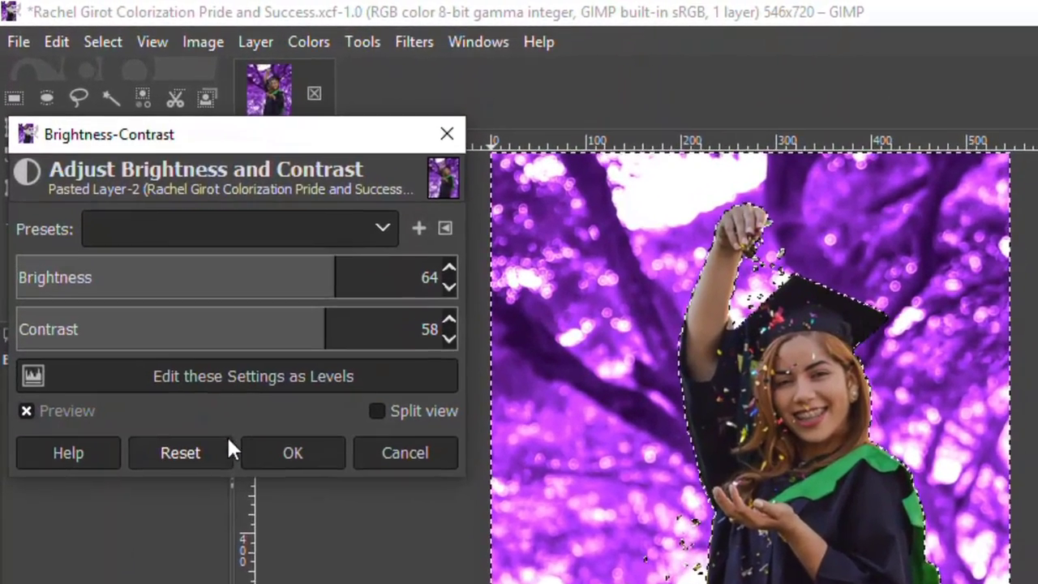
{"action": "left_click", "coordinate": [293, 452]}
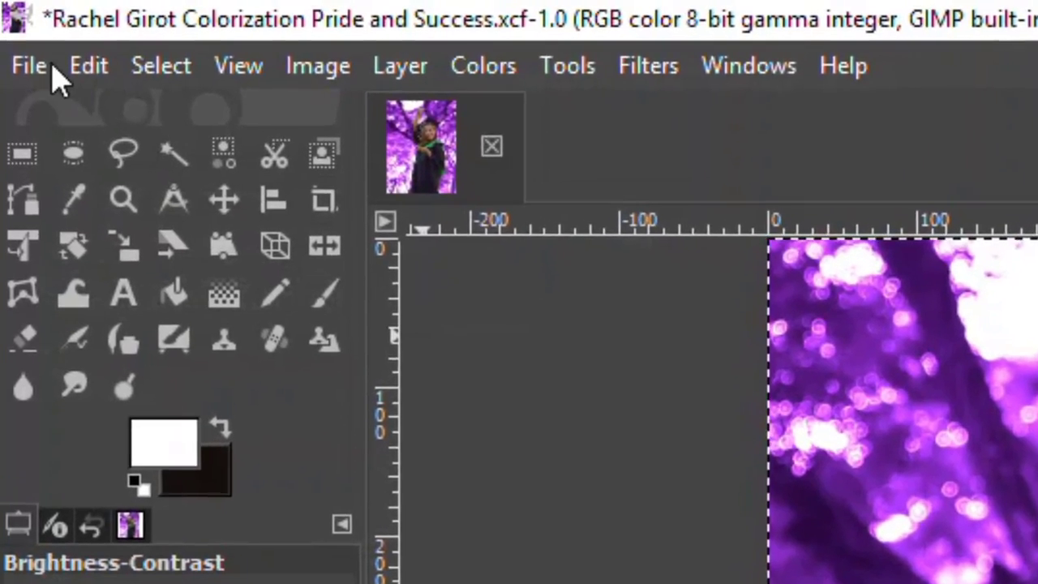
Save the project as a new XCF with ' V1' added before the .xcf extension
{"action": "left_click", "coordinate": [37, 56]}
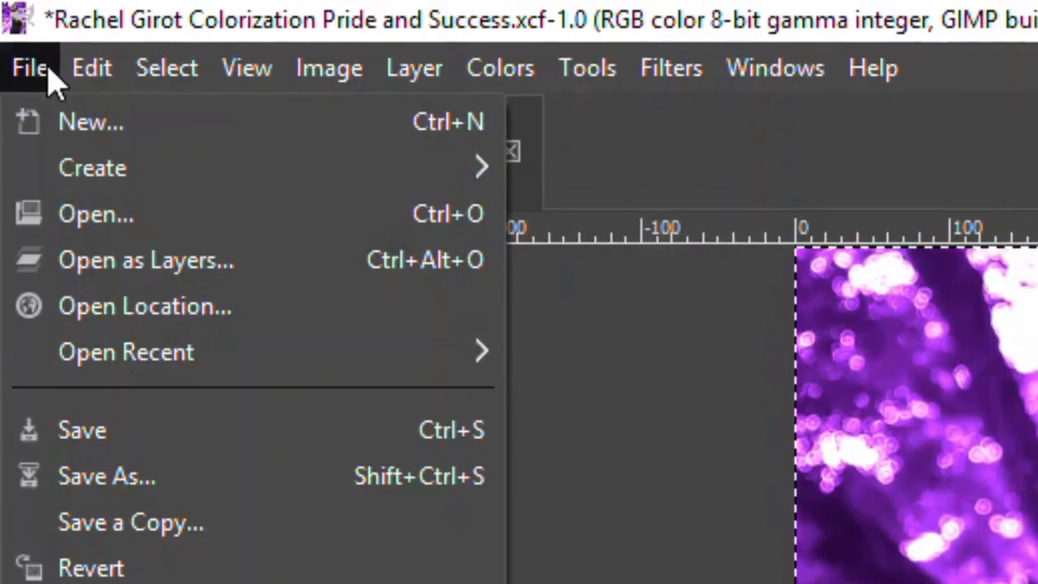
{"action": "left_click", "coordinate": [85, 434]}
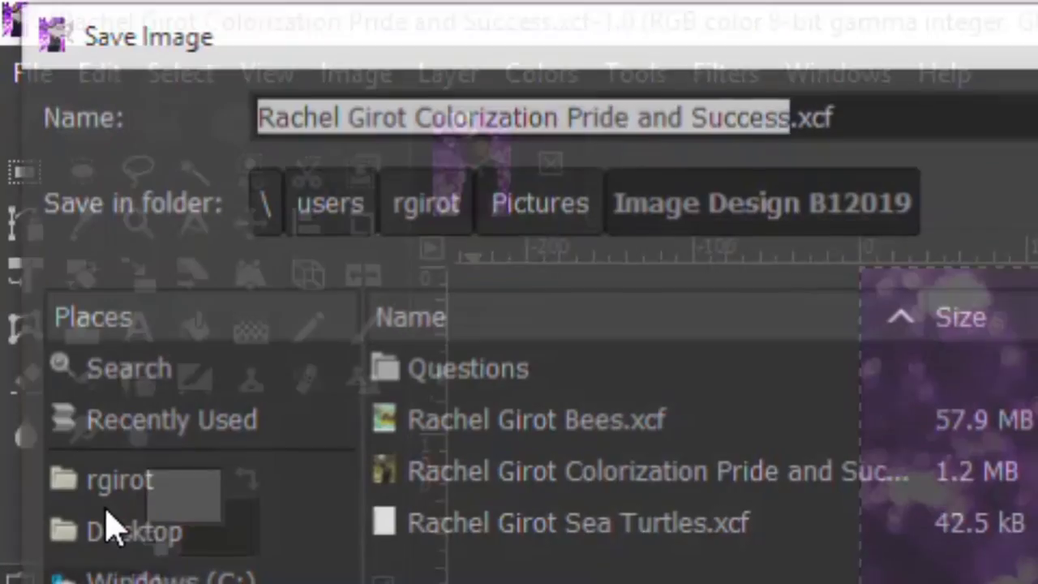
{"action": "left_click", "coordinate": [797, 112]}
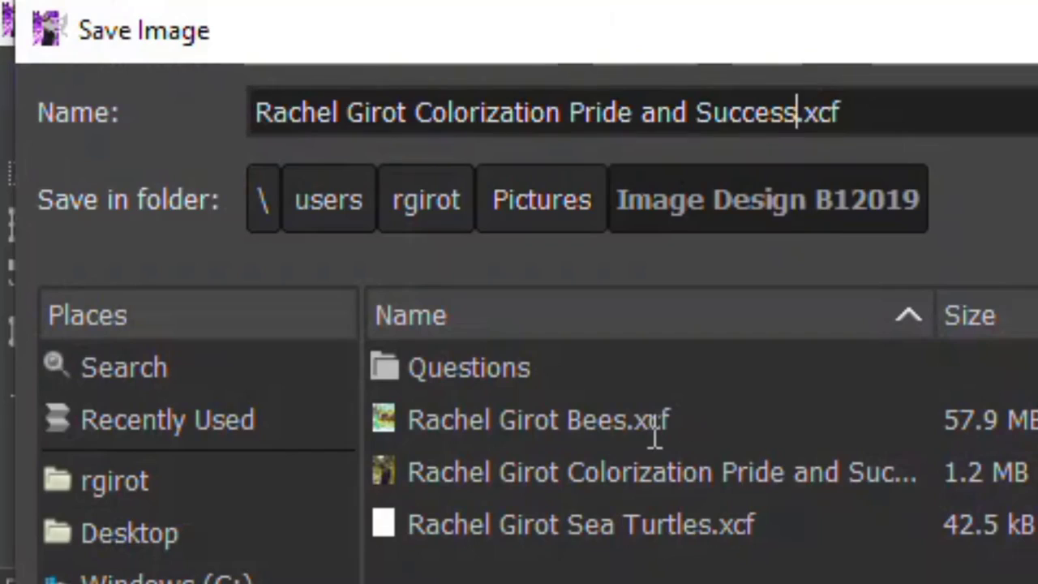
{"action": "type", "text": "V1"}
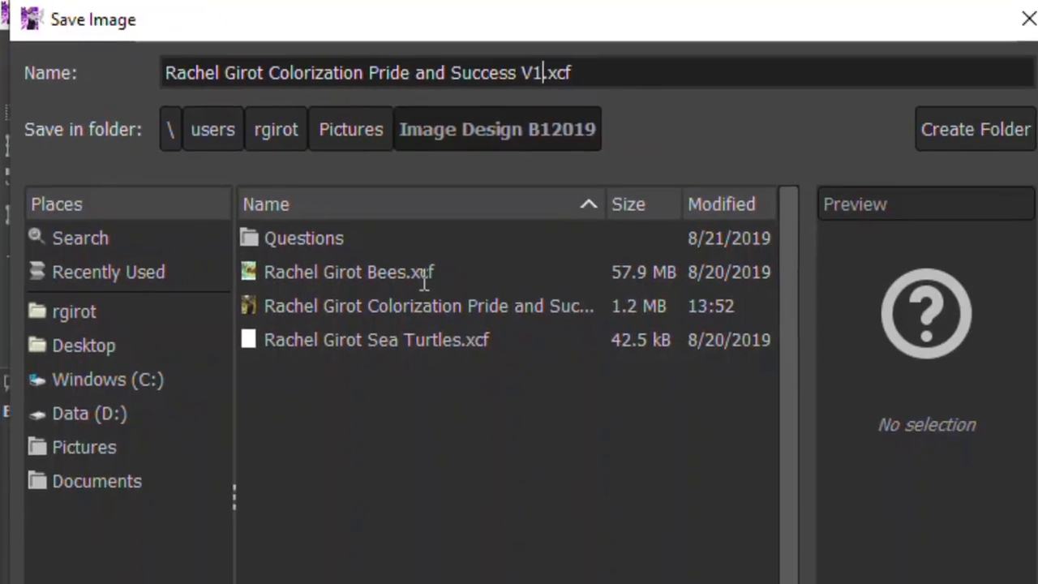
{"action": "key", "text": "Return"}
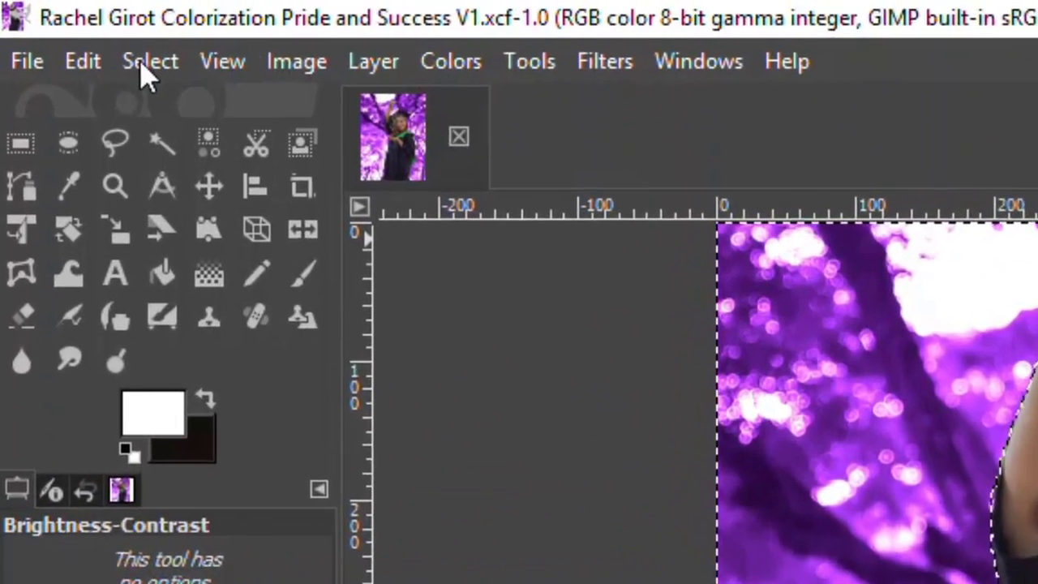
Invert the selection onto the graduate, trial a green Colorize on her, then cancel it
{"action": "left_click", "coordinate": [148, 70]}
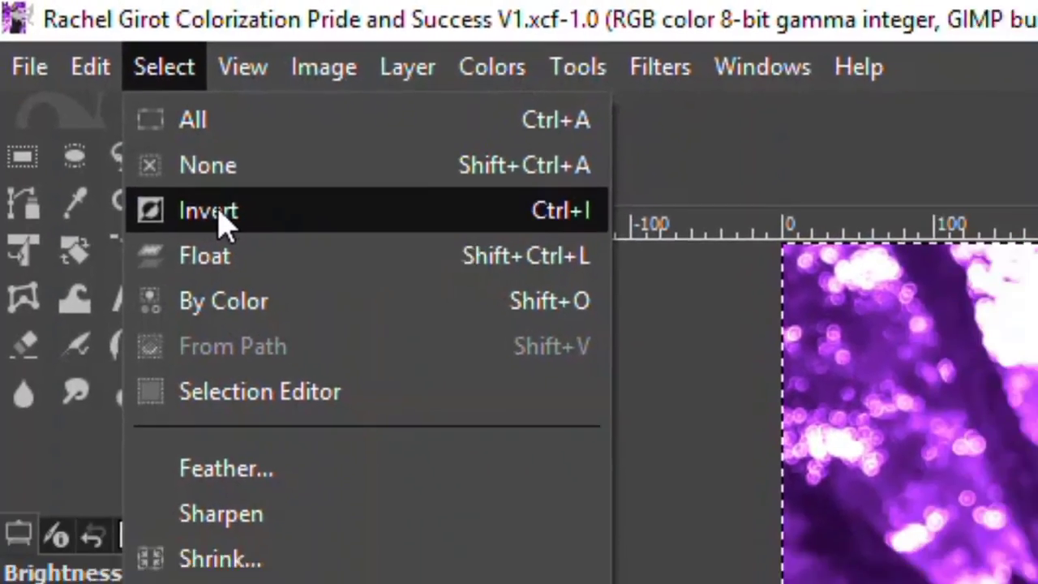
{"action": "left_click", "coordinate": [259, 251]}
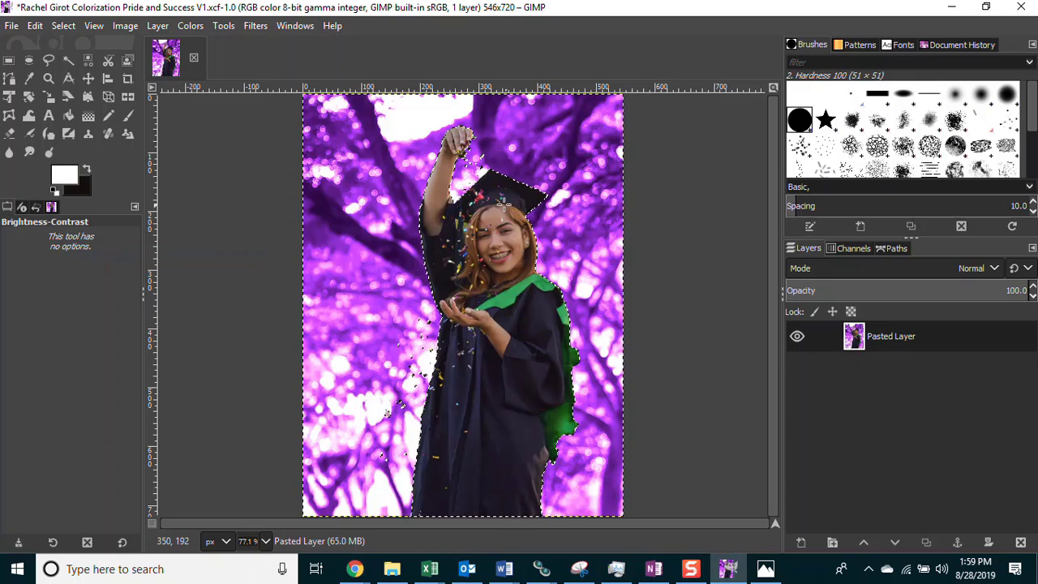
{"action": "left_click", "coordinate": [190, 26]}
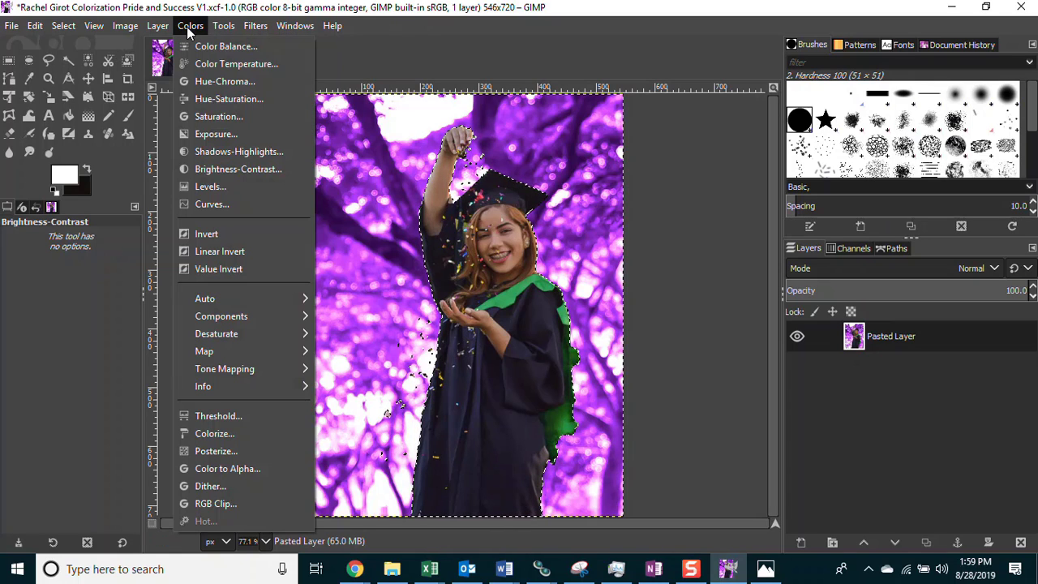
{"action": "left_click", "coordinate": [211, 433]}
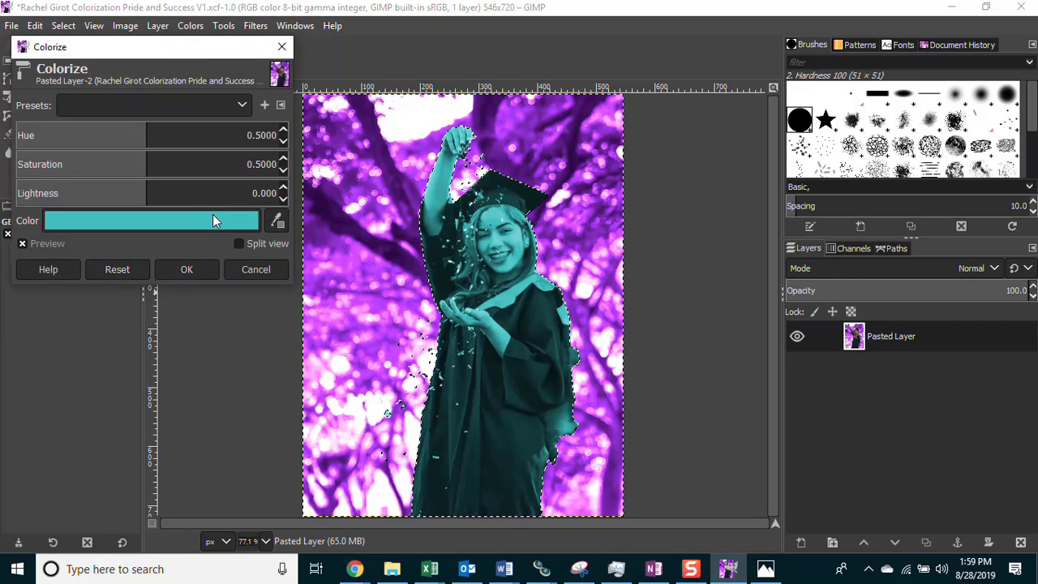
{"action": "left_click_drag", "start_coordinate": [147, 130], "coordinate": [91, 166]}
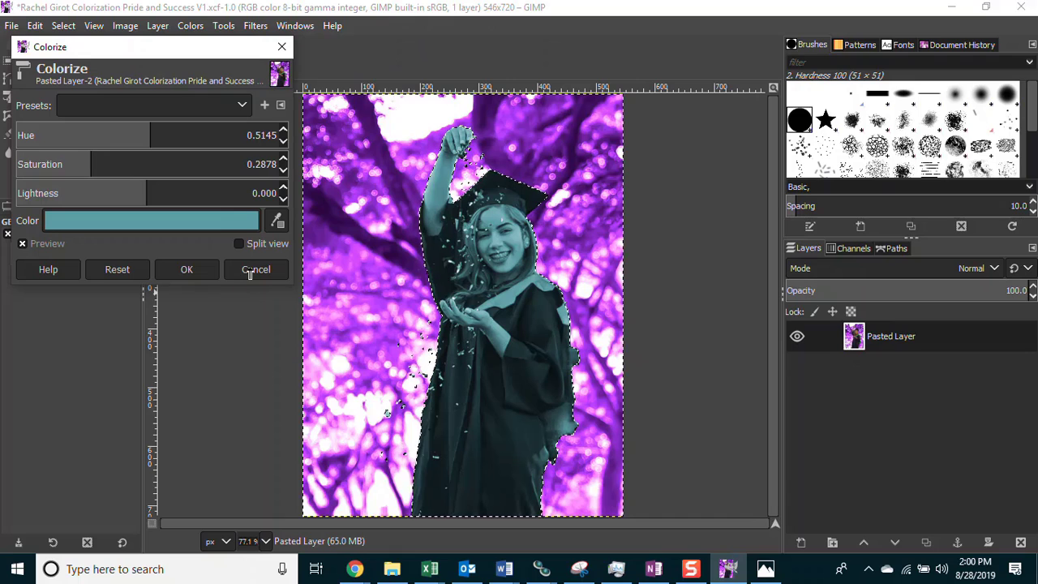
{"action": "key", "text": "Escape"}
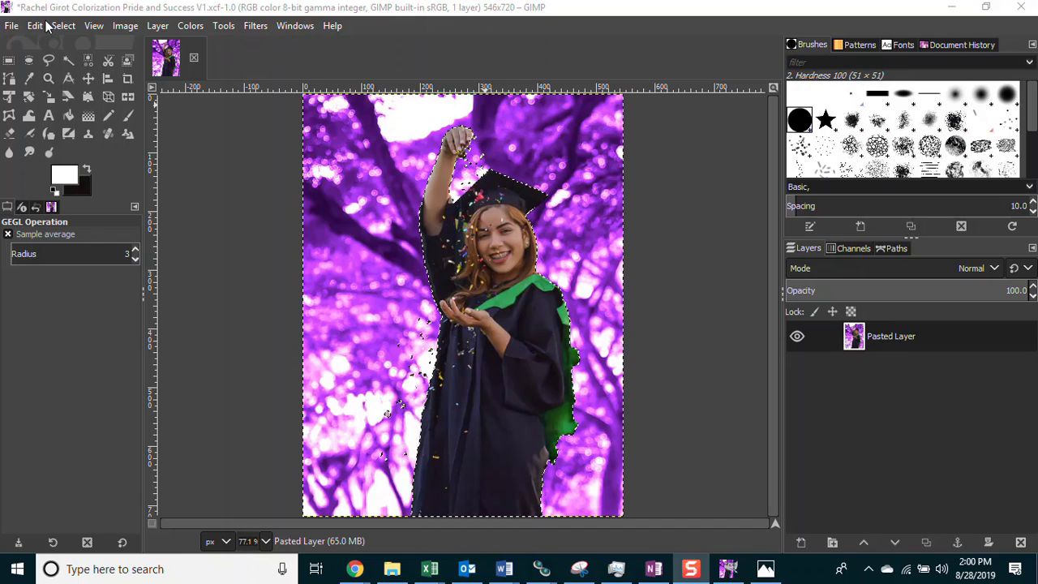
Clear the selection, zoom in on the gown and hands, and add a layer named Original
{"action": "left_click", "coordinate": [63, 25]}
{"action": "left_click", "coordinate": [70, 63]}
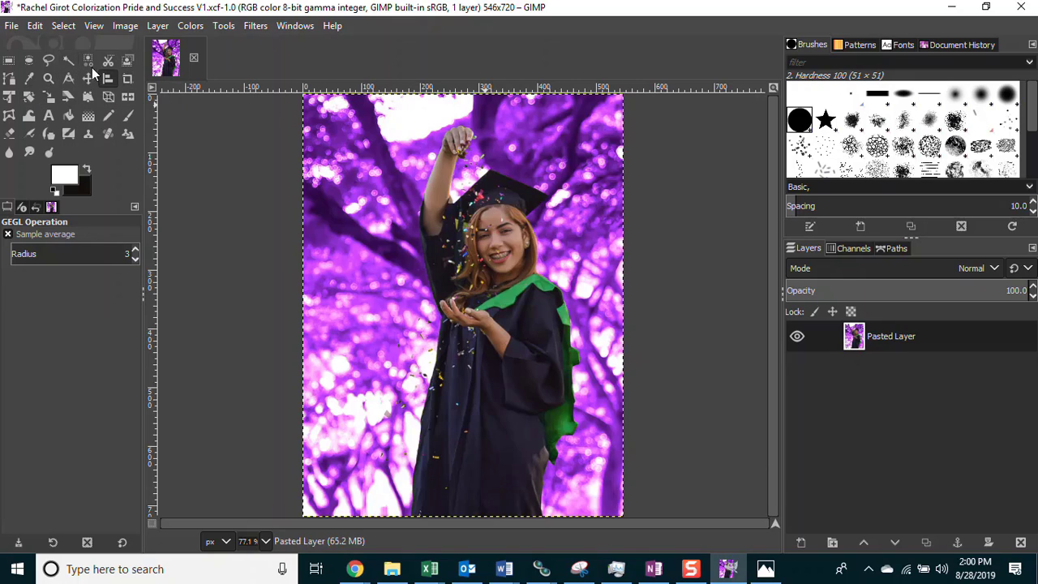
{"action": "left_click", "coordinate": [50, 78]}
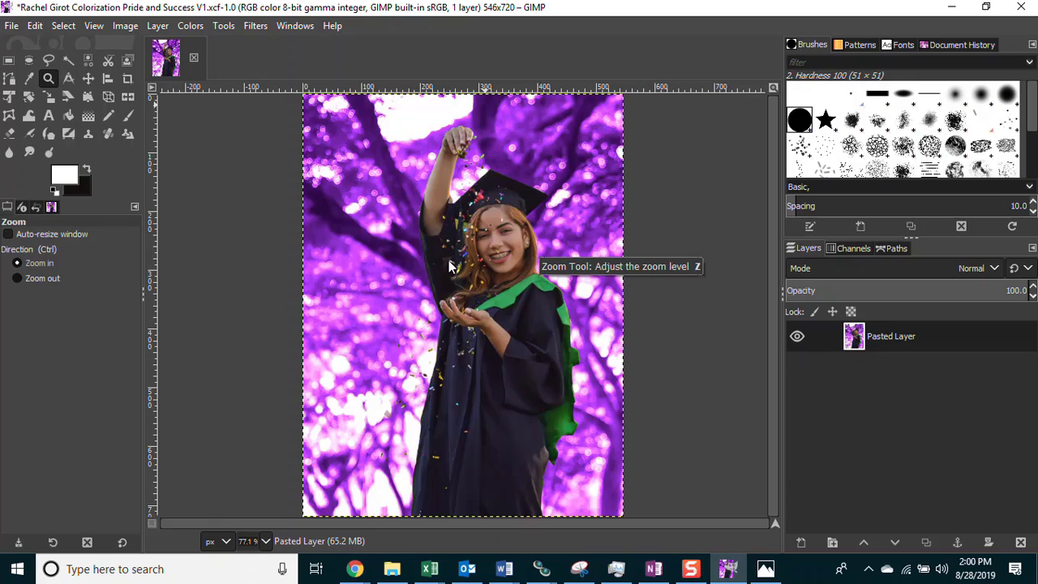
{"action": "left_click_drag", "start_coordinate": [456, 253], "coordinate": [599, 473]}
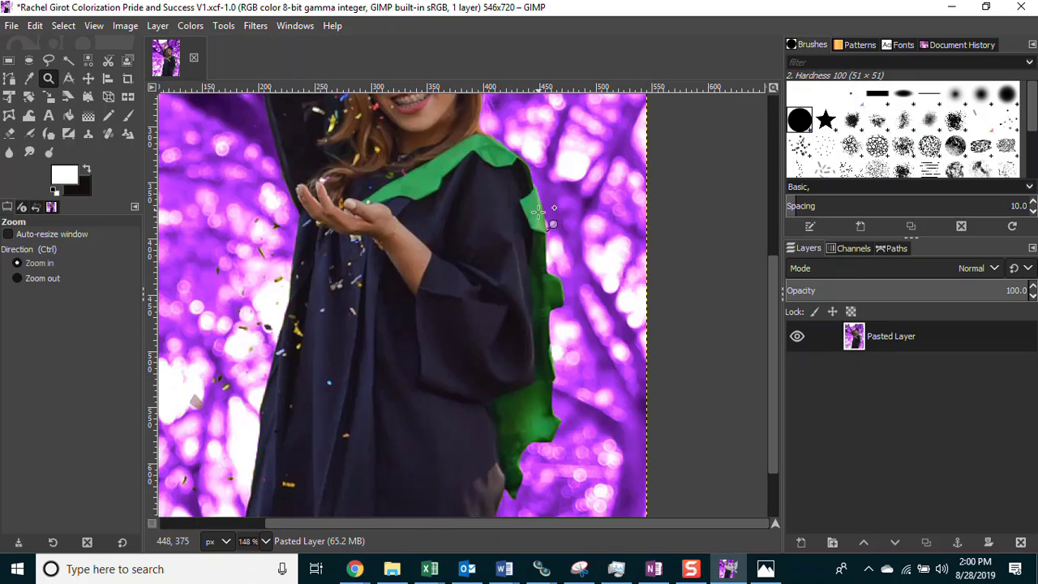
{"action": "mouse_move", "coordinate": [768, 337]}
{"action": "left_mouse_down"}
{"action": "mouse_move", "coordinate": [762, 281]}
{"action": "mouse_move", "coordinate": [776, 347]}
{"action": "left_mouse_up"}
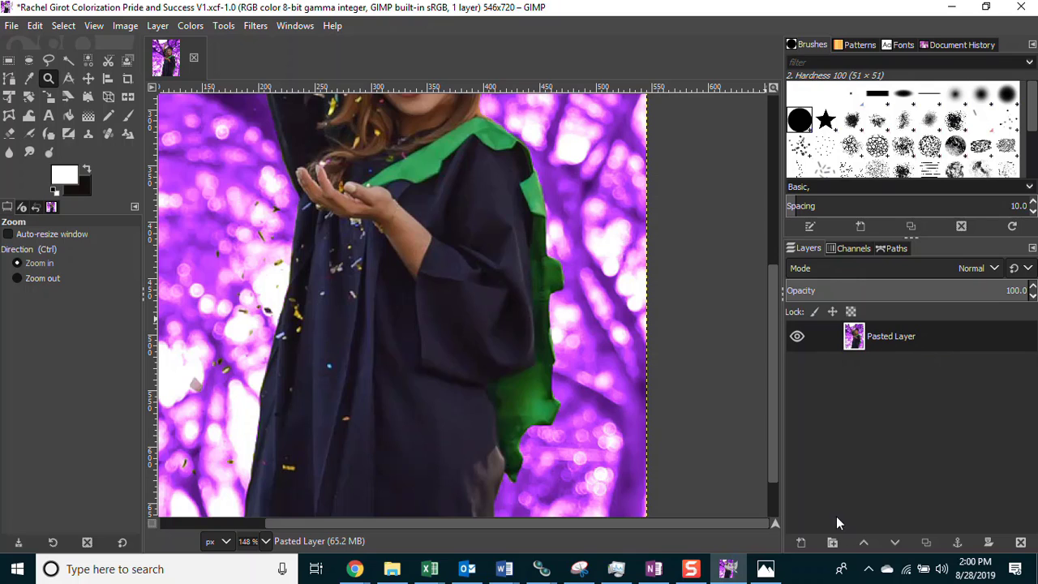
{"action": "right_click", "coordinate": [917, 341]}
{"action": "left_click", "coordinate": [812, 109]}
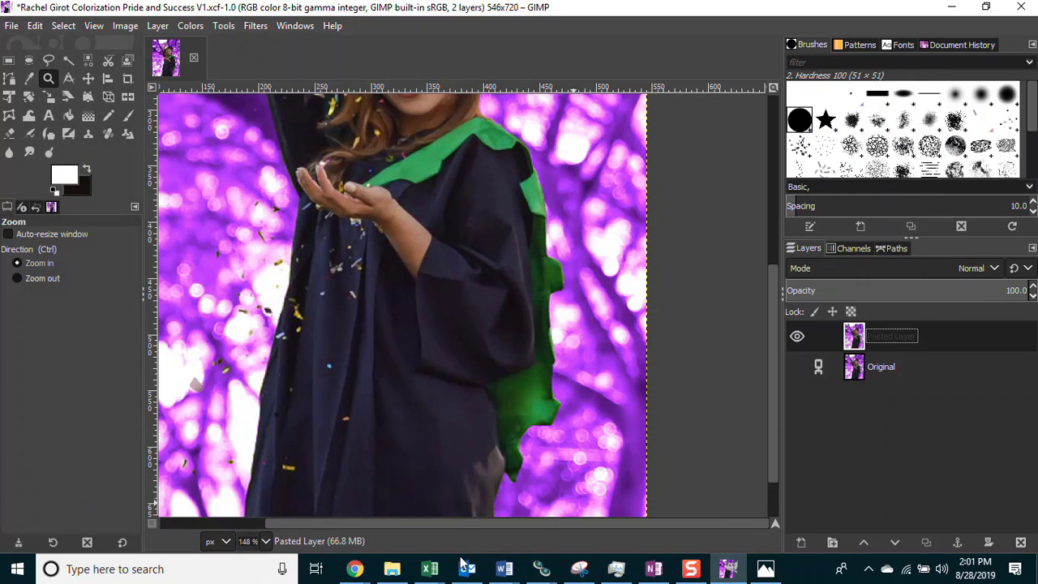
Copy the original graduation photo from the Chrome image results and return to GIMP
{"action": "mouse_move", "coordinate": [355, 568]}
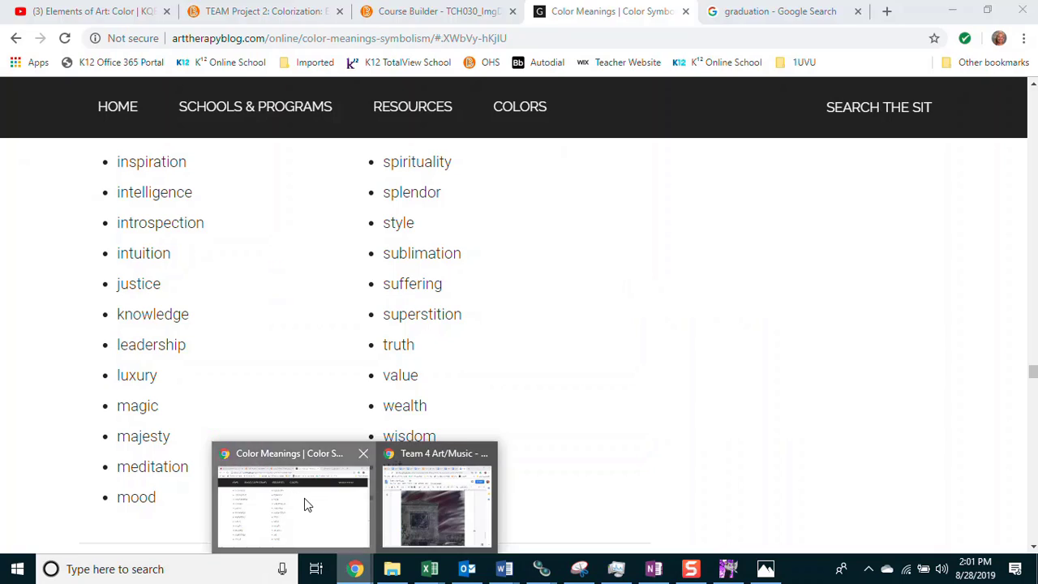
{"action": "left_click", "coordinate": [304, 497]}
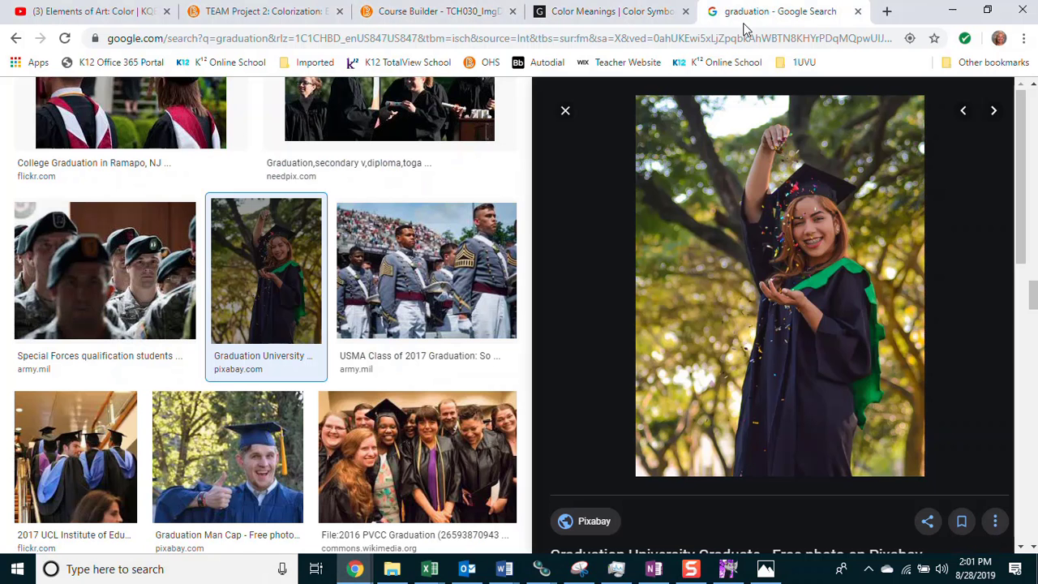
{"action": "left_click", "coordinate": [734, 14]}
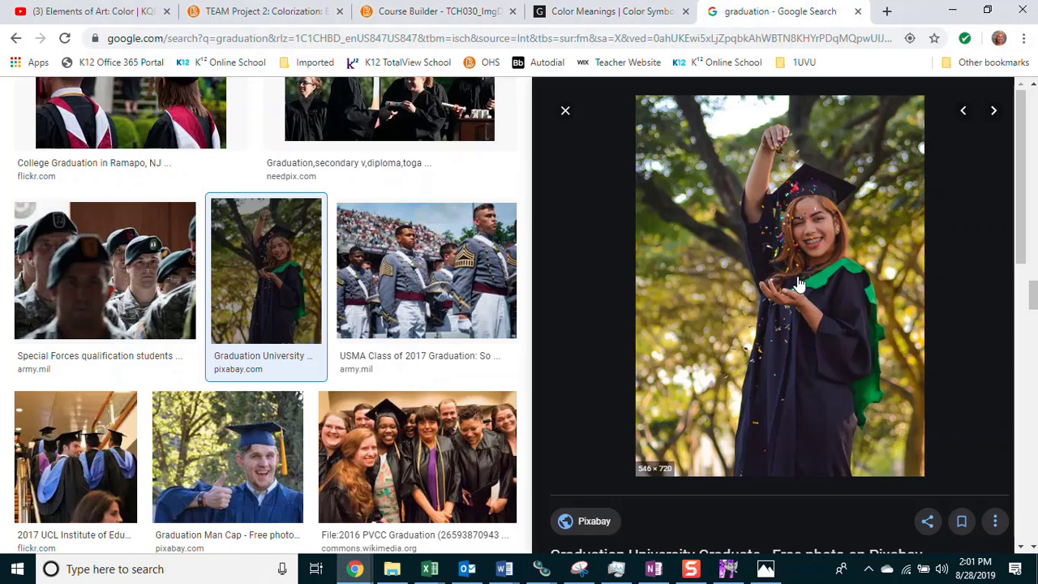
{"action": "right_click", "coordinate": [798, 284]}
{"action": "left_click", "coordinate": [836, 430]}
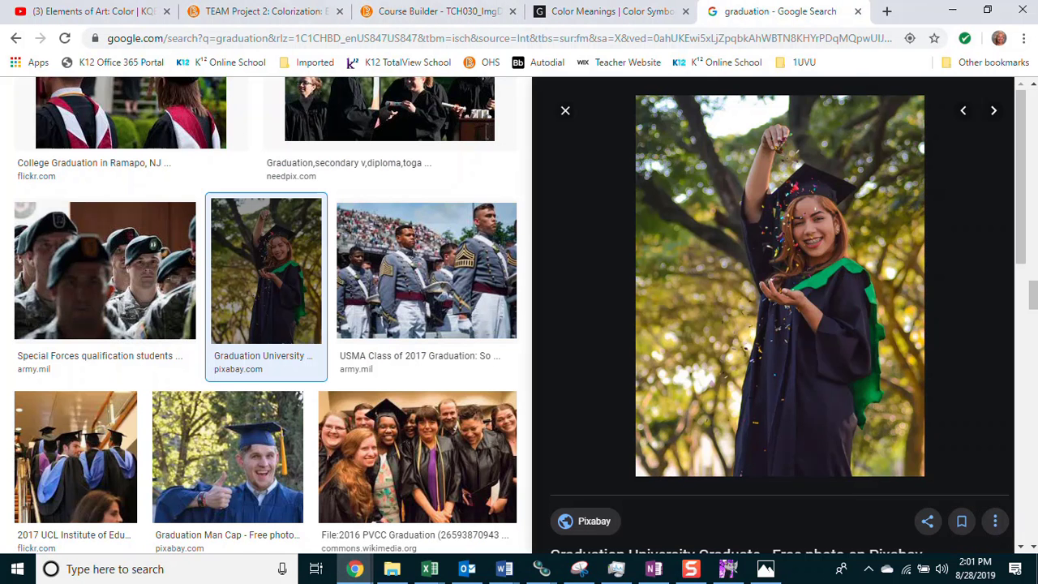
{"action": "left_click", "coordinate": [728, 568]}
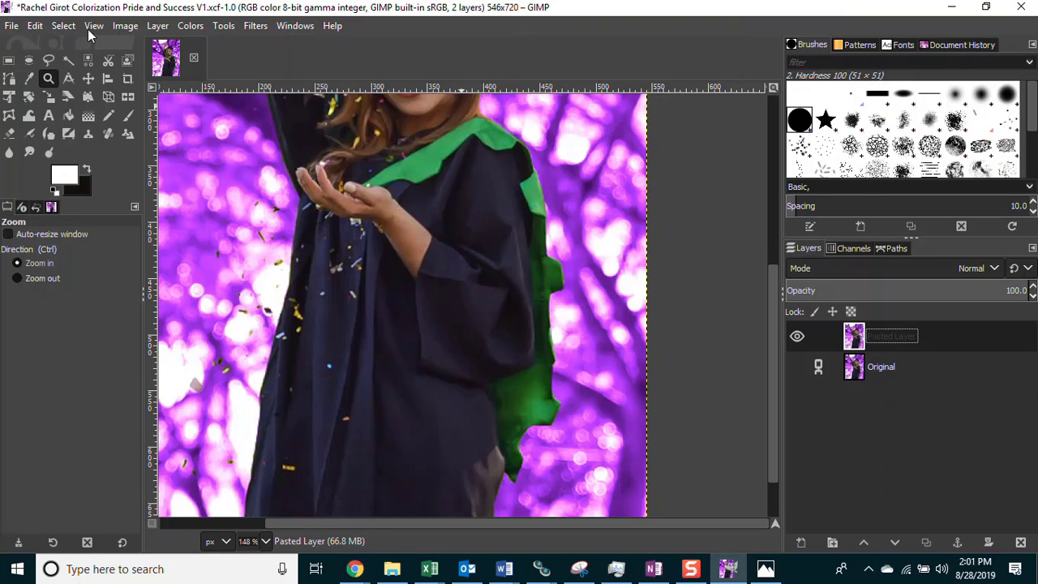
Paste the copied photo as a new layer named Original #1
{"action": "left_click", "coordinate": [35, 27]}
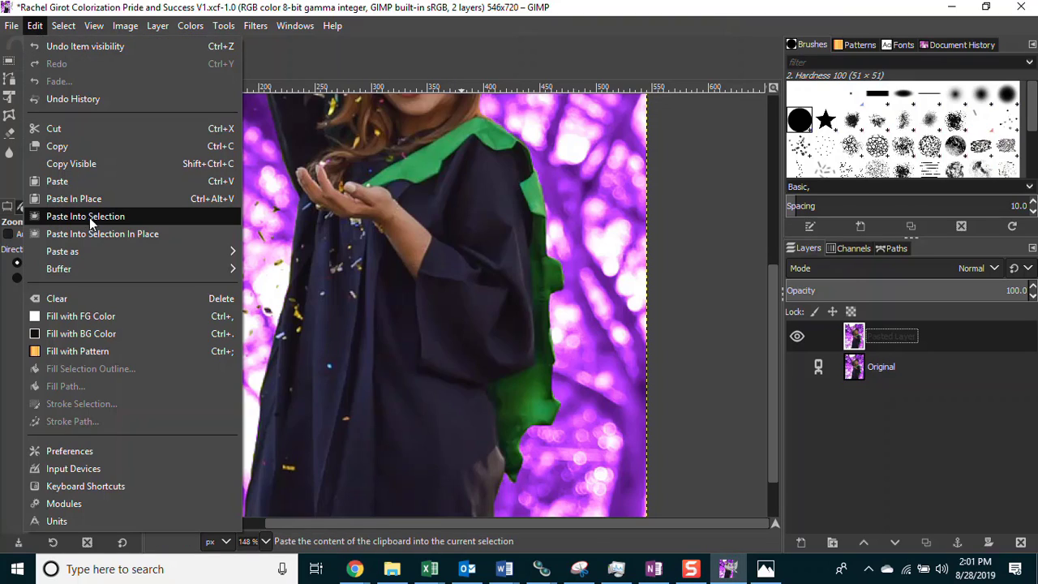
{"action": "mouse_move", "coordinate": [98, 253]}
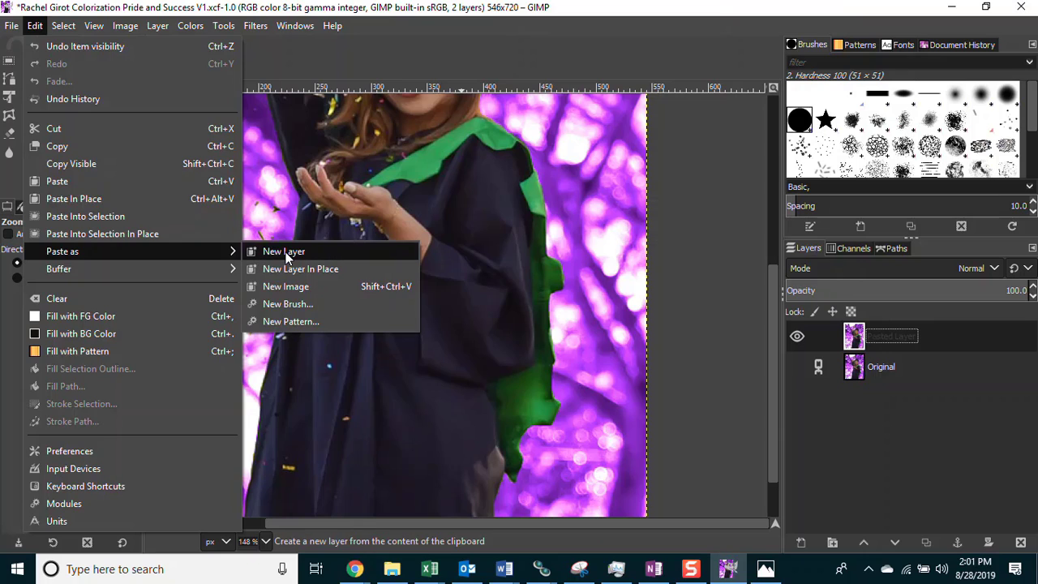
{"action": "left_click", "coordinate": [286, 252]}
{"action": "double_click", "coordinate": [889, 339]}
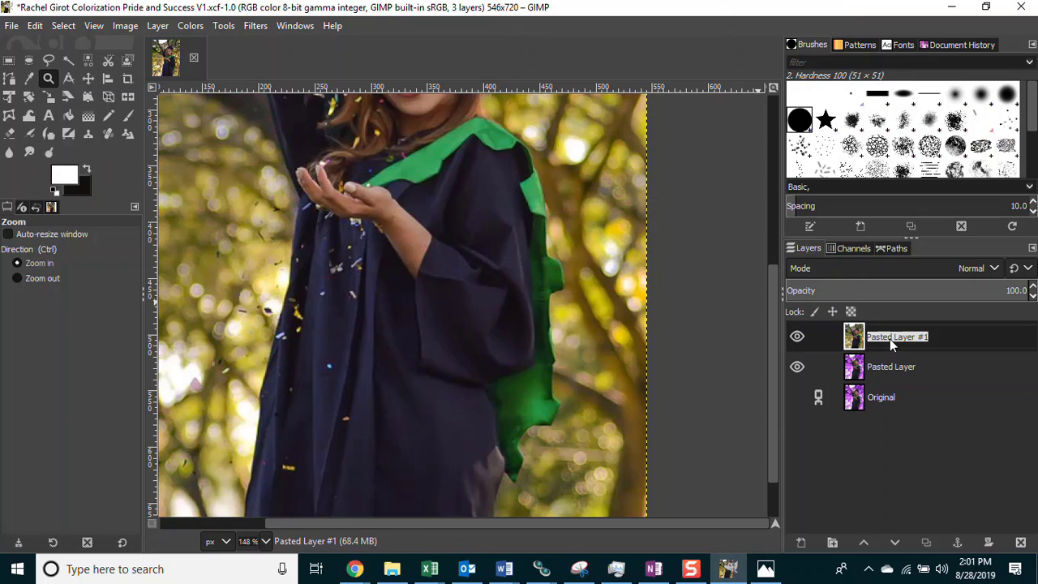
{"action": "type", "text": "Original"}
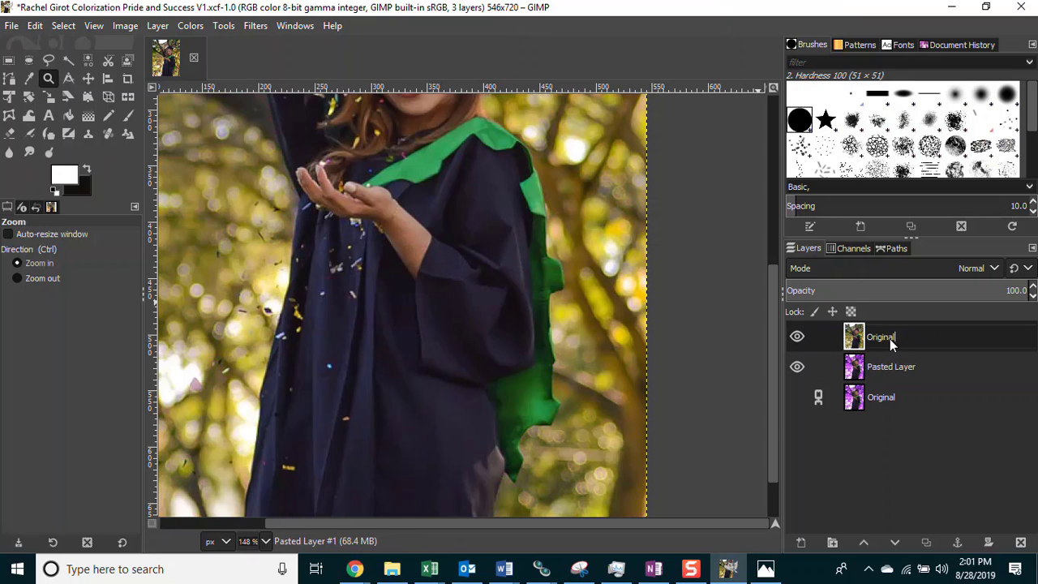
{"action": "key", "text": "Return"}
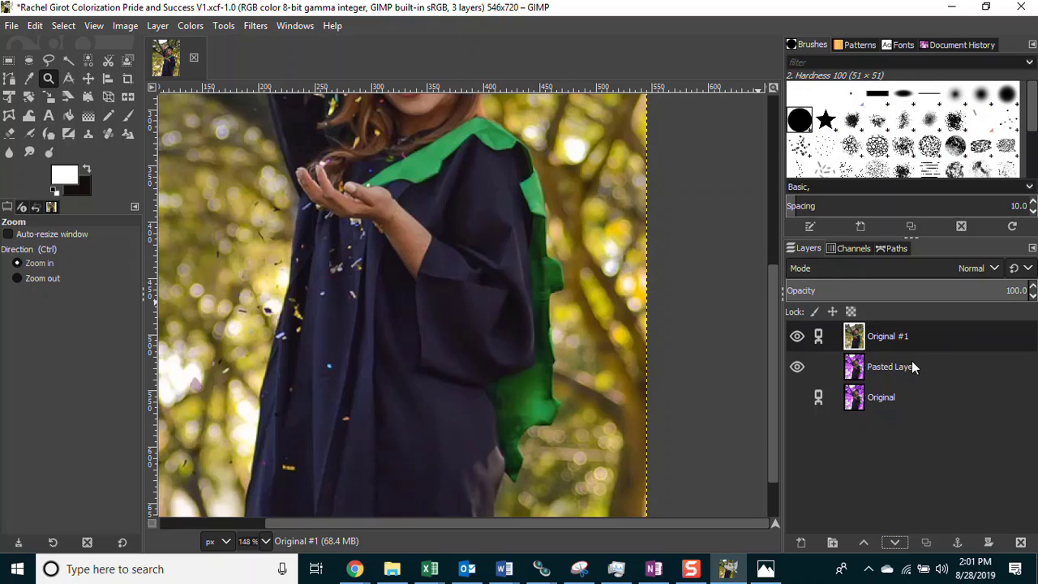
Lower Original #1 to the bottom of the layer stack
{"action": "left_click_drag", "start_coordinate": [922, 336], "coordinate": [899, 433]}
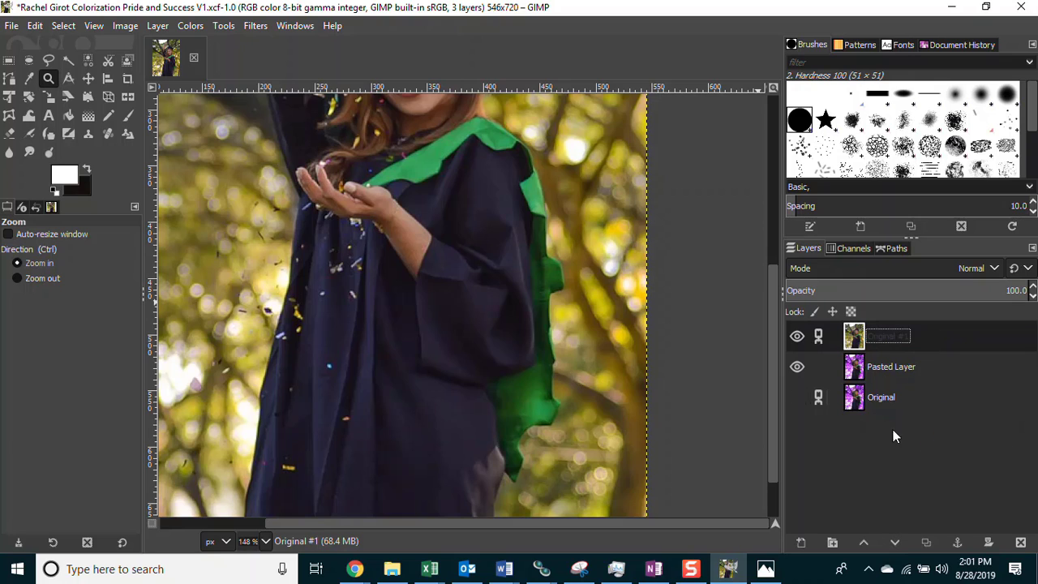
{"action": "left_click", "coordinate": [894, 541]}
{"action": "left_click_drag", "start_coordinate": [944, 373], "coordinate": [902, 542]}
{"action": "left_click", "coordinate": [902, 541]}
{"action": "left_click", "coordinate": [893, 367]}
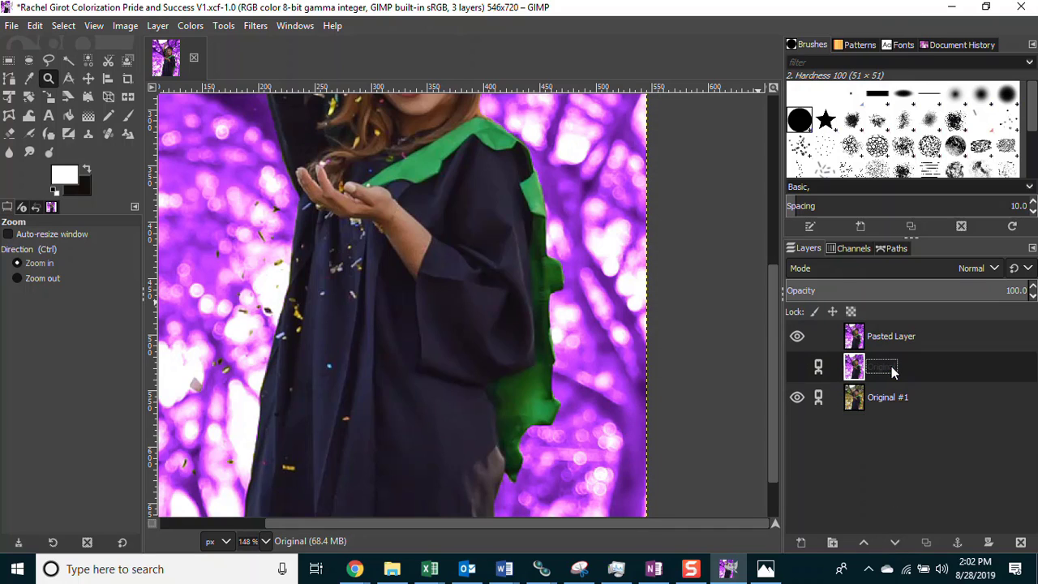
{"action": "right_click", "coordinate": [895, 370]}
{"action": "left_click", "coordinate": [881, 332]}
Delete the Pasted Layer and toggle the purple layer's visibility to compare
{"action": "right_click", "coordinate": [874, 333]}
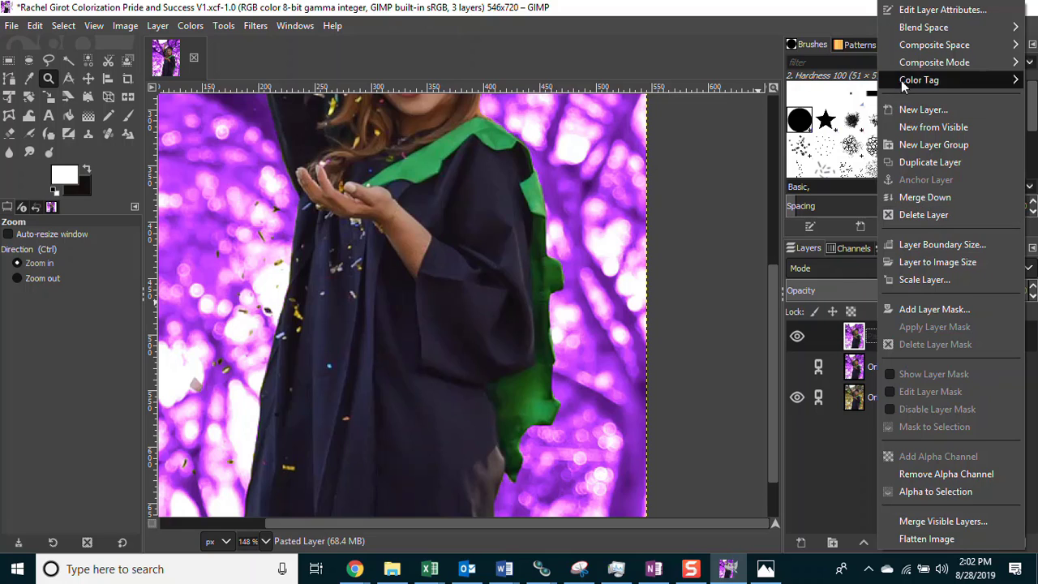
{"action": "left_click", "coordinate": [914, 215]}
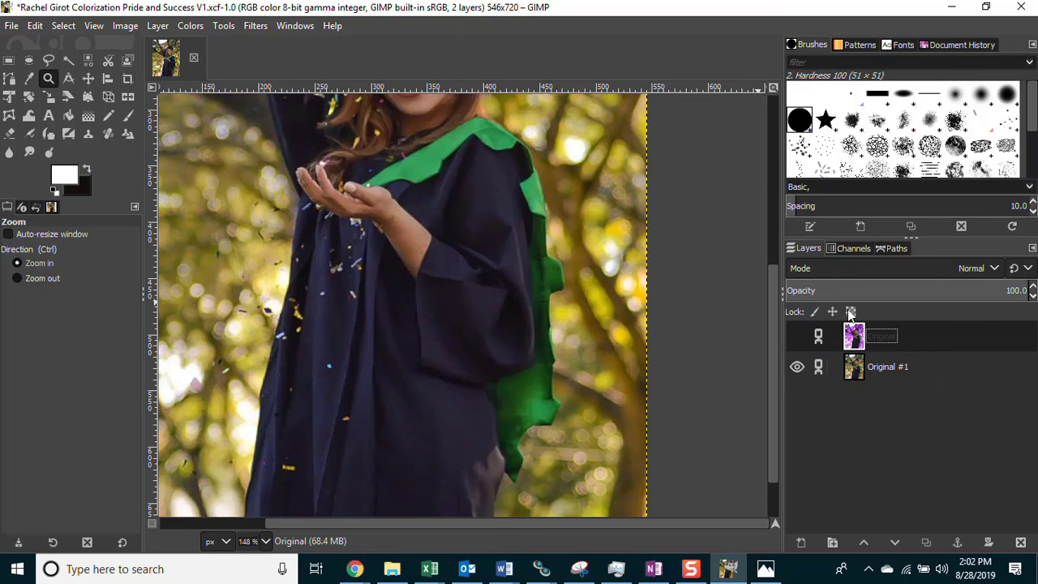
{"action": "right_click", "coordinate": [932, 368]}
{"action": "left_click", "coordinate": [963, 335]}
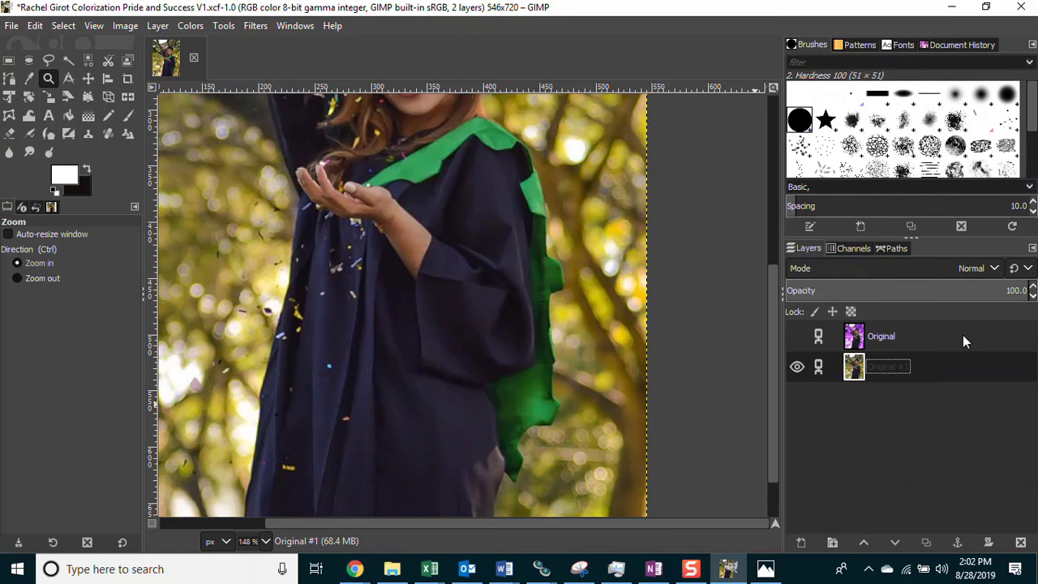
{"action": "left_click", "coordinate": [797, 336]}
{"action": "left_click", "coordinate": [898, 338]}
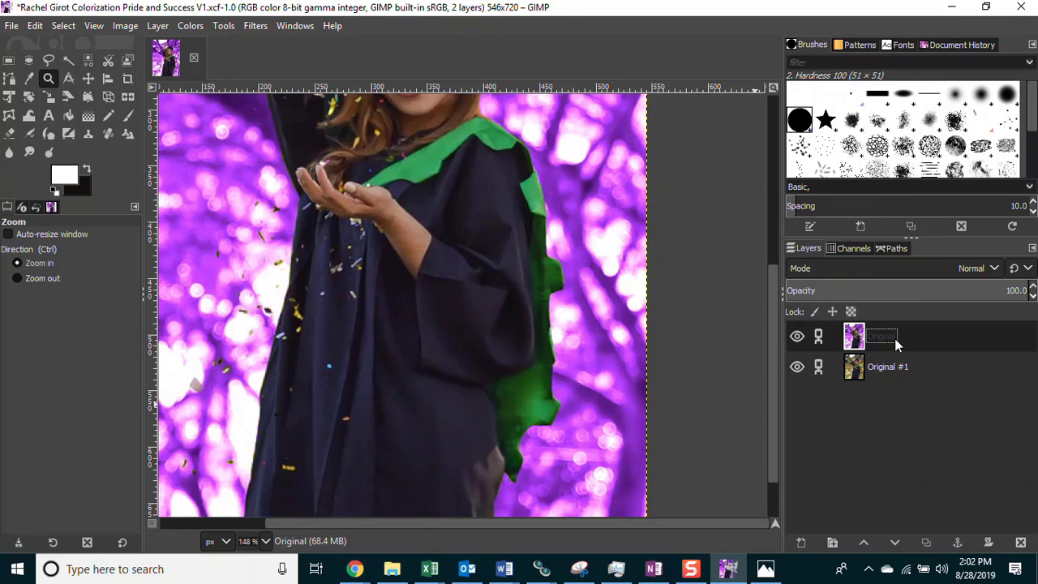
{"action": "left_click", "coordinate": [892, 365]}
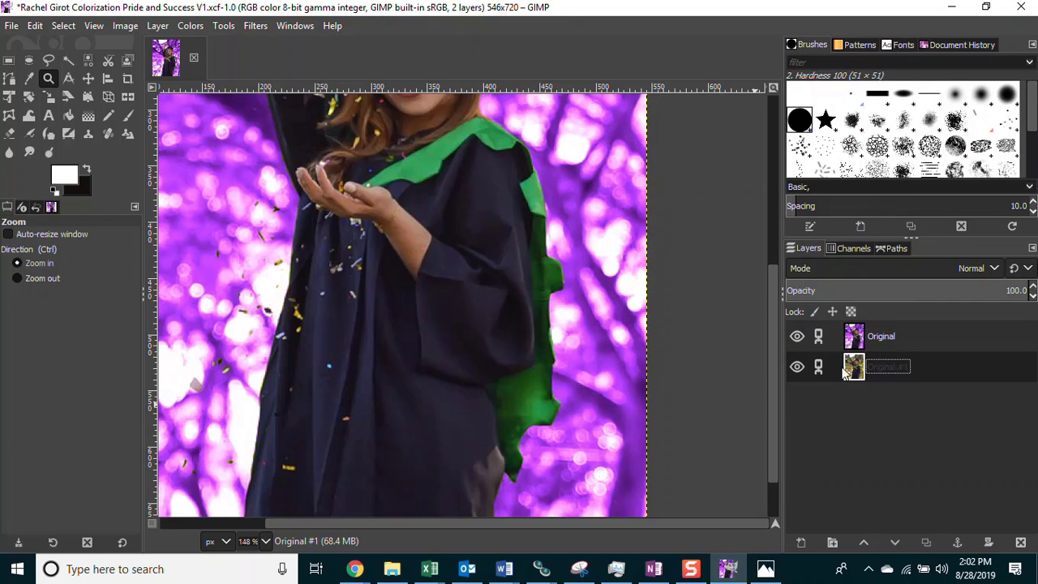
{"action": "left_click", "coordinate": [796, 337]}
{"action": "left_click", "coordinate": [795, 335]}
Rename the top layer My Work and the Original #1 layer Original
{"action": "double_click", "coordinate": [878, 336]}
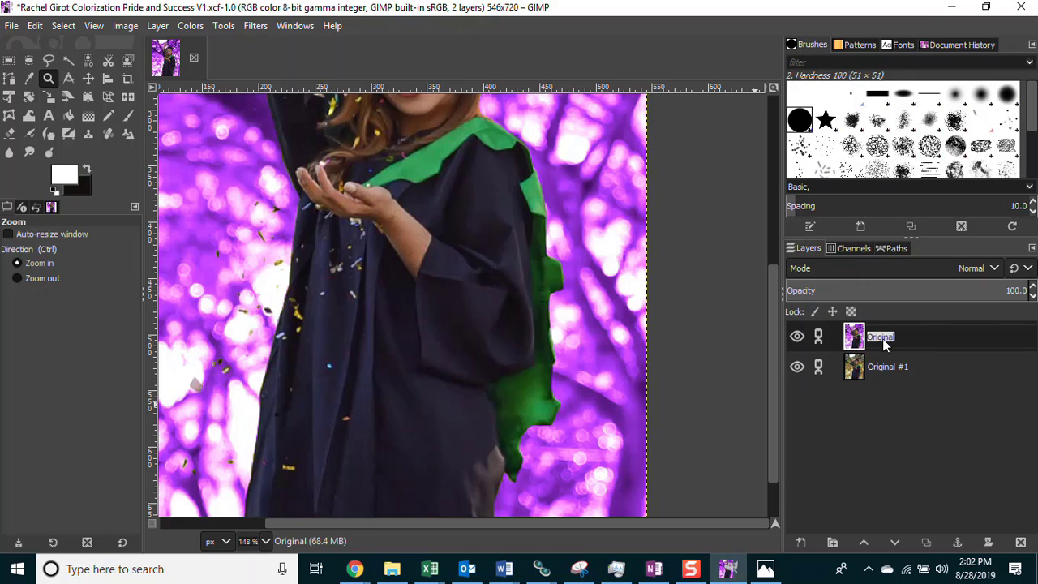
{"action": "type", "text": "My Work"}
{"action": "key", "text": "Return"}
{"action": "double_click", "coordinate": [877, 376]}
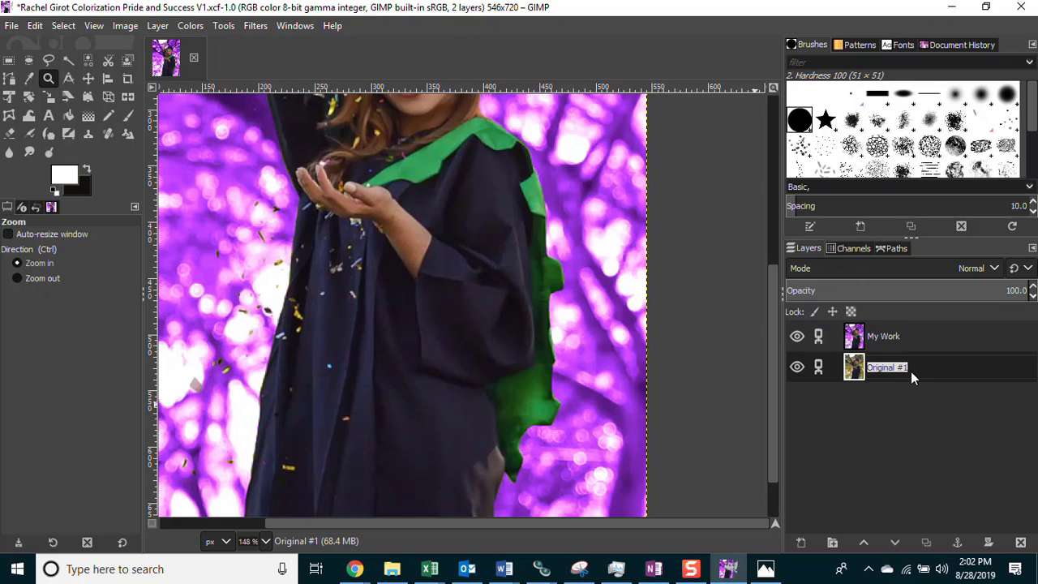
{"action": "type", "text": "O"}
{"action": "key", "text": "Return"}
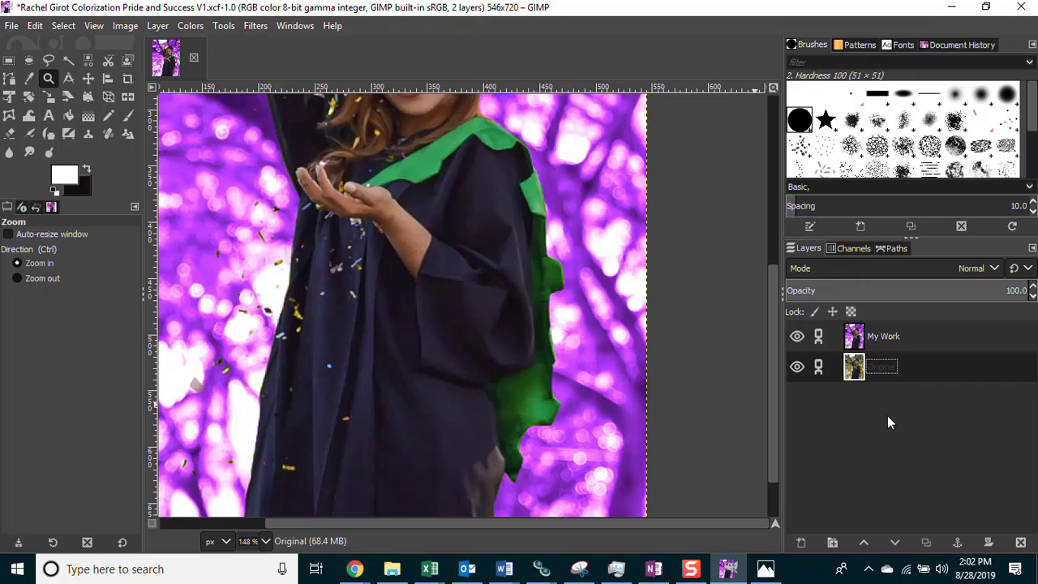
{"action": "left_click", "coordinate": [922, 345]}
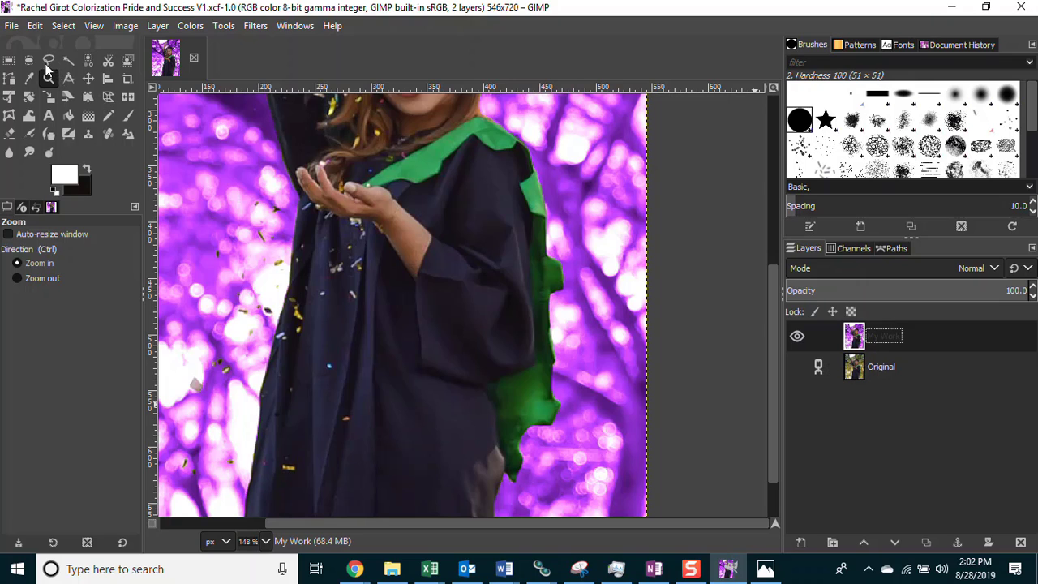
{"action": "left_click", "coordinate": [12, 25]}
Save the XCF, then start a freehand selection outlining the green hood
{"action": "left_click", "coordinate": [32, 165]}
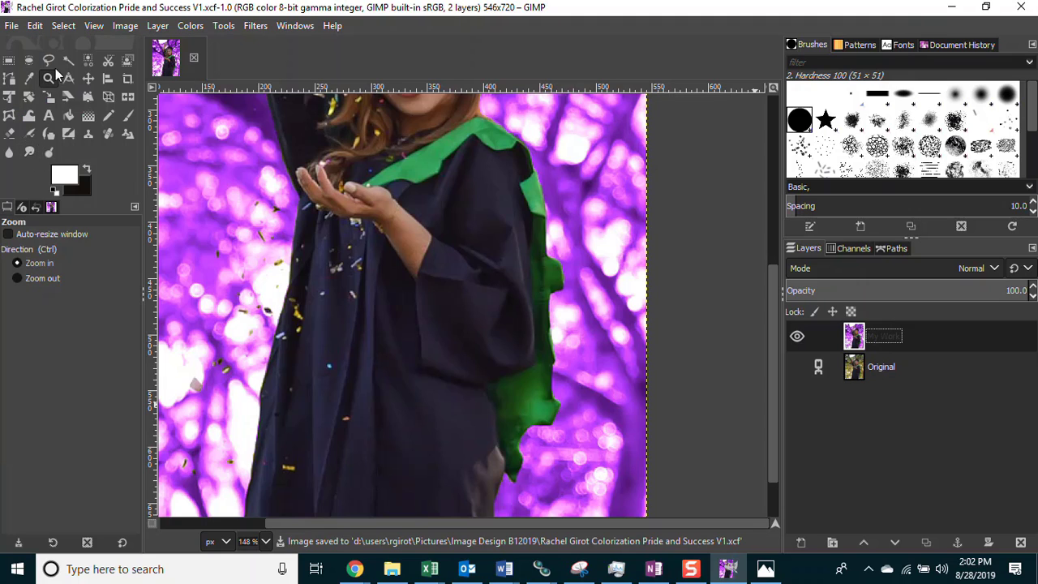
{"action": "left_click", "coordinate": [48, 60]}
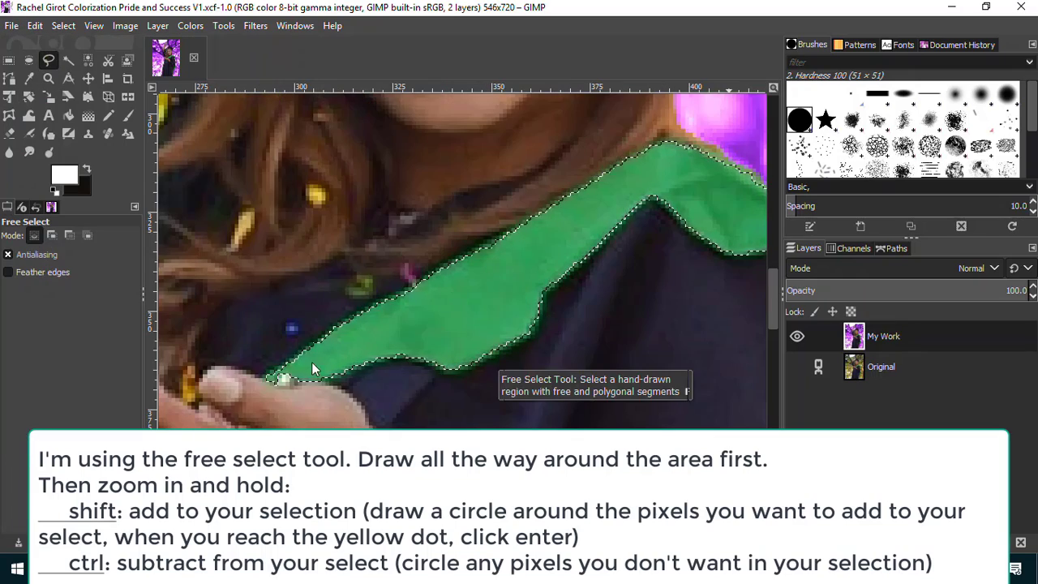
{"action": "mouse_move", "coordinate": [313, 373]}
{"action": "left_mouse_down"}
{"action": "mouse_move", "coordinate": [337, 391]}
{"action": "mouse_move", "coordinate": [357, 350]}
{"action": "mouse_move", "coordinate": [311, 374]}
{"action": "left_mouse_up"}
{"action": "key", "text": "Return"}
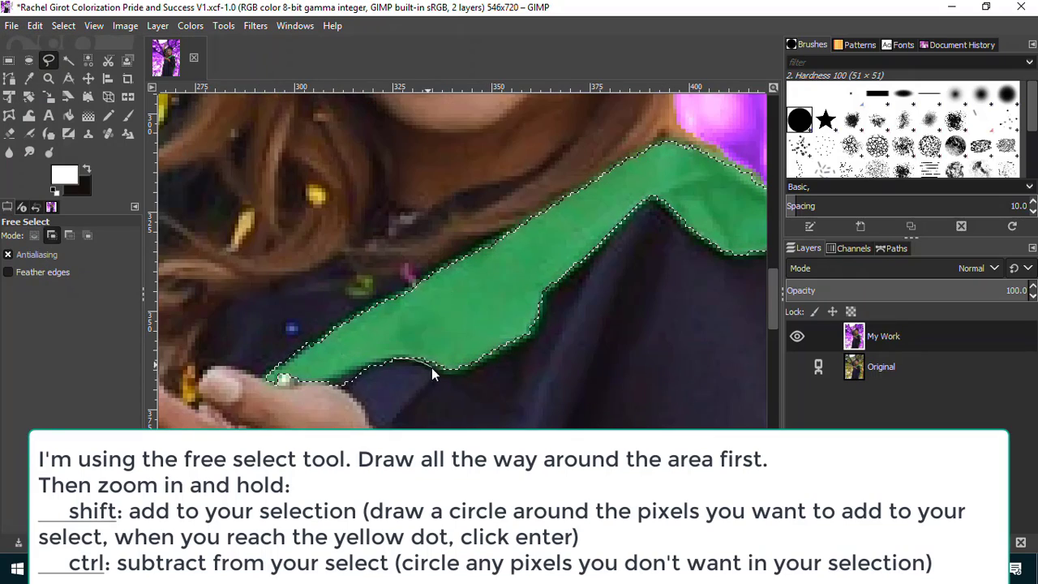
{"action": "mouse_move", "coordinate": [645, 202]}
{"action": "left_mouse_down"}
{"action": "mouse_move", "coordinate": [503, 334]}
{"action": "mouse_move", "coordinate": [653, 199]}
{"action": "left_mouse_up"}
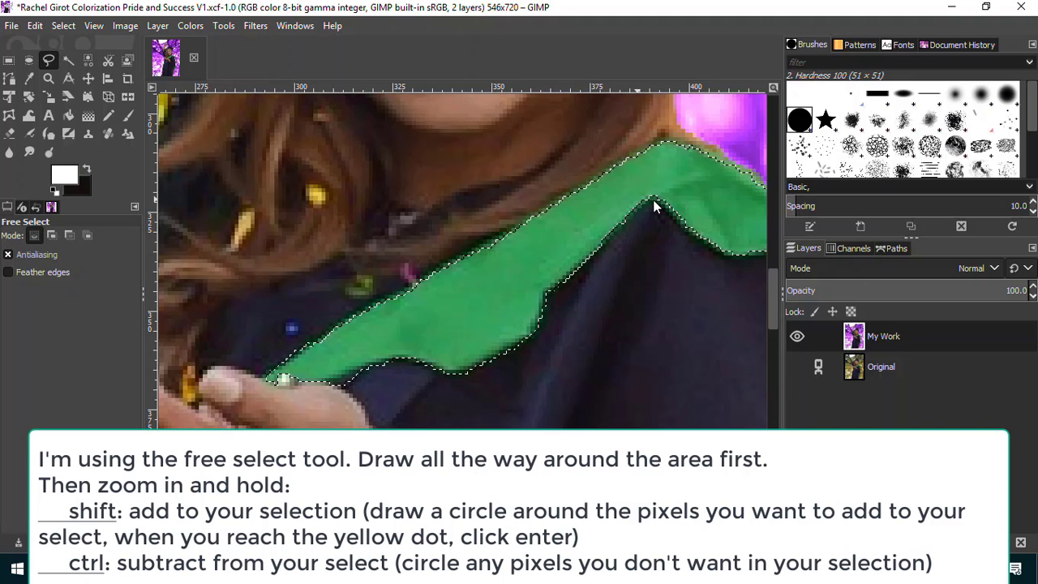
{"action": "key", "text": "Return"}
Add freehand loops along the hood's shoulder and right edge against the purple background
{"action": "scroll", "coordinate": [487, 243], "scroll_direction": "right", "scroll_amount": 5}
{"action": "left_click_drag", "start_coordinate": [357, 146], "coordinate": [367, 165]}
{"action": "key", "text": "Return"}
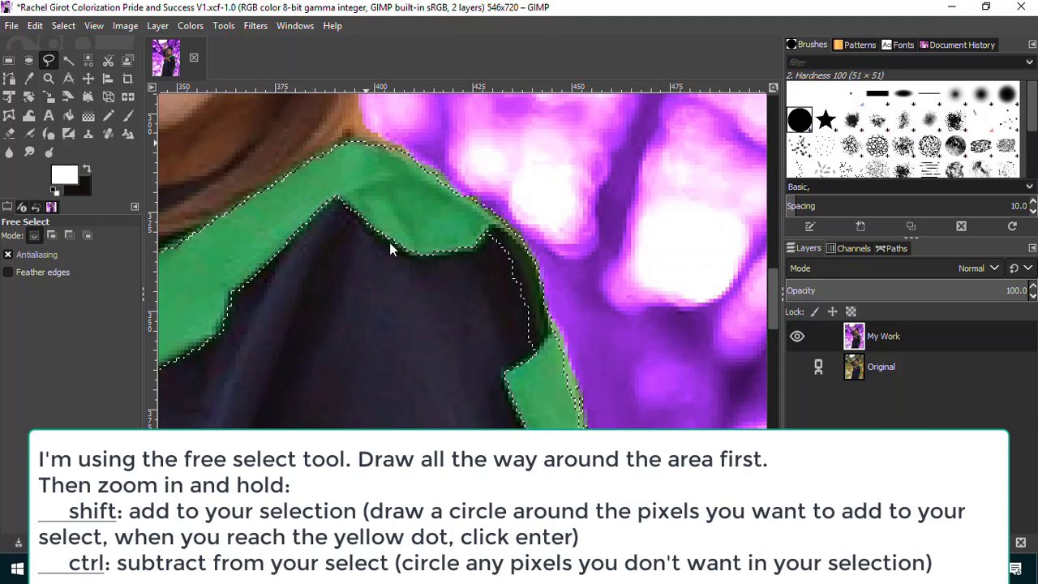
{"action": "mouse_move", "coordinate": [517, 369]}
{"action": "left_mouse_down"}
{"action": "mouse_move", "coordinate": [546, 330]}
{"action": "mouse_move", "coordinate": [531, 356]}
{"action": "mouse_move", "coordinate": [559, 388]}
{"action": "mouse_move", "coordinate": [554, 332]}
{"action": "mouse_move", "coordinate": [581, 409]}
{"action": "mouse_move", "coordinate": [553, 379]}
{"action": "mouse_move", "coordinate": [556, 352]}
{"action": "left_mouse_up"}
{"action": "key", "text": "Return"}
{"action": "key", "text": "Return"}
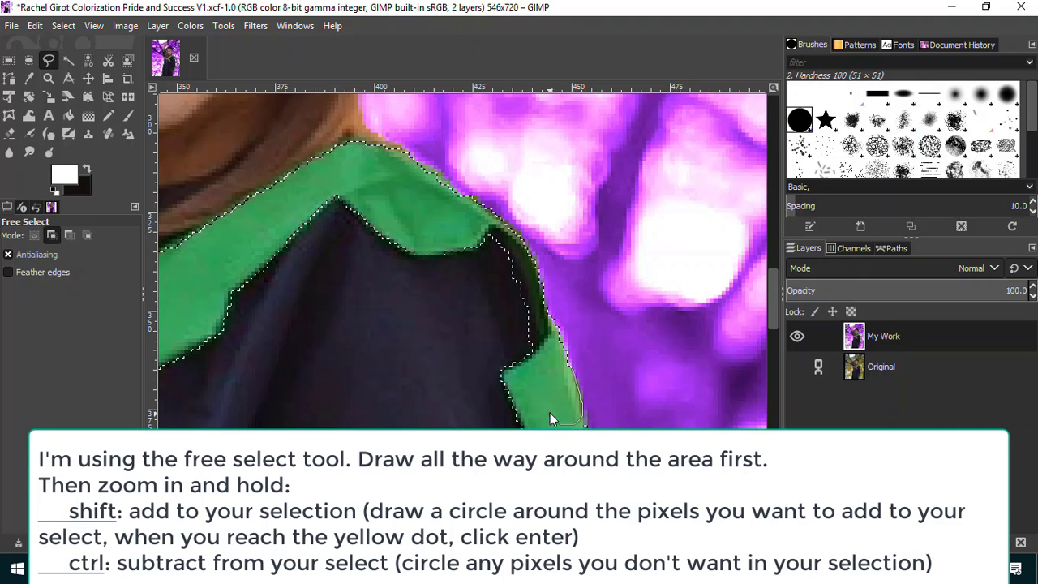
{"action": "scroll", "coordinate": [550, 413], "scroll_direction": "down", "scroll_amount": 5}
{"action": "mouse_move", "coordinate": [653, 405]}
{"action": "left_mouse_down"}
{"action": "mouse_move", "coordinate": [607, 329]}
{"action": "mouse_move", "coordinate": [560, 181]}
{"action": "mouse_move", "coordinate": [609, 235]}
{"action": "mouse_move", "coordinate": [596, 158]}
{"action": "left_mouse_up"}
{"action": "key", "text": "Return"}
{"action": "key", "text": "Return"}
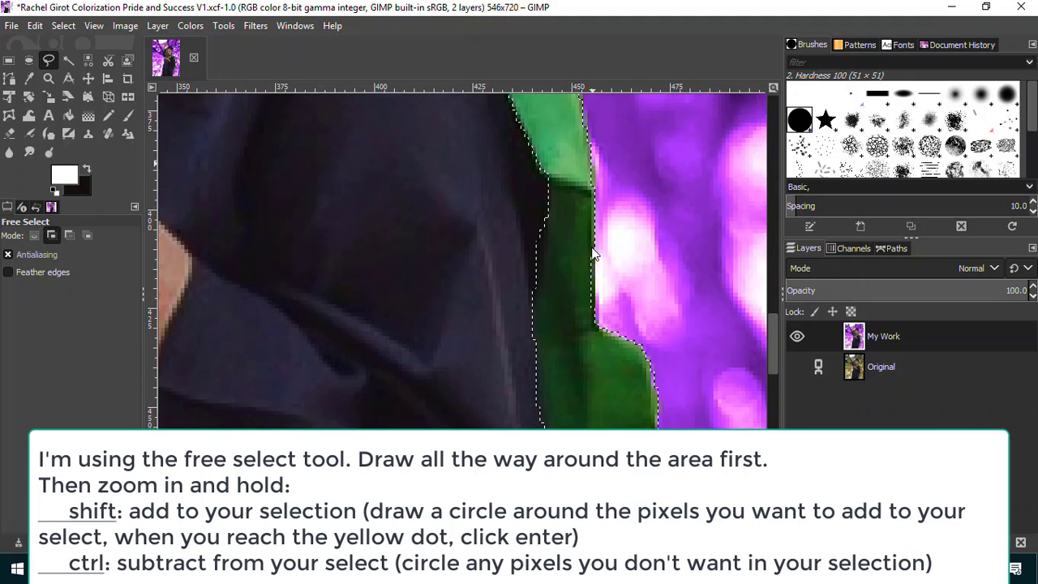
{"action": "mouse_move", "coordinate": [594, 248]}
{"action": "left_mouse_down"}
{"action": "mouse_move", "coordinate": [570, 280]}
{"action": "mouse_move", "coordinate": [593, 255]}
{"action": "mouse_move", "coordinate": [595, 294]}
{"action": "left_mouse_up"}
{"action": "key", "text": "Return"}
Refine the hood selection further down the gown, including its bottom green tip
{"action": "scroll", "coordinate": [624, 400], "scroll_direction": "down", "scroll_amount": 5}
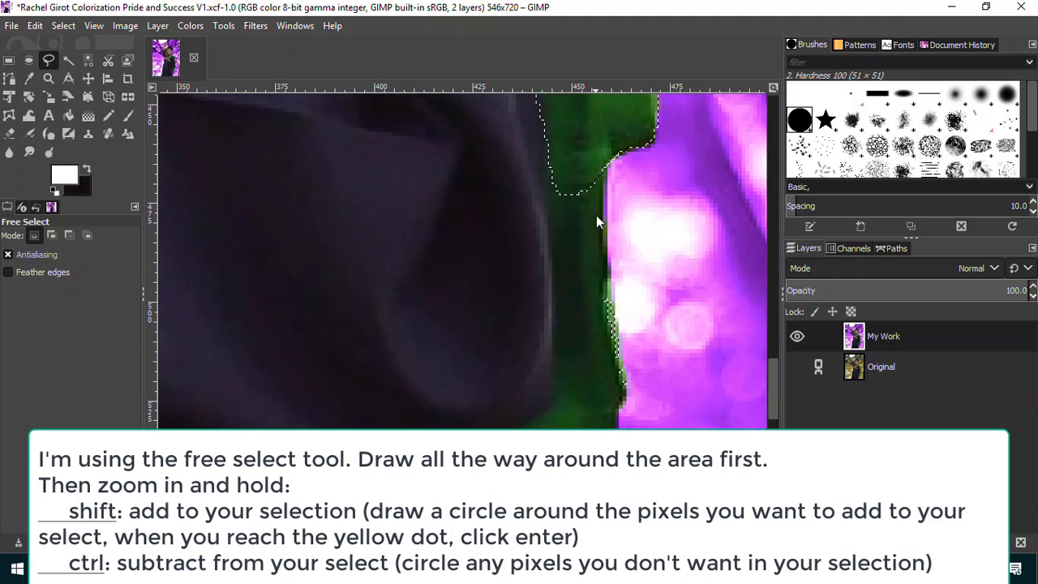
{"action": "left_click_drag", "start_coordinate": [598, 219], "coordinate": [554, 316]}
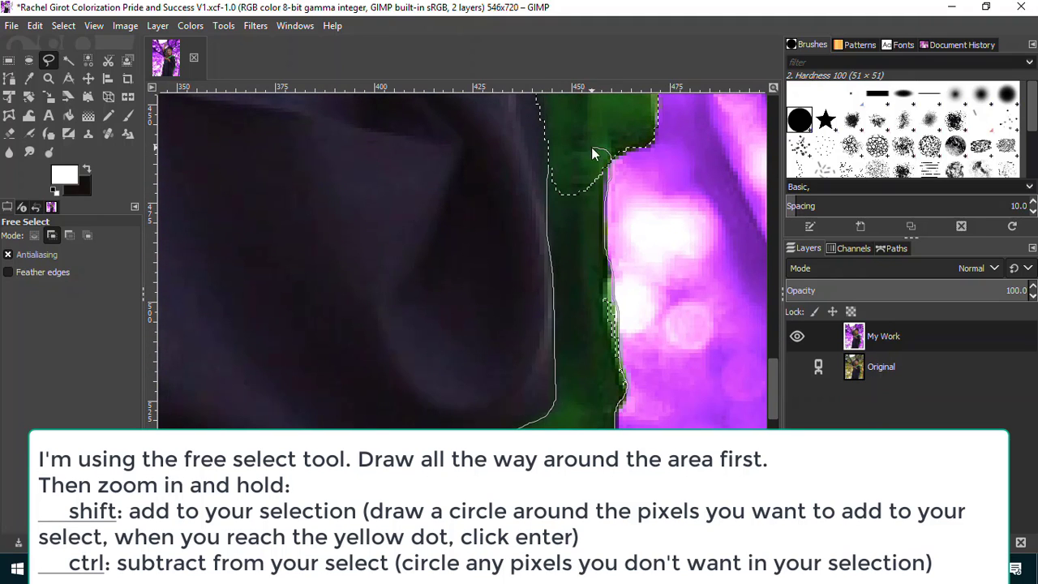
{"action": "key", "text": "Return"}
{"action": "left_click", "coordinate": [597, 220], "text": "shift"}
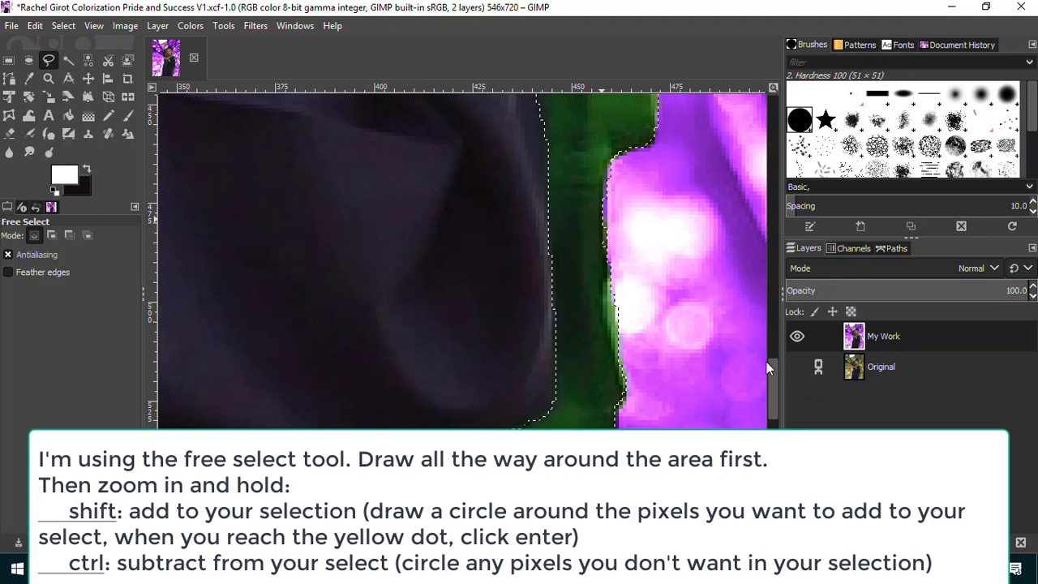
{"action": "scroll", "coordinate": [767, 361], "scroll_direction": "down", "scroll_amount": 7}
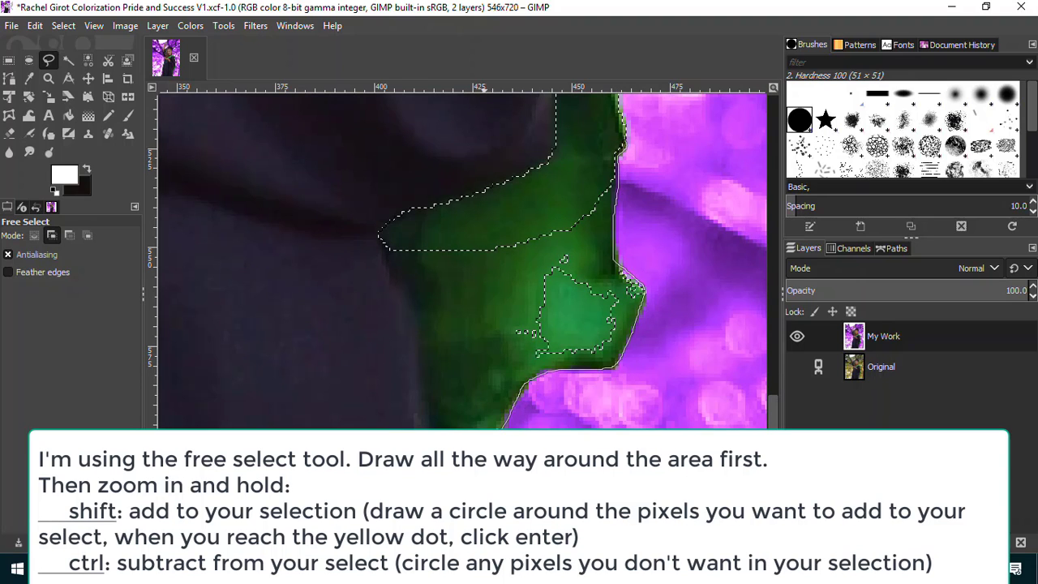
{"action": "mouse_move", "coordinate": [417, 426]}
{"action": "left_mouse_down"}
{"action": "mouse_move", "coordinate": [405, 290]}
{"action": "mouse_move", "coordinate": [607, 128]}
{"action": "mouse_move", "coordinate": [549, 287]}
{"action": "left_mouse_up"}
{"action": "key", "text": "Return"}
{"action": "scroll", "coordinate": [604, 319], "scroll_direction": "down", "scroll_amount": 4}
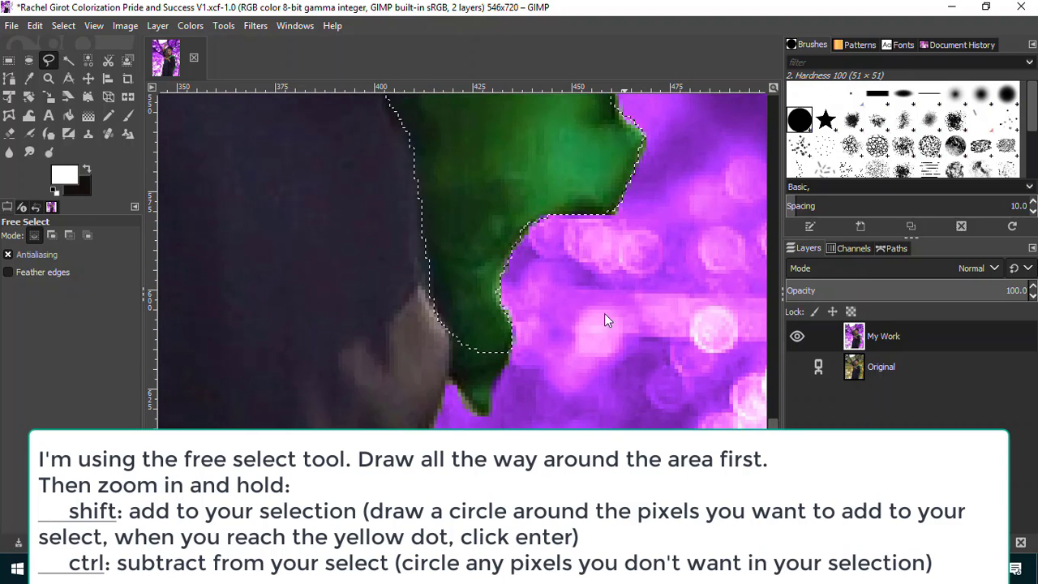
{"action": "mouse_move", "coordinate": [447, 338]}
{"action": "left_mouse_down"}
{"action": "mouse_move", "coordinate": [483, 417]}
{"action": "mouse_move", "coordinate": [511, 343]}
{"action": "mouse_move", "coordinate": [449, 331]}
{"action": "left_mouse_up"}
{"action": "key", "text": "Return"}
{"action": "left_click_drag", "start_coordinate": [541, 208], "coordinate": [542, 223]}
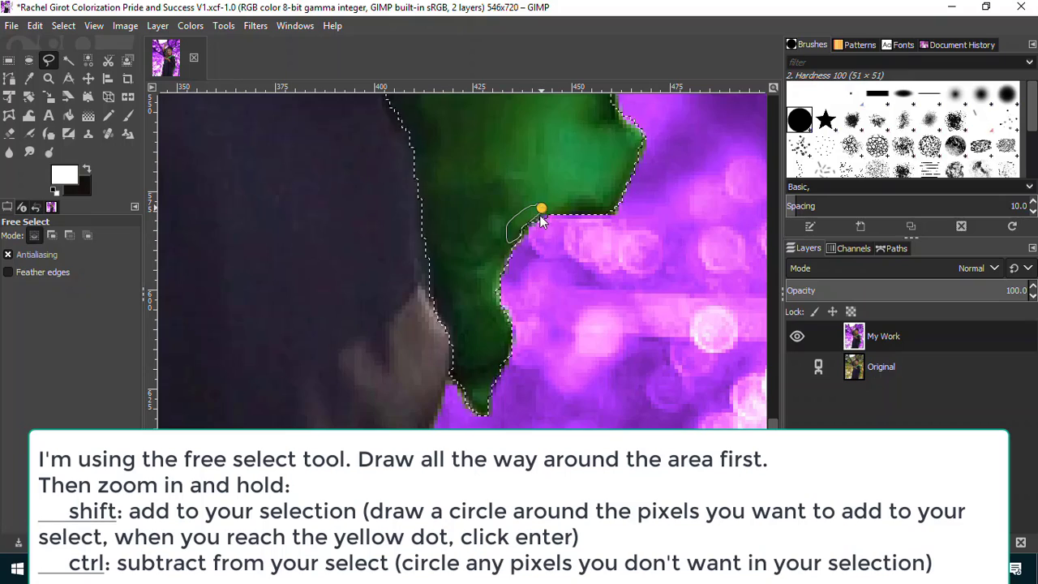
{"action": "key", "text": "Return"}
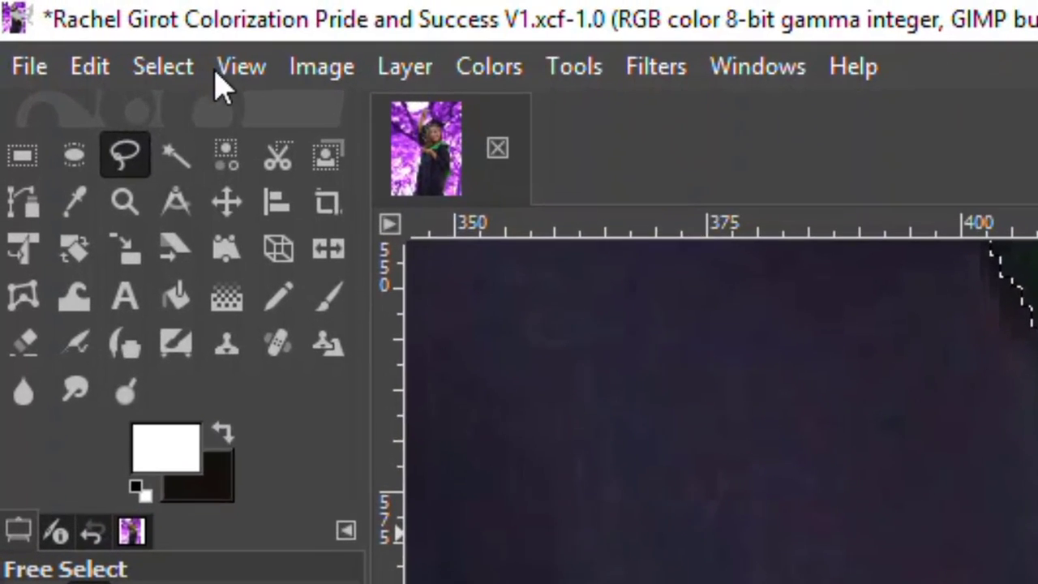
Fit the whole photo in the window, briefly zoom into one area, then fit it again
{"action": "left_click", "coordinate": [92, 26]}
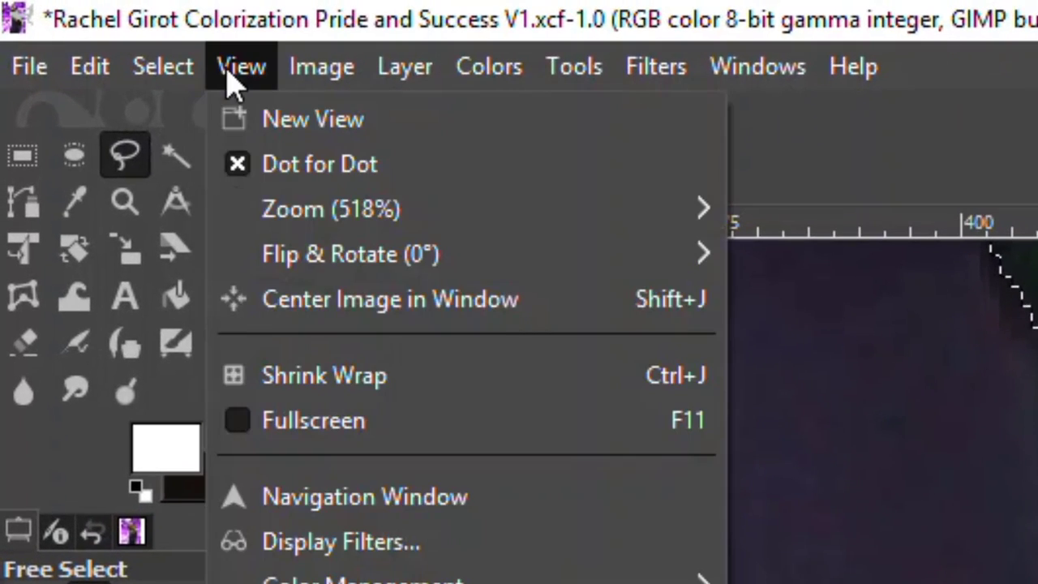
{"action": "mouse_move", "coordinate": [505, 208]}
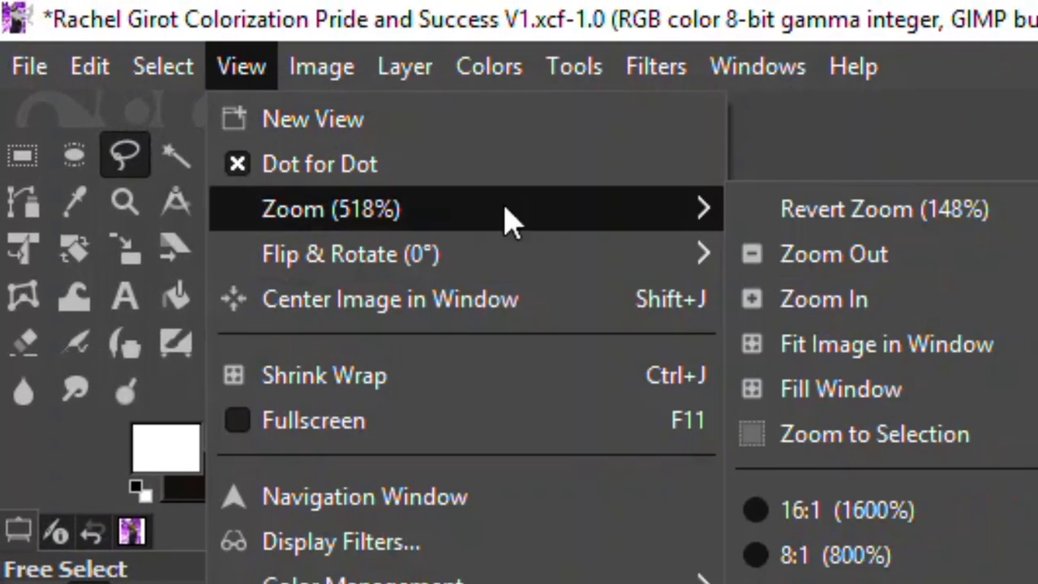
{"action": "left_click", "coordinate": [844, 345]}
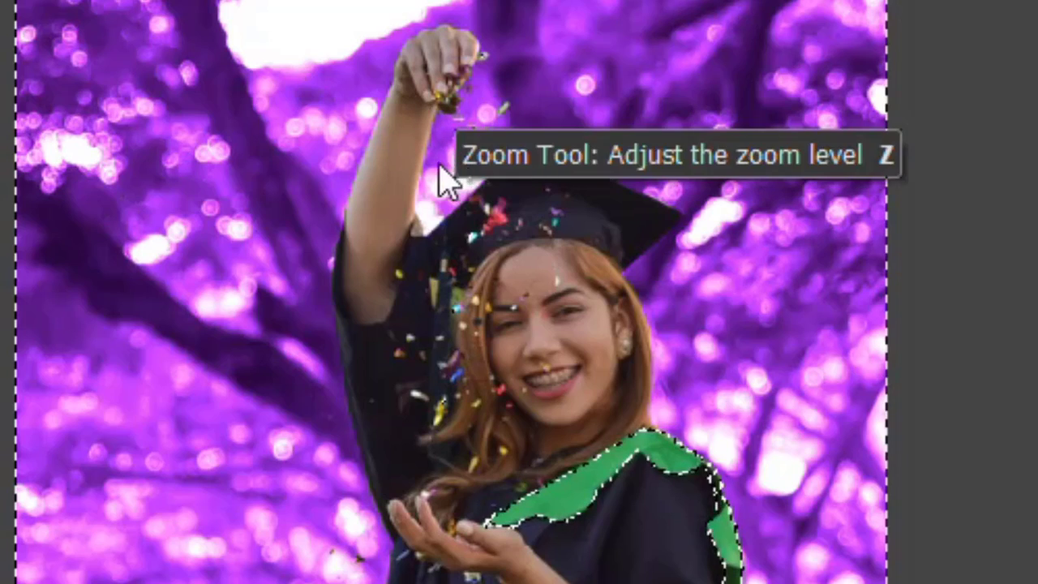
{"action": "left_click_drag", "start_coordinate": [438, 163], "coordinate": [540, 250]}
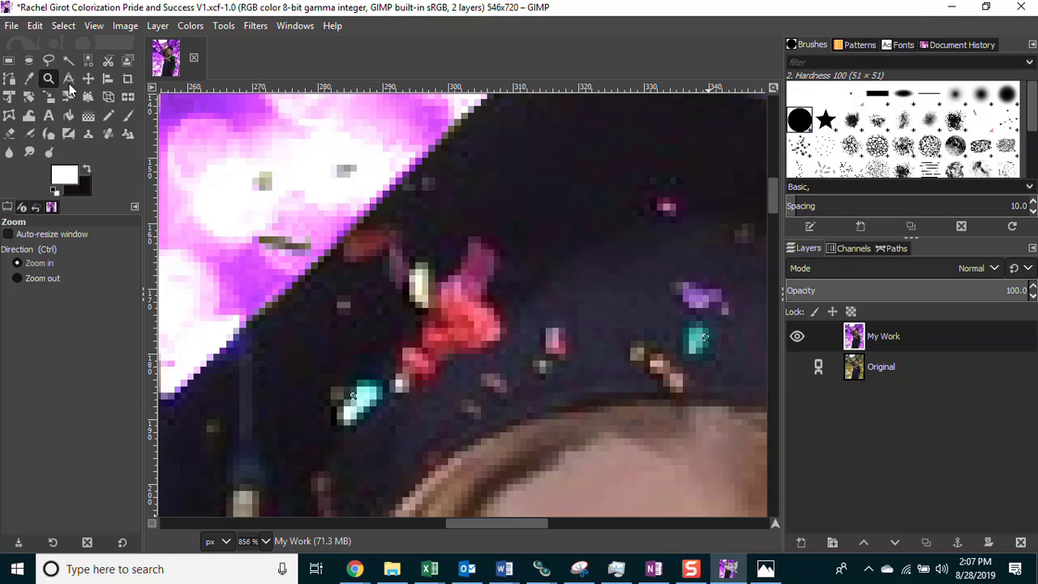
{"action": "left_click", "coordinate": [91, 27]}
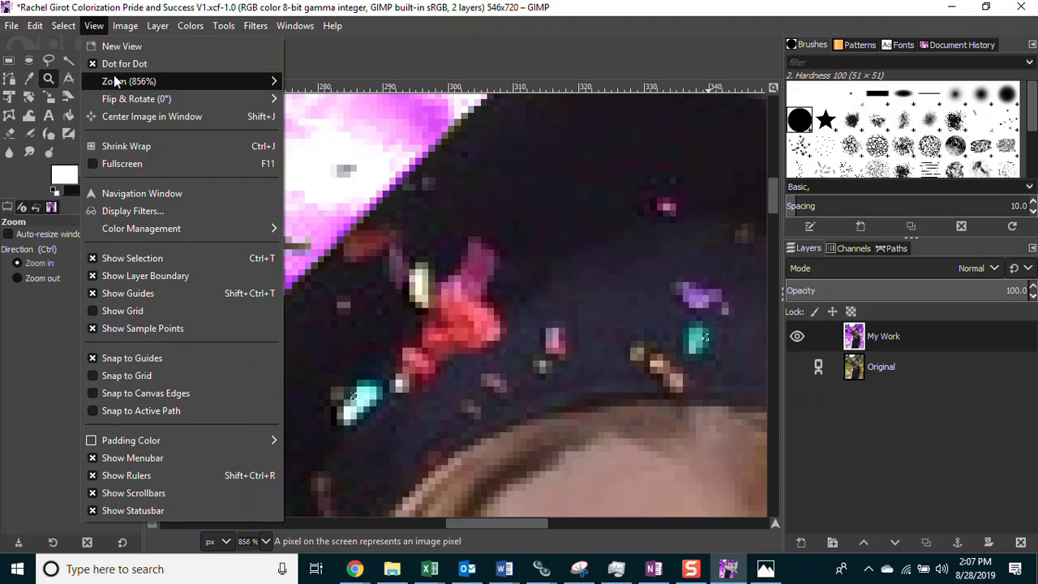
{"action": "mouse_move", "coordinate": [119, 84]}
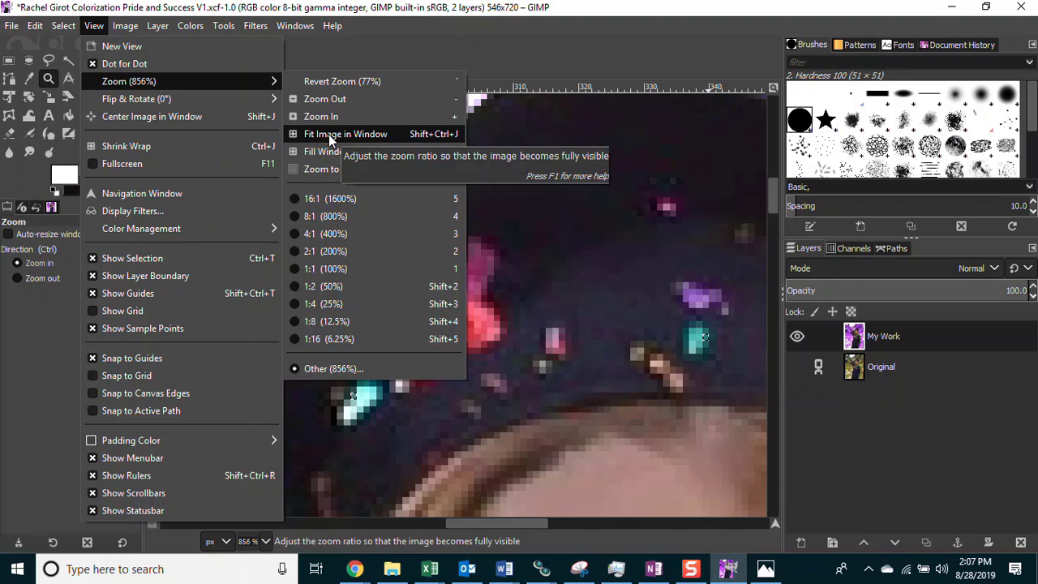
{"action": "left_click", "coordinate": [328, 134]}
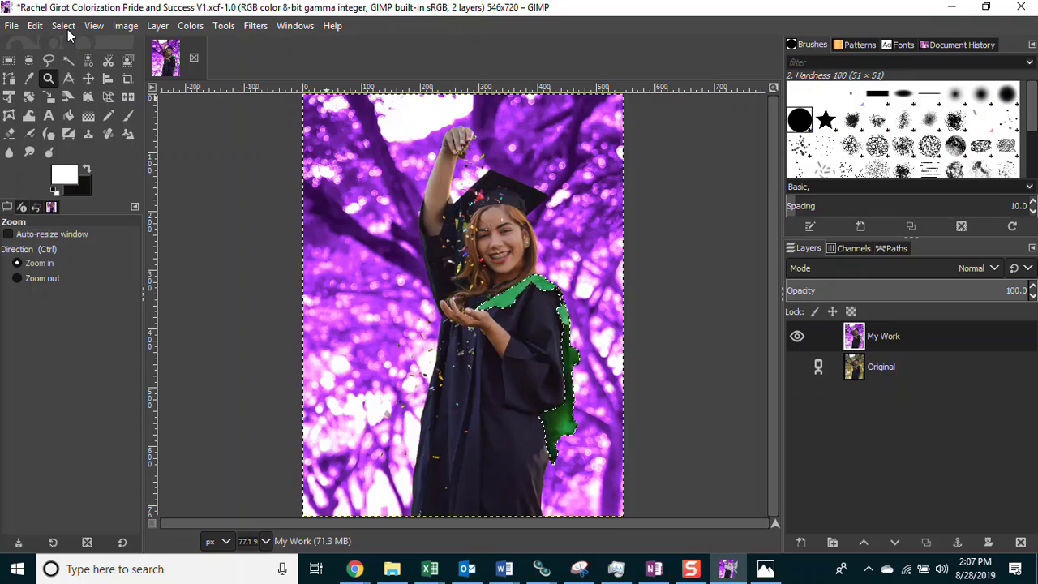
Colorize the selected hood red at hue 0.9622 and saturation 0.6919
{"action": "left_click", "coordinate": [186, 26]}
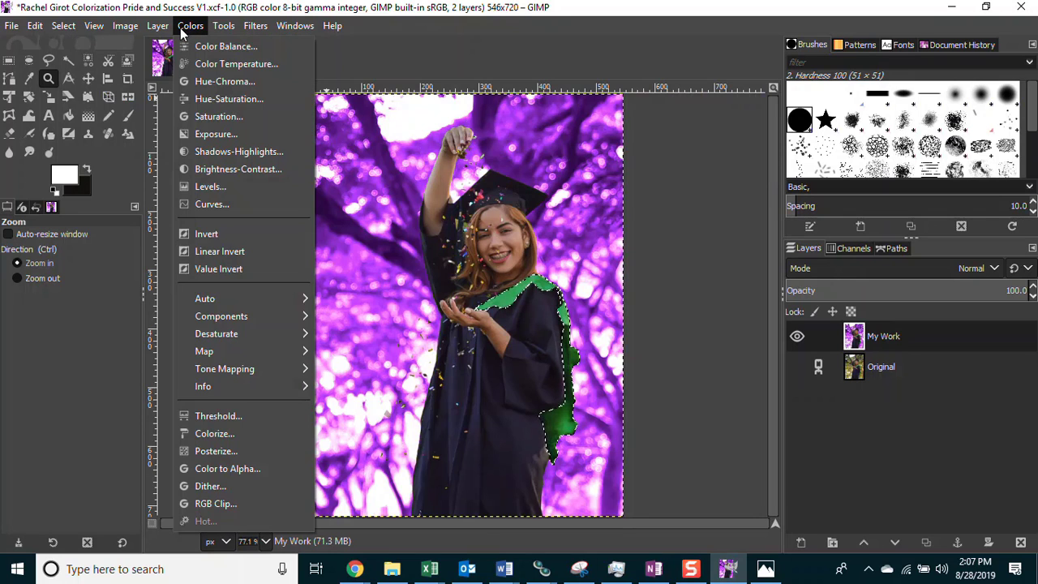
{"action": "left_click", "coordinate": [219, 433]}
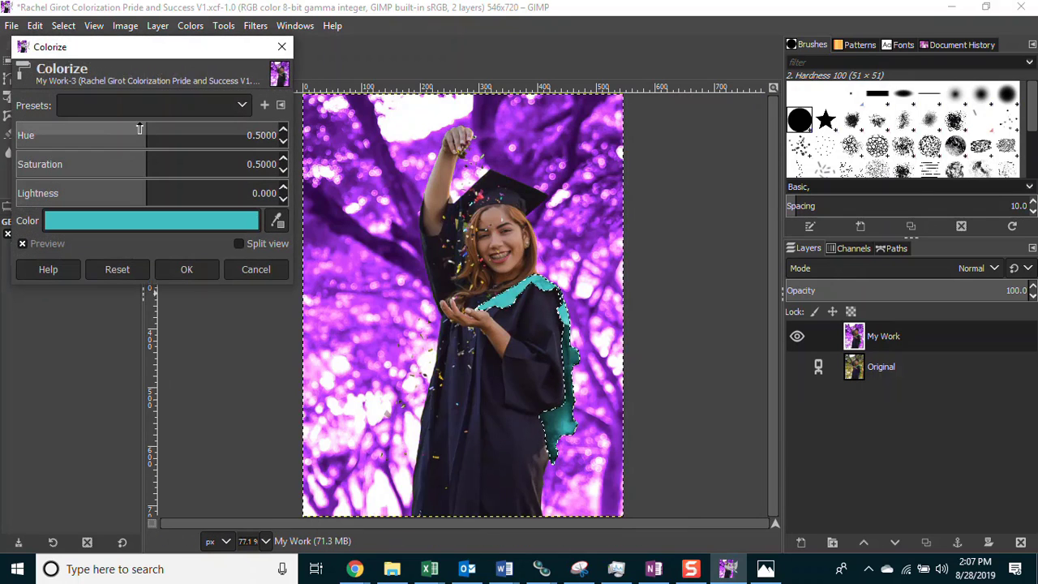
{"action": "left_click_drag", "start_coordinate": [146, 129], "coordinate": [269, 129]}
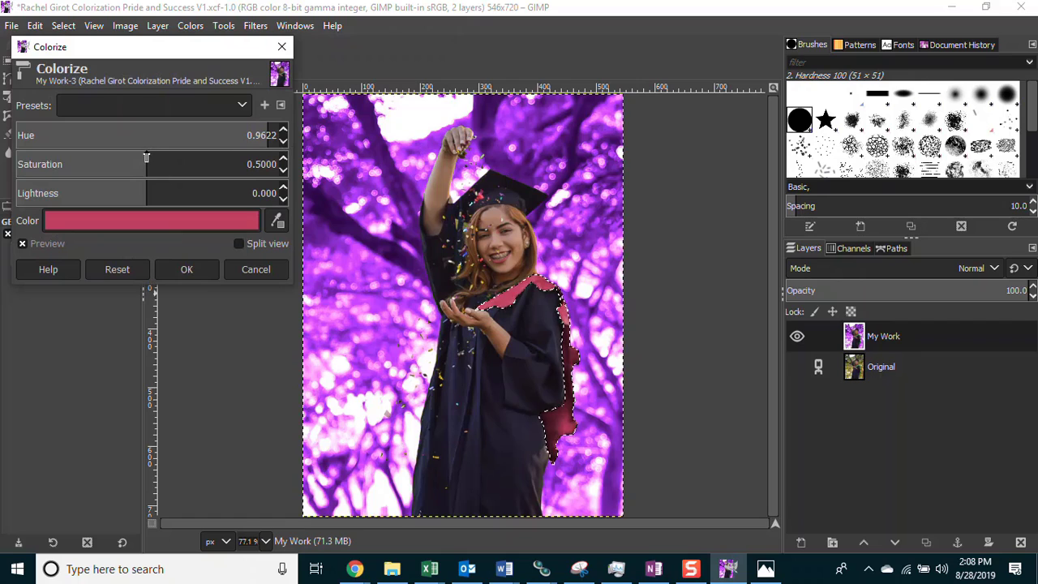
{"action": "left_click_drag", "start_coordinate": [146, 157], "coordinate": [160, 157]}
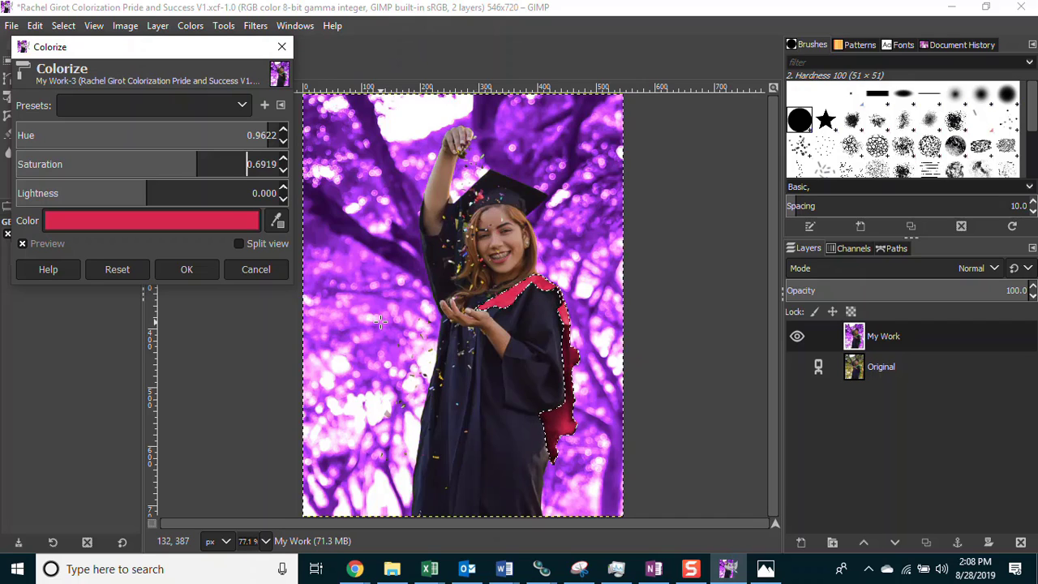
{"action": "left_click", "coordinate": [183, 266]}
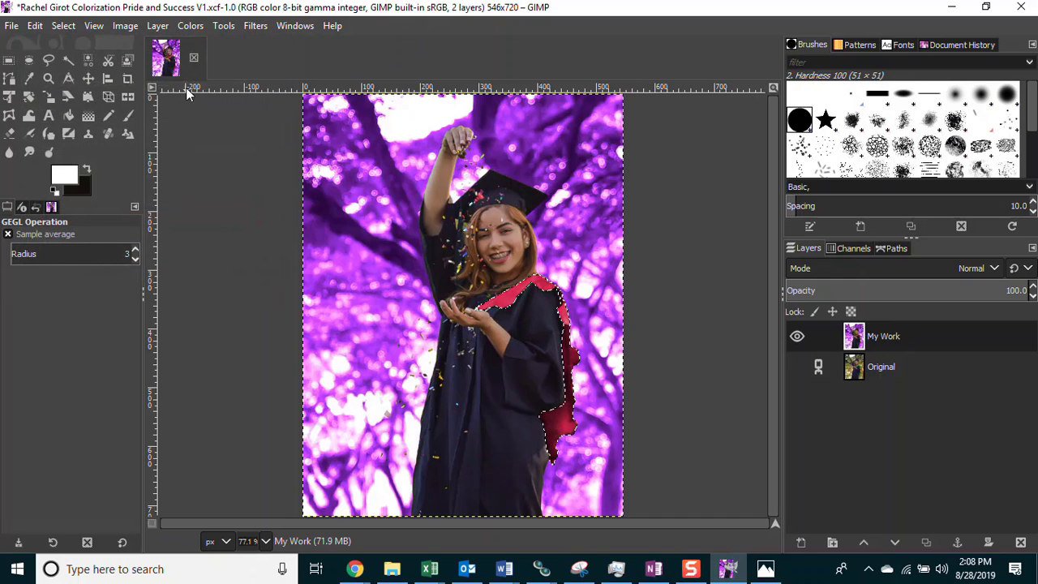
{"action": "left_click", "coordinate": [191, 25]}
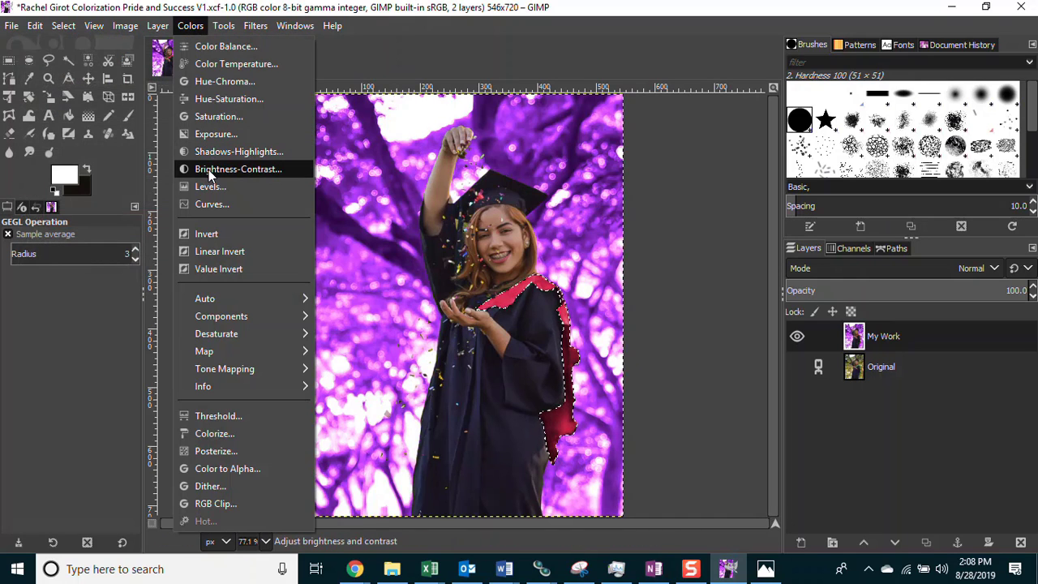
Set the red hood's Brightness-Contrast to brightness 15 and contrast 0
{"action": "left_click", "coordinate": [180, 168]}
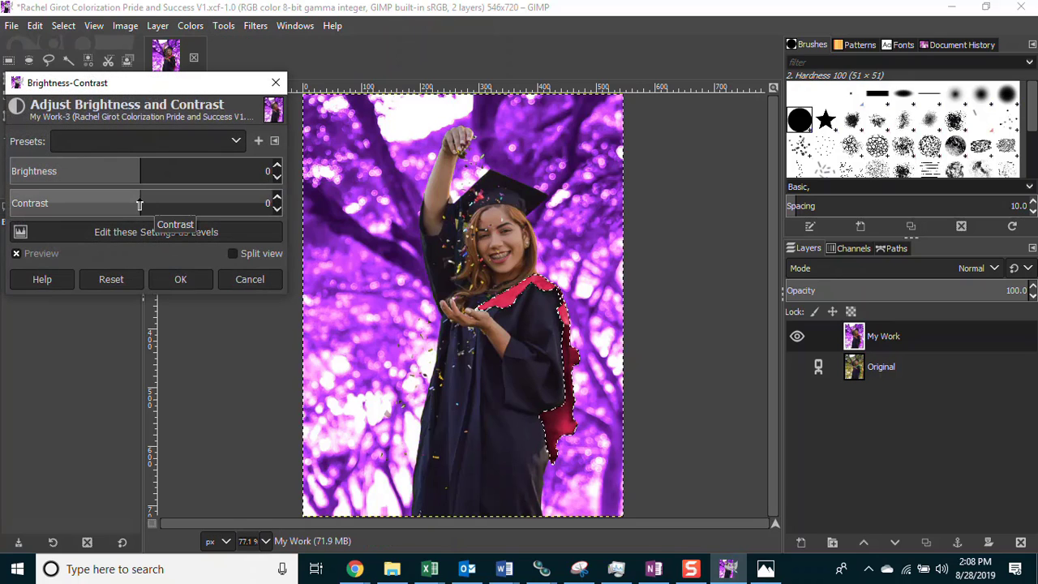
{"action": "left_click_drag", "start_coordinate": [139, 205], "coordinate": [149, 203]}
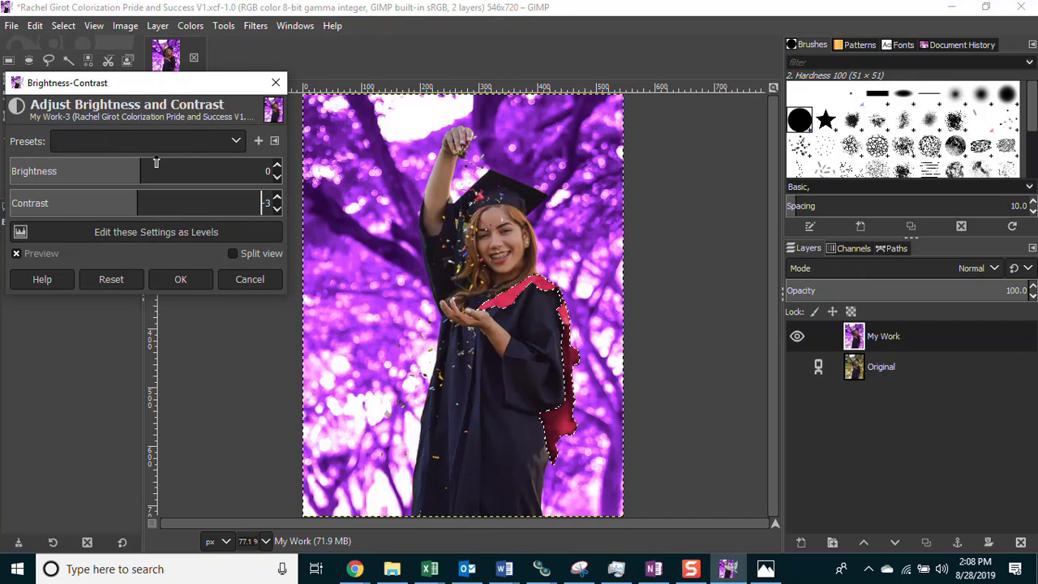
{"action": "mouse_move", "coordinate": [141, 167]}
{"action": "left_mouse_down"}
{"action": "mouse_move", "coordinate": [160, 167]}
{"action": "mouse_move", "coordinate": [123, 171]}
{"action": "mouse_move", "coordinate": [155, 172]}
{"action": "left_mouse_up"}
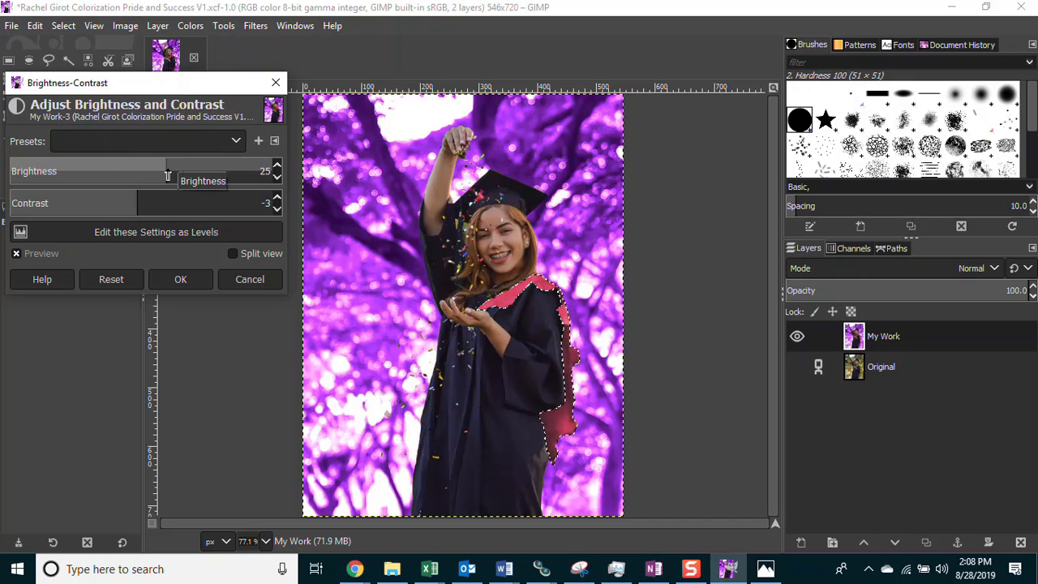
{"action": "left_click_drag", "start_coordinate": [173, 177], "coordinate": [143, 203]}
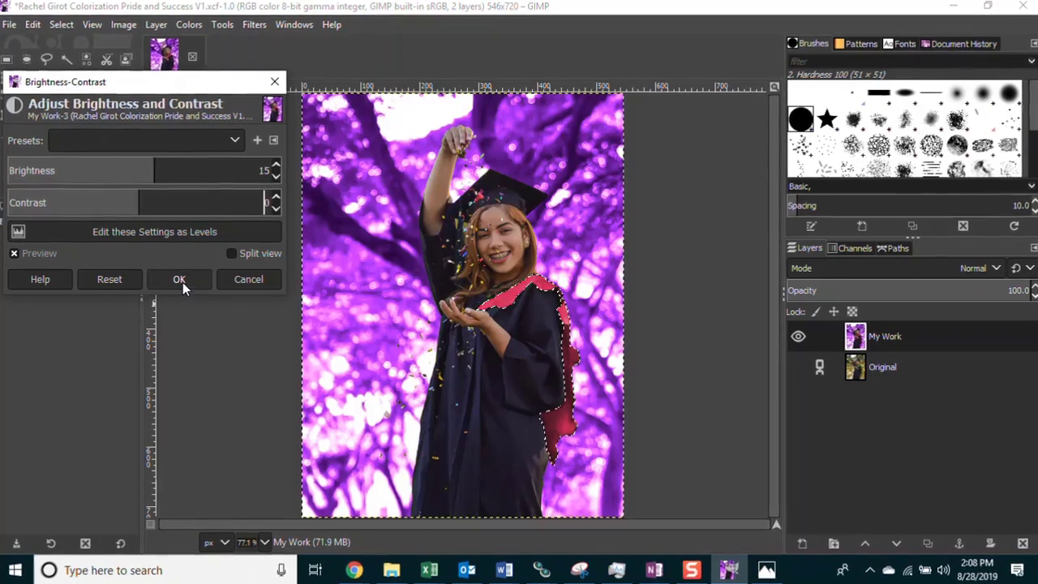
{"action": "left_click", "coordinate": [180, 280]}
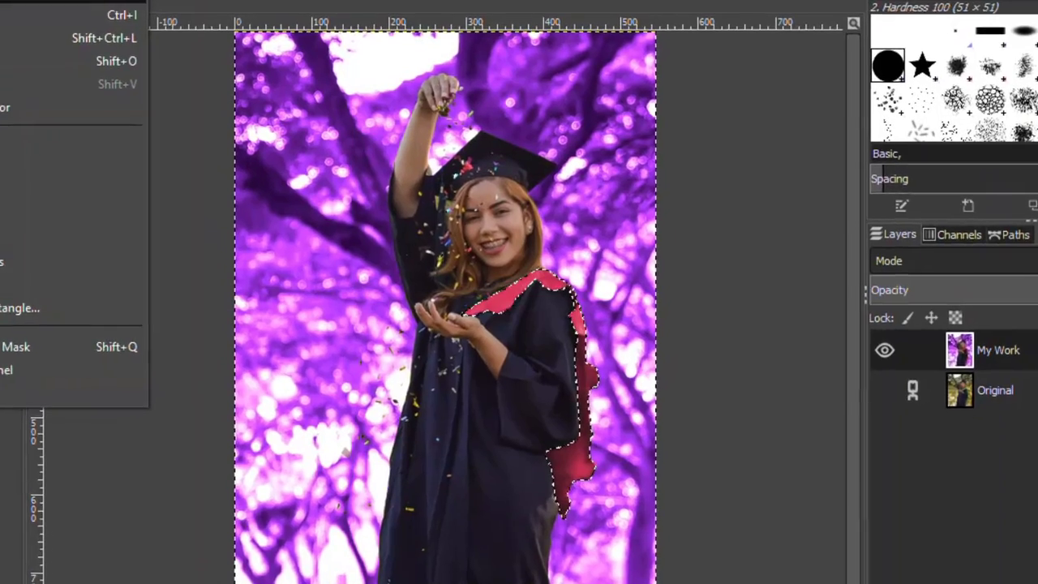
Deselect the hood and zoom in on the graduate's raised hand
{"action": "key", "text": "shift+ctrl+a"}
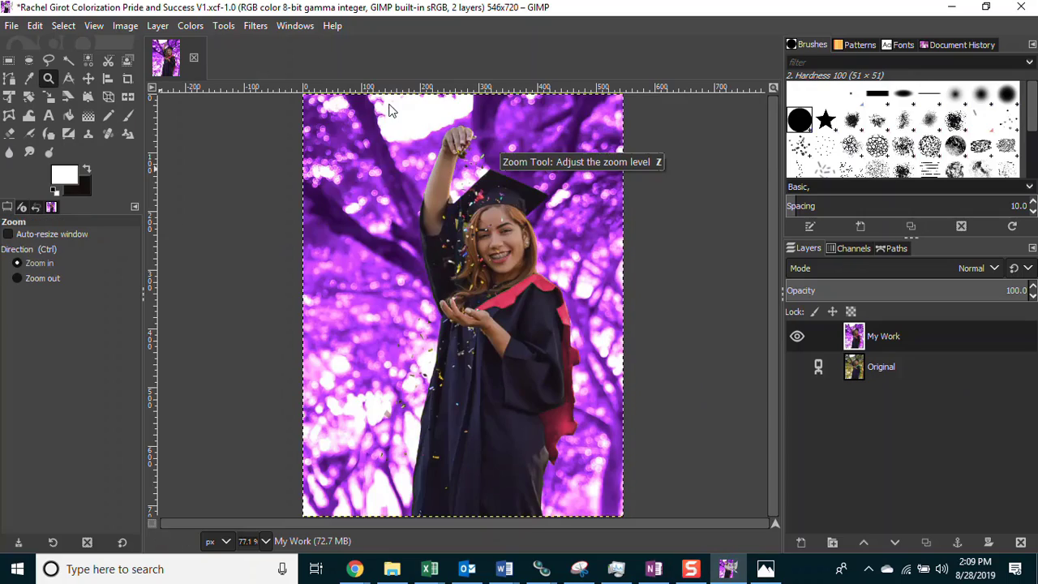
{"action": "left_click", "coordinate": [423, 50]}
Save the project and fuzzy-select the raised arm and hand by colour
{"action": "key", "text": "u"}
{"action": "key", "text": "ctrl+s"}
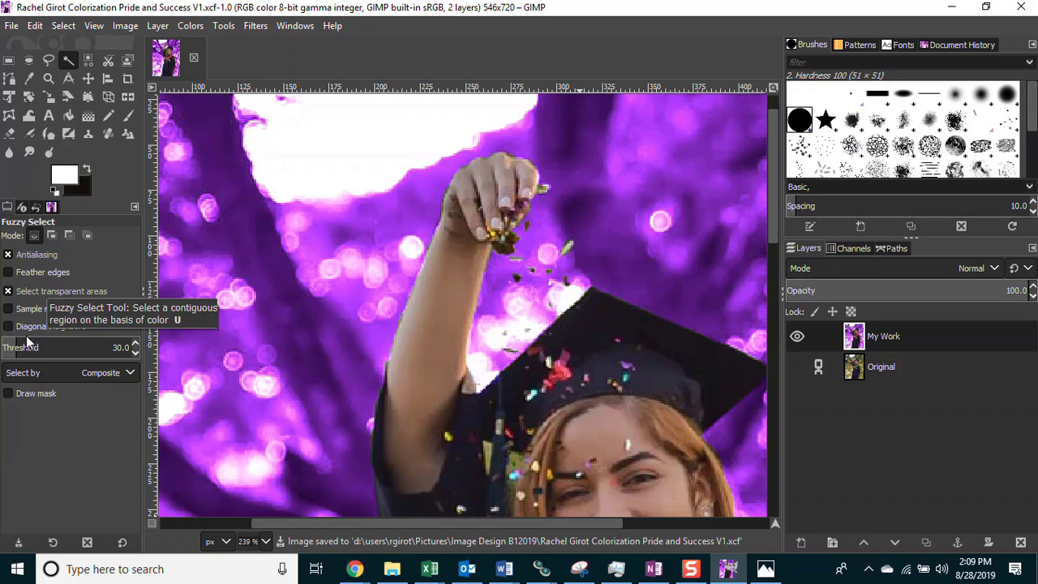
{"action": "left_click", "coordinate": [394, 96]}
{"action": "left_click", "coordinate": [436, 289]}
{"action": "left_click", "coordinate": [488, 235], "text": "shift"}
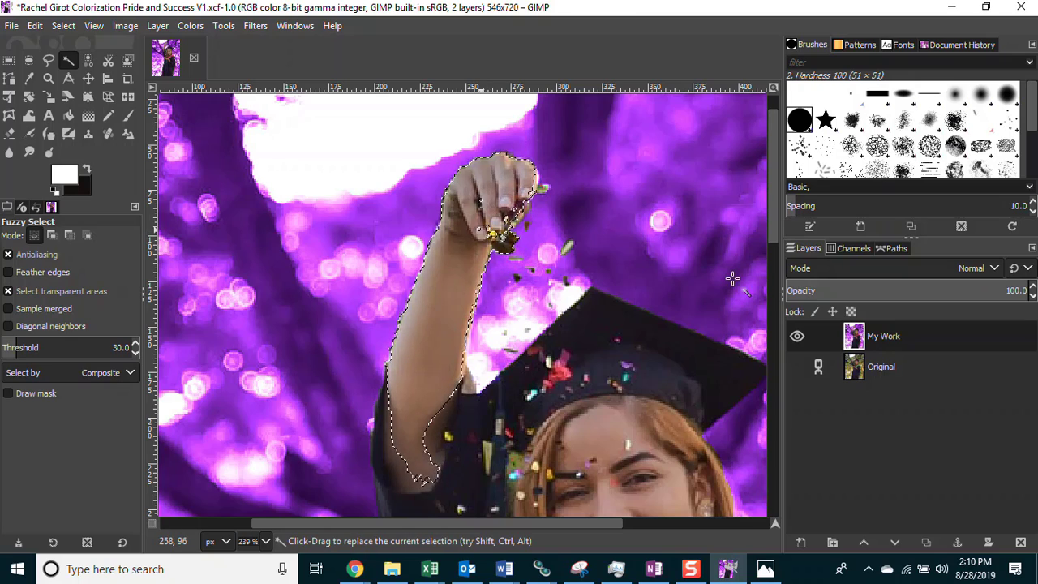
{"action": "left_click", "coordinate": [12, 25]}
{"action": "left_click", "coordinate": [31, 165]}
Refine the selection with freehand outlines around the fingertips and hand edge, excluding the confetti
{"action": "key", "text": "f"}
{"action": "mouse_move", "coordinate": [539, 182]}
{"action": "left_mouse_down"}
{"action": "mouse_move", "coordinate": [490, 243]}
{"action": "mouse_move", "coordinate": [451, 198]}
{"action": "left_mouse_up"}
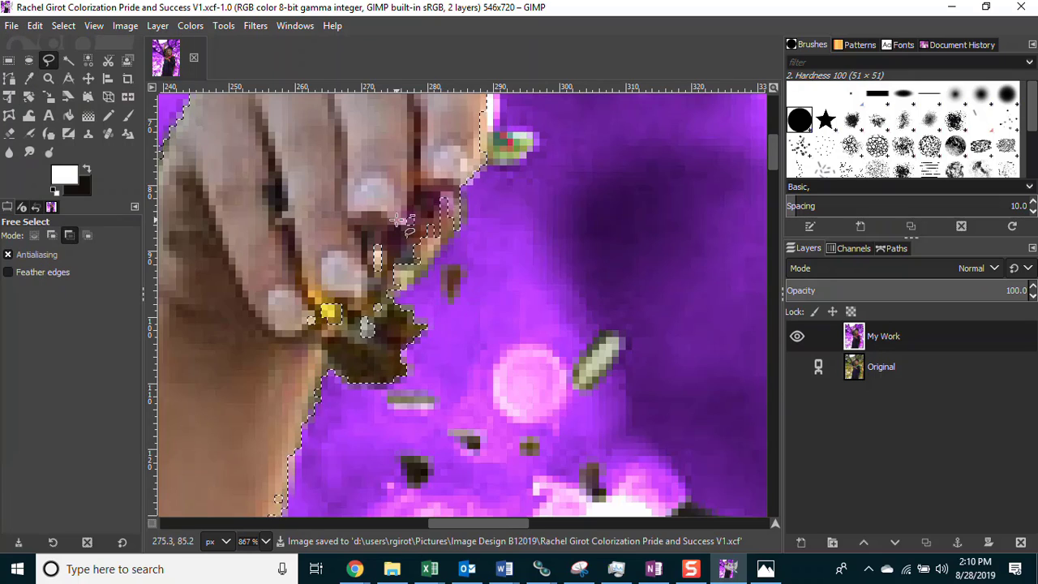
{"action": "mouse_move", "coordinate": [400, 219]}
{"action": "left_mouse_down"}
{"action": "mouse_move", "coordinate": [438, 198]}
{"action": "mouse_move", "coordinate": [324, 313]}
{"action": "mouse_move", "coordinate": [373, 241]}
{"action": "mouse_move", "coordinate": [325, 313]}
{"action": "mouse_move", "coordinate": [359, 233]}
{"action": "left_mouse_up"}
{"action": "double_click", "coordinate": [401, 235]}
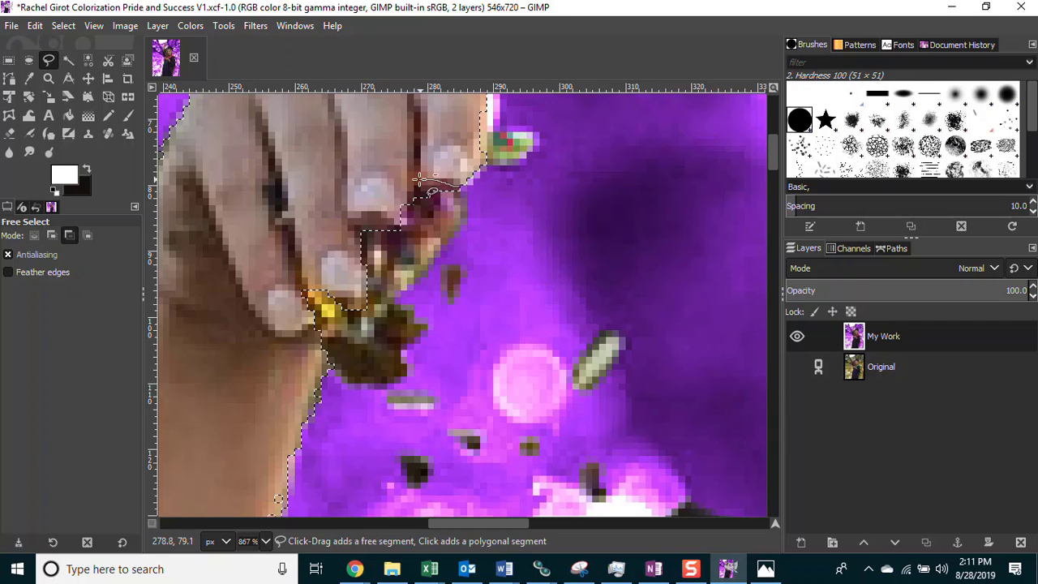
{"action": "scroll", "coordinate": [446, 279], "scroll_direction": "up", "scroll_amount": 3}
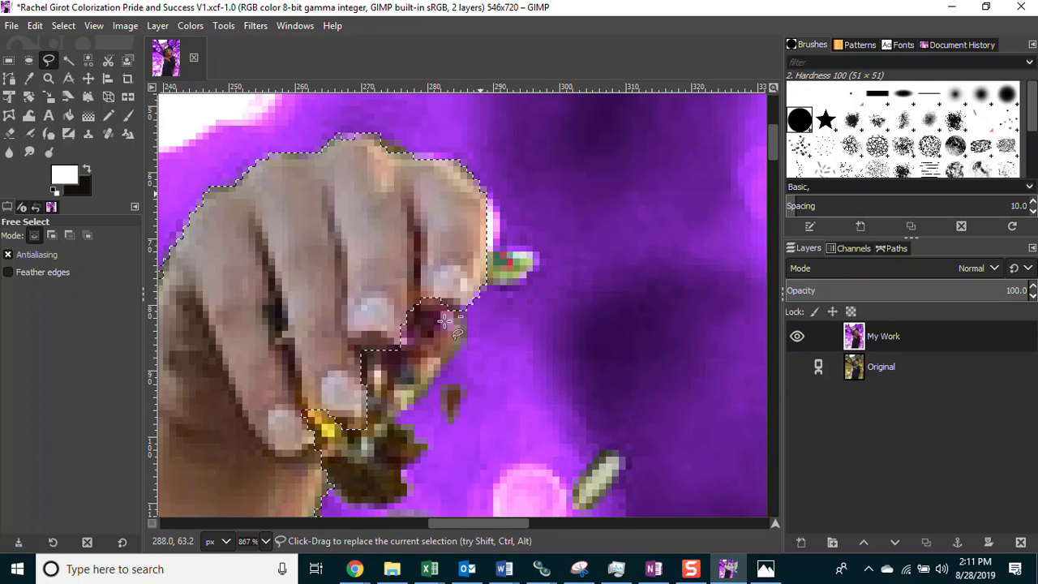
{"action": "mouse_move", "coordinate": [422, 309]}
{"action": "left_mouse_down"}
{"action": "mouse_move", "coordinate": [435, 319]}
{"action": "mouse_move", "coordinate": [408, 317]}
{"action": "left_mouse_up"}
{"action": "key", "text": "Escape"}
{"action": "key", "text": "Escape"}
{"action": "key", "text": "Escape"}
{"action": "scroll", "coordinate": [407, 316], "scroll_direction": "down", "scroll_amount": 15}
{"action": "mouse_move", "coordinate": [281, 96]}
{"action": "left_mouse_down"}
{"action": "mouse_move", "coordinate": [243, 237]}
{"action": "mouse_move", "coordinate": [174, 247]}
{"action": "left_mouse_up"}
{"action": "key", "text": "Return"}
Add freehand outlines along the arm's edge and around the hand
{"action": "scroll", "coordinate": [438, 498], "scroll_direction": "left", "scroll_amount": 5}
{"action": "mouse_move", "coordinate": [543, 97]}
{"action": "left_mouse_down"}
{"action": "mouse_move", "coordinate": [517, 220]}
{"action": "mouse_move", "coordinate": [360, 417]}
{"action": "left_mouse_up"}
{"action": "key", "text": "Return"}
{"action": "scroll", "coordinate": [359, 417], "scroll_direction": "down", "scroll_amount": 5}
{"action": "left_click_drag", "start_coordinate": [447, 341], "coordinate": [457, 298]}
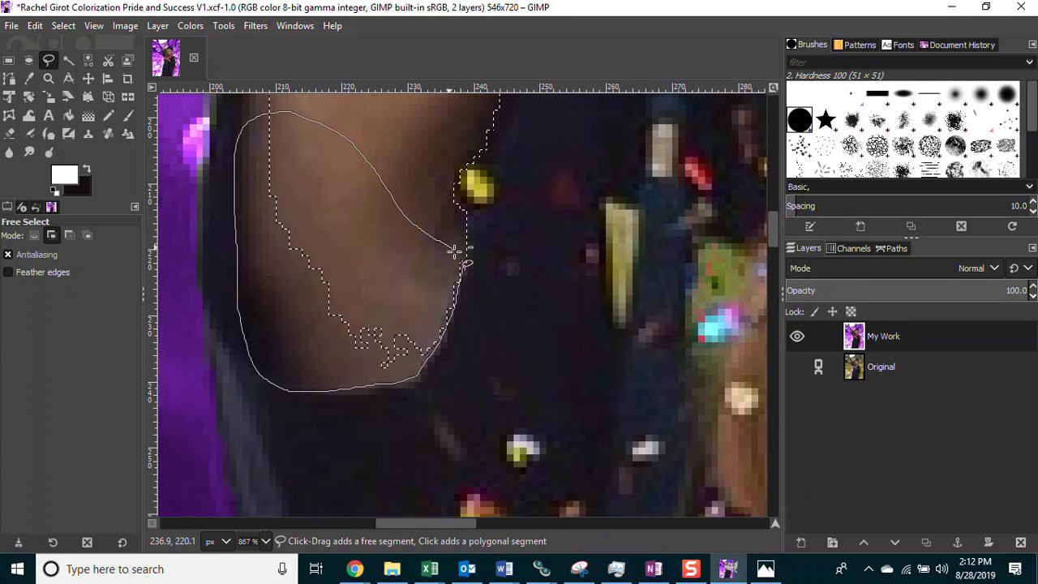
{"action": "key", "text": "Return"}
{"action": "scroll", "coordinate": [300, 365], "scroll_direction": "up", "scroll_amount": 5}
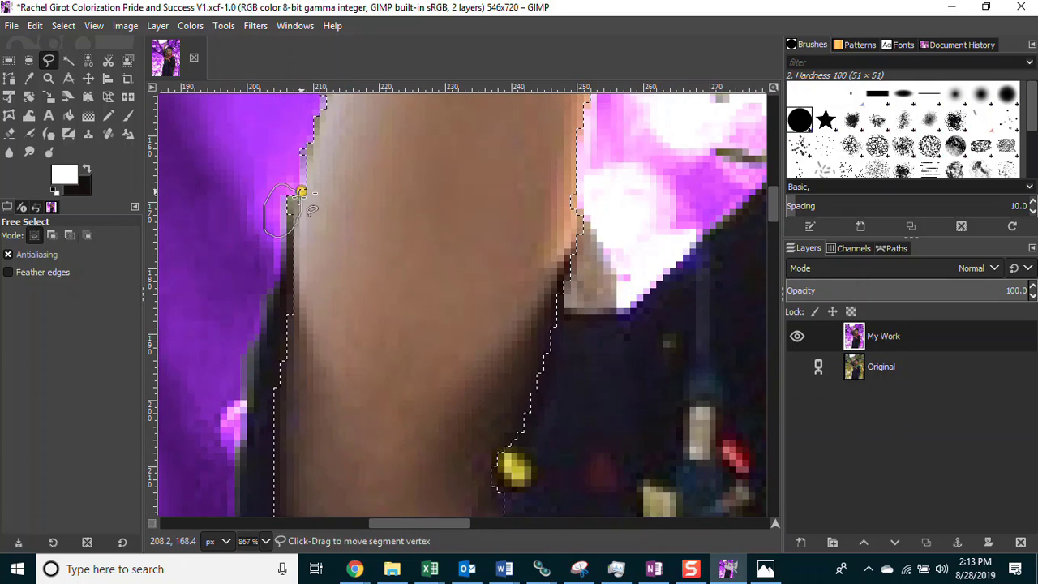
{"action": "scroll", "coordinate": [324, 219], "scroll_direction": "left", "scroll_amount": 3}
{"action": "left_click", "coordinate": [300, 409], "text": "shift"}
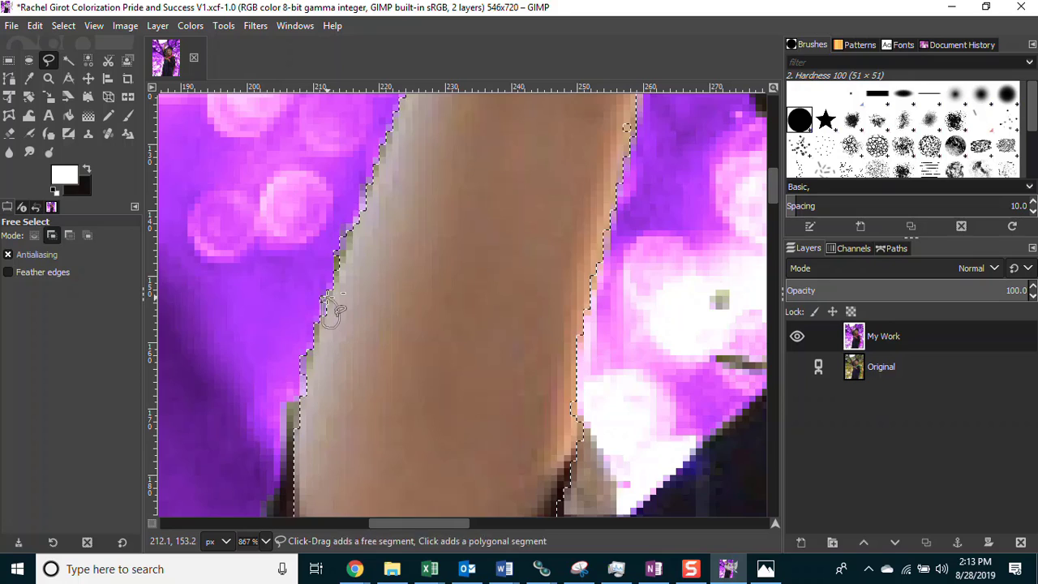
{"action": "scroll", "coordinate": [772, 160], "scroll_direction": "up", "scroll_amount": 5}
{"action": "scroll", "coordinate": [773, 160], "scroll_direction": "up", "scroll_amount": 1}
Fit the image in the window and save the project as a new V2 XCF file
{"action": "left_click", "coordinate": [94, 25]}
{"action": "mouse_move", "coordinate": [139, 76]}
{"action": "left_click", "coordinate": [487, 132]}
{"action": "left_click", "coordinate": [12, 27]}
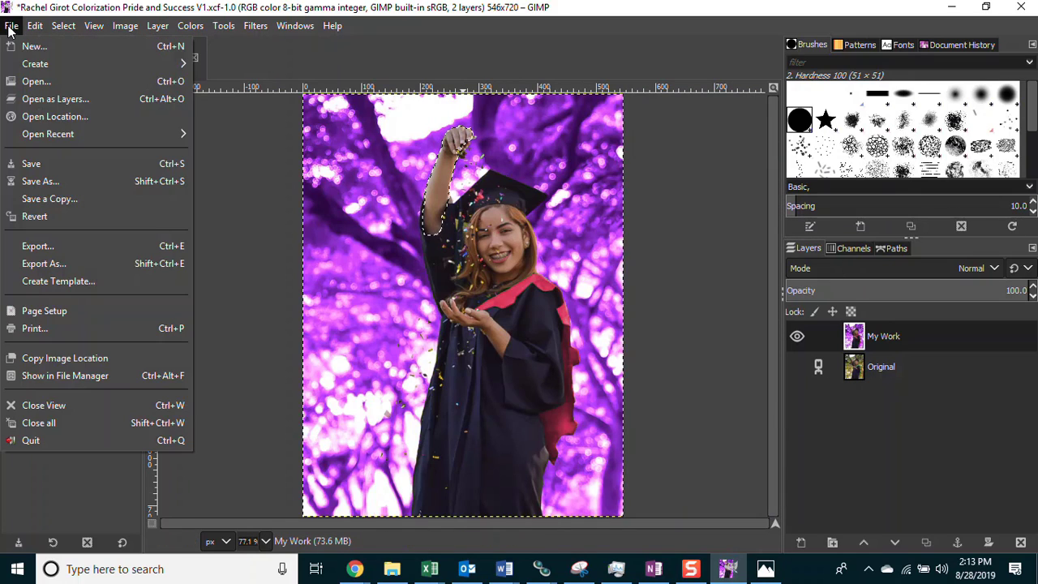
{"action": "left_click", "coordinate": [32, 163]}
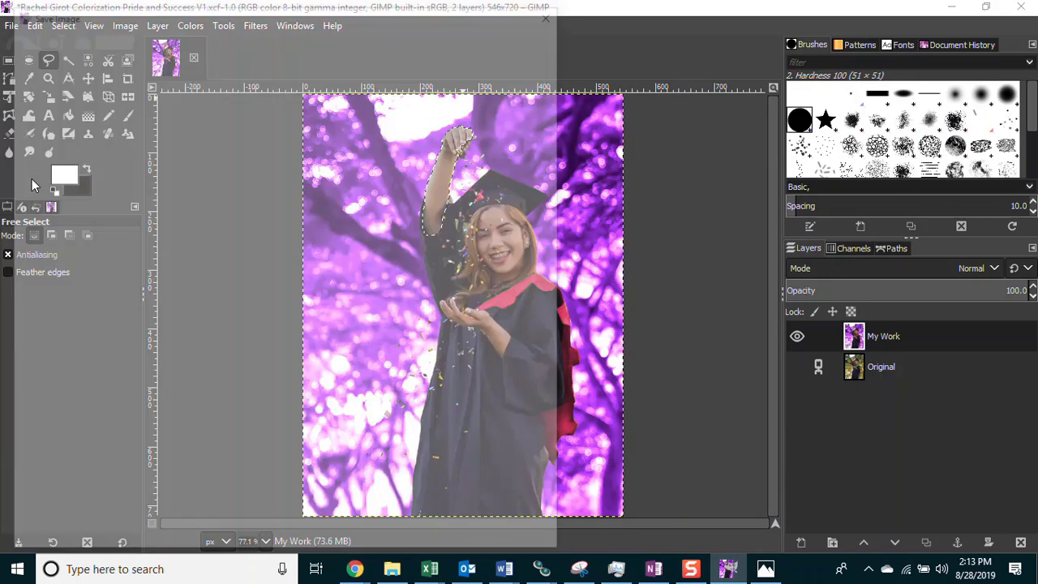
{"action": "left_click", "coordinate": [291, 38]}
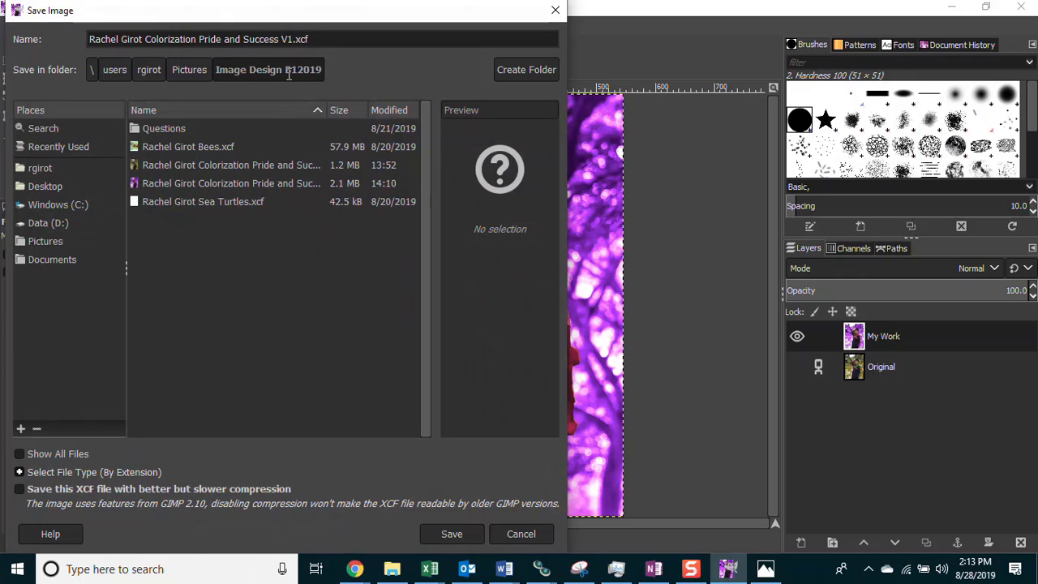
{"action": "type", "text": "2"}
{"action": "key", "text": "Return"}
Colorize the selected arm warm tan: hue 0.0959, saturation 0.3023, lightness 0.157
{"action": "left_click", "coordinate": [190, 25]}
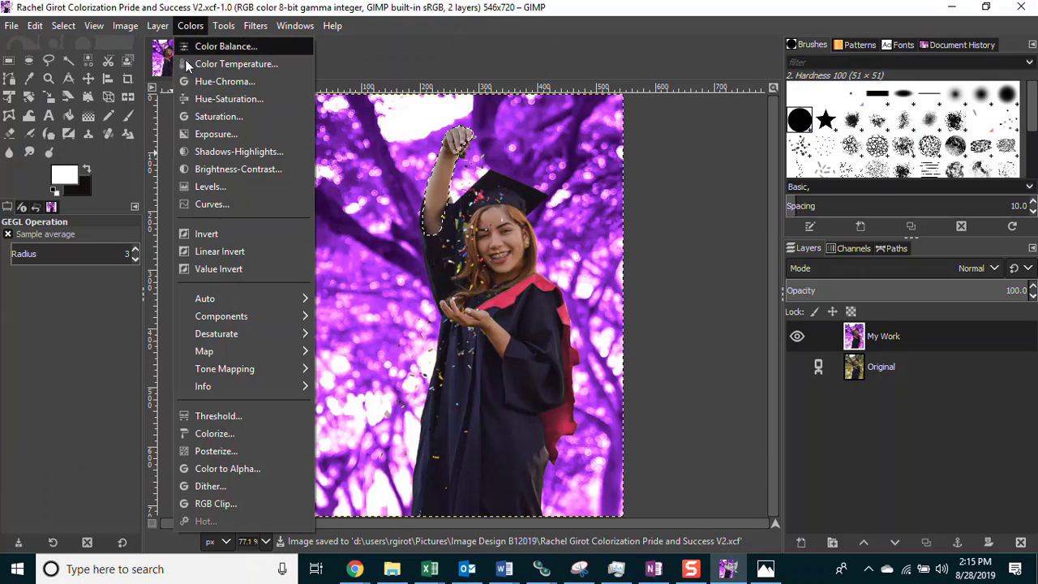
{"action": "left_click", "coordinate": [214, 433]}
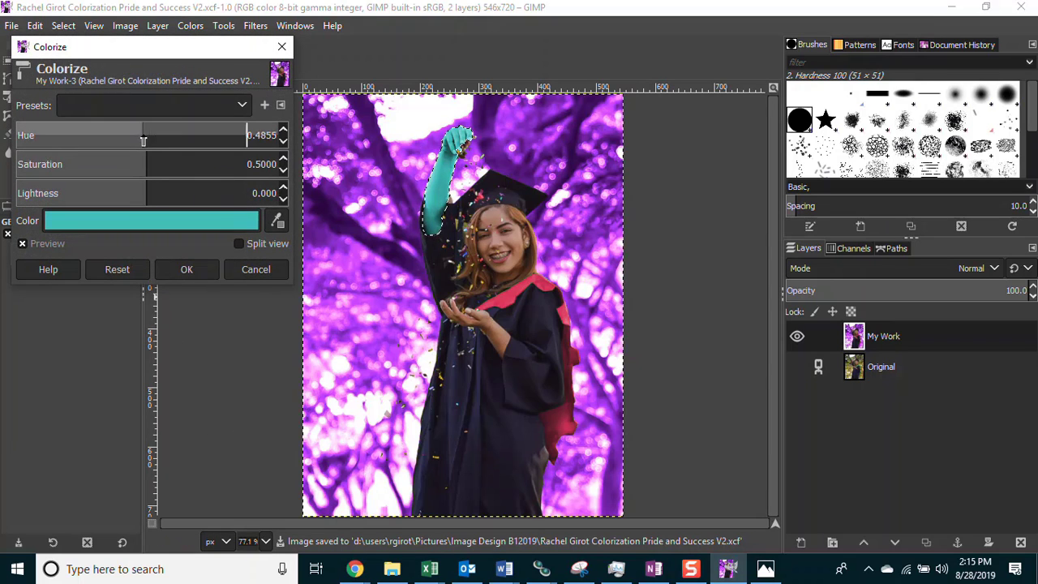
{"action": "left_click_drag", "start_coordinate": [144, 135], "coordinate": [243, 131]}
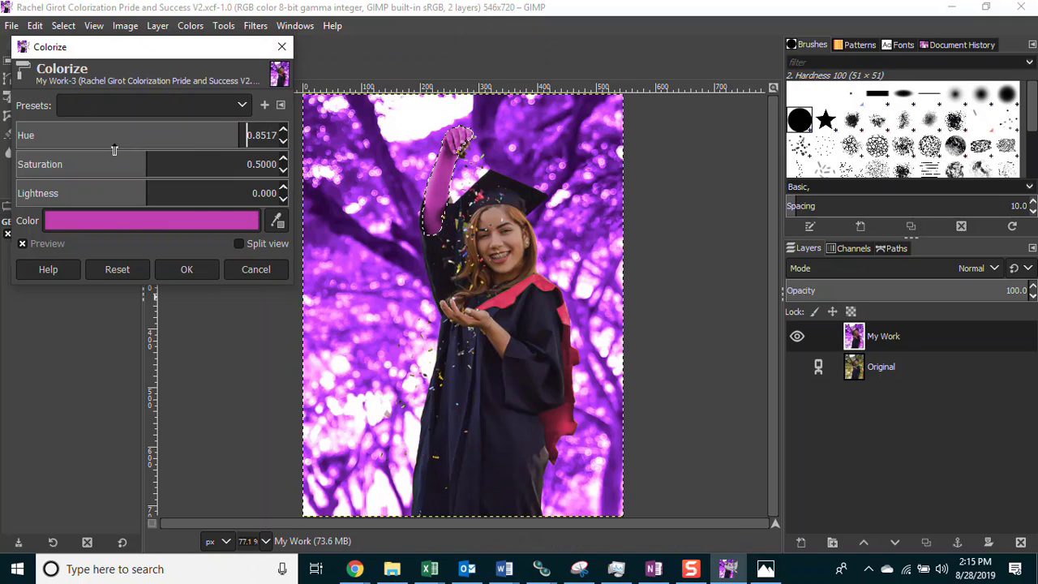
{"action": "left_click_drag", "start_coordinate": [145, 191], "coordinate": [197, 185]}
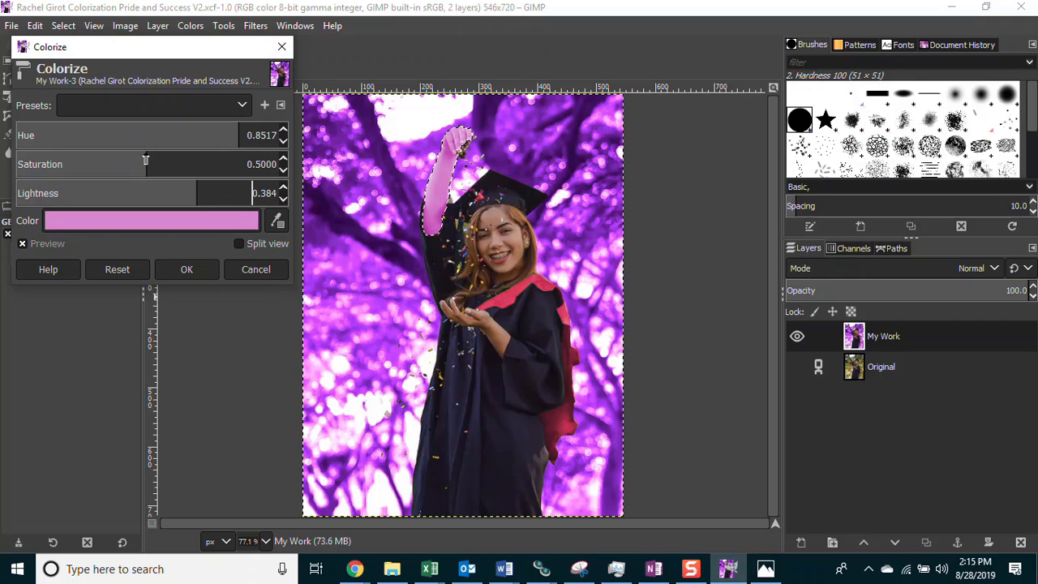
{"action": "left_click_drag", "start_coordinate": [146, 160], "coordinate": [80, 167]}
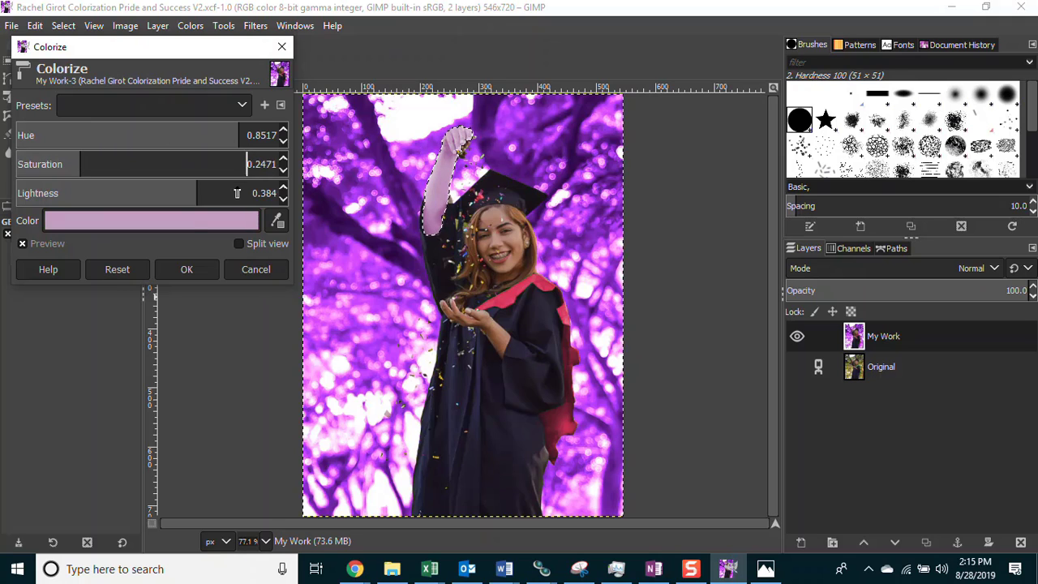
{"action": "left_click_drag", "start_coordinate": [198, 194], "coordinate": [169, 195]}
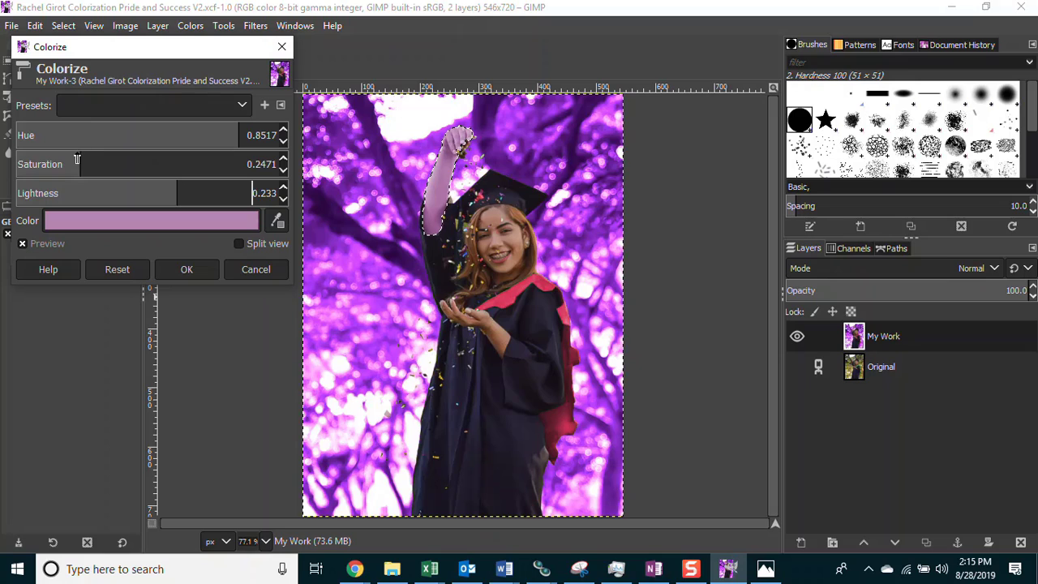
{"action": "left_click_drag", "start_coordinate": [77, 162], "coordinate": [45, 164]}
{"action": "mouse_move", "coordinate": [184, 188]}
{"action": "left_mouse_down"}
{"action": "mouse_move", "coordinate": [154, 190]}
{"action": "mouse_move", "coordinate": [177, 191]}
{"action": "mouse_move", "coordinate": [167, 191]}
{"action": "left_mouse_up"}
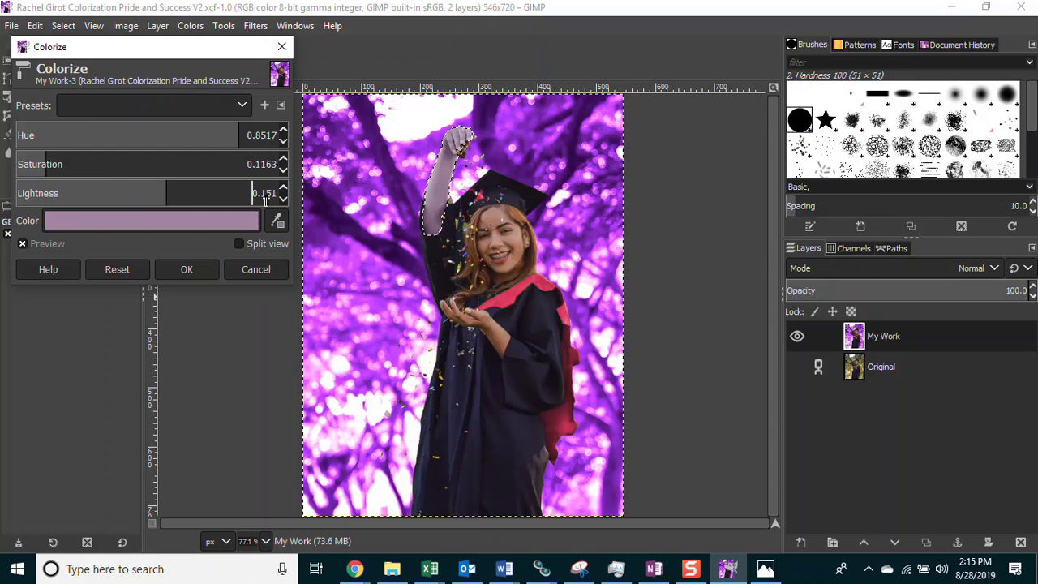
{"action": "left_click_drag", "start_coordinate": [236, 140], "coordinate": [117, 160]}
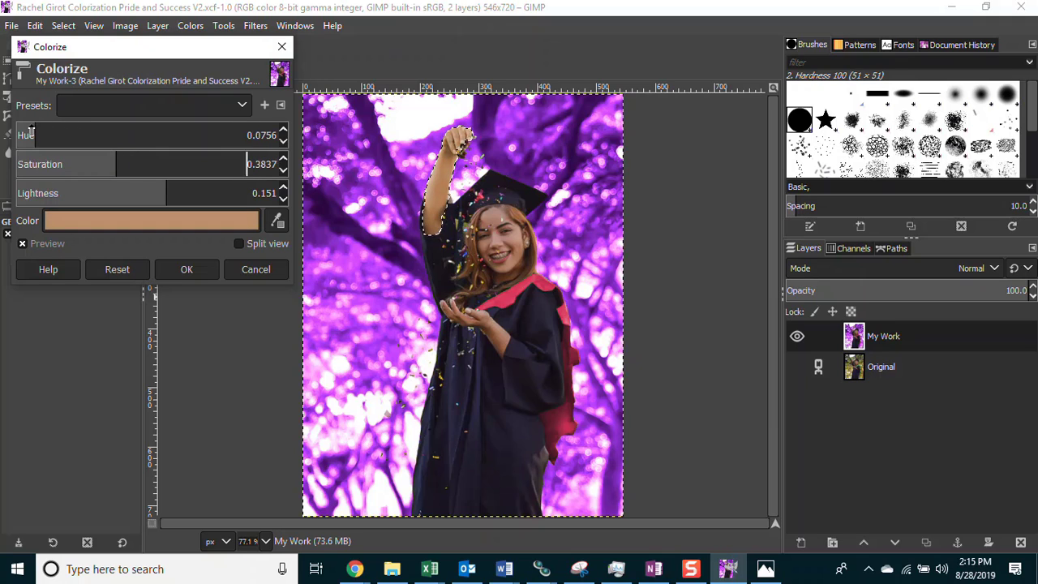
{"action": "left_click_drag", "start_coordinate": [31, 134], "coordinate": [46, 136]}
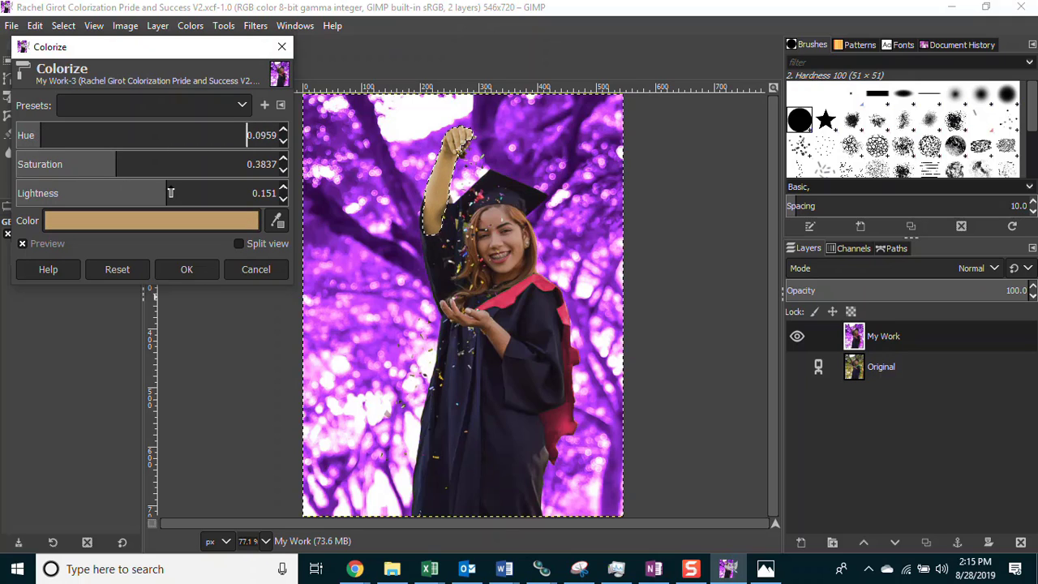
{"action": "mouse_move", "coordinate": [170, 193]}
{"action": "left_mouse_down"}
{"action": "mouse_move", "coordinate": [181, 193]}
{"action": "mouse_move", "coordinate": [170, 193]}
{"action": "left_mouse_up"}
{"action": "left_click_drag", "start_coordinate": [174, 192], "coordinate": [168, 193]}
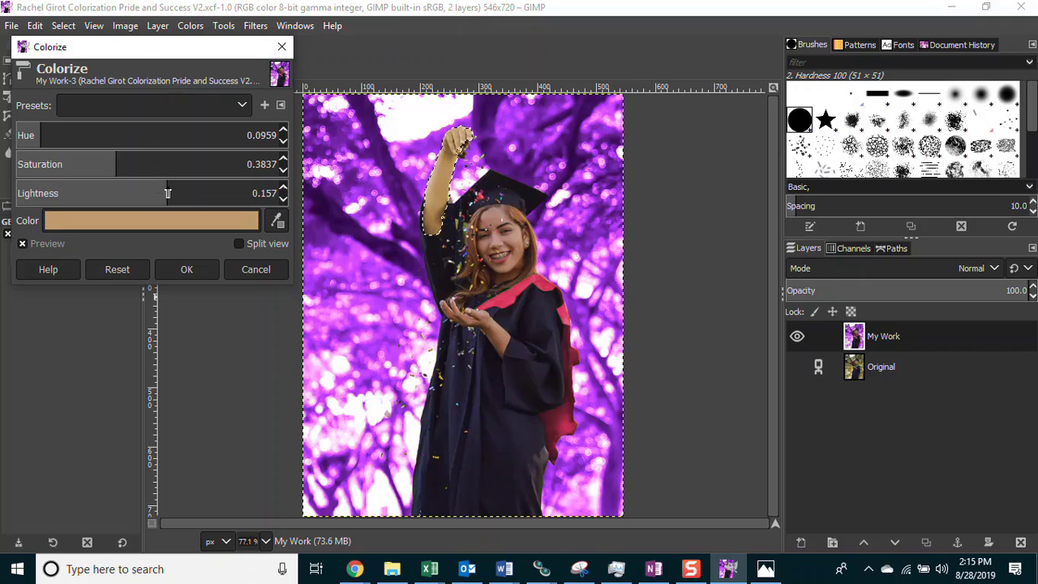
{"action": "mouse_move", "coordinate": [115, 163]}
{"action": "left_mouse_down"}
{"action": "mouse_move", "coordinate": [80, 165]}
{"action": "mouse_move", "coordinate": [98, 166]}
{"action": "left_mouse_up"}
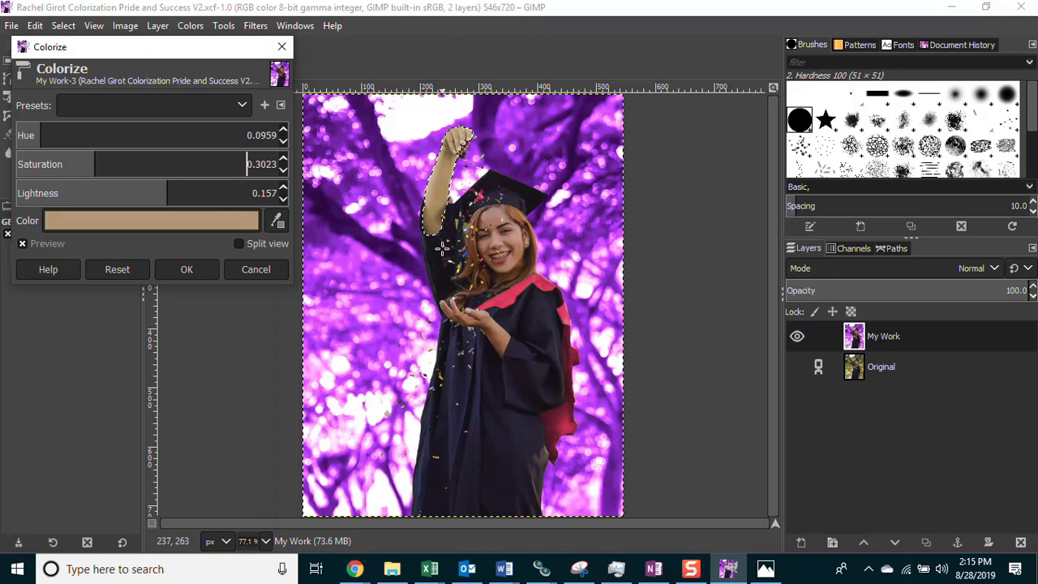
Apply the tan tint, set Brightness 27 and Contrast 0, then select none
{"action": "left_click", "coordinate": [187, 272]}
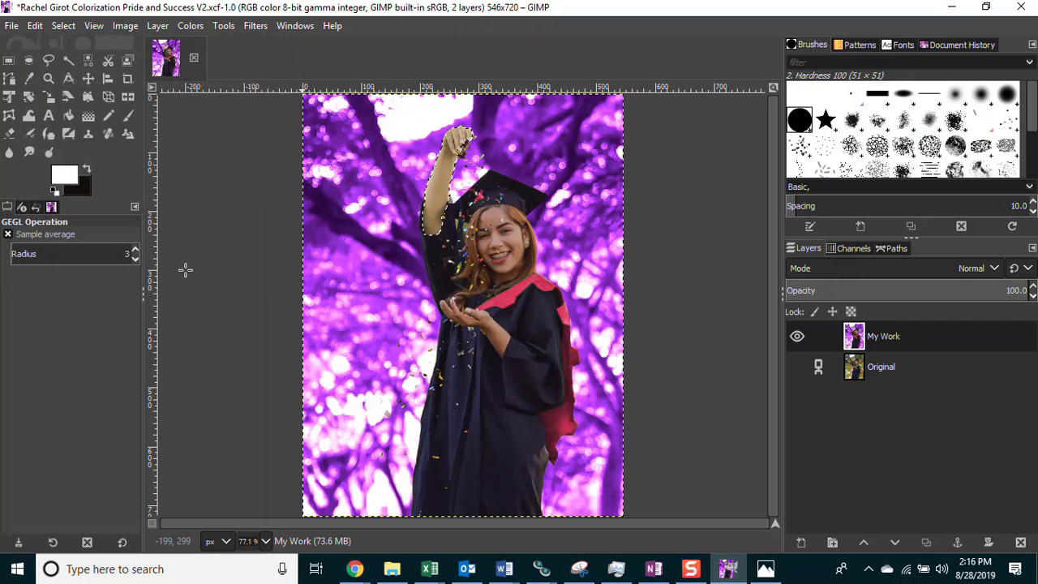
{"action": "left_click", "coordinate": [195, 26]}
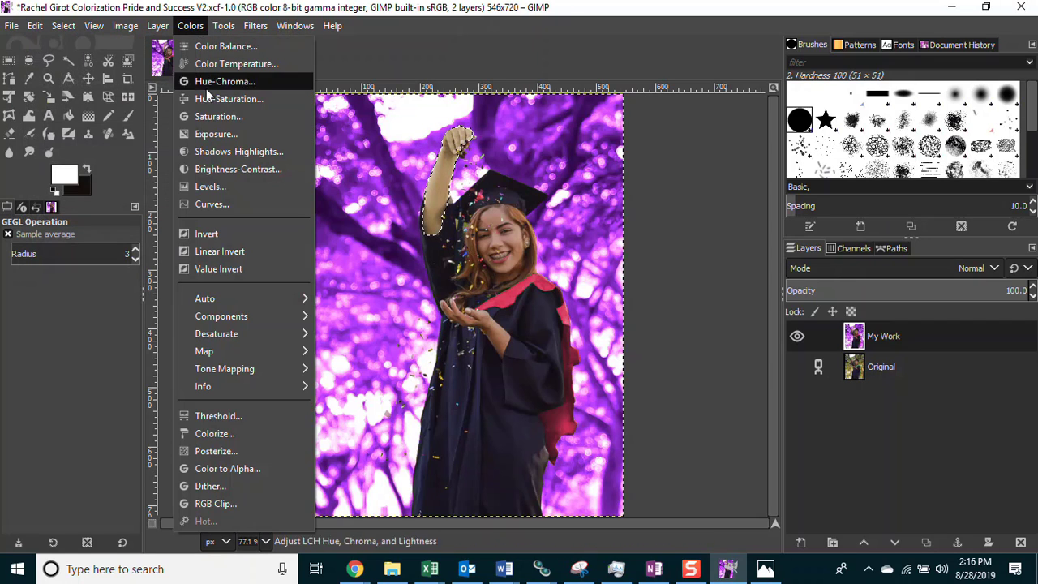
{"action": "left_click", "coordinate": [212, 170]}
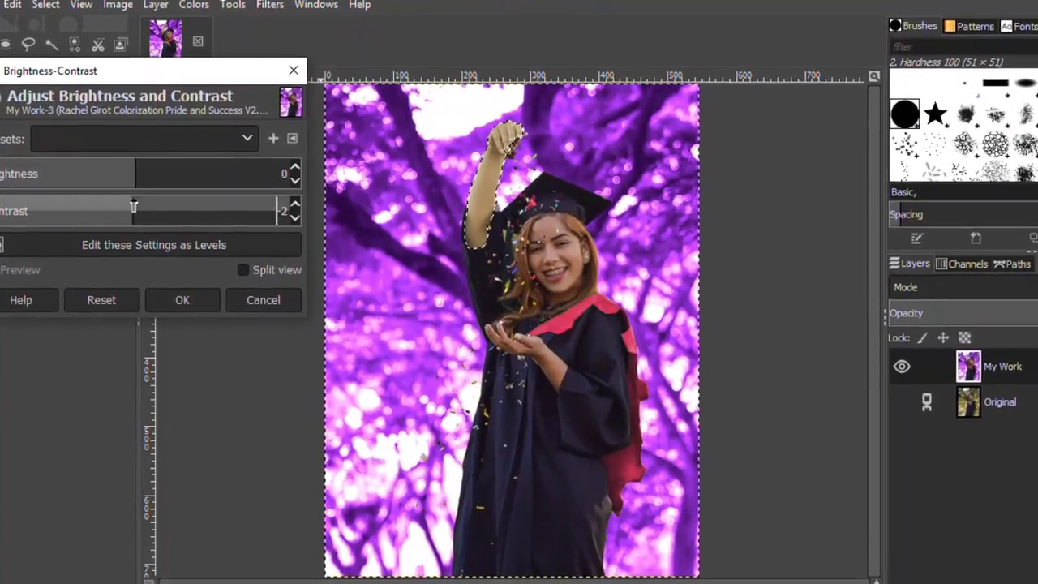
{"action": "left_click_drag", "start_coordinate": [134, 207], "coordinate": [120, 233]}
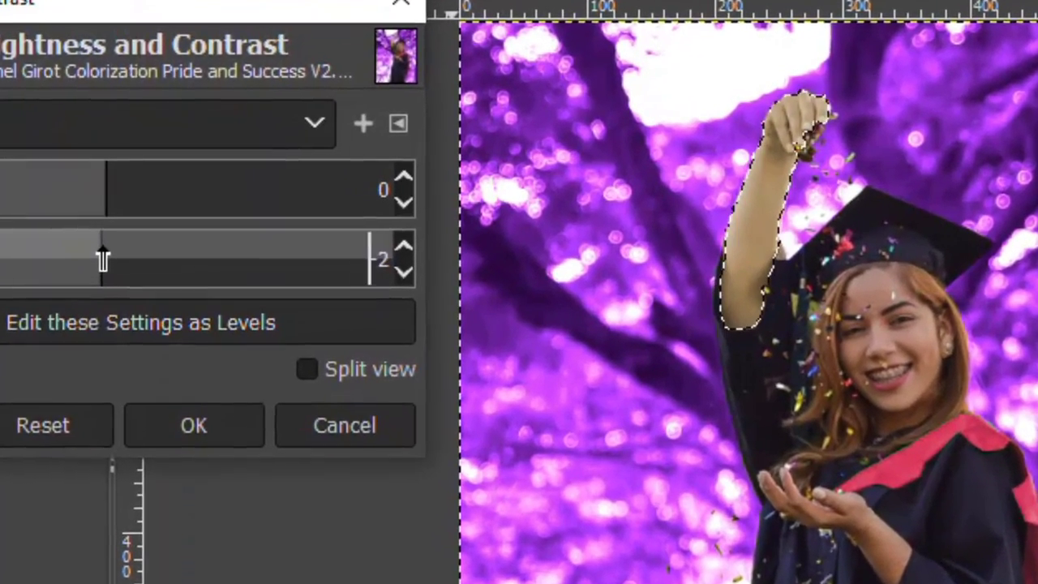
{"action": "left_click_drag", "start_coordinate": [97, 176], "coordinate": [167, 185]}
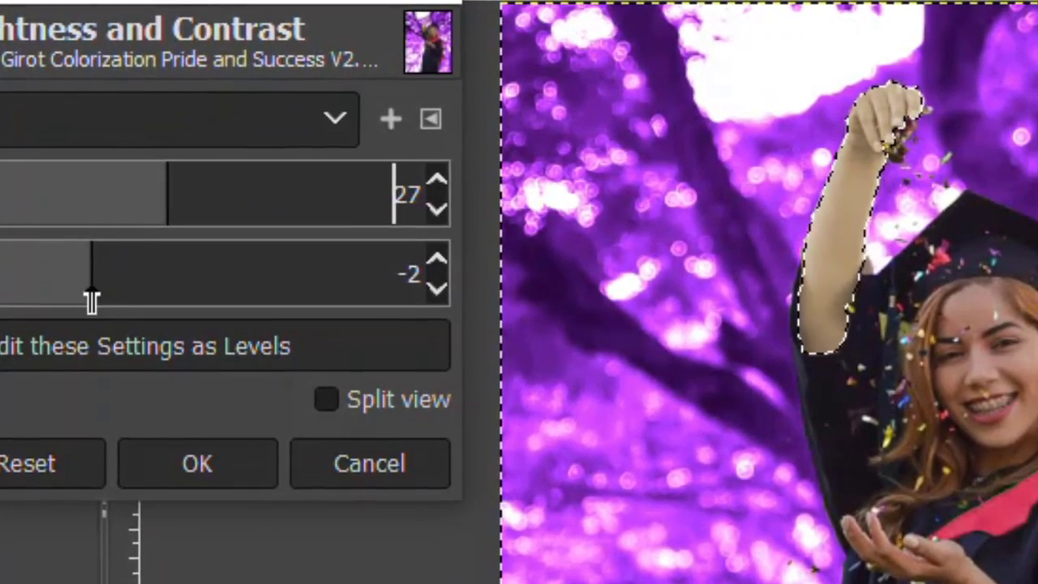
{"action": "left_click_drag", "start_coordinate": [90, 296], "coordinate": [132, 290]}
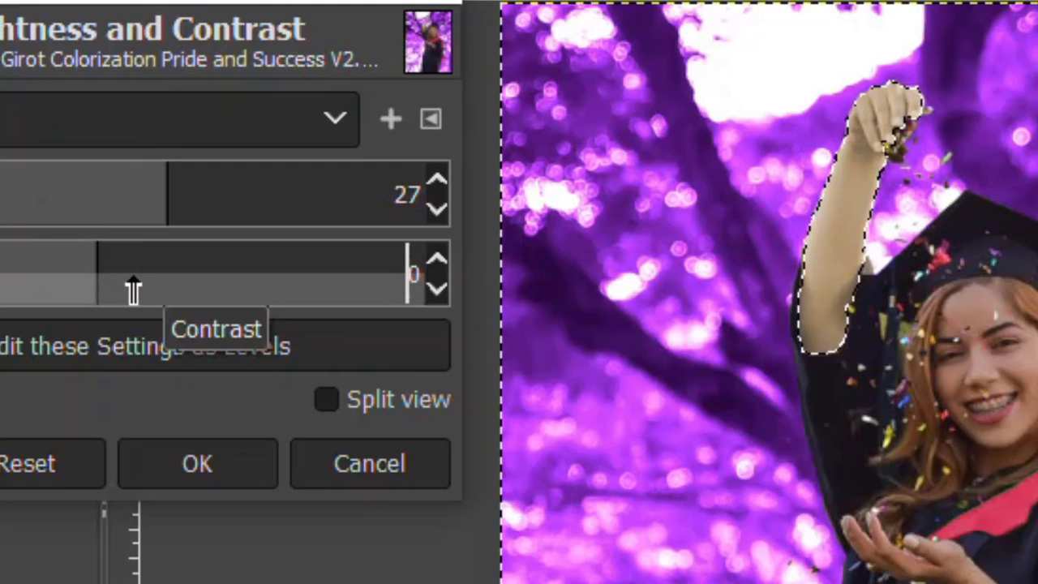
{"action": "left_click", "coordinate": [233, 477]}
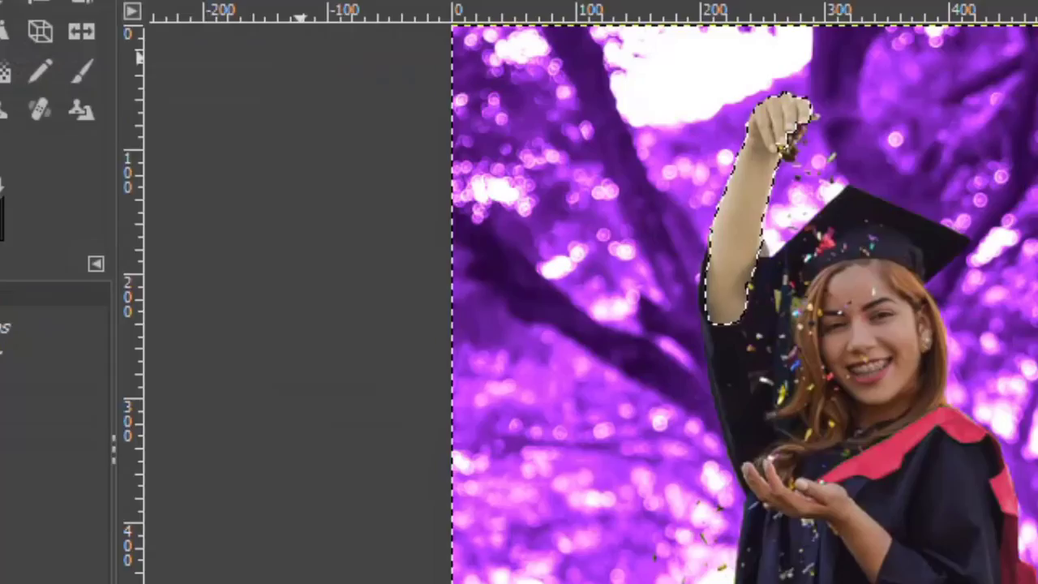
{"action": "left_click", "coordinate": [63, 25]}
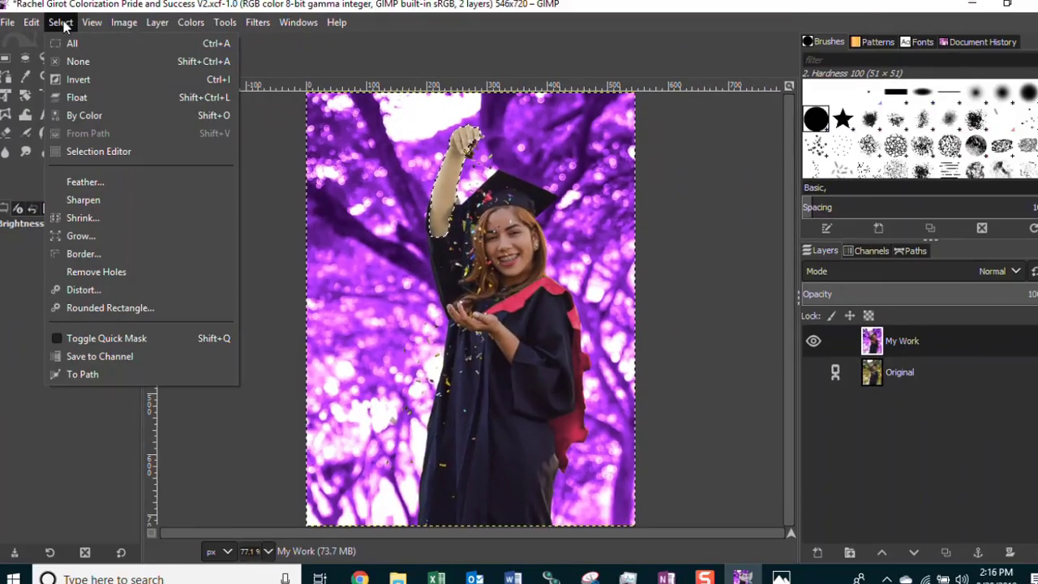
{"action": "left_click", "coordinate": [81, 65]}
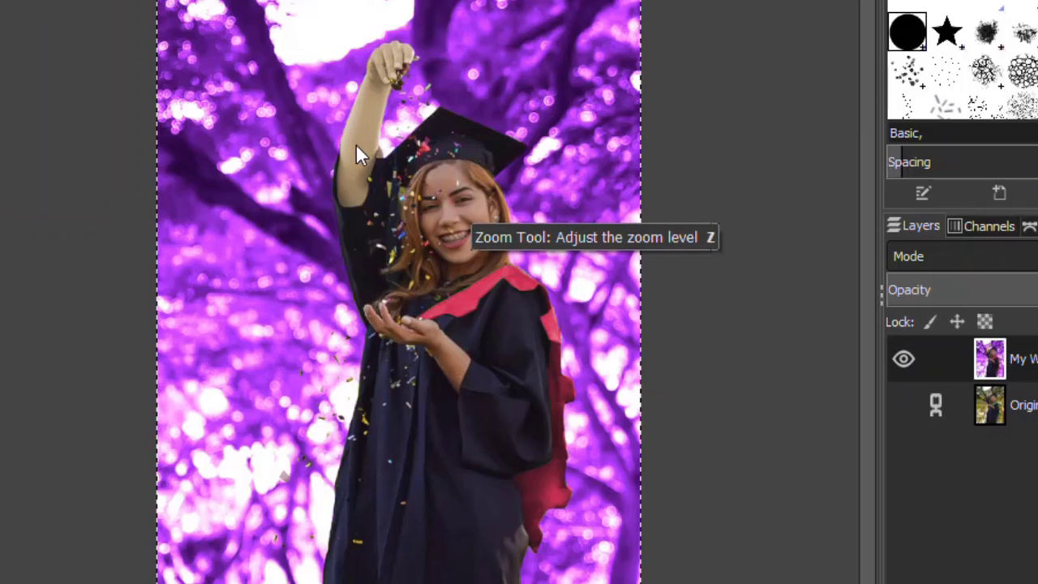
Zoom in on the face and lasso the cyan, green, beige, pink and blue confetti pieces
{"action": "left_click_drag", "start_coordinate": [355, 145], "coordinate": [544, 346]}
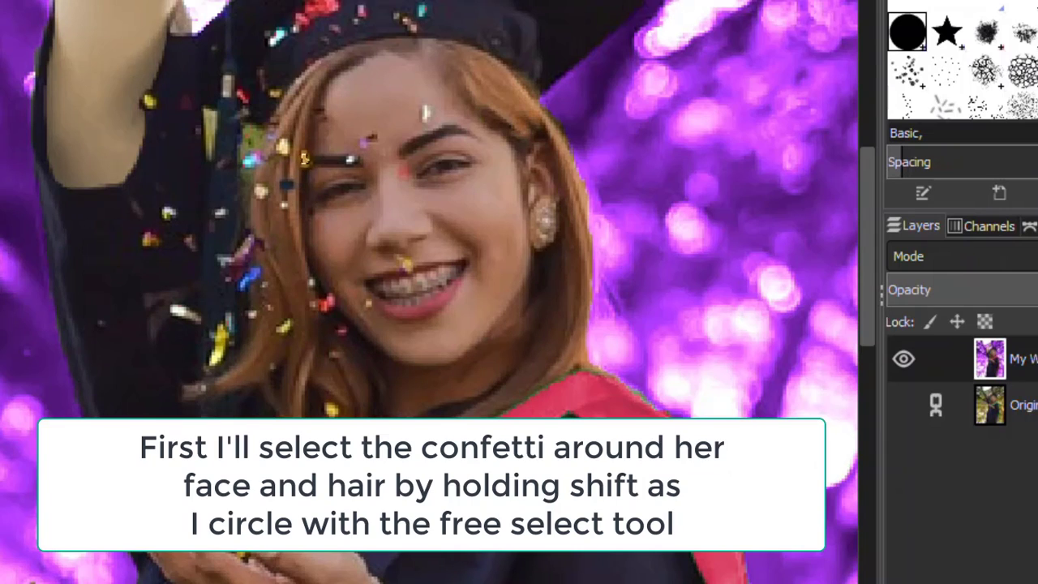
{"action": "scroll", "coordinate": [323, 86], "scroll_direction": "up", "scroll_amount": 3}
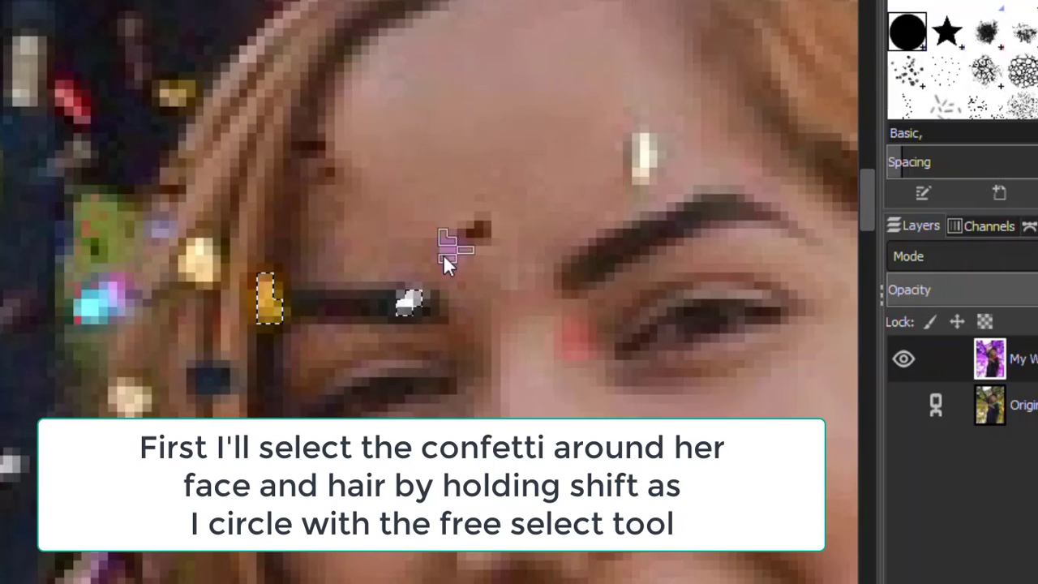
{"action": "left_click_drag", "start_coordinate": [635, 172], "coordinate": [623, 128]}
{"action": "key", "text": "Return"}
{"action": "mouse_move", "coordinate": [113, 279]}
{"action": "left_mouse_down"}
{"action": "mouse_move", "coordinate": [96, 299]}
{"action": "mouse_move", "coordinate": [114, 199]}
{"action": "mouse_move", "coordinate": [144, 270]}
{"action": "mouse_move", "coordinate": [113, 280]}
{"action": "left_mouse_up"}
{"action": "key", "text": "Return"}
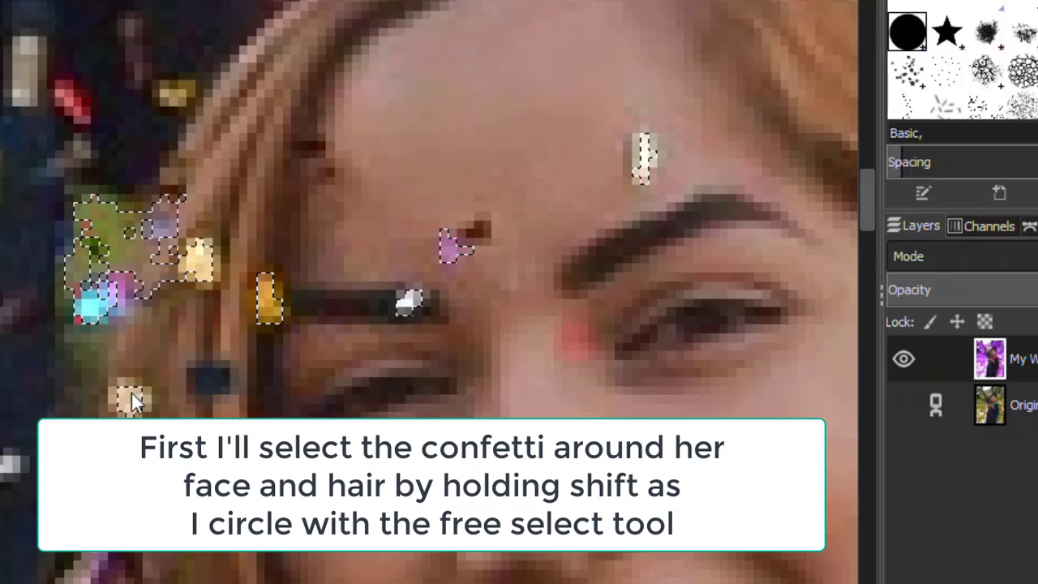
{"action": "left_click_drag", "start_coordinate": [134, 401], "coordinate": [115, 383]}
{"action": "key", "text": "Return"}
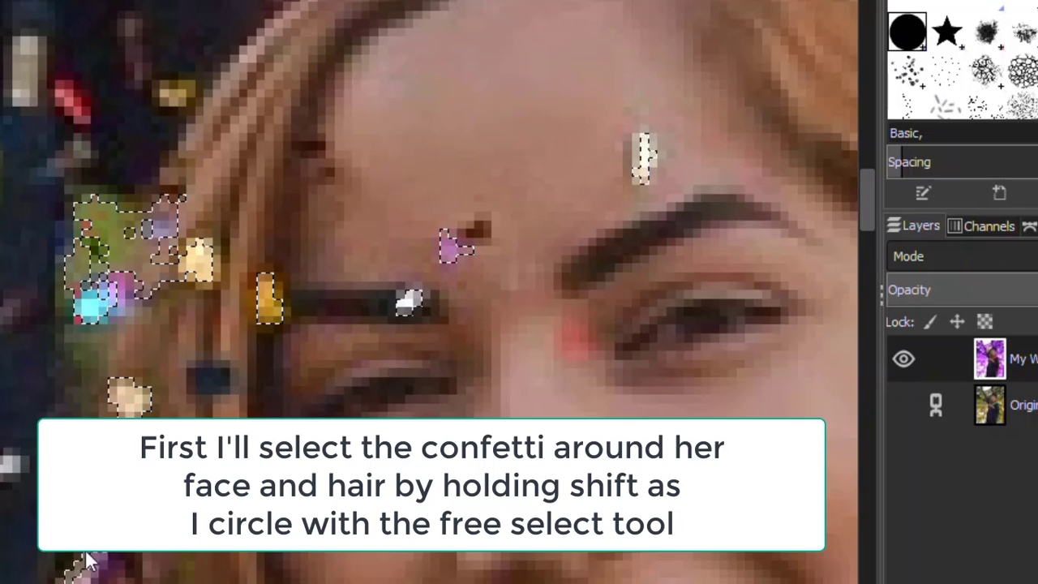
{"action": "scroll", "coordinate": [88, 561], "scroll_direction": "down", "scroll_amount": 5}
{"action": "mouse_move", "coordinate": [48, 284]}
{"action": "left_mouse_down"}
{"action": "mouse_move", "coordinate": [93, 217]}
{"action": "mouse_move", "coordinate": [116, 256]}
{"action": "mouse_move", "coordinate": [49, 283]}
{"action": "left_mouse_up"}
{"action": "key", "text": "Return"}
{"action": "mouse_move", "coordinate": [116, 394]}
{"action": "left_mouse_down"}
{"action": "mouse_move", "coordinate": [109, 303]}
{"action": "mouse_move", "coordinate": [62, 343]}
{"action": "mouse_move", "coordinate": [130, 363]}
{"action": "left_mouse_up"}
{"action": "key", "text": "Return"}
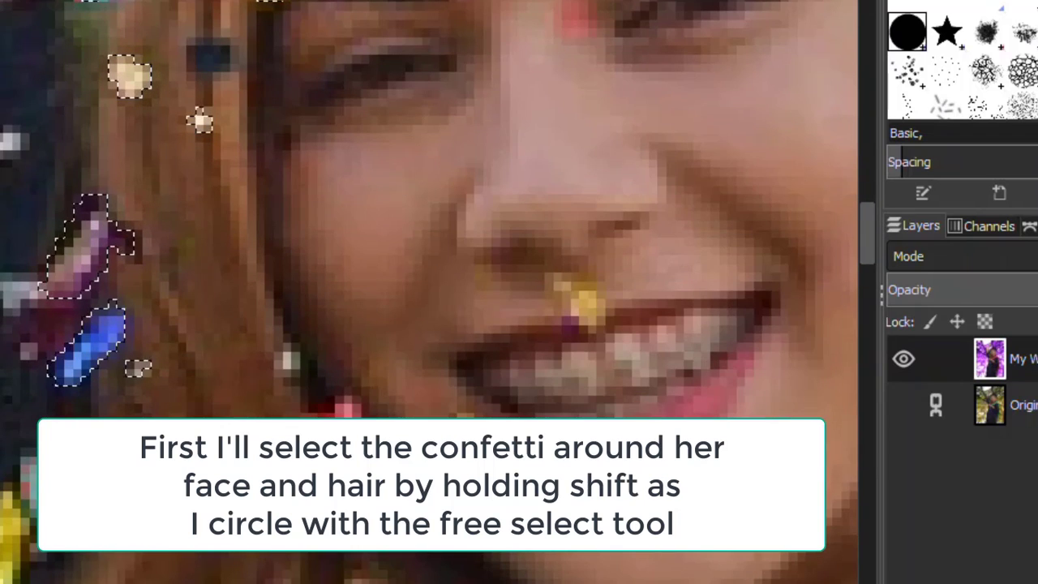
Add the hair confetti, yellow, pink-near-fingers and green-white pieces to the selection
{"action": "mouse_move", "coordinate": [301, 363]}
{"action": "left_mouse_down"}
{"action": "mouse_move", "coordinate": [340, 410]}
{"action": "mouse_move", "coordinate": [567, 278]}
{"action": "mouse_move", "coordinate": [388, 531]}
{"action": "left_mouse_up"}
{"action": "scroll", "coordinate": [378, 214], "scroll_direction": "down", "scroll_amount": 5}
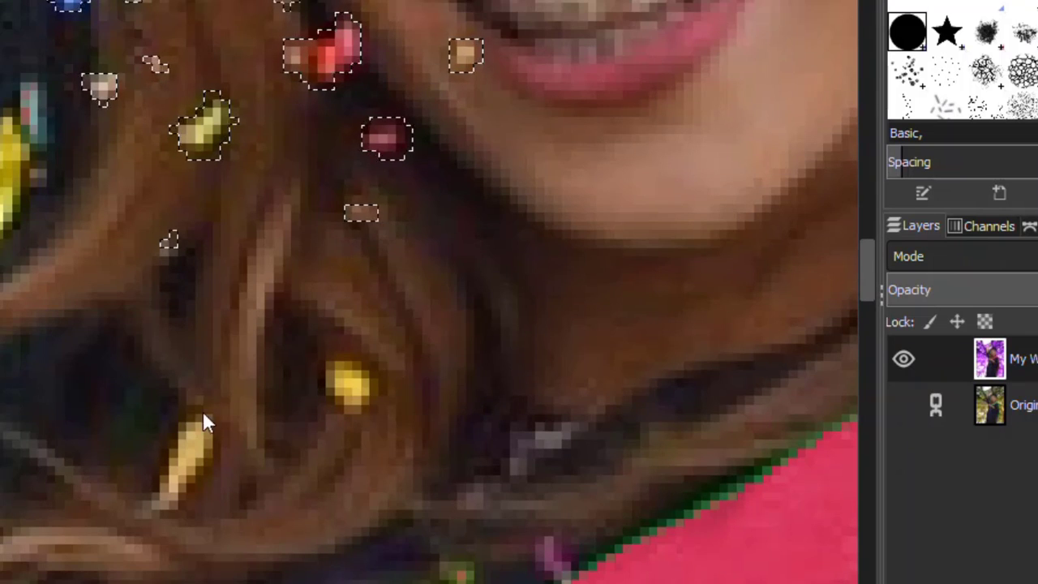
{"action": "left_click_drag", "start_coordinate": [204, 422], "coordinate": [188, 442]}
{"action": "left_click_drag", "start_coordinate": [341, 361], "coordinate": [359, 364]}
{"action": "key", "text": "Return"}
{"action": "scroll", "coordinate": [794, 310], "scroll_direction": "left", "scroll_amount": 5}
{"action": "scroll", "coordinate": [794, 298], "scroll_direction": "down", "scroll_amount": 4}
{"action": "scroll", "coordinate": [336, 435], "scroll_direction": "down", "scroll_amount": 2}
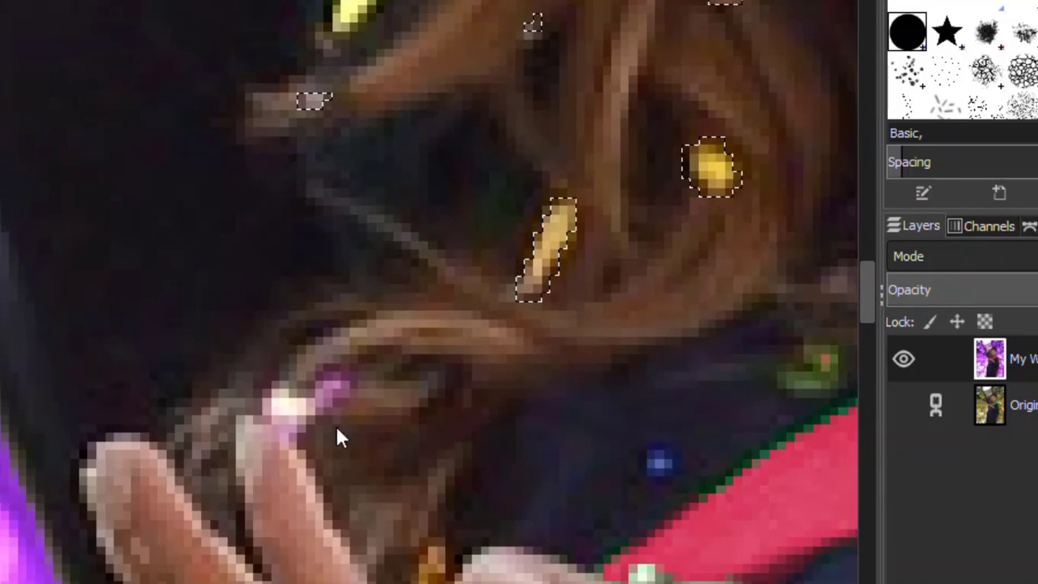
{"action": "mouse_move", "coordinate": [335, 436]}
{"action": "left_mouse_down"}
{"action": "mouse_move", "coordinate": [310, 381]}
{"action": "mouse_move", "coordinate": [297, 440]}
{"action": "left_mouse_up"}
{"action": "key", "text": "Return"}
{"action": "scroll", "coordinate": [650, 366], "scroll_direction": "down", "scroll_amount": 5}
{"action": "left_click_drag", "start_coordinate": [650, 366], "coordinate": [643, 365]}
{"action": "key", "text": "Return"}
Add the remaining yellow, blue, green, brown and dark blue confetti pieces to the selection
{"action": "left_click_drag", "start_coordinate": [442, 423], "coordinate": [437, 353]}
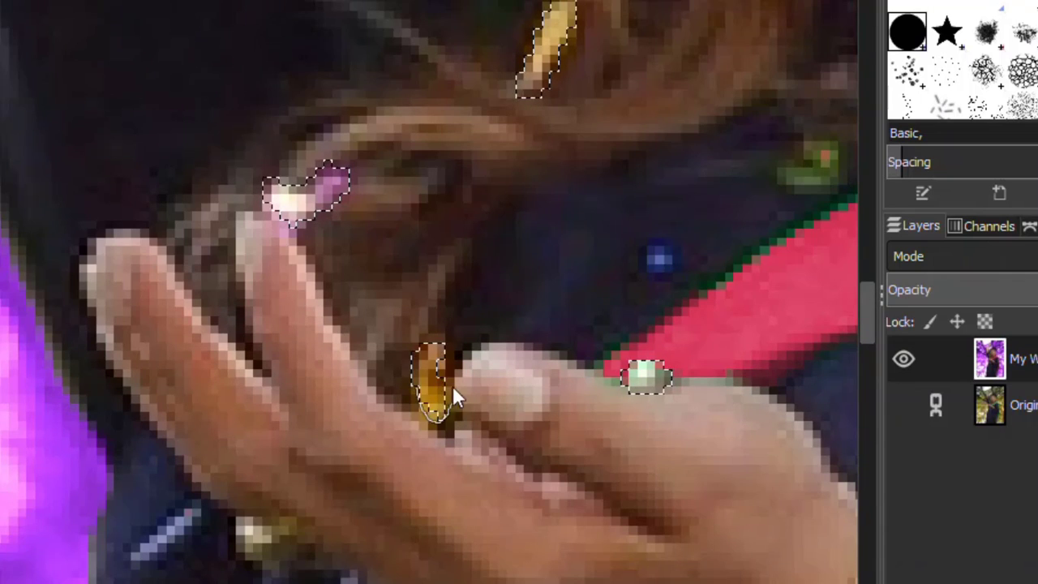
{"action": "left_click_drag", "start_coordinate": [671, 261], "coordinate": [658, 256]}
{"action": "key", "text": "Return"}
{"action": "left_click_drag", "start_coordinate": [811, 154], "coordinate": [793, 146]}
{"action": "key", "text": "Return"}
{"action": "scroll", "coordinate": [792, 146], "scroll_direction": "down", "scroll_amount": 3}
{"action": "scroll", "coordinate": [853, 190], "scroll_direction": "up", "scroll_amount": 10}
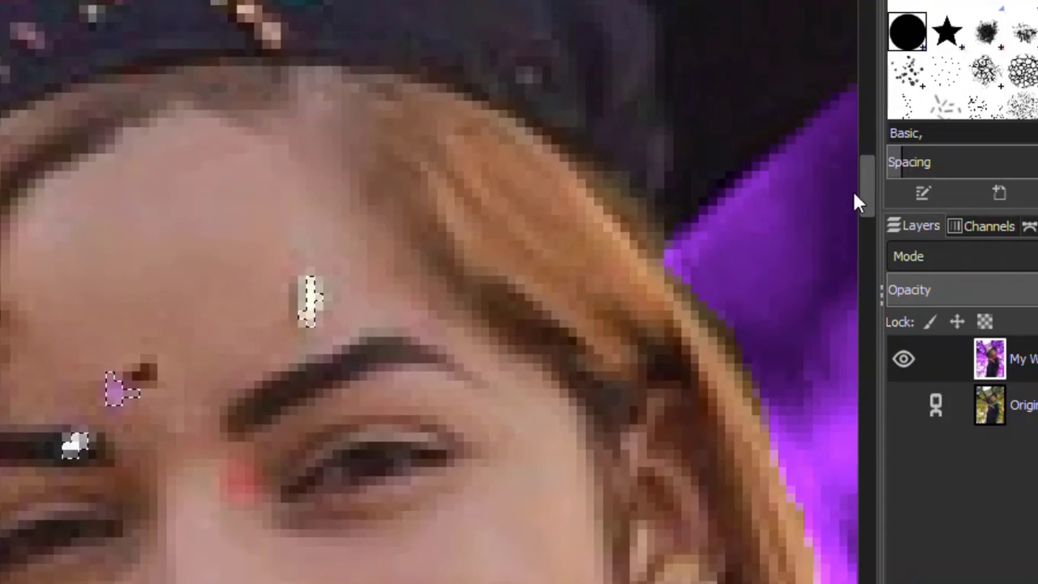
{"action": "left_click_drag", "start_coordinate": [108, 366], "coordinate": [114, 381]}
{"action": "key", "text": "Return"}
{"action": "scroll", "coordinate": [162, 405], "scroll_direction": "left", "scroll_amount": 5}
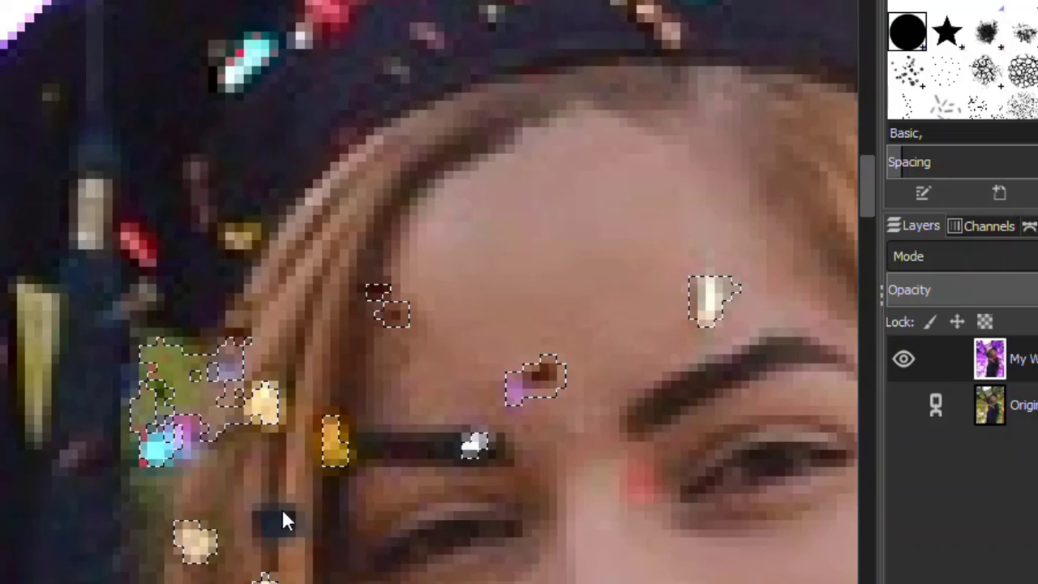
{"action": "left_click_drag", "start_coordinate": [283, 519], "coordinate": [243, 511]}
{"action": "key", "text": "Return"}
{"action": "mouse_move", "coordinate": [260, 387]}
{"action": "left_mouse_down"}
{"action": "mouse_move", "coordinate": [251, 426]}
{"action": "mouse_move", "coordinate": [175, 360]}
{"action": "left_mouse_up"}
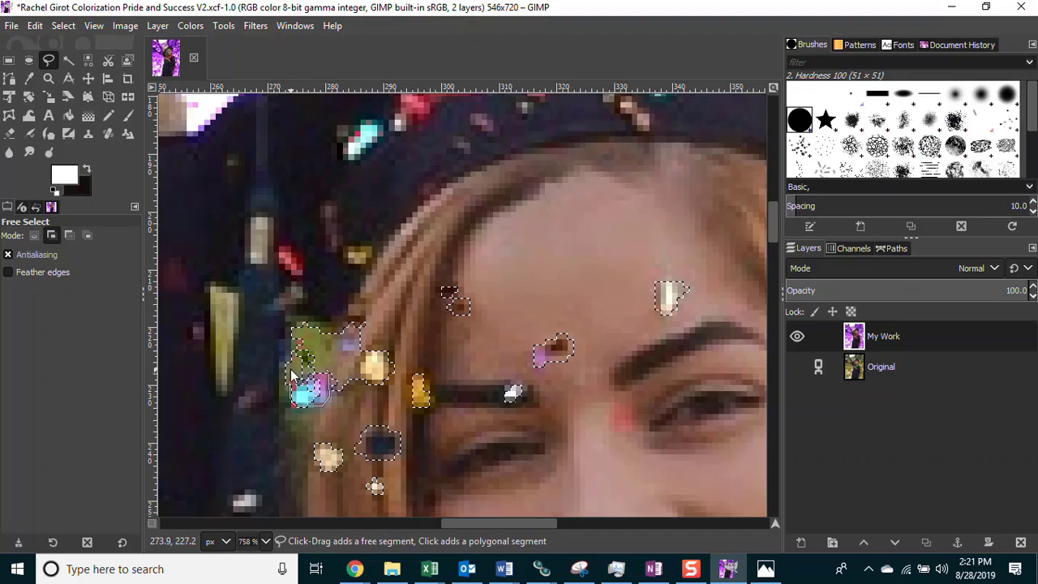
{"action": "key", "text": "Return"}
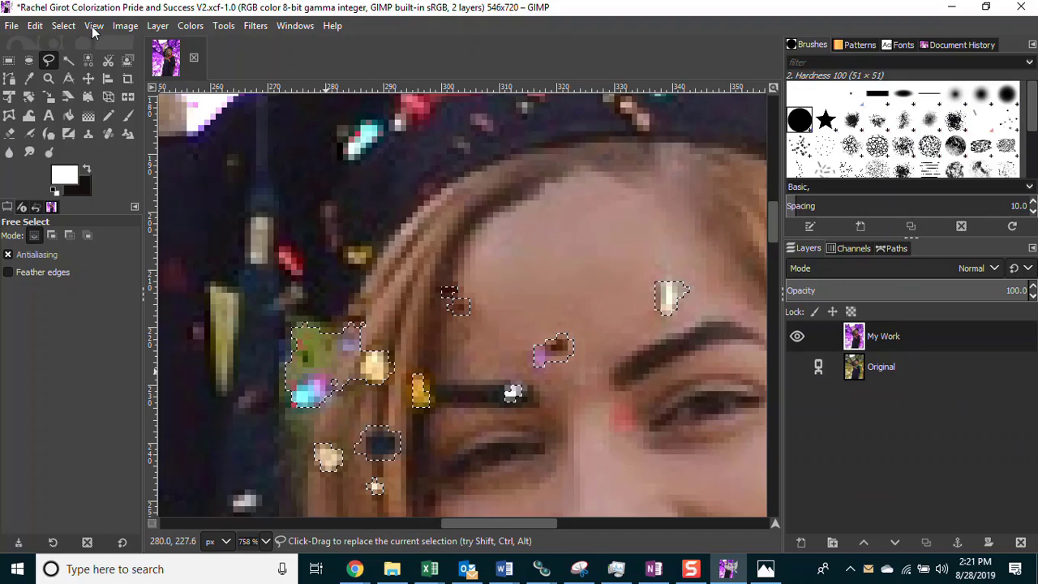
Fit the image, invert the confetti selection, and lasso the graduate's face and body
{"action": "left_click", "coordinate": [94, 25]}
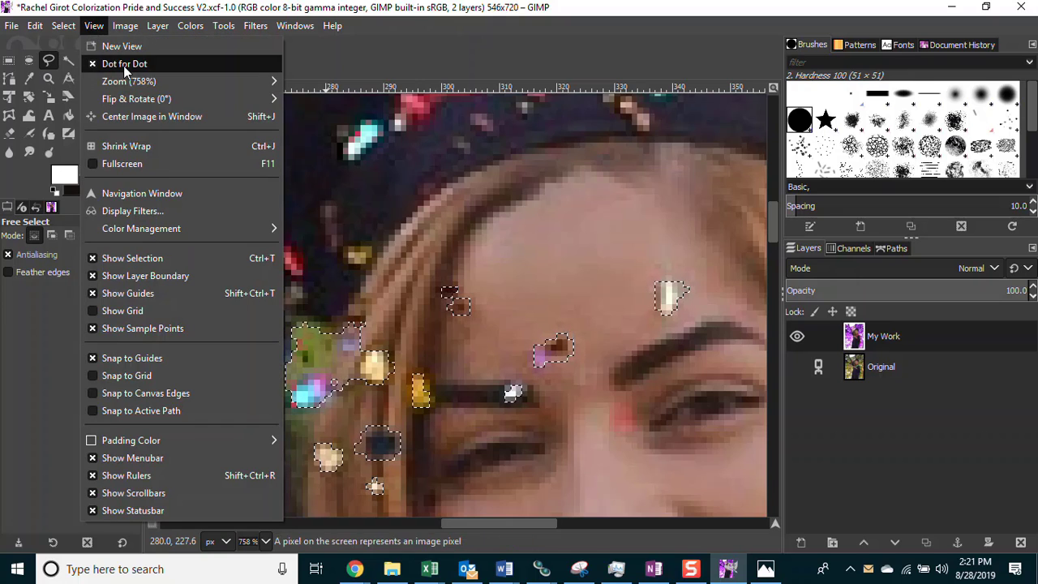
{"action": "mouse_move", "coordinate": [121, 81]}
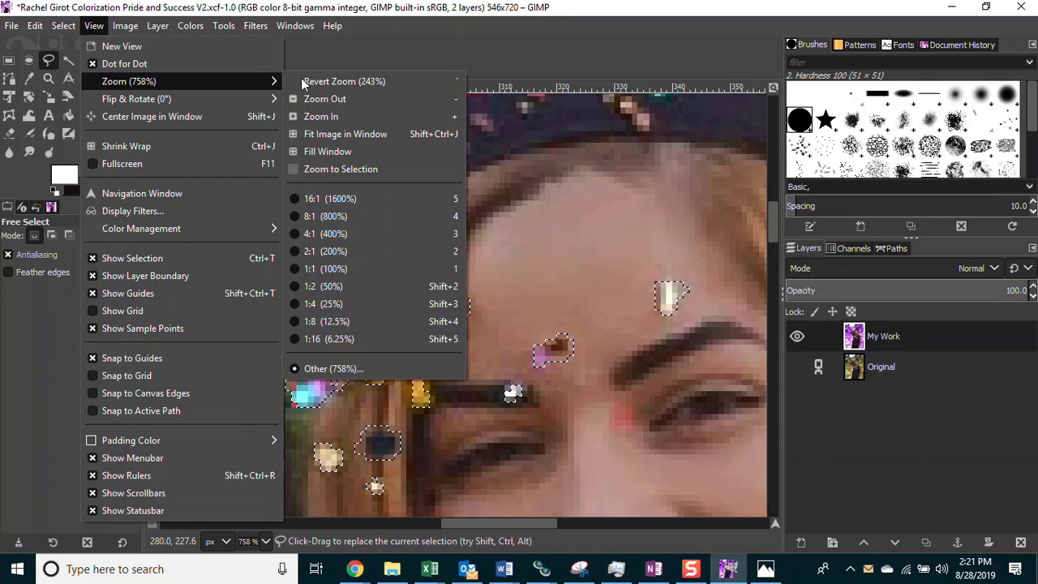
{"action": "left_click", "coordinate": [322, 132]}
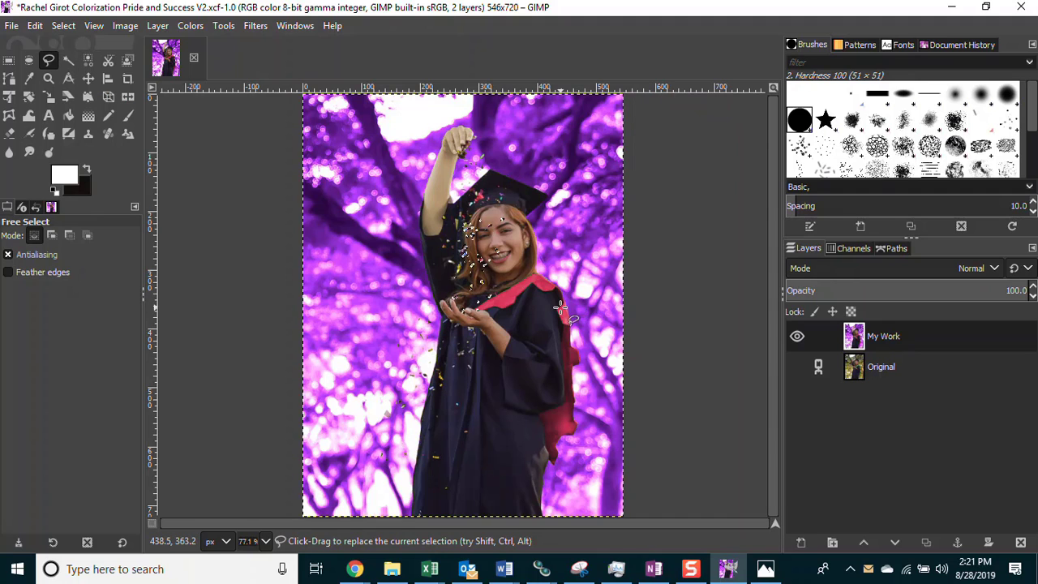
{"action": "left_click", "coordinate": [61, 25]}
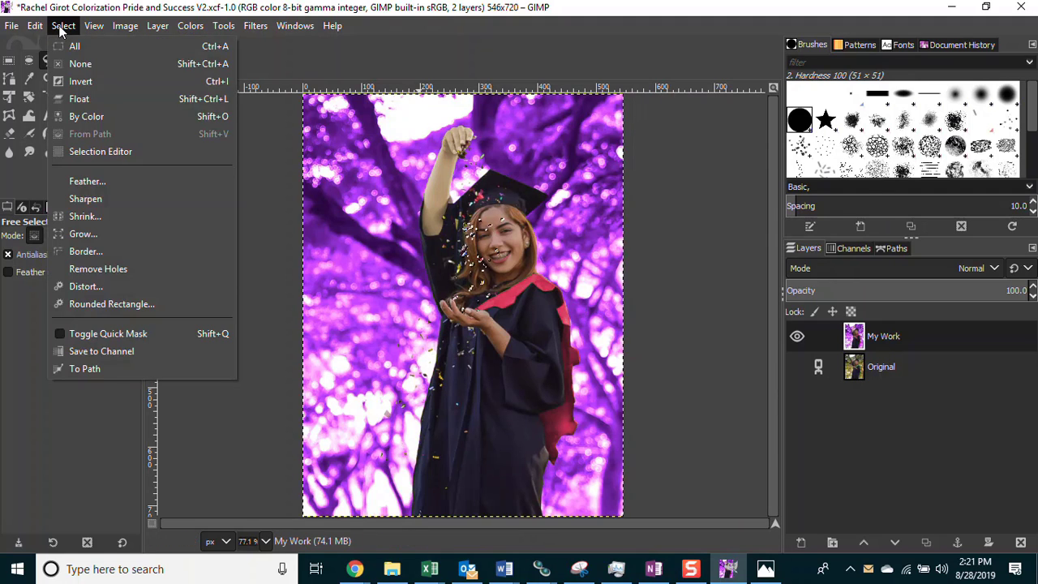
{"action": "left_click", "coordinate": [81, 81]}
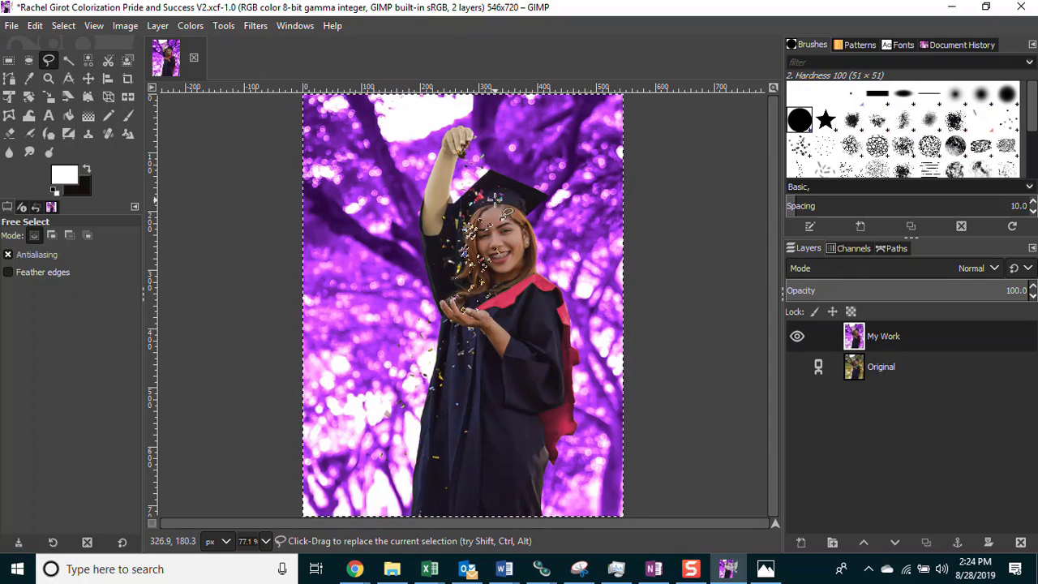
{"action": "mouse_move", "coordinate": [511, 206]}
{"action": "left_mouse_down"}
{"action": "mouse_move", "coordinate": [694, 369]}
{"action": "mouse_move", "coordinate": [511, 206]}
{"action": "left_mouse_up"}
{"action": "key", "text": "Return"}
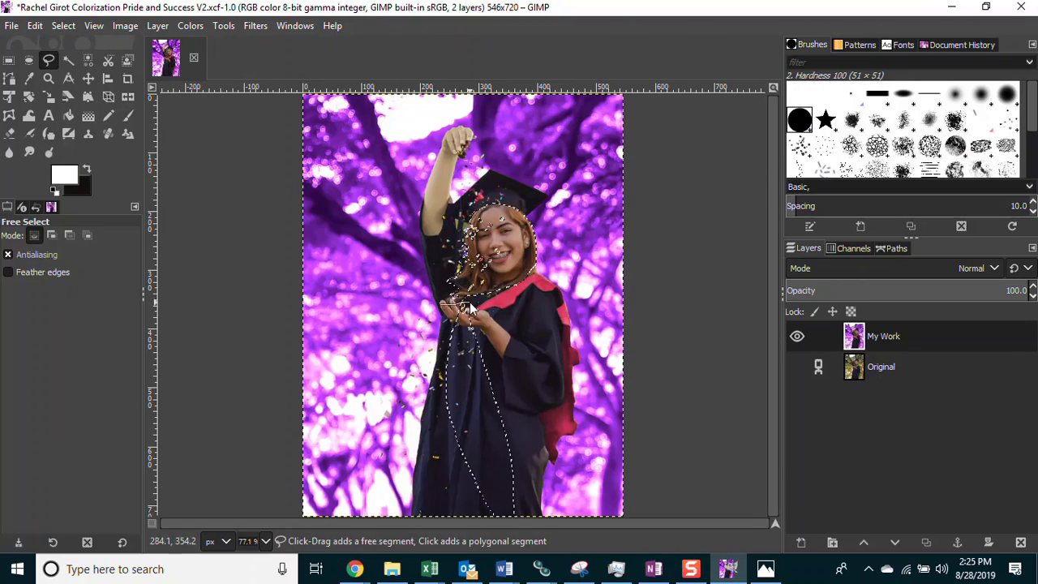
Trace the selection edge down the body and arm, then zoom closely on the hand
{"action": "left_click_drag", "start_coordinate": [455, 305], "coordinate": [404, 457]}
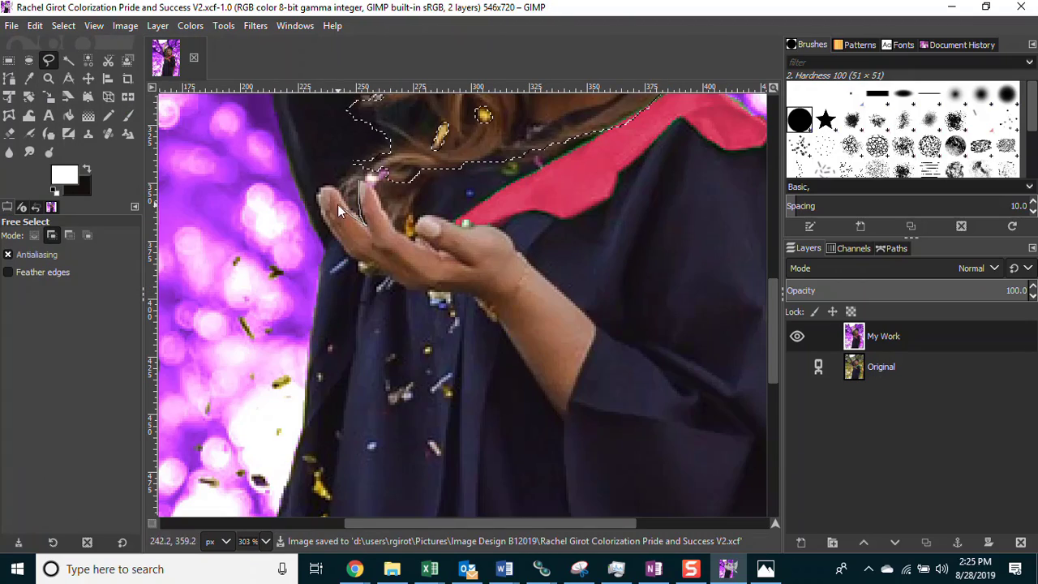
{"action": "left_click_drag", "start_coordinate": [507, 329], "coordinate": [592, 341]}
{"action": "key", "text": "Return"}
{"action": "key", "text": "z"}
{"action": "left_click_drag", "start_coordinate": [297, 144], "coordinate": [492, 332]}
{"action": "key", "text": "f"}
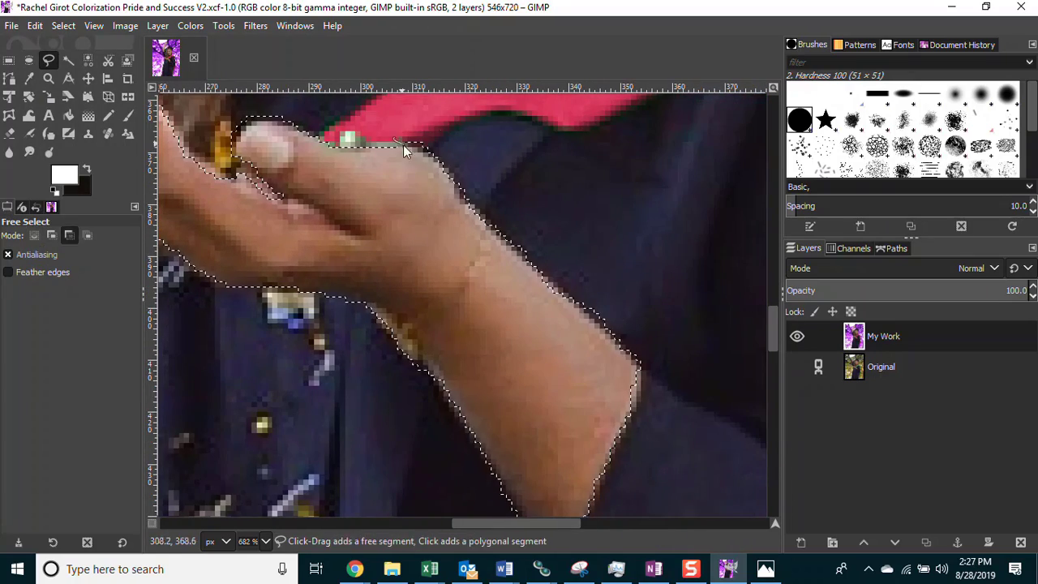
{"action": "key", "text": "Return"}
Refine the freehand selection along the hand and hair edges
{"action": "scroll", "coordinate": [774, 330], "scroll_direction": "down", "scroll_amount": 3}
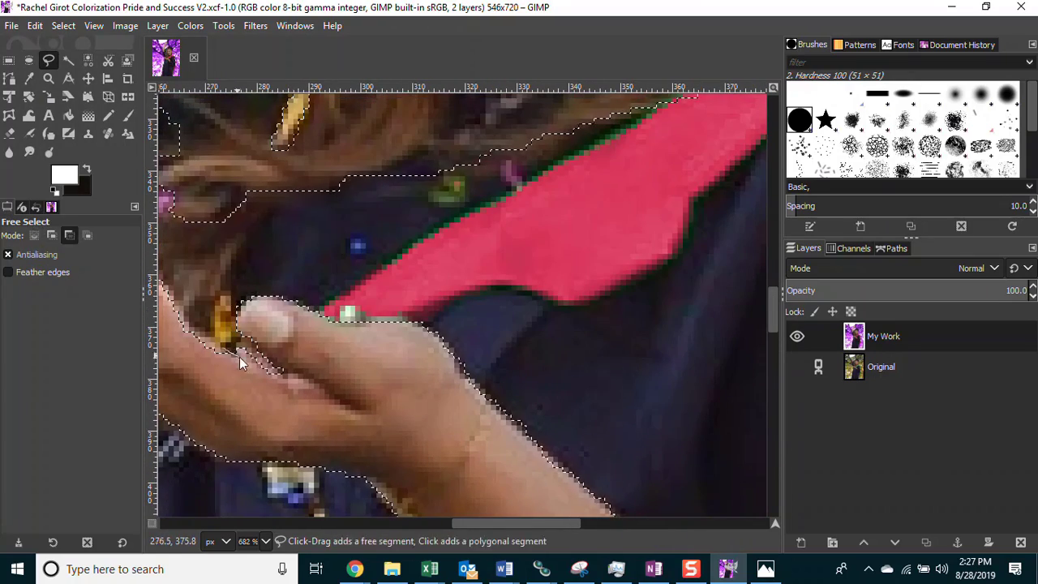
{"action": "key", "text": "Return"}
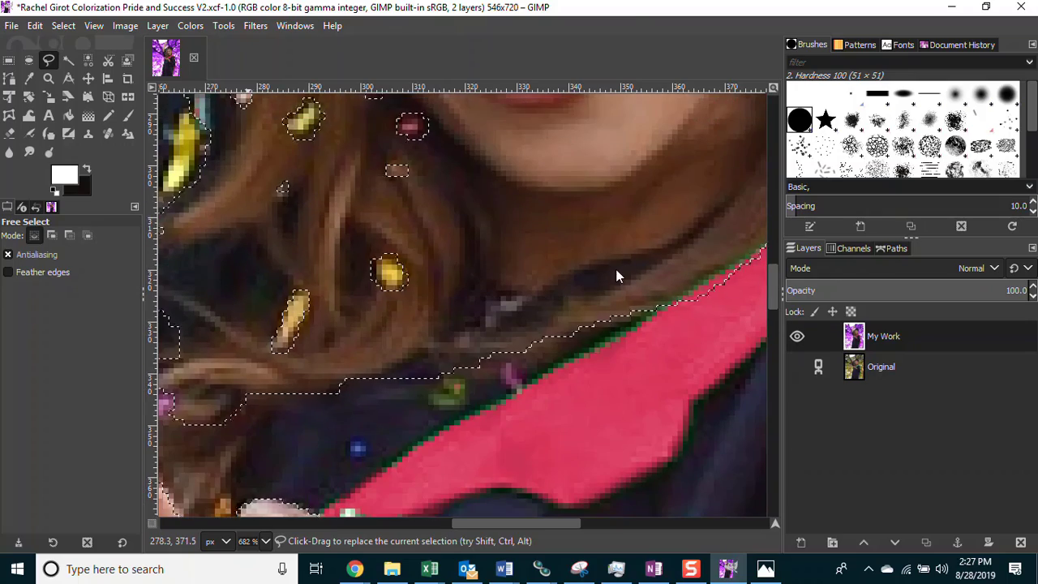
{"action": "left_click_drag", "start_coordinate": [617, 277], "coordinate": [435, 391]}
{"action": "key", "text": "Return"}
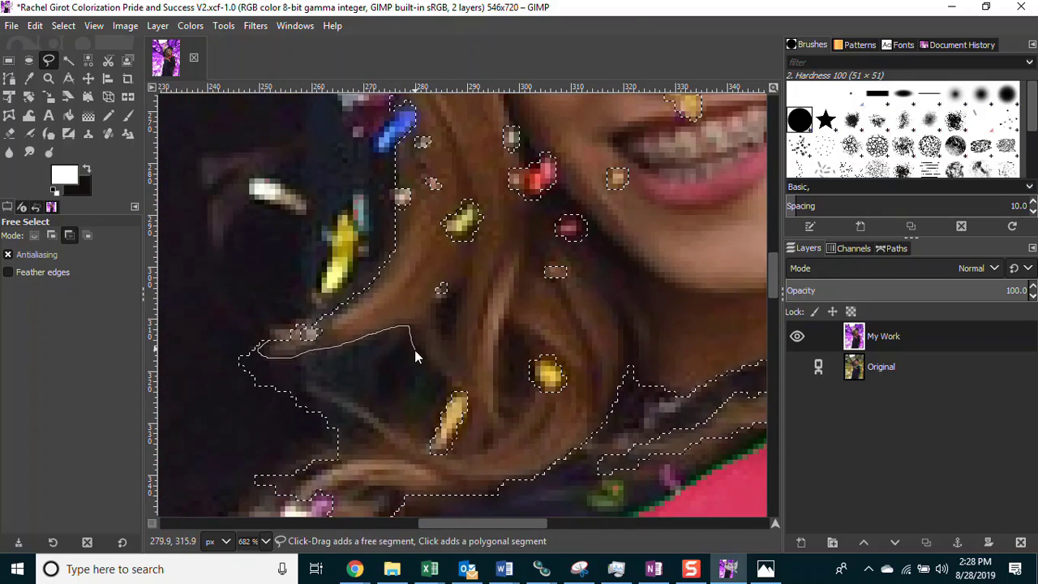
{"action": "left_click_drag", "start_coordinate": [417, 352], "coordinate": [276, 341]}
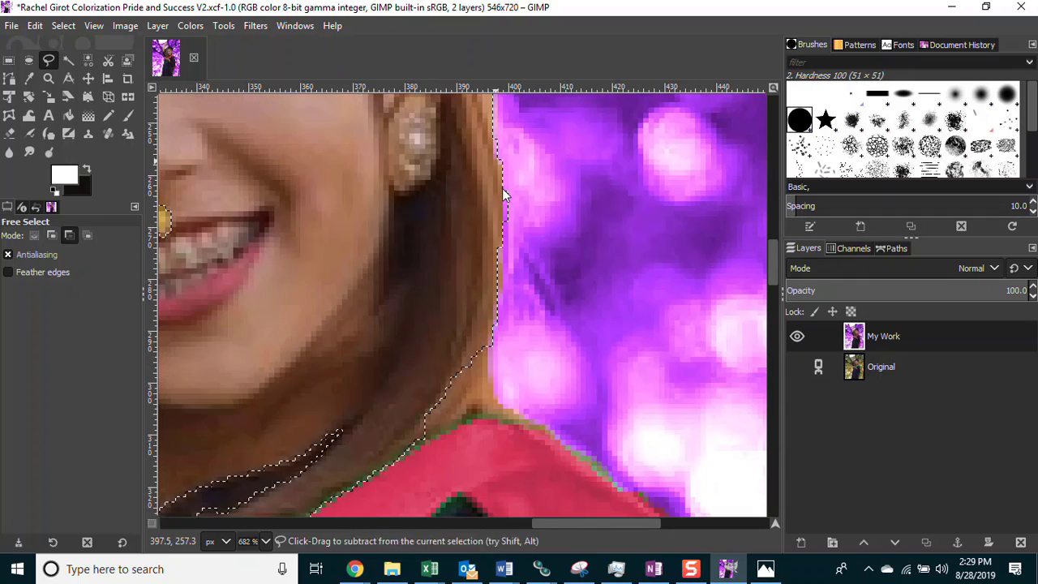
{"action": "left_click", "coordinate": [94, 25]}
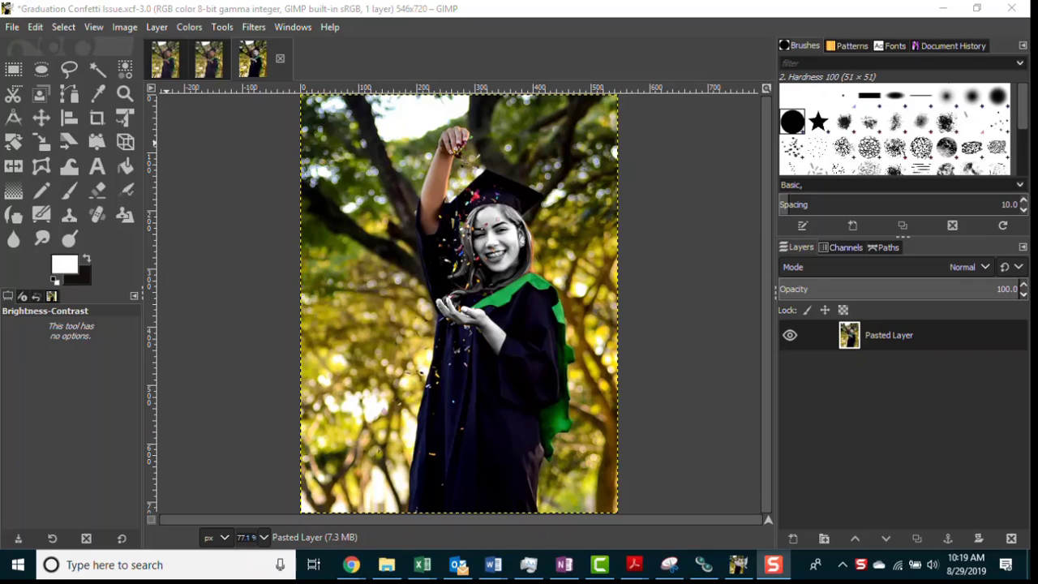
Create a new image from the clipboard photo, view it at 100%, and zoom on the face
{"action": "left_click", "coordinate": [10, 31]}
{"action": "mouse_move", "coordinate": [41, 63]}
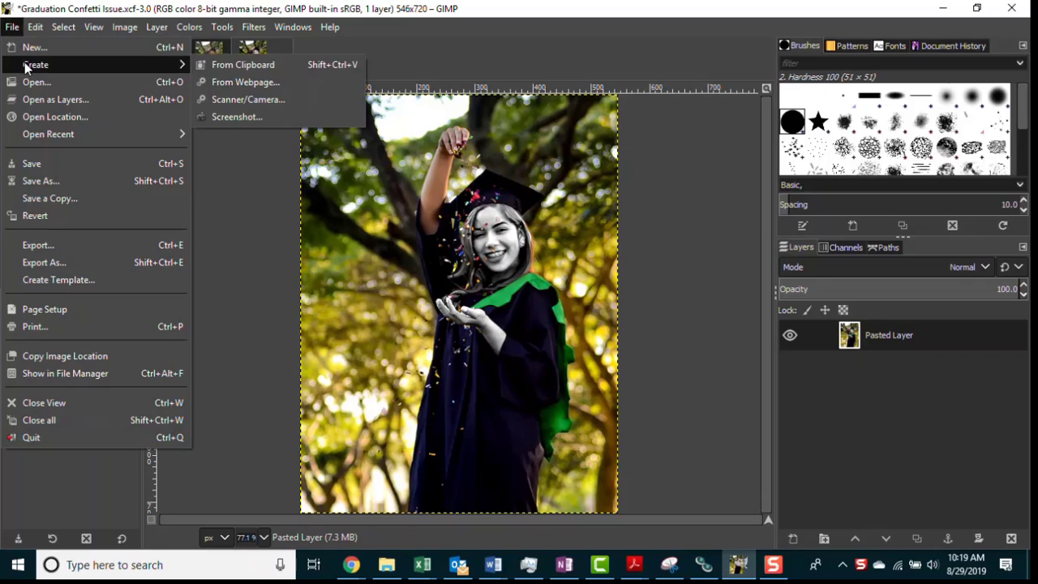
{"action": "left_click", "coordinate": [240, 62]}
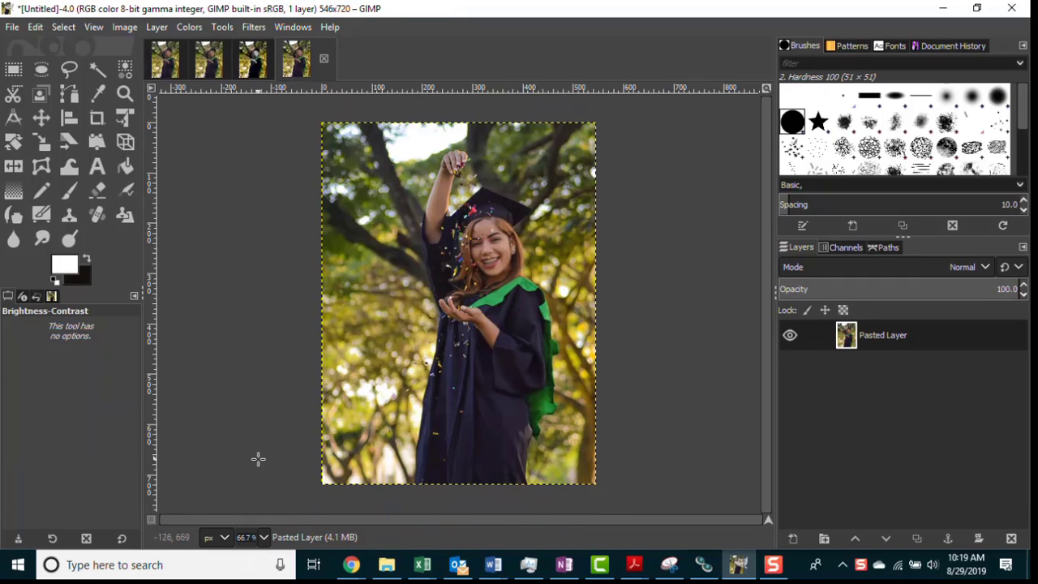
{"action": "left_click", "coordinate": [263, 537]}
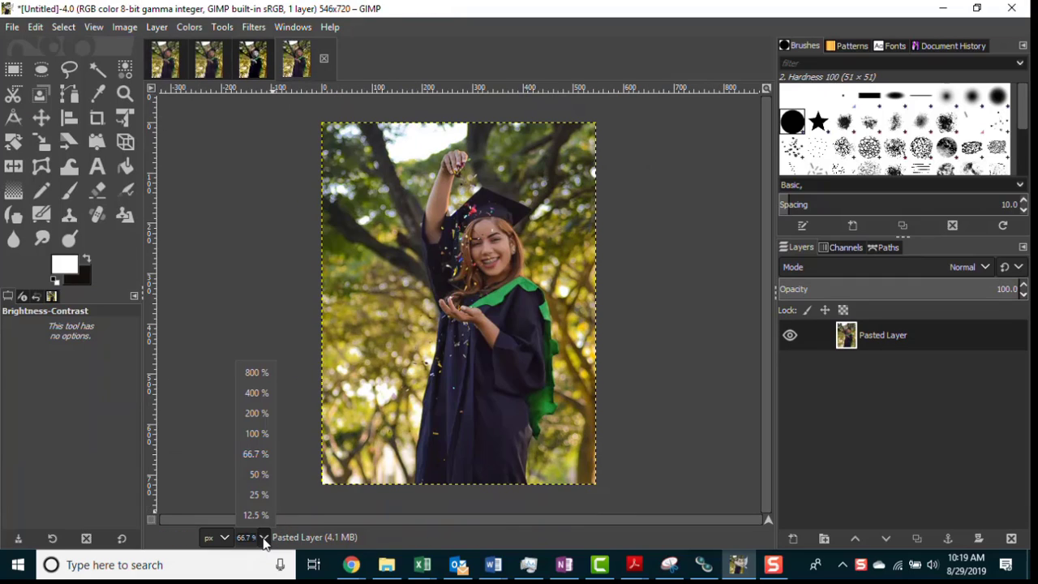
{"action": "left_click", "coordinate": [255, 432]}
{"action": "left_click", "coordinate": [125, 94]}
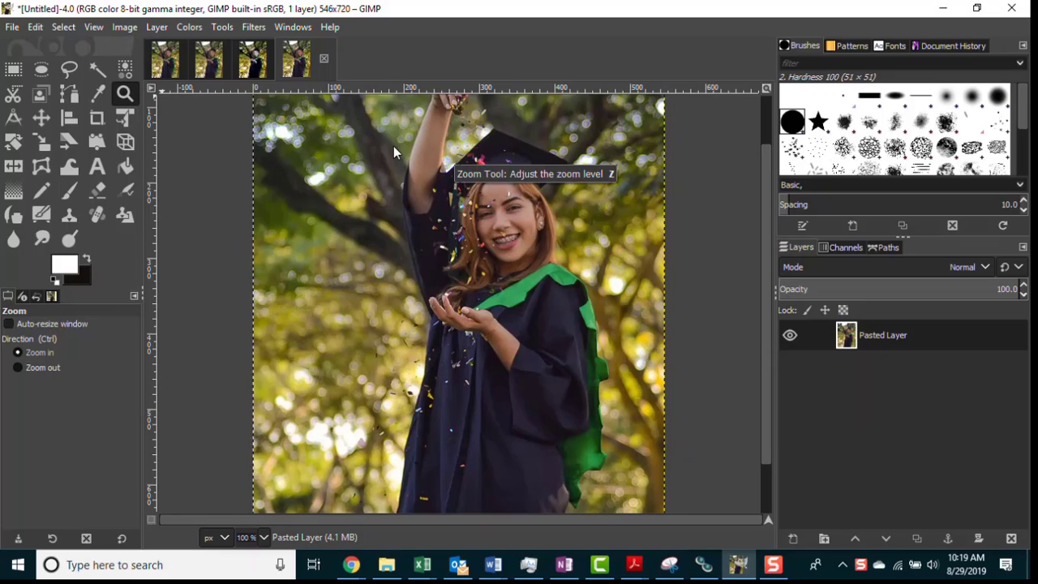
{"action": "left_click_drag", "start_coordinate": [397, 133], "coordinate": [591, 379]}
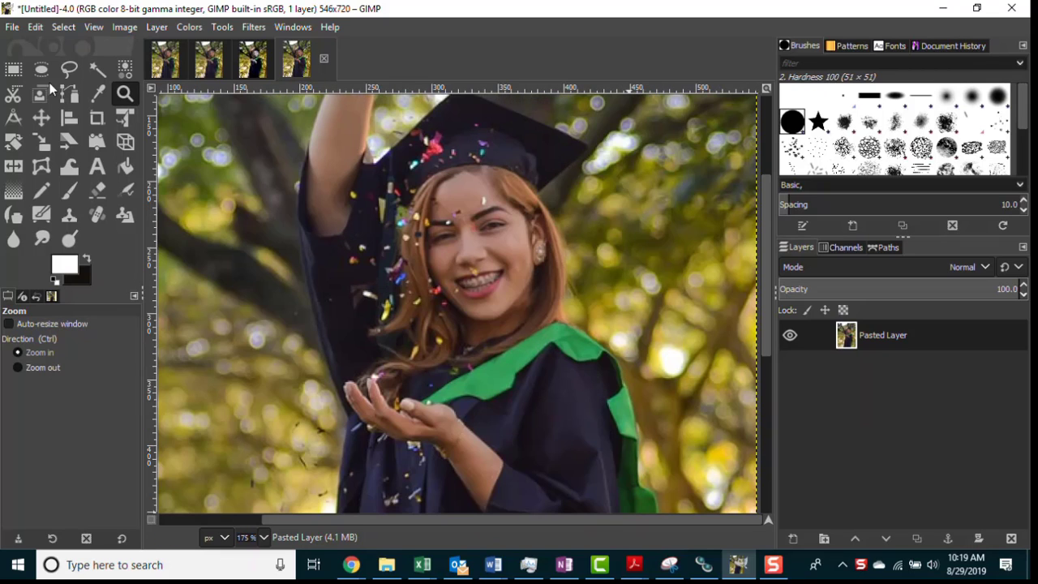
Save the new image as 'Graduation Confetti 2.xcf'
{"action": "left_click", "coordinate": [11, 27]}
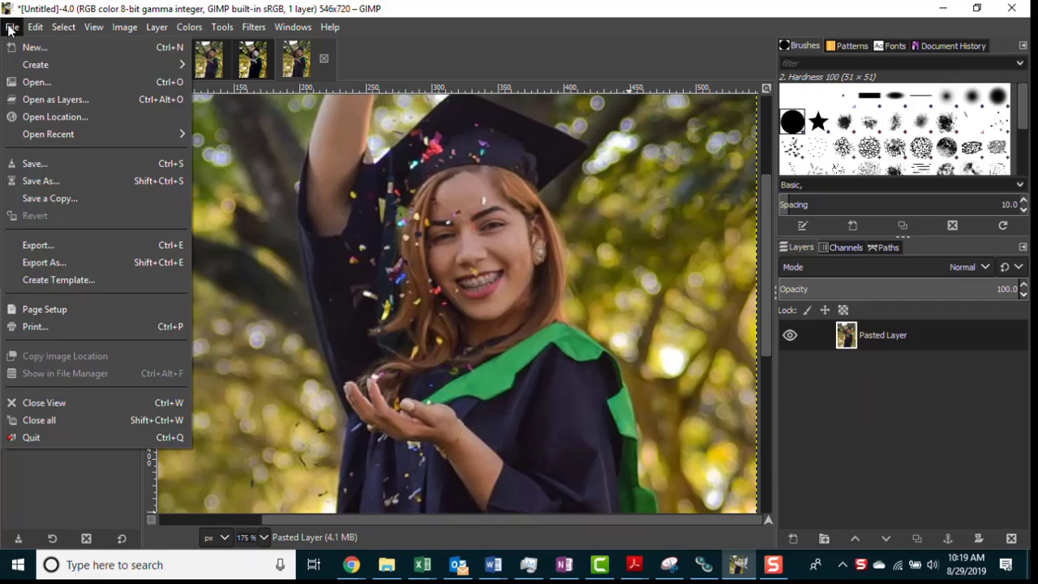
{"action": "left_click", "coordinate": [23, 161]}
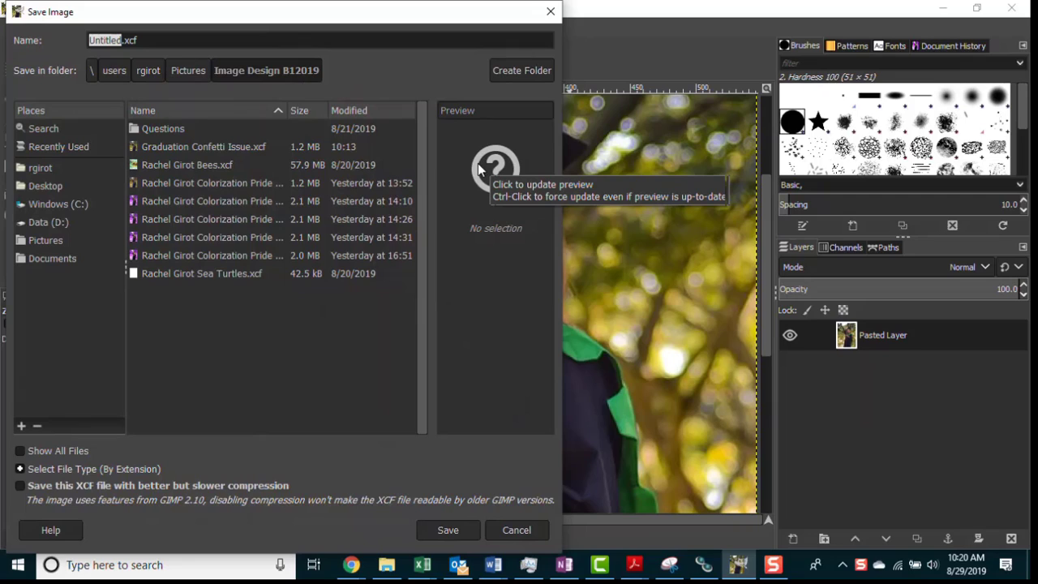
{"action": "type", "text": "Graduation"}
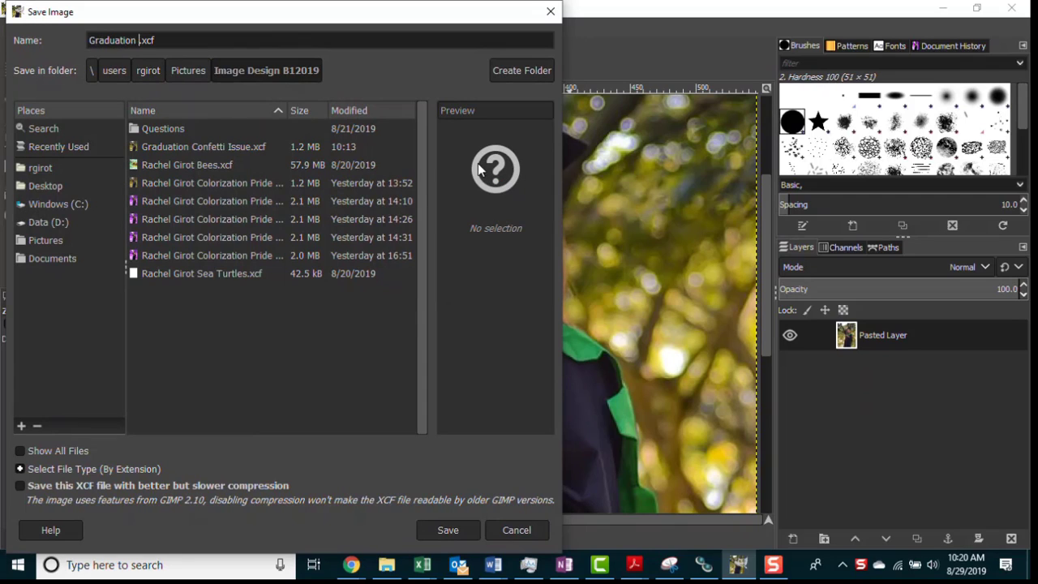
{"action": "type", "text": " Confetti"}
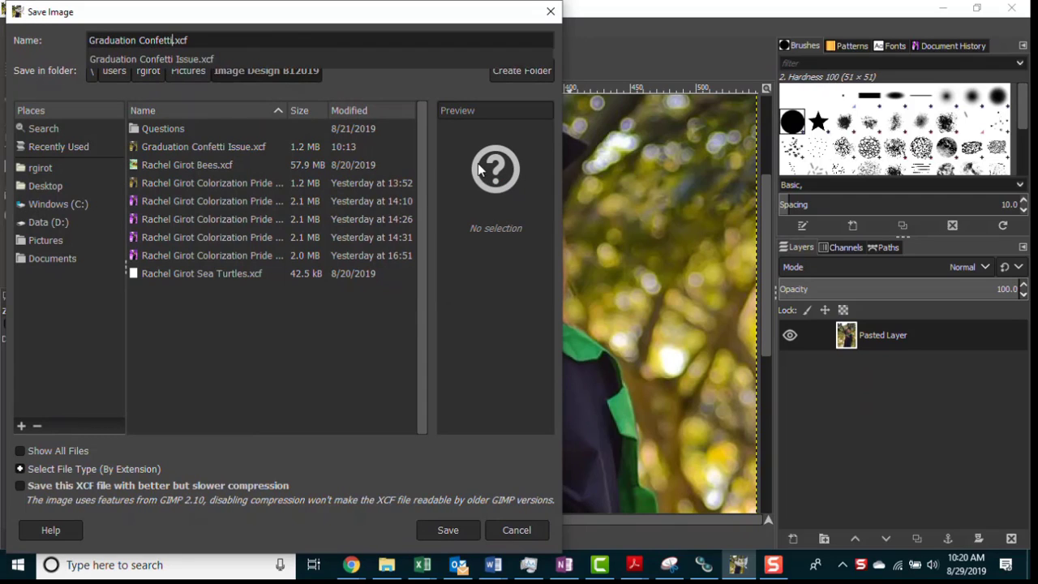
{"action": "type", "text": " 2"}
{"action": "key", "text": "Return"}
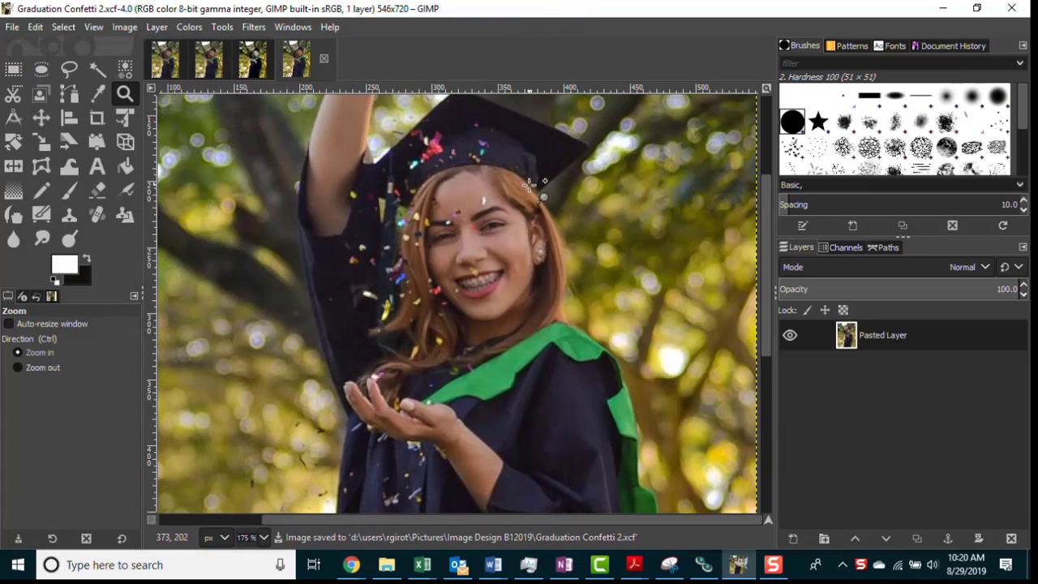
Freehand-select the hair and stole outline, then add the raised arm outline to the selection
{"action": "left_click", "coordinate": [69, 68]}
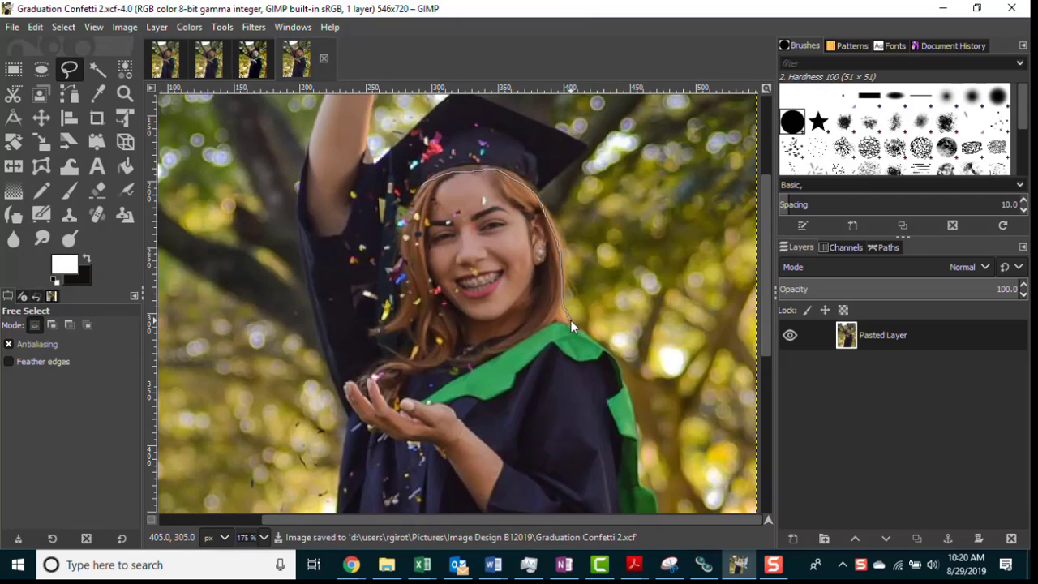
{"action": "mouse_move", "coordinate": [556, 318]}
{"action": "left_mouse_down"}
{"action": "mouse_move", "coordinate": [498, 360]}
{"action": "mouse_move", "coordinate": [452, 362]}
{"action": "left_mouse_up"}
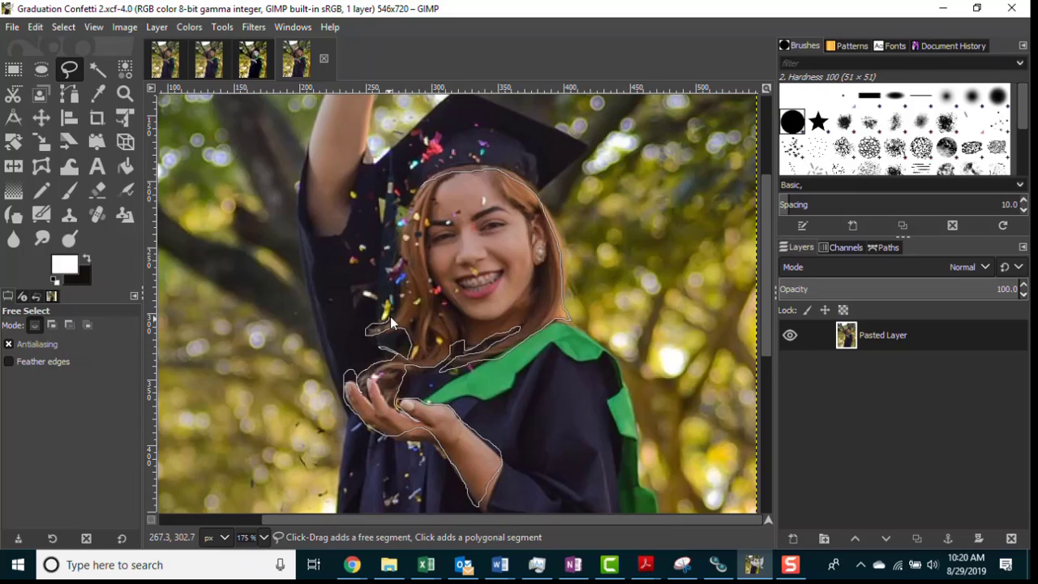
{"action": "left_click", "coordinate": [420, 189]}
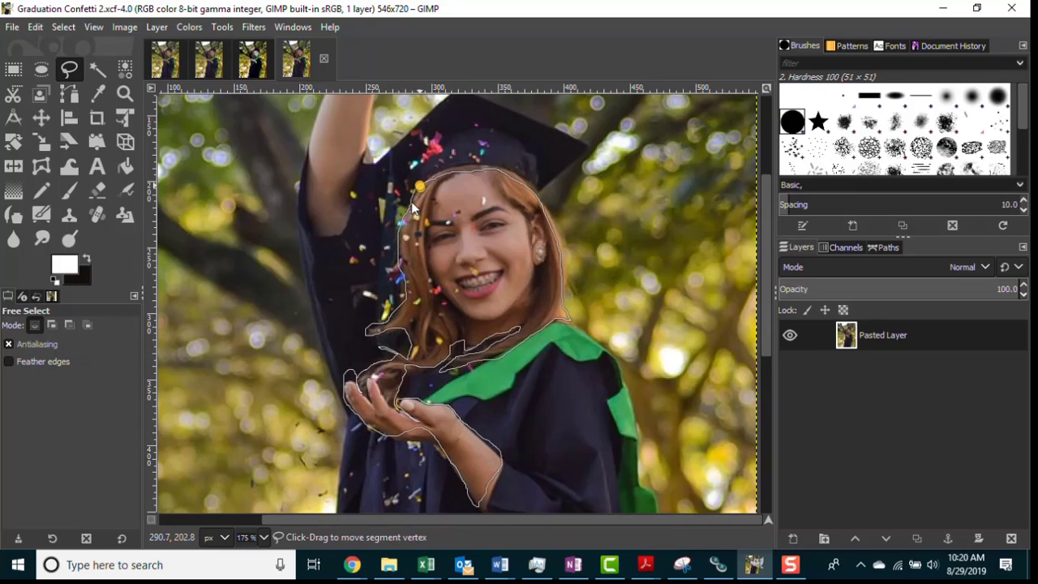
{"action": "key", "text": "Return"}
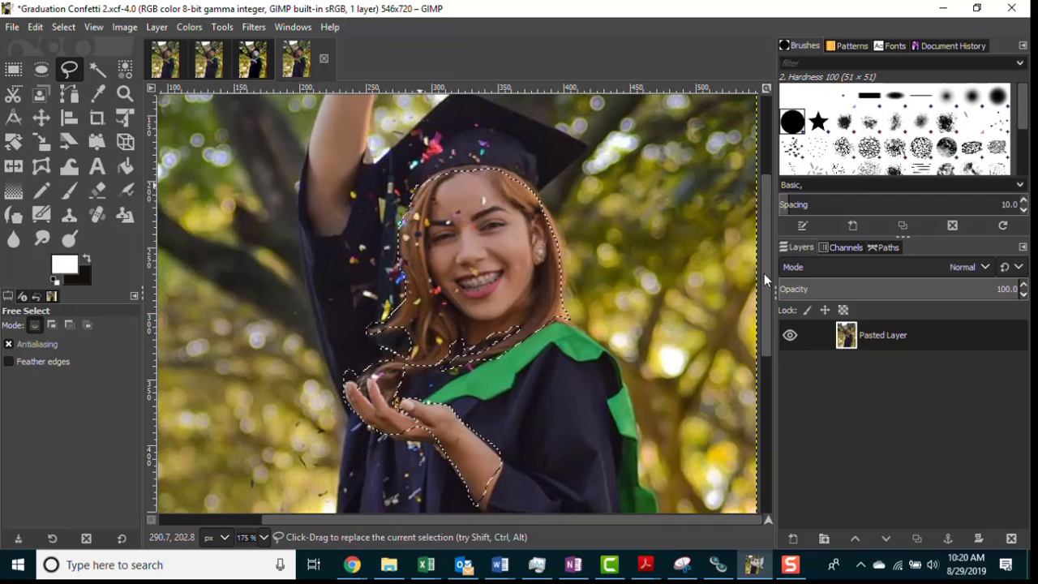
{"action": "left_click_drag", "start_coordinate": [766, 283], "coordinate": [763, 222]}
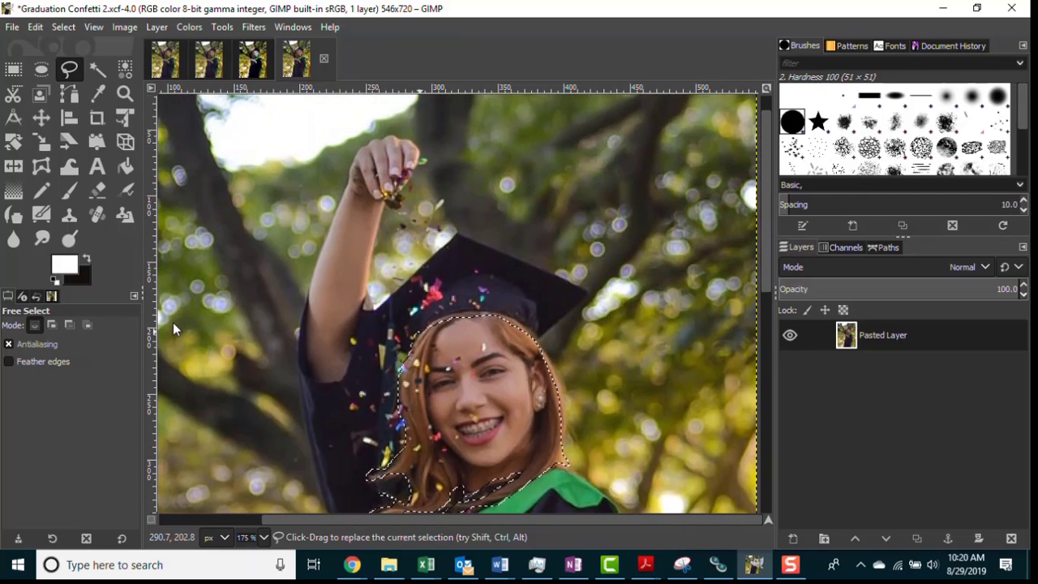
{"action": "key", "text": "shift"}
{"action": "left_click", "coordinate": [339, 378], "text": "shift"}
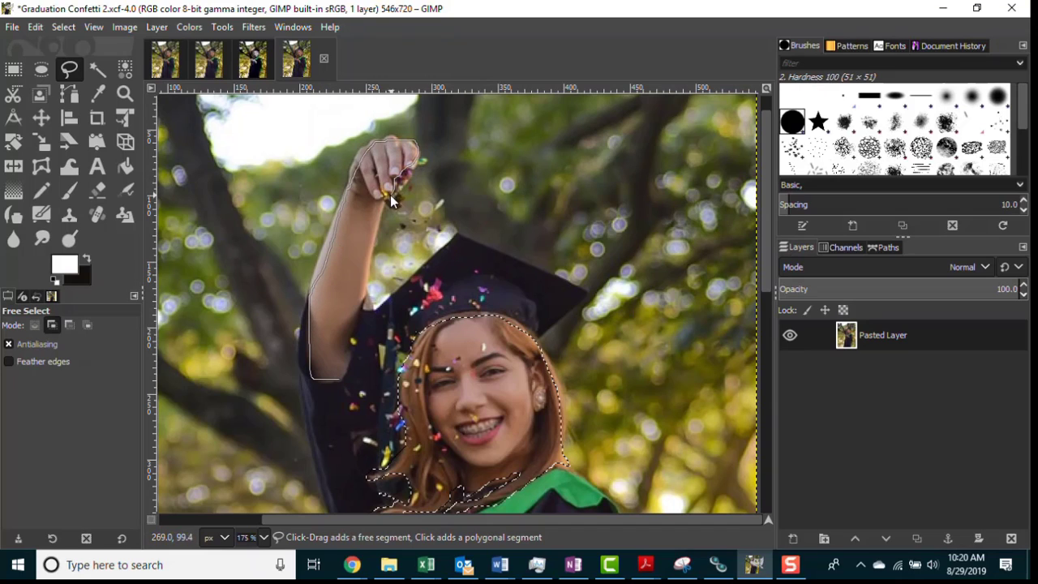
{"action": "mouse_move", "coordinate": [378, 197]}
{"action": "left_mouse_down"}
{"action": "mouse_move", "coordinate": [386, 203]}
{"action": "mouse_move", "coordinate": [360, 294]}
{"action": "left_mouse_up"}
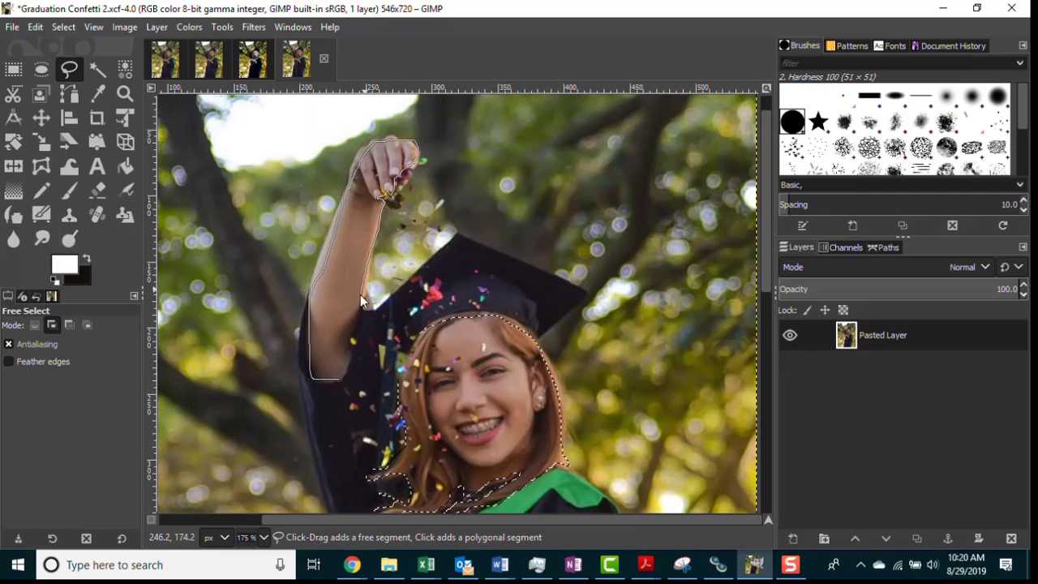
{"action": "left_click", "coordinate": [339, 379]}
{"action": "key", "text": "Return"}
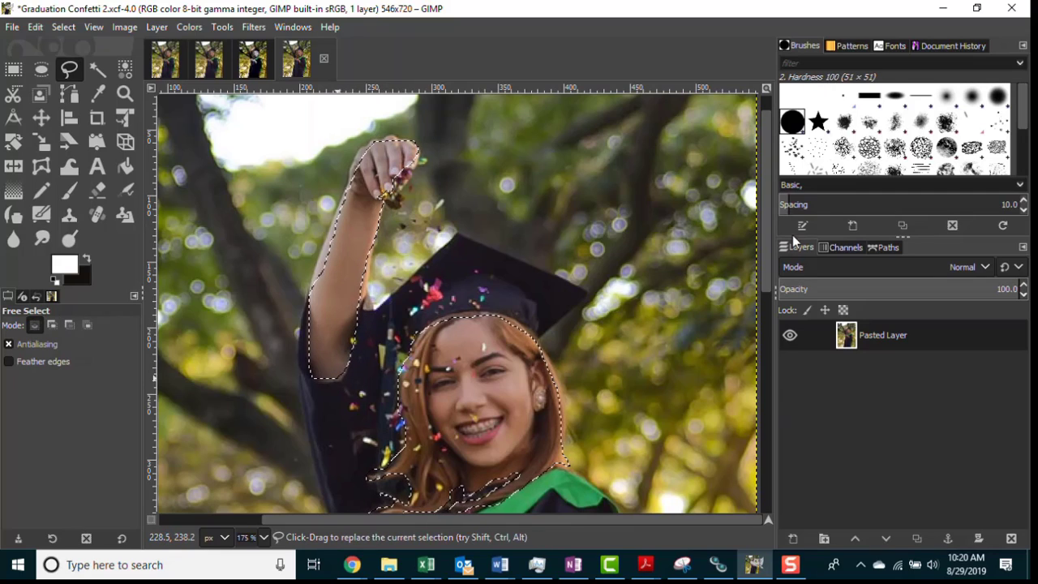
Save the image with the updated subject selection
{"action": "scroll", "coordinate": [754, 268], "scroll_direction": "down", "scroll_amount": 5}
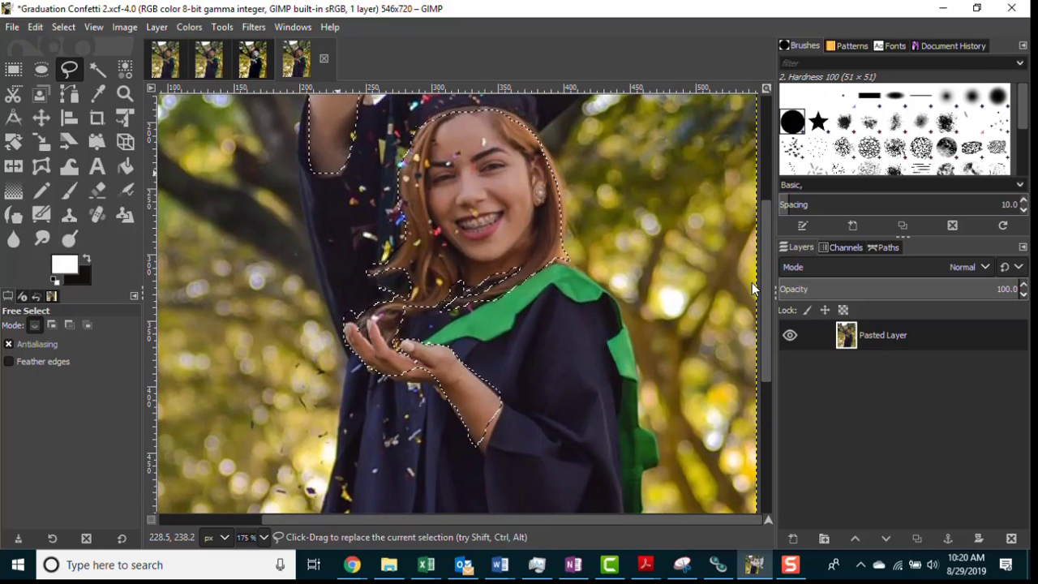
{"action": "scroll", "coordinate": [754, 285], "scroll_direction": "up", "scroll_amount": 1}
{"action": "scroll", "coordinate": [755, 272], "scroll_direction": "up", "scroll_amount": 2}
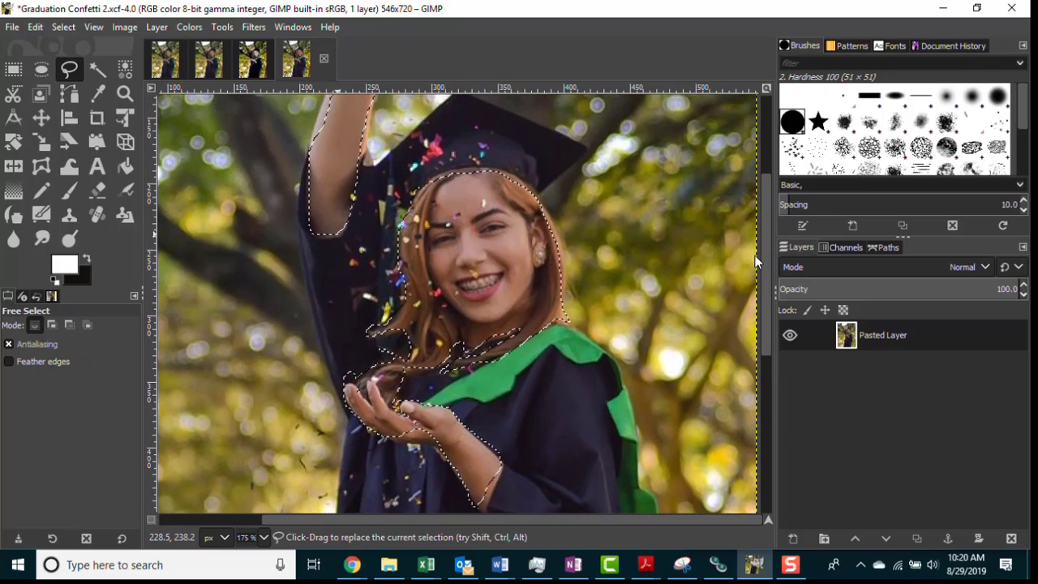
{"action": "scroll", "coordinate": [754, 243], "scroll_direction": "up", "scroll_amount": 3}
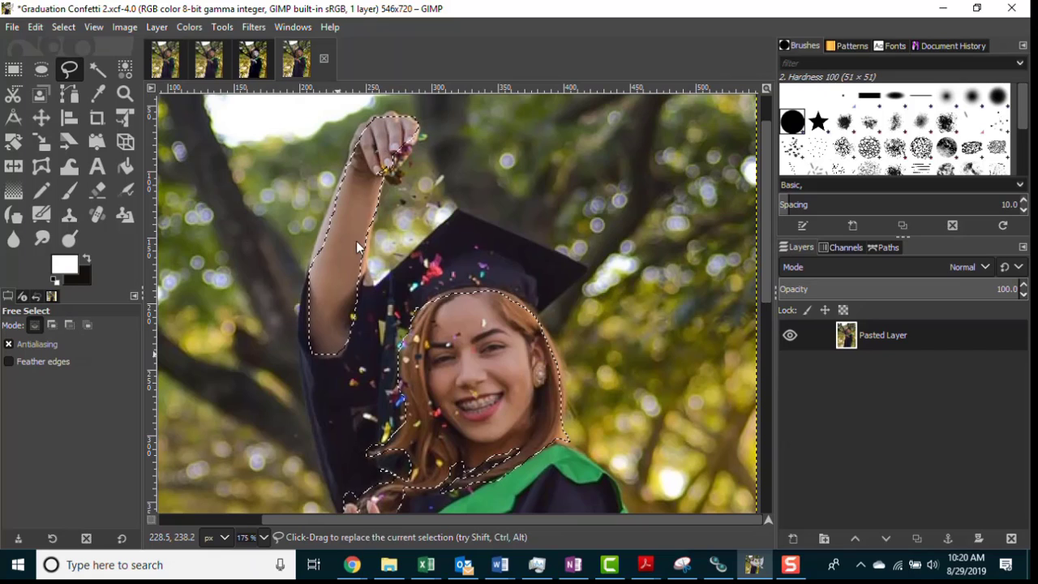
{"action": "scroll", "coordinate": [633, 266], "scroll_direction": "down", "scroll_amount": 3}
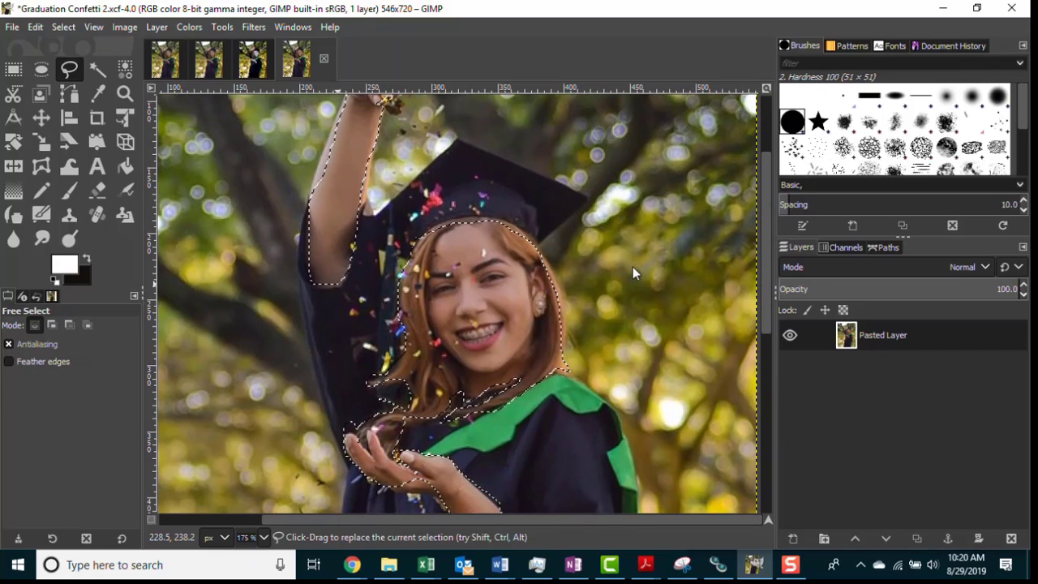
{"action": "scroll", "coordinate": [588, 247], "scroll_direction": "down", "scroll_amount": 1}
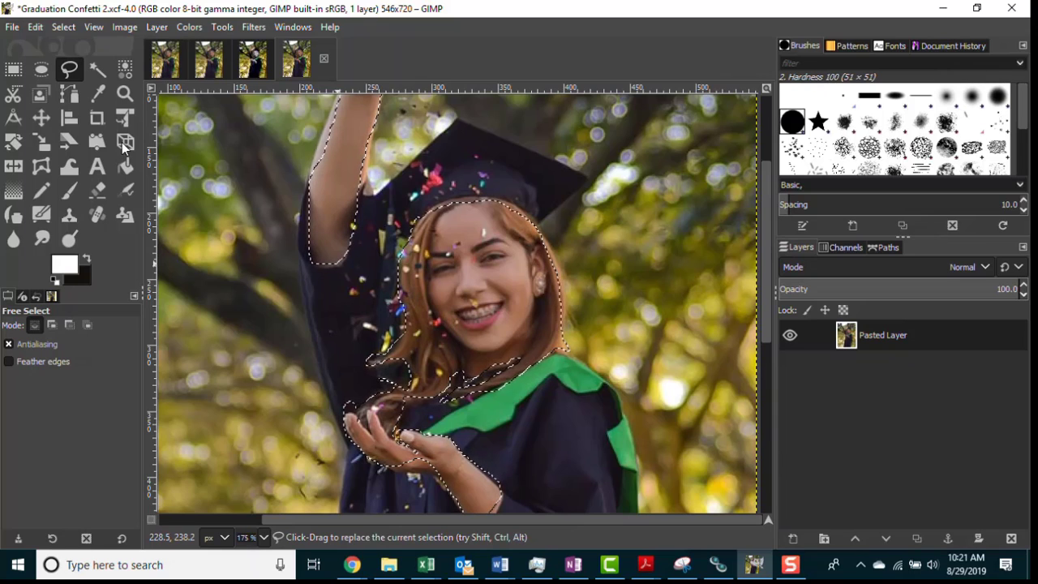
{"action": "left_click", "coordinate": [12, 27]}
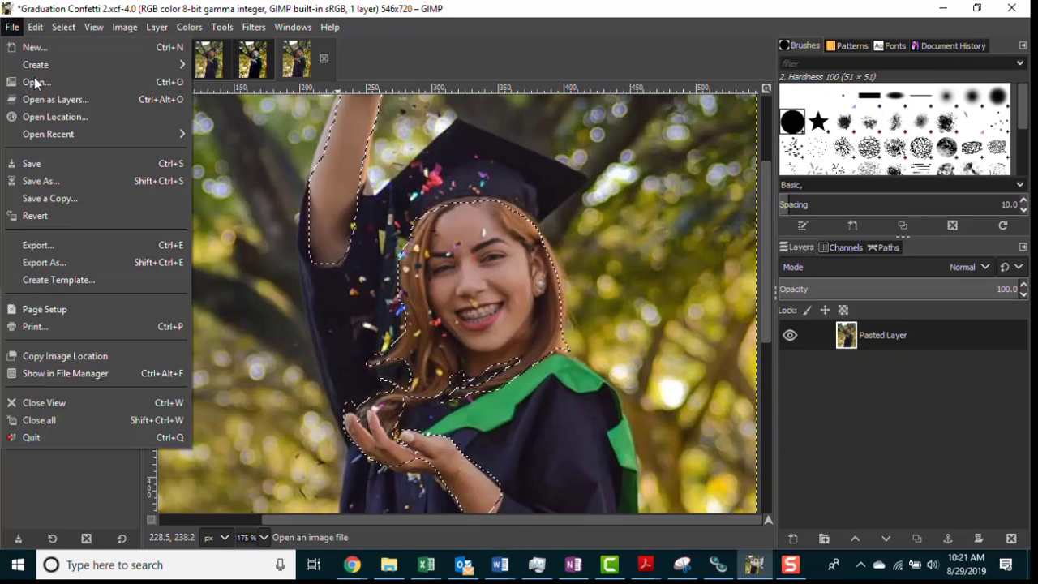
{"action": "left_click", "coordinate": [28, 164]}
Zoom in on the face and add small freehand shapes at the hair edge and forehead
{"action": "left_click", "coordinate": [123, 93]}
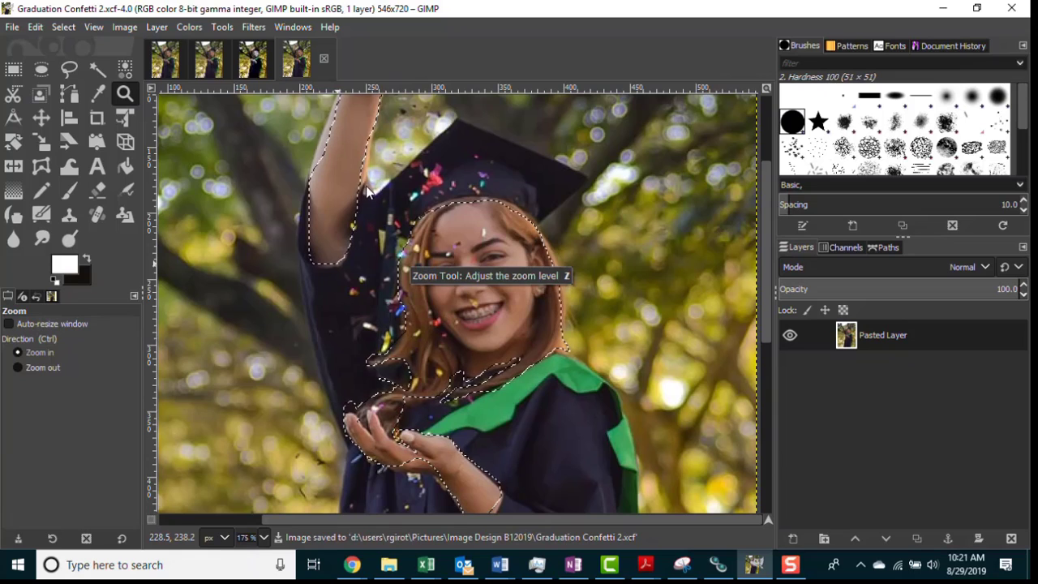
{"action": "left_click_drag", "start_coordinate": [374, 193], "coordinate": [489, 327]}
{"action": "key", "text": "f"}
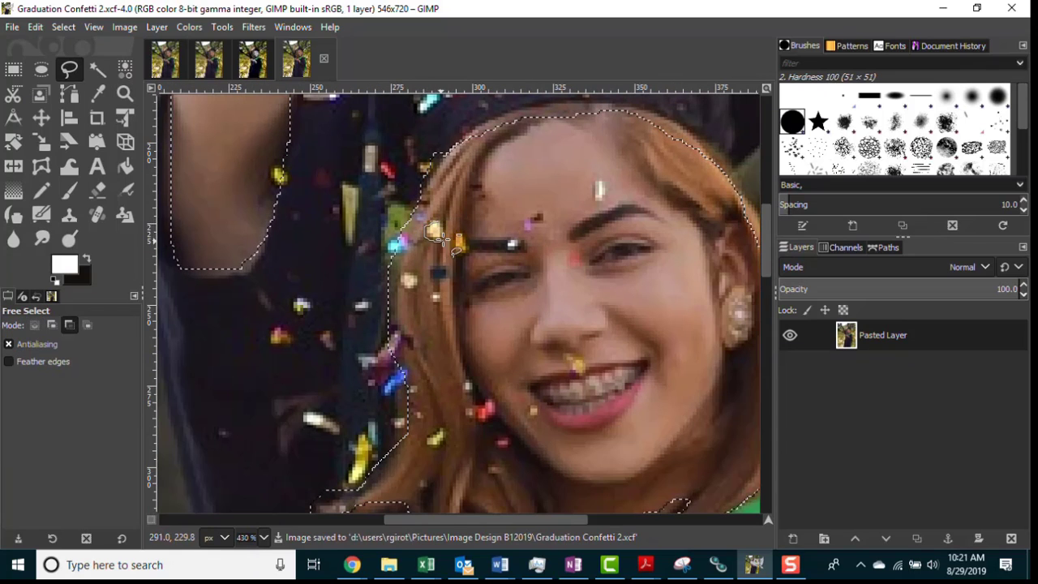
{"action": "left_click", "coordinate": [395, 243]}
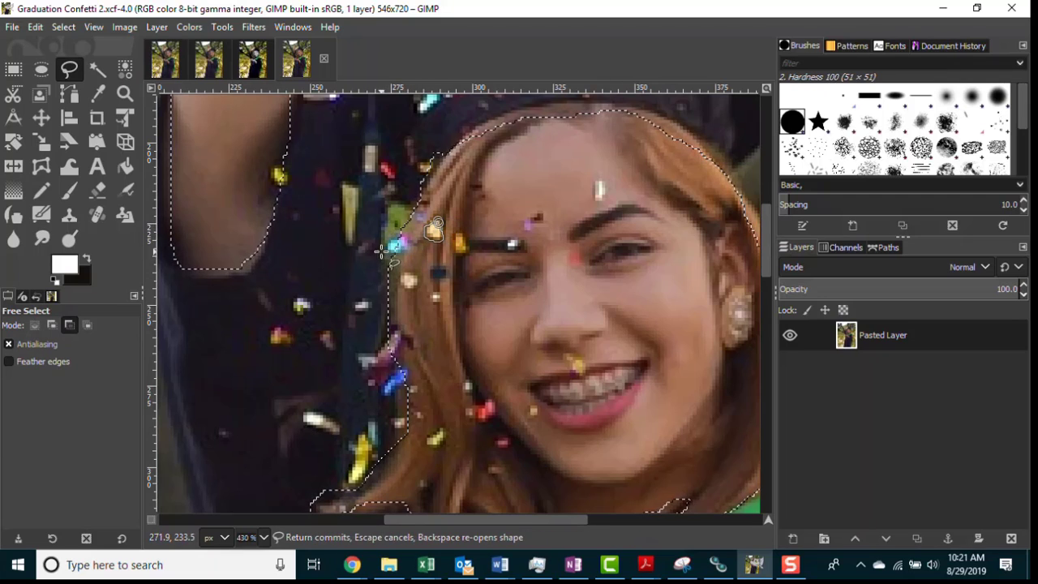
{"action": "key", "text": "Return"}
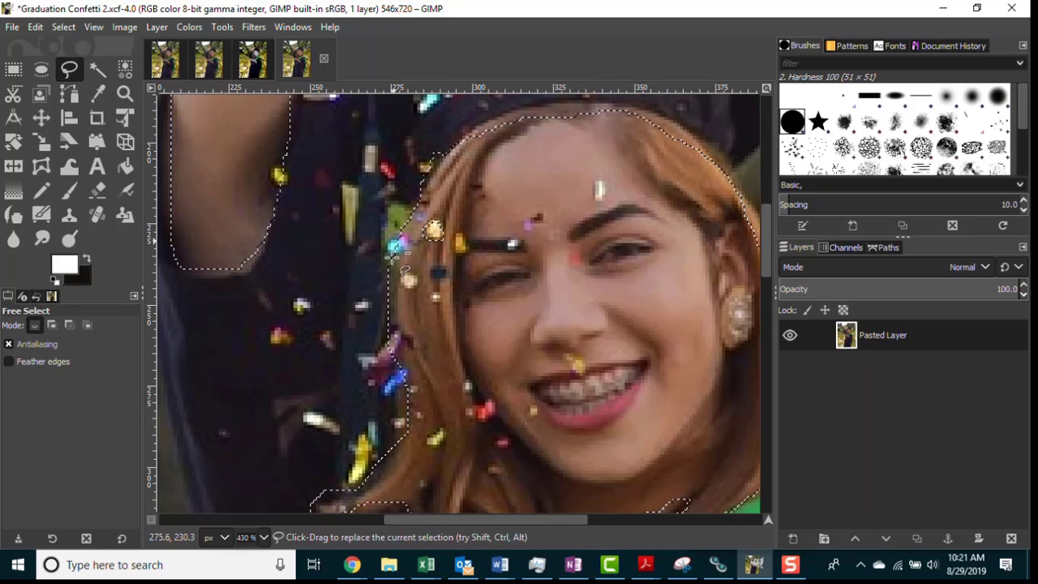
{"action": "left_click", "coordinate": [395, 243], "text": "ctrl"}
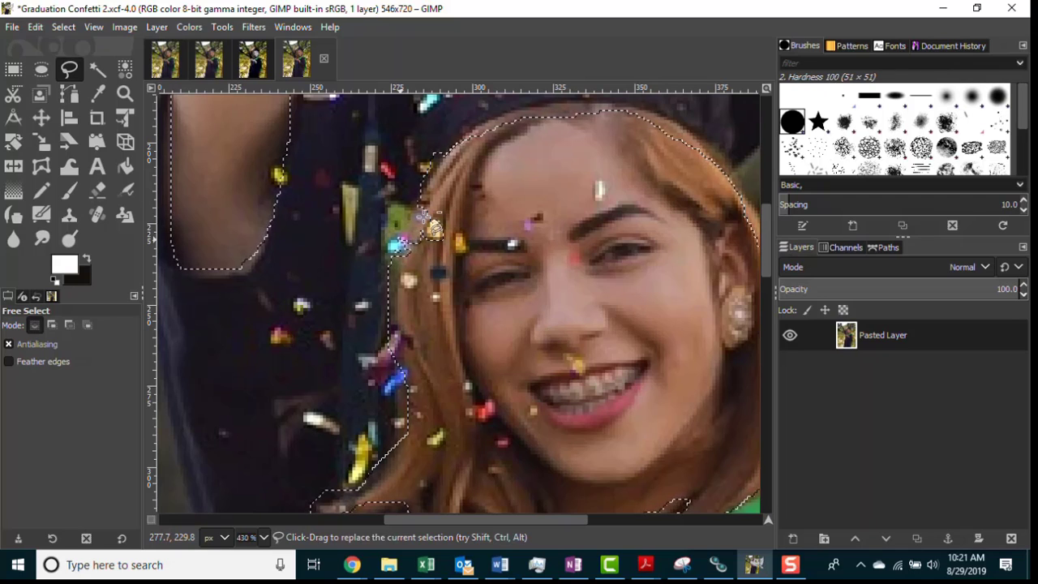
Subtract the confetti pieces by the eyebrow and on the forehead from the selection
{"action": "key", "text": "ctrl"}
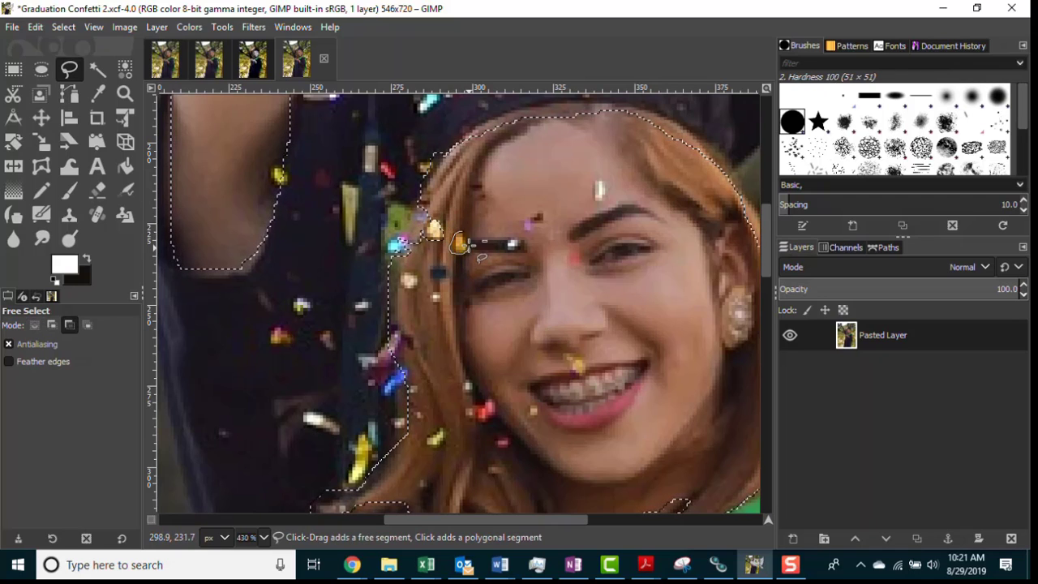
{"action": "left_click", "coordinate": [511, 241], "text": "ctrl"}
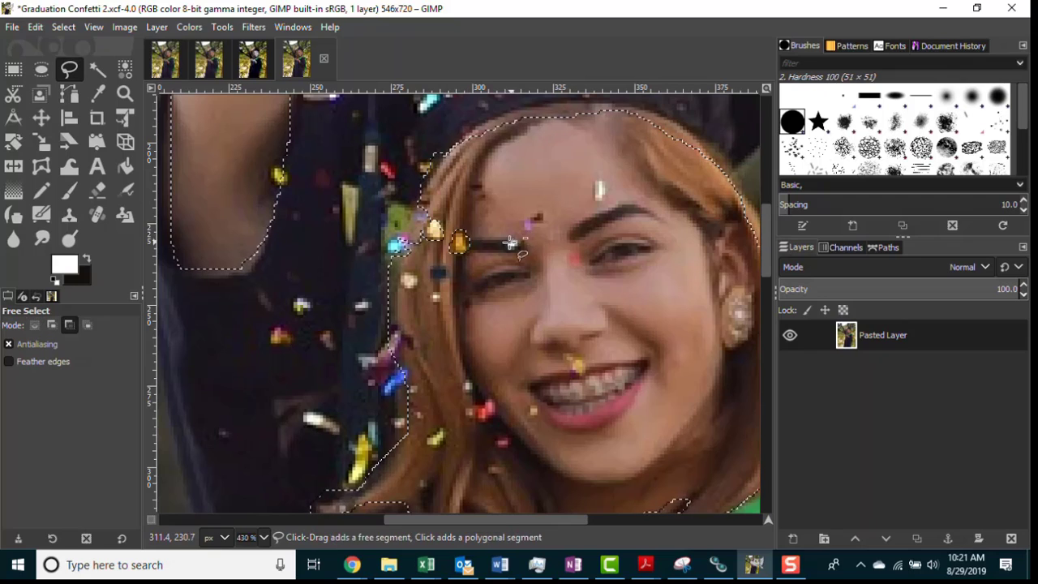
{"action": "mouse_move", "coordinate": [513, 240]}
{"action": "left_mouse_down"}
{"action": "mouse_move", "coordinate": [537, 217]}
{"action": "mouse_move", "coordinate": [530, 203]}
{"action": "mouse_move", "coordinate": [545, 215]}
{"action": "mouse_move", "coordinate": [514, 229]}
{"action": "left_mouse_up"}
{"action": "key", "text": "Return"}
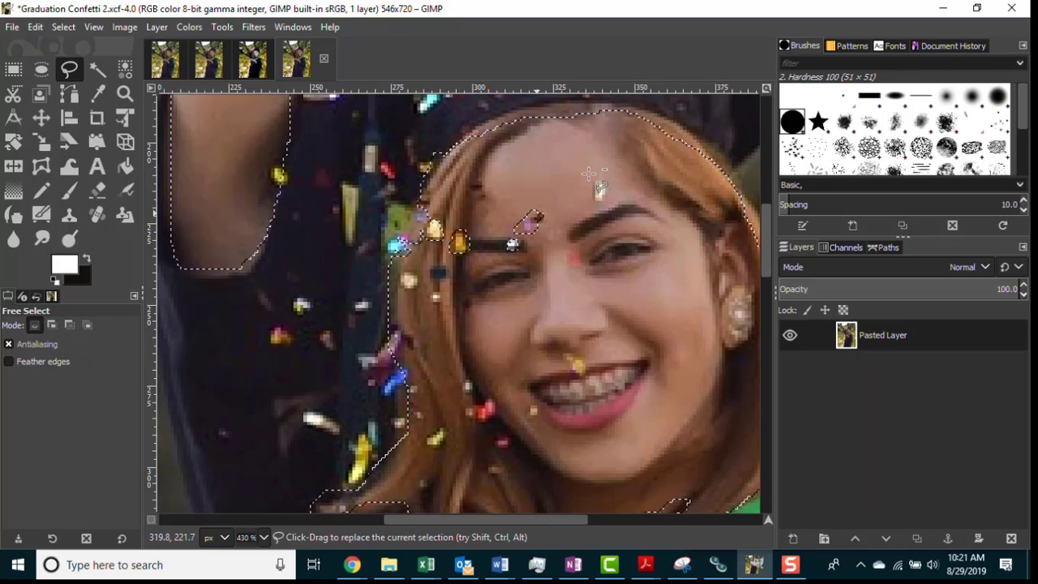
{"action": "left_click", "coordinate": [596, 183], "text": "ctrl"}
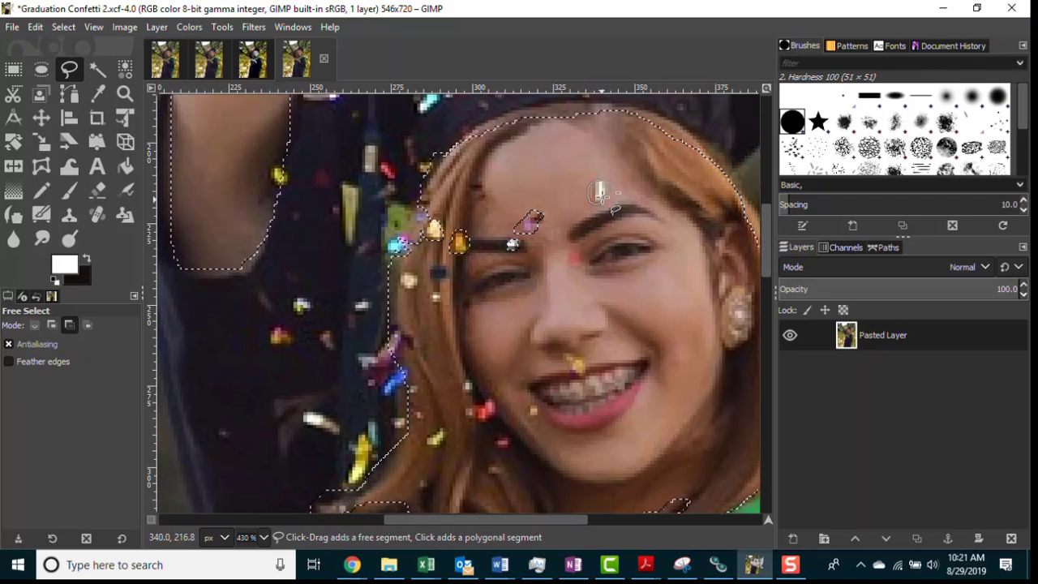
{"action": "left_click_drag", "start_coordinate": [599, 182], "coordinate": [598, 180]}
{"action": "key", "text": "Return"}
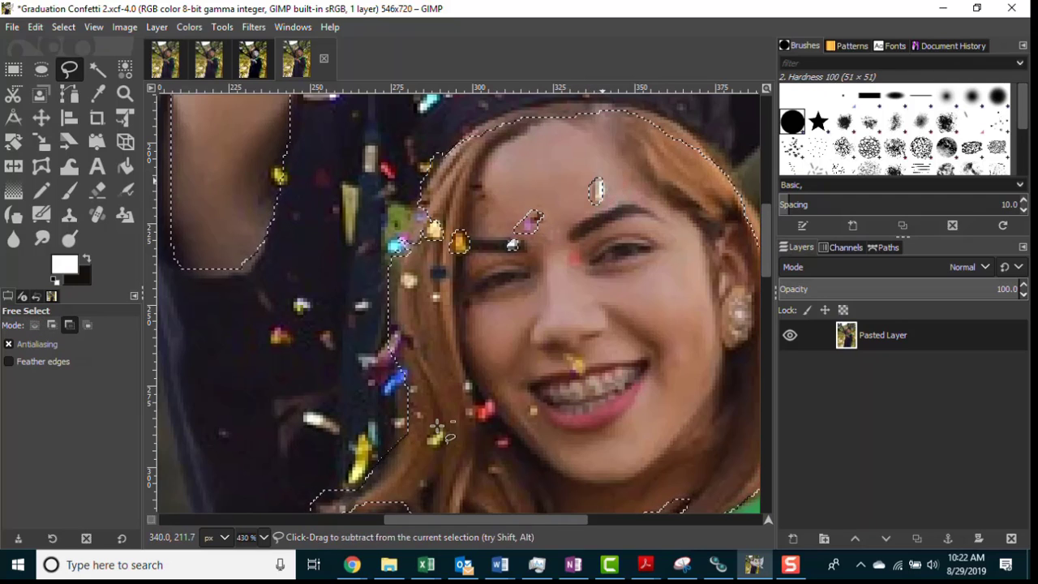
Subtract the lower-left, red and mouth confetti pieces from the selection
{"action": "left_click", "coordinate": [425, 436], "text": "ctrl"}
{"action": "left_click_drag", "start_coordinate": [438, 441], "coordinate": [443, 431]}
{"action": "key", "text": "Return"}
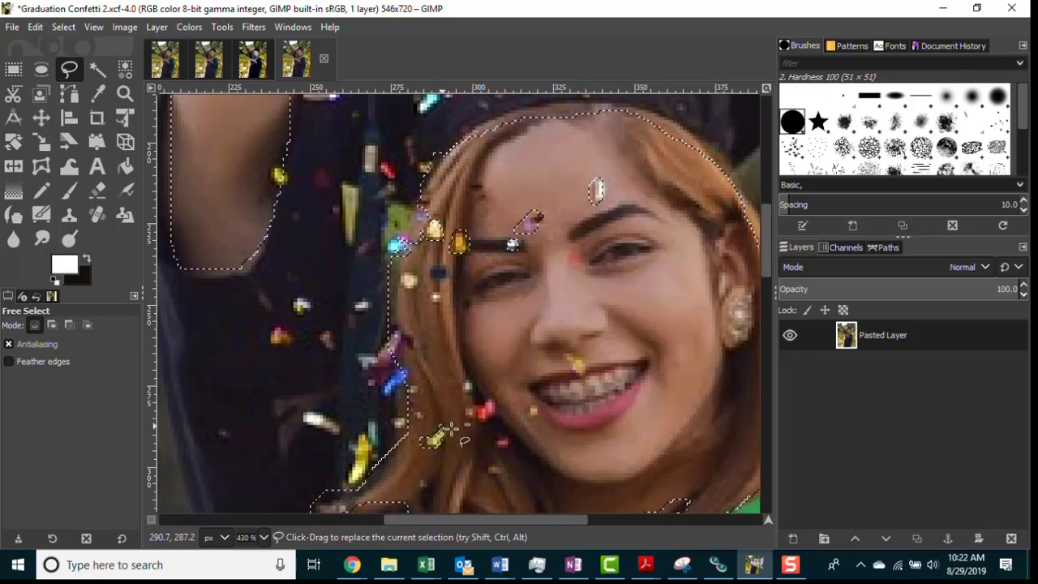
{"action": "left_click", "coordinate": [471, 408], "text": "ctrl"}
{"action": "left_click_drag", "start_coordinate": [504, 411], "coordinate": [472, 408]}
{"action": "key", "text": "Return"}
{"action": "left_click", "coordinate": [566, 355], "text": "ctrl"}
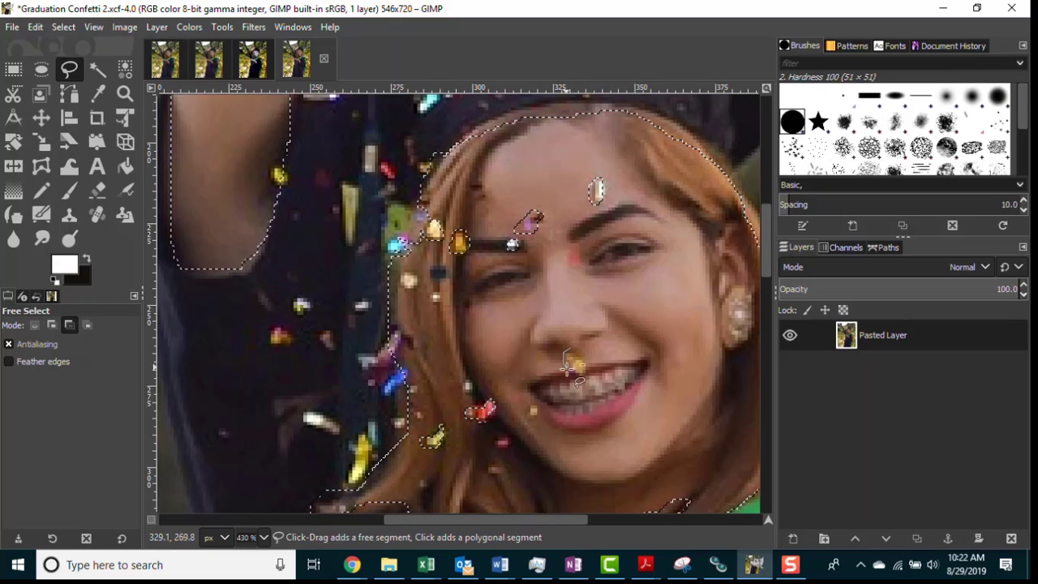
{"action": "left_click_drag", "start_coordinate": [571, 350], "coordinate": [567, 355]}
{"action": "key", "text": "Return"}
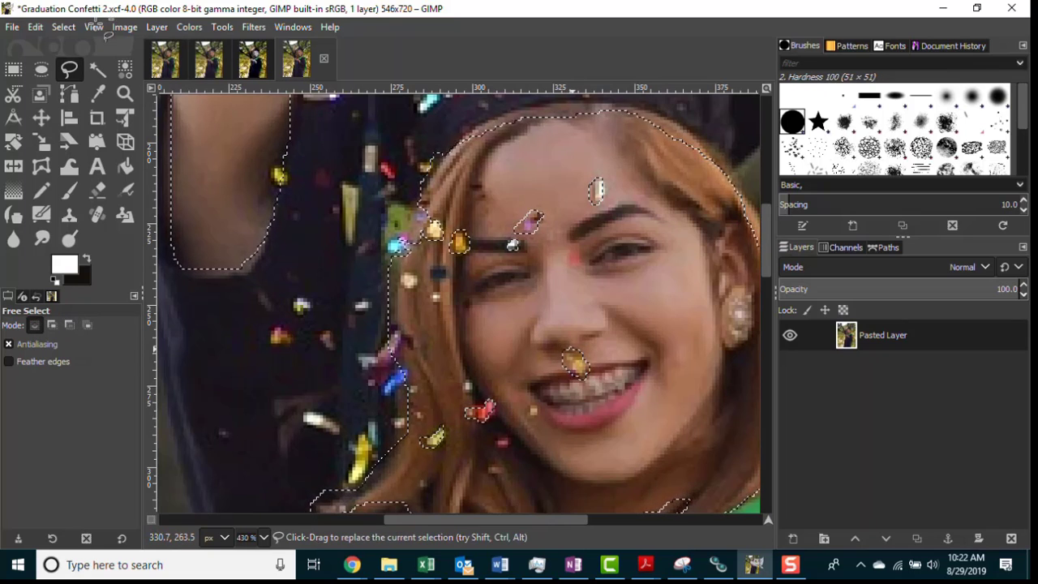
Save the file and set the view zoom to 100%
{"action": "left_click", "coordinate": [11, 27]}
{"action": "left_click", "coordinate": [32, 163]}
{"action": "left_click", "coordinate": [263, 537]}
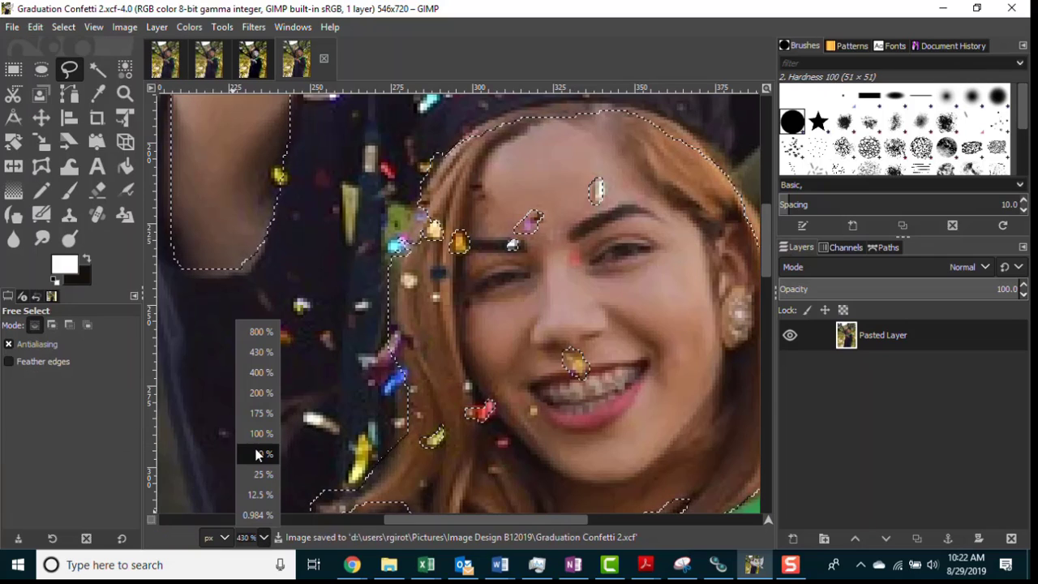
{"action": "left_click", "coordinate": [257, 435]}
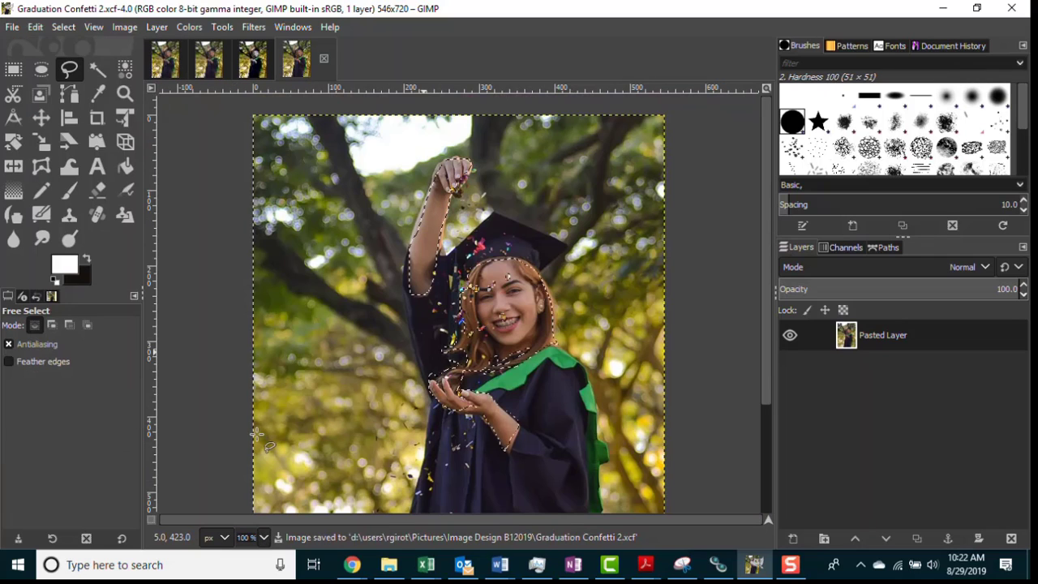
Colorize the selected subject with saturation 0, hue about 0.436 and lightness about 0.035
{"action": "left_click", "coordinate": [188, 26]}
{"action": "left_click", "coordinate": [202, 430]}
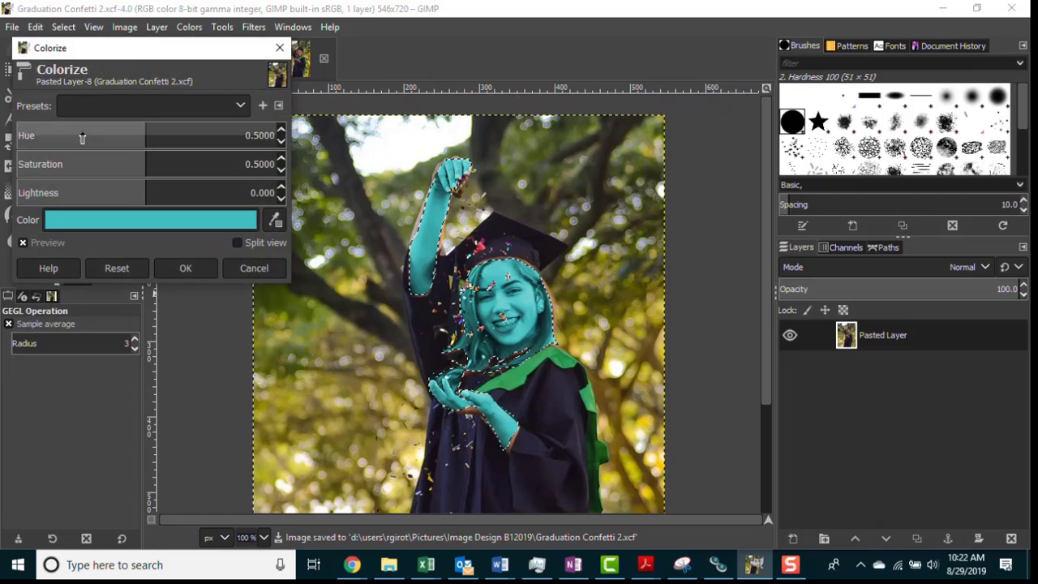
{"action": "left_click_drag", "start_coordinate": [145, 166], "coordinate": [33, 166]}
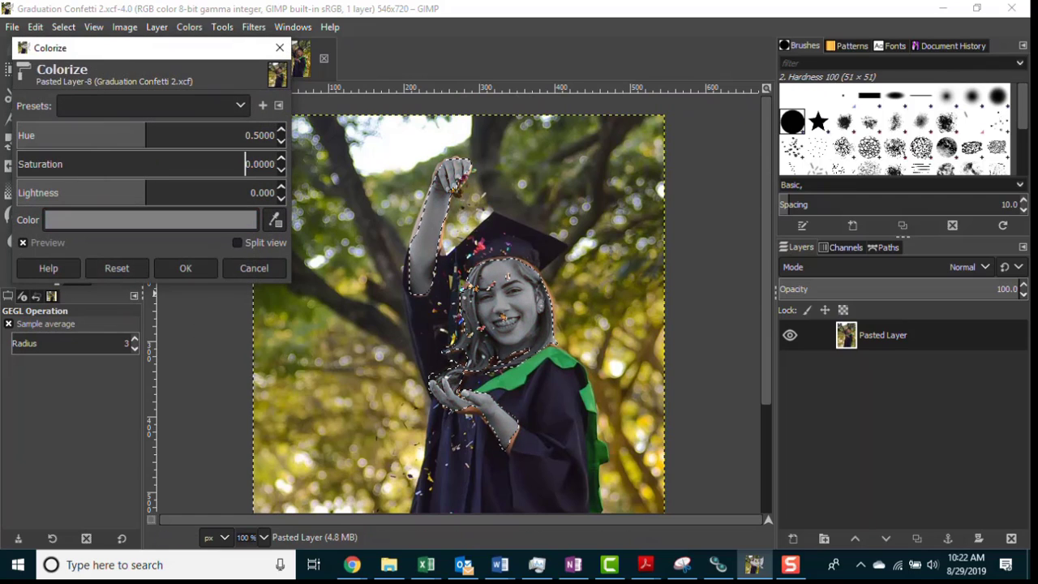
{"action": "mouse_move", "coordinate": [139, 132]}
{"action": "left_mouse_down"}
{"action": "mouse_move", "coordinate": [167, 133]}
{"action": "mouse_move", "coordinate": [119, 132]}
{"action": "mouse_move", "coordinate": [129, 132]}
{"action": "left_mouse_up"}
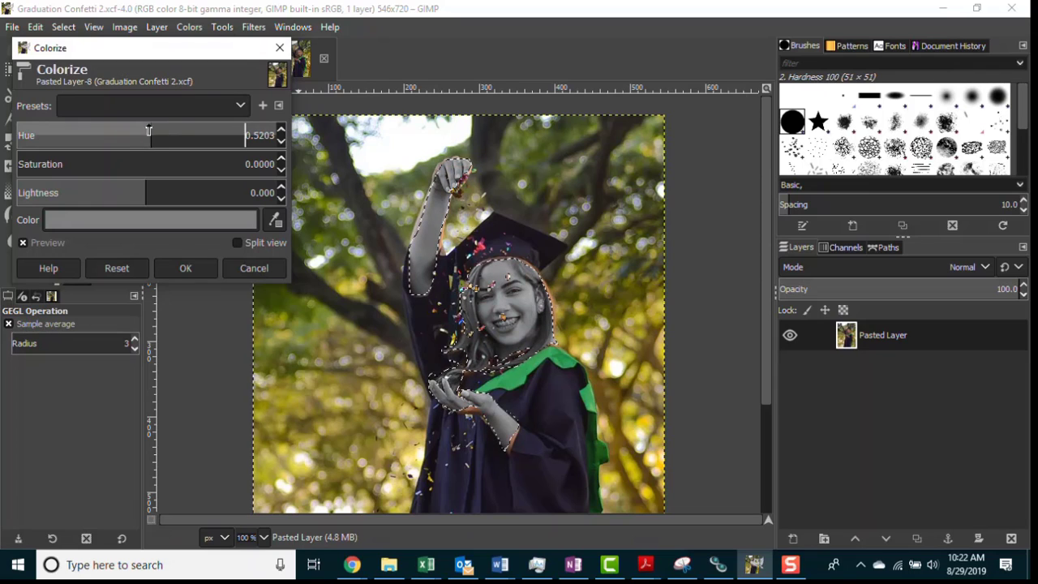
{"action": "mouse_move", "coordinate": [138, 193]}
{"action": "left_mouse_down"}
{"action": "mouse_move", "coordinate": [180, 192]}
{"action": "mouse_move", "coordinate": [132, 192]}
{"action": "mouse_move", "coordinate": [162, 192]}
{"action": "mouse_move", "coordinate": [150, 193]}
{"action": "left_mouse_up"}
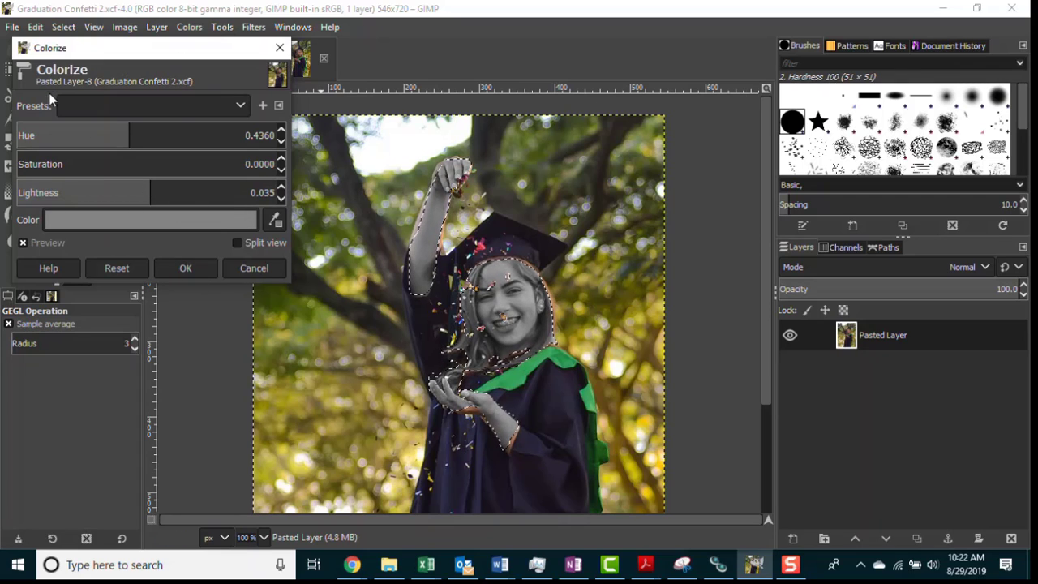
{"action": "left_click", "coordinate": [180, 269]}
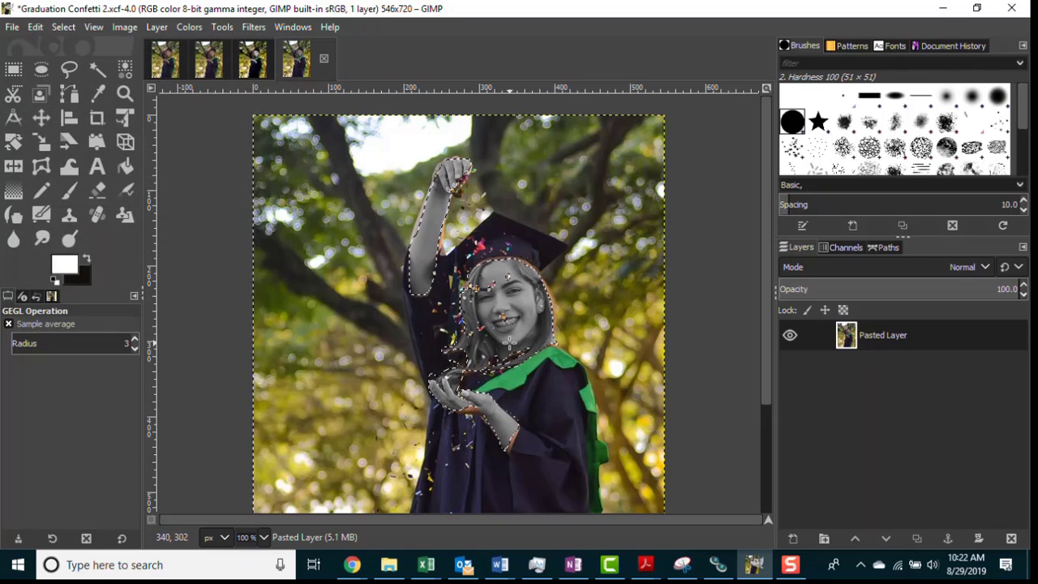
Zoom in on the greyed face and bring up the Colors menu
{"action": "left_click", "coordinate": [127, 94]}
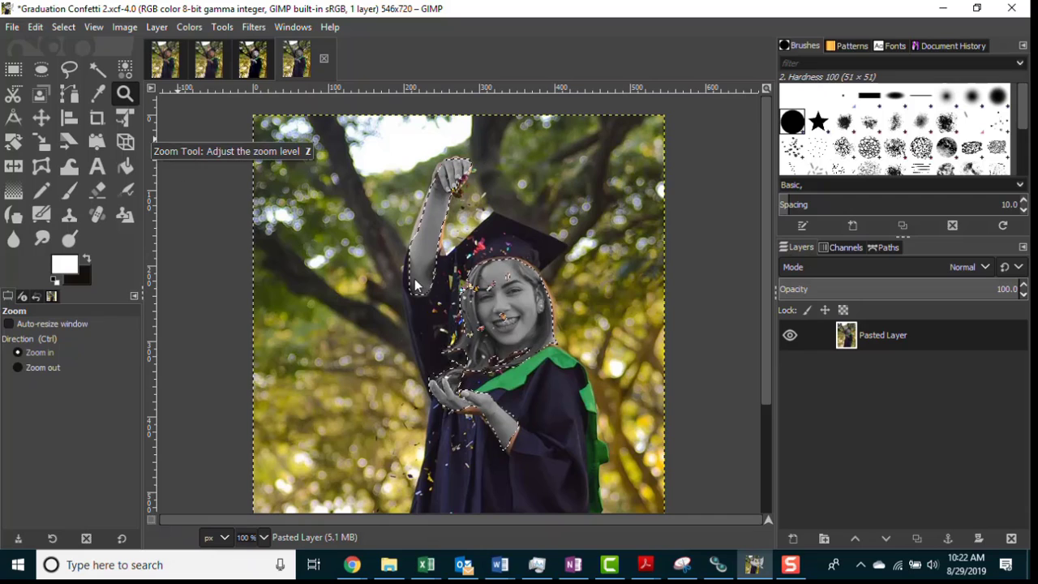
{"action": "left_click_drag", "start_coordinate": [389, 221], "coordinate": [598, 398]}
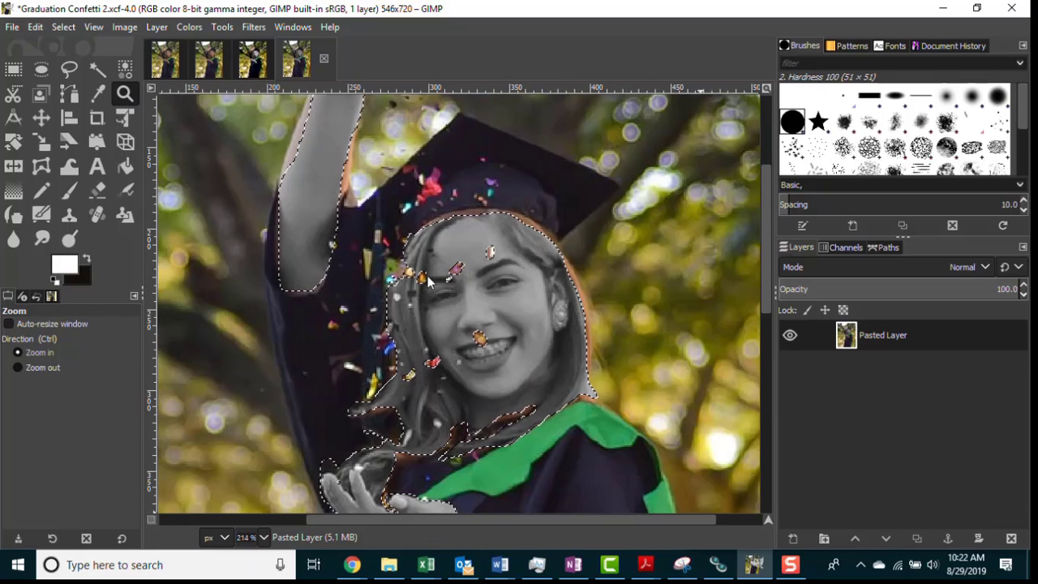
{"action": "left_click_drag", "start_coordinate": [767, 208], "coordinate": [768, 225]}
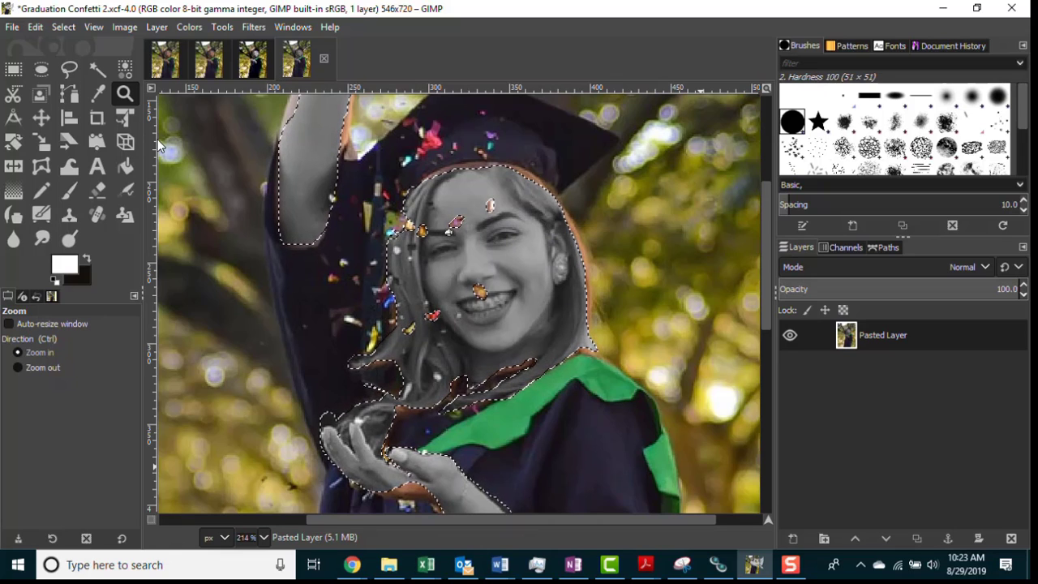
{"action": "left_click", "coordinate": [190, 27]}
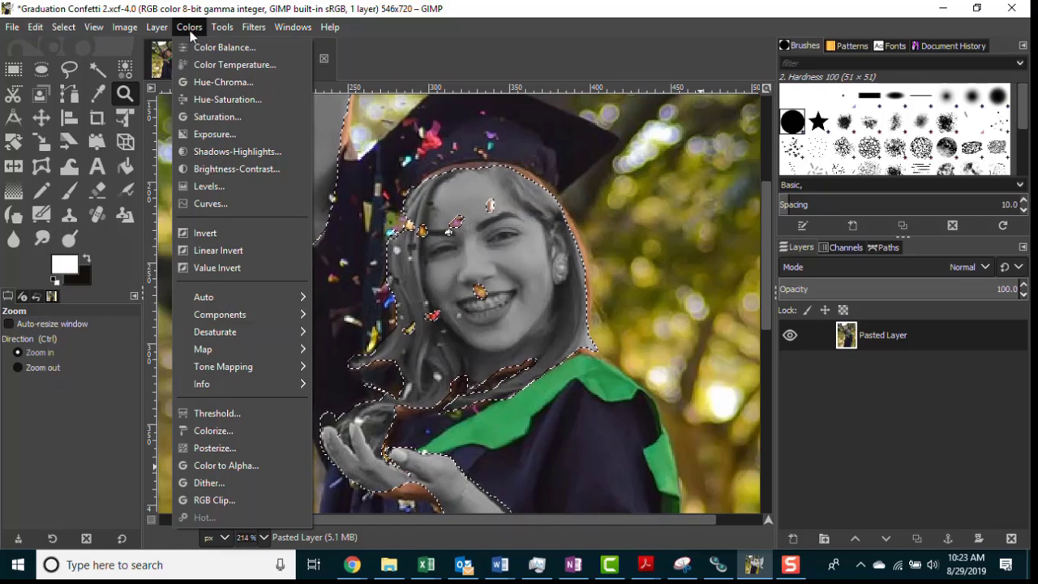
Open Brightness-Contrast and roughly raise the grey subject's brightness and contrast
{"action": "left_click", "coordinate": [236, 169]}
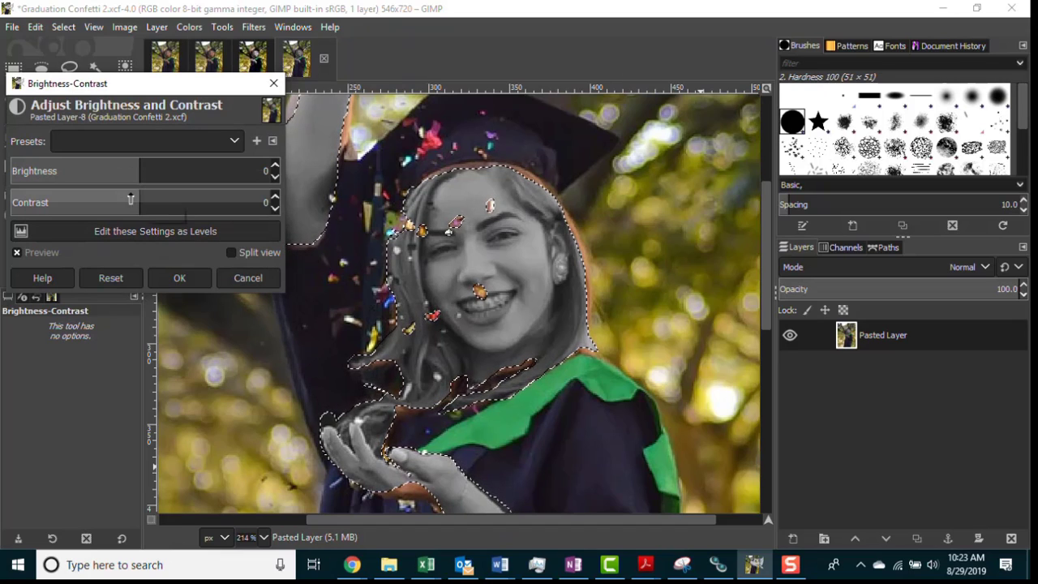
{"action": "left_click_drag", "start_coordinate": [139, 198], "coordinate": [149, 203]}
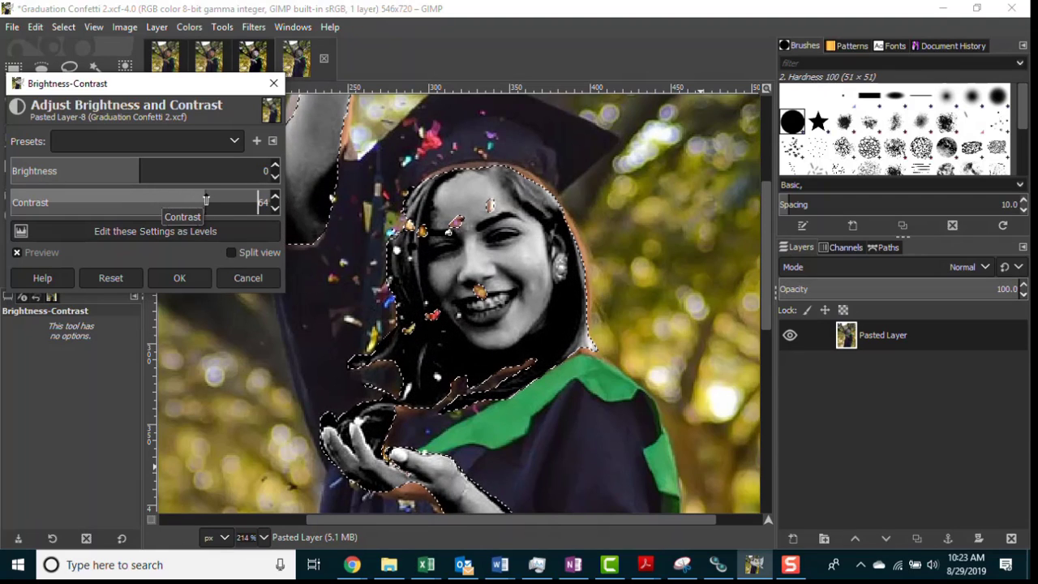
{"action": "left_click_drag", "start_coordinate": [210, 198], "coordinate": [139, 202]}
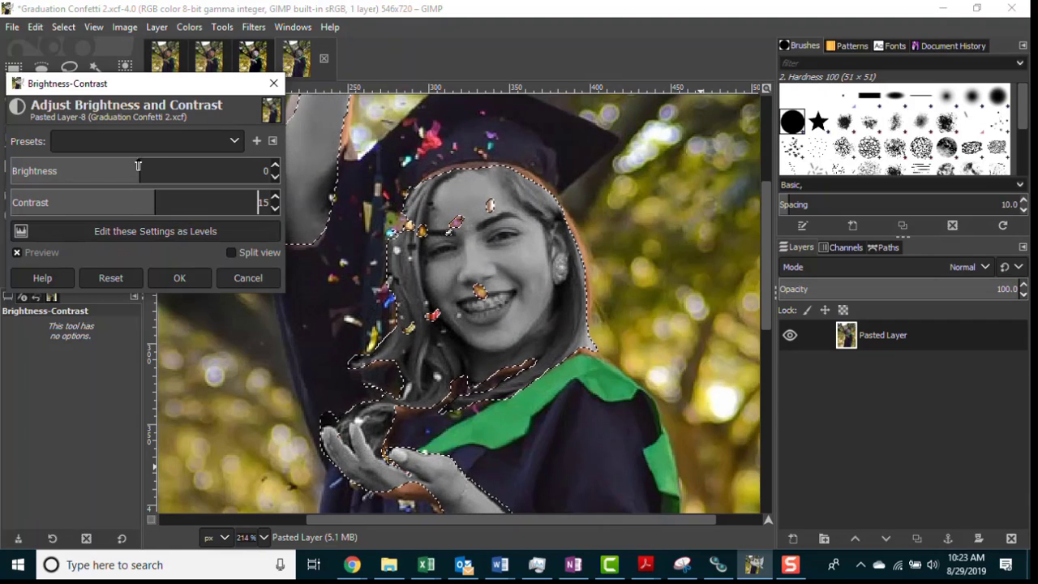
{"action": "left_click_drag", "start_coordinate": [139, 167], "coordinate": [151, 166]}
{"action": "left_click", "coordinate": [155, 204]}
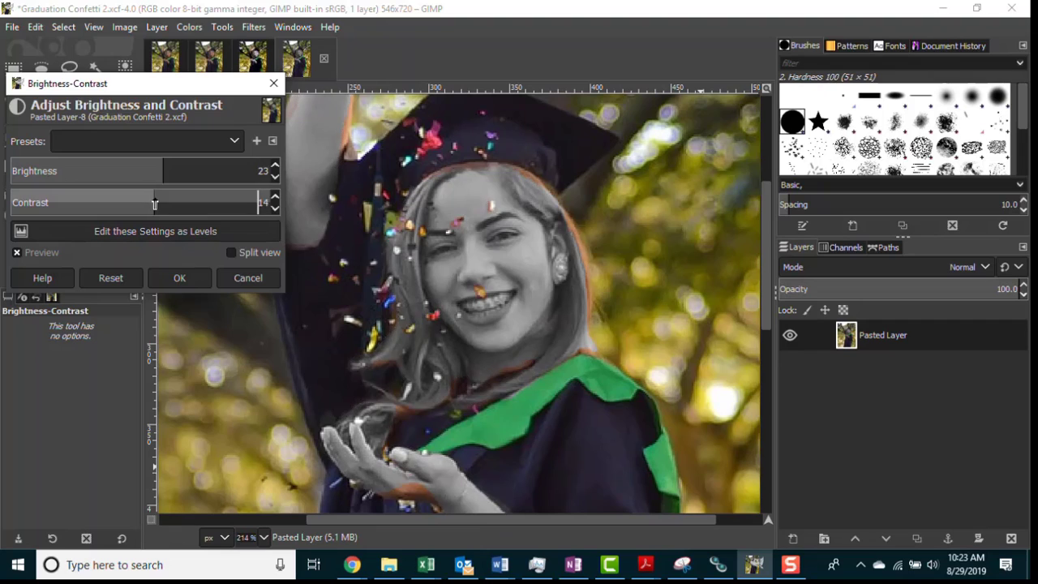
{"action": "mouse_move", "coordinate": [168, 203]}
{"action": "left_mouse_down"}
{"action": "mouse_move", "coordinate": [180, 203]}
{"action": "mouse_move", "coordinate": [172, 172]}
{"action": "mouse_move", "coordinate": [186, 204]}
{"action": "mouse_move", "coordinate": [156, 208]}
{"action": "mouse_move", "coordinate": [168, 208]}
{"action": "left_mouse_up"}
{"action": "left_click", "coordinate": [180, 277]}
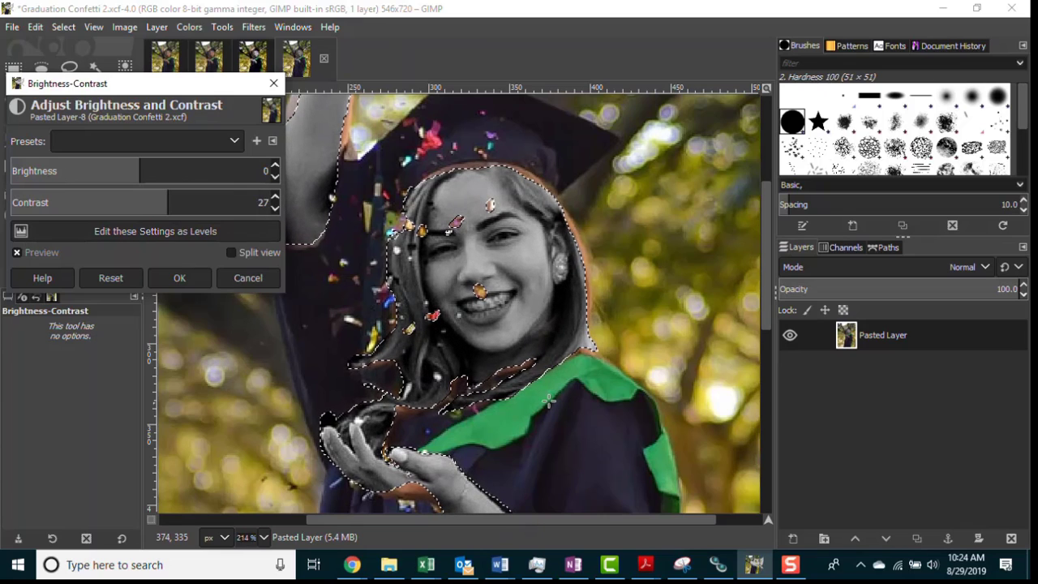
Refine the subject's brightness to 50 and contrast to 62
{"action": "left_click_drag", "start_coordinate": [764, 221], "coordinate": [766, 260]}
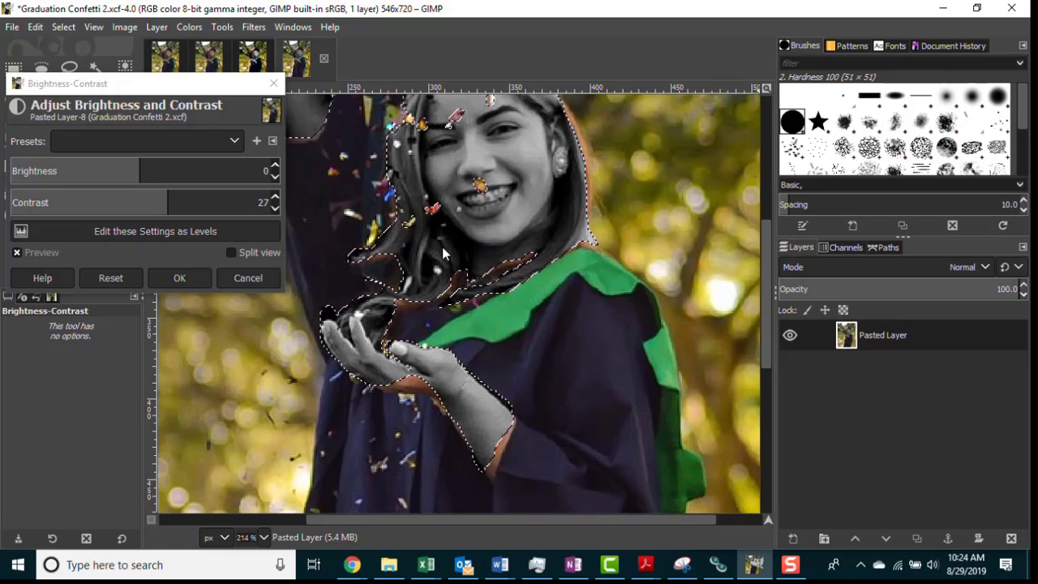
{"action": "left_click_drag", "start_coordinate": [168, 207], "coordinate": [159, 202]}
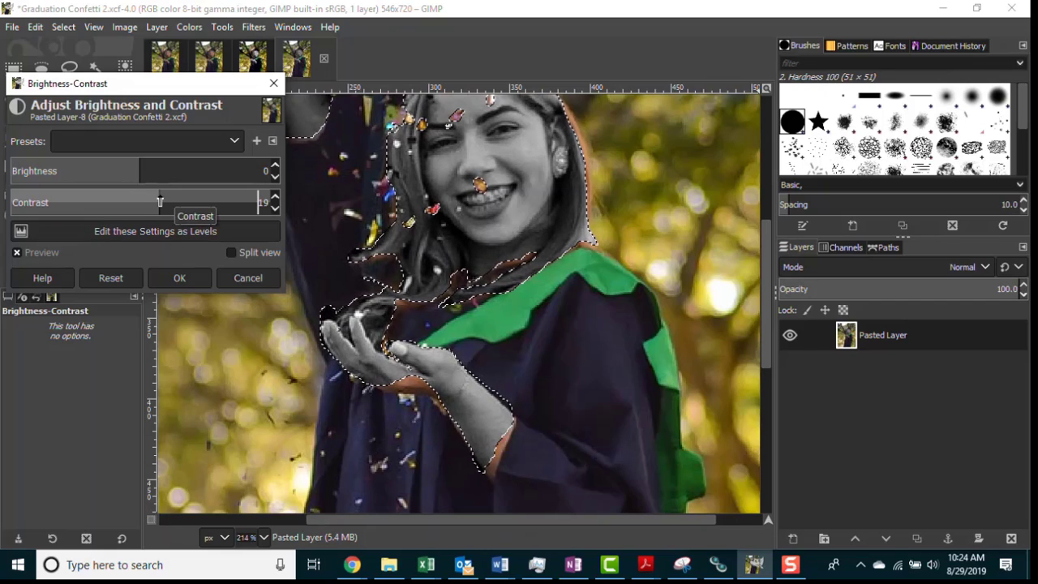
{"action": "left_click_drag", "start_coordinate": [146, 169], "coordinate": [174, 200]}
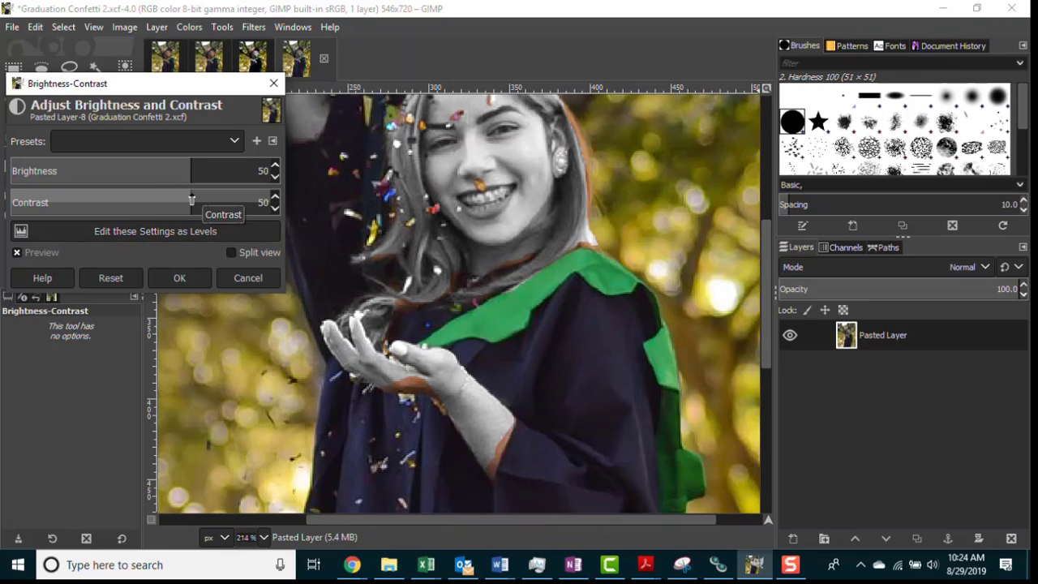
{"action": "left_click_drag", "start_coordinate": [189, 201], "coordinate": [195, 201]}
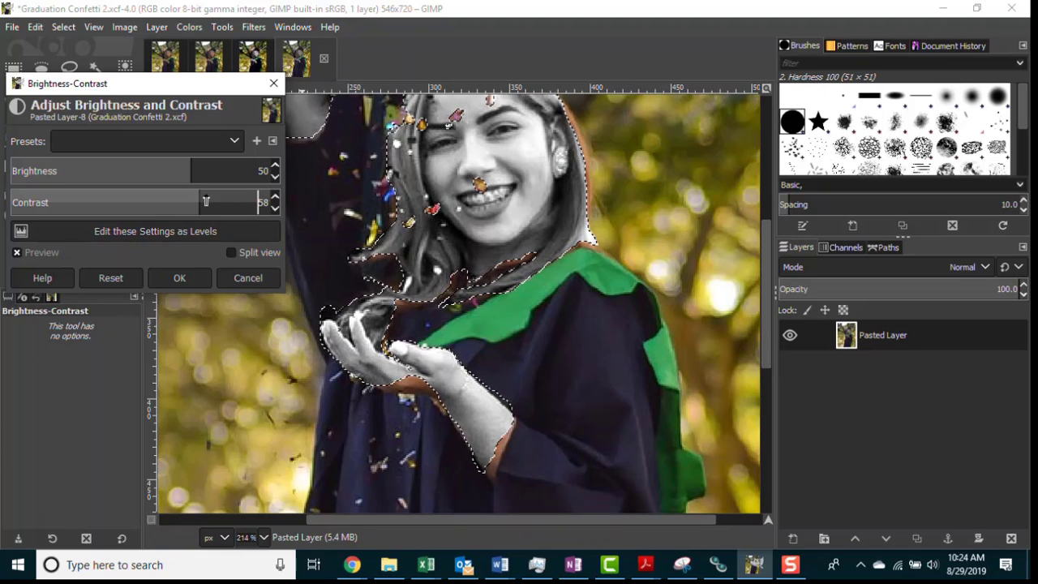
{"action": "left_click_drag", "start_coordinate": [201, 198], "coordinate": [206, 198]}
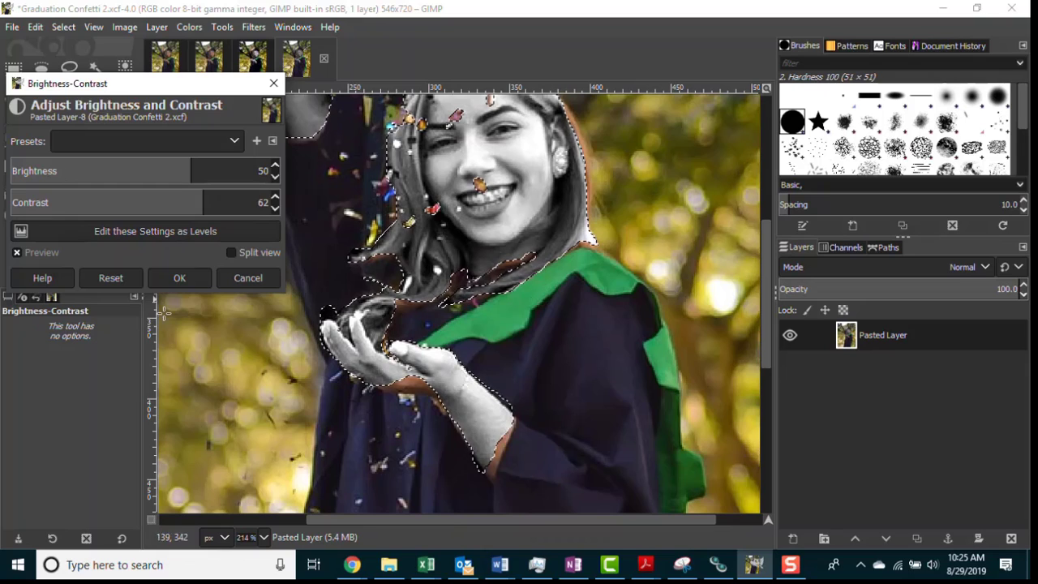
Apply the subject's brightness-contrast, set zoom to 100% and clear the selection
{"action": "left_click", "coordinate": [179, 281]}
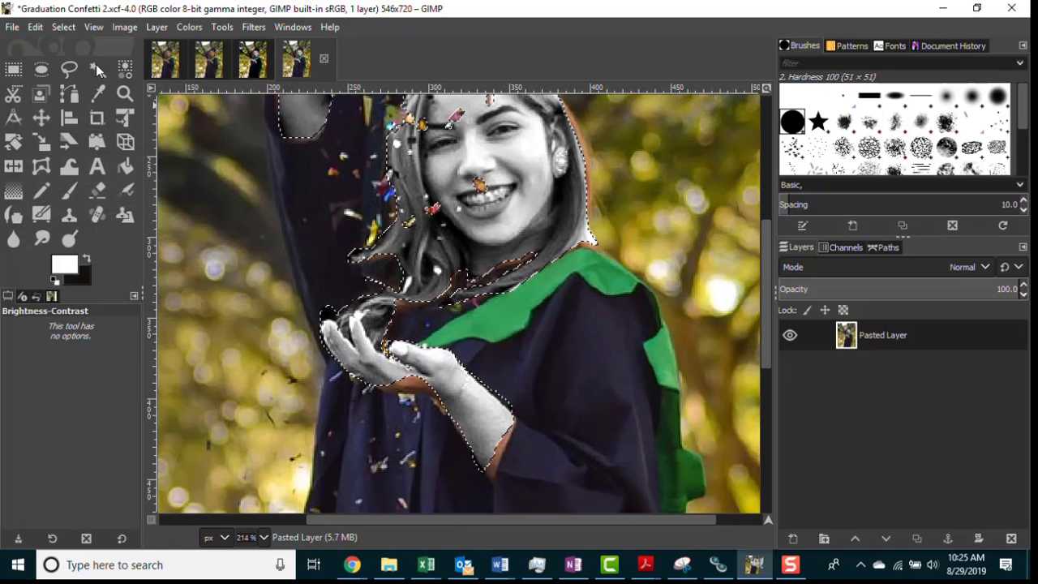
{"action": "left_click", "coordinate": [270, 536]}
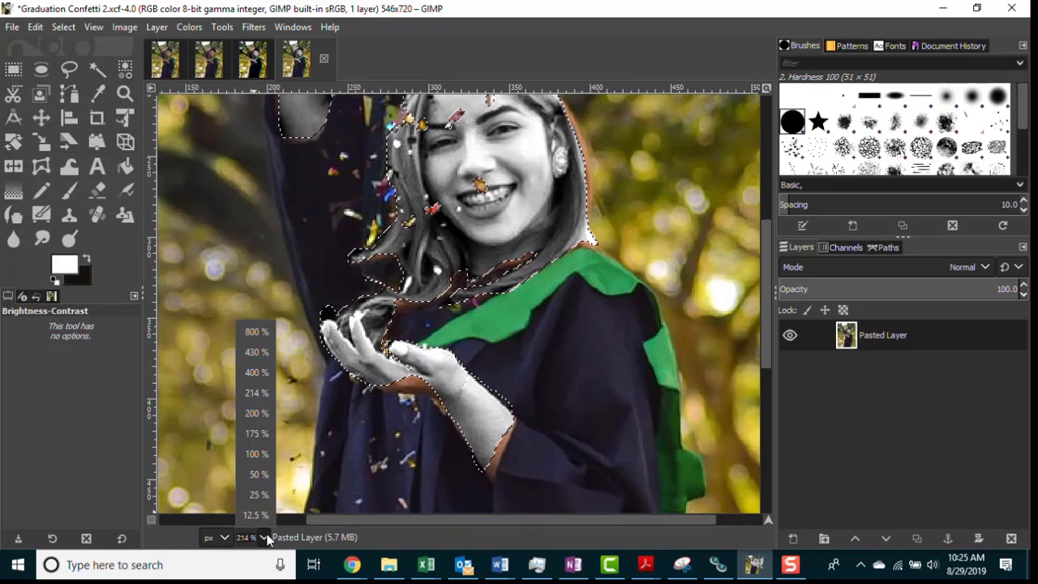
{"action": "left_click", "coordinate": [257, 456]}
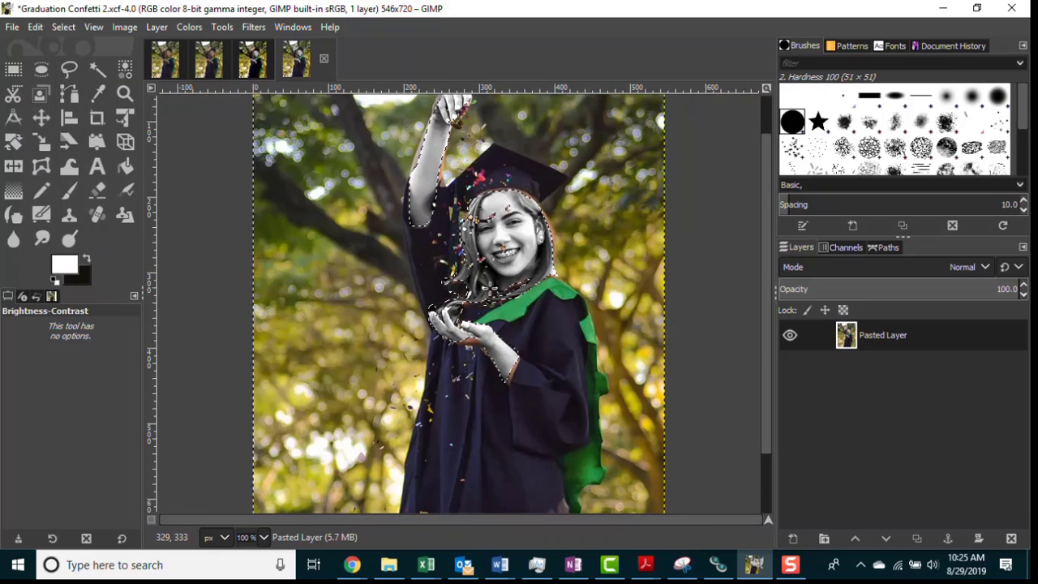
{"action": "left_click", "coordinate": [59, 28]}
{"action": "left_click", "coordinate": [74, 65]}
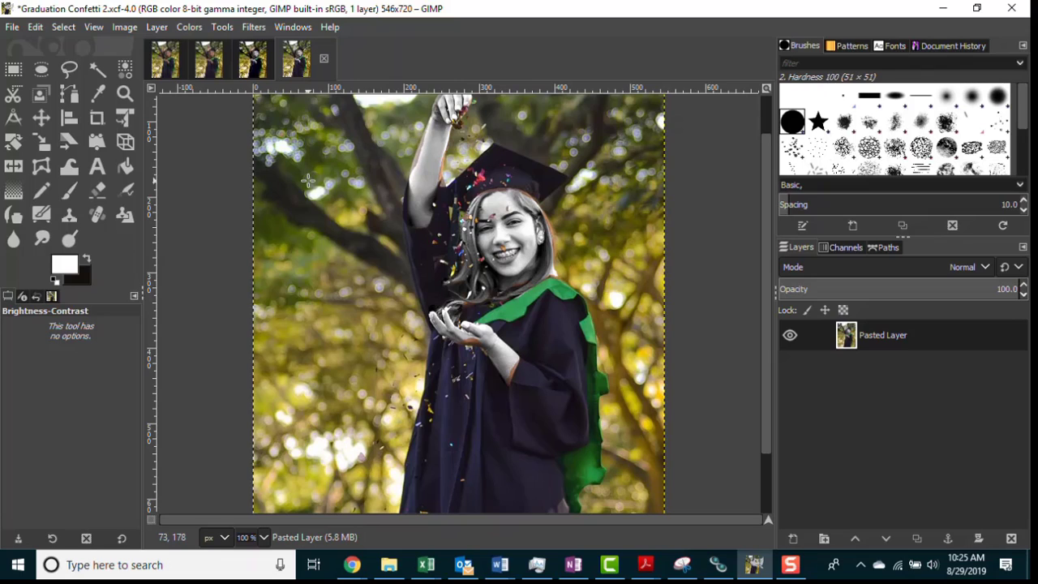
Give the whole photo Brightness-Contrast with brightness 1 and contrast 13
{"action": "left_click", "coordinate": [221, 26]}
{"action": "left_click", "coordinate": [221, 27]}
{"action": "left_click", "coordinate": [189, 27]}
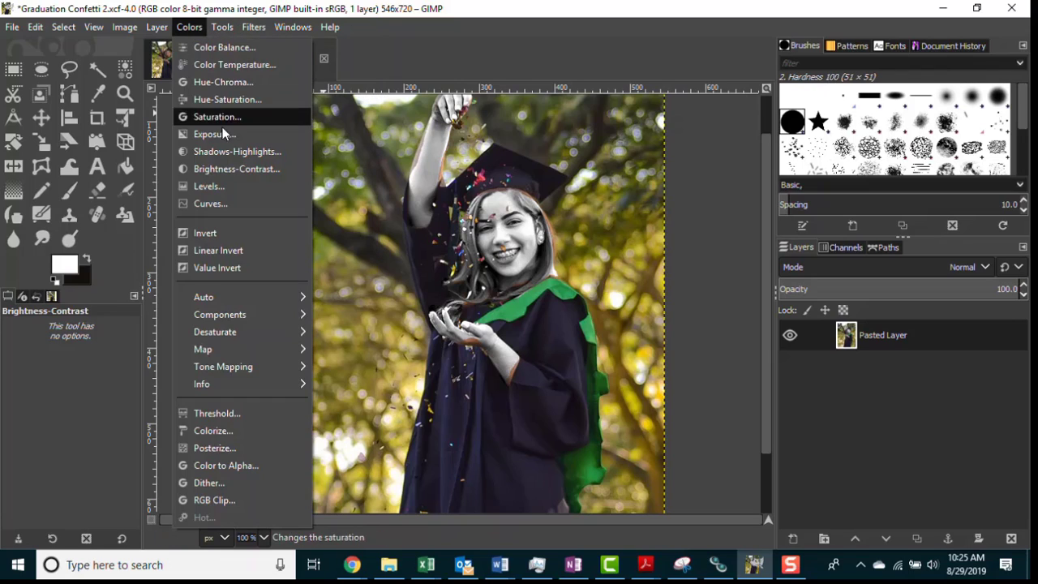
{"action": "left_click", "coordinate": [227, 169]}
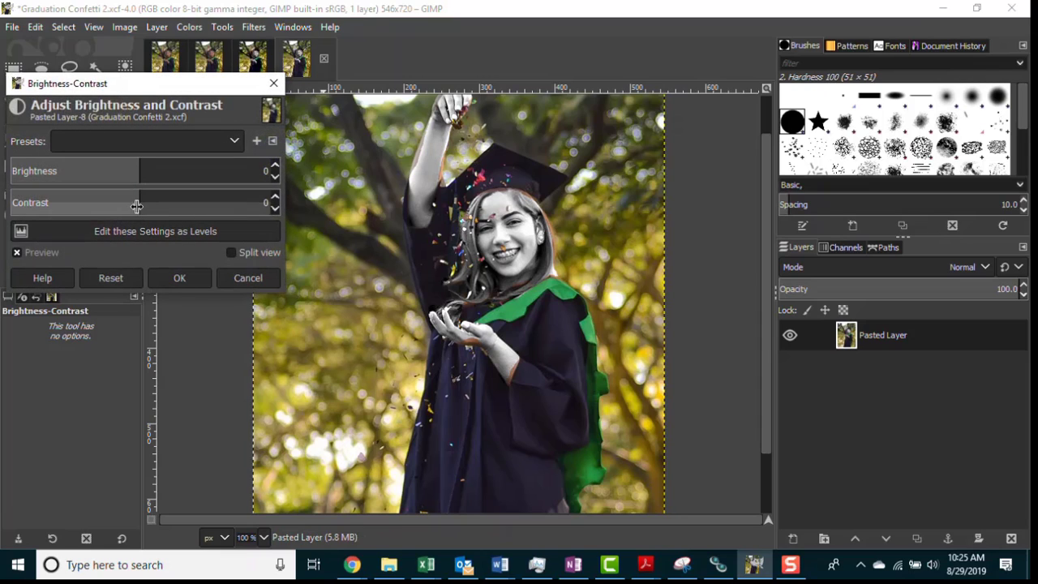
{"action": "left_click_drag", "start_coordinate": [139, 201], "coordinate": [154, 201]}
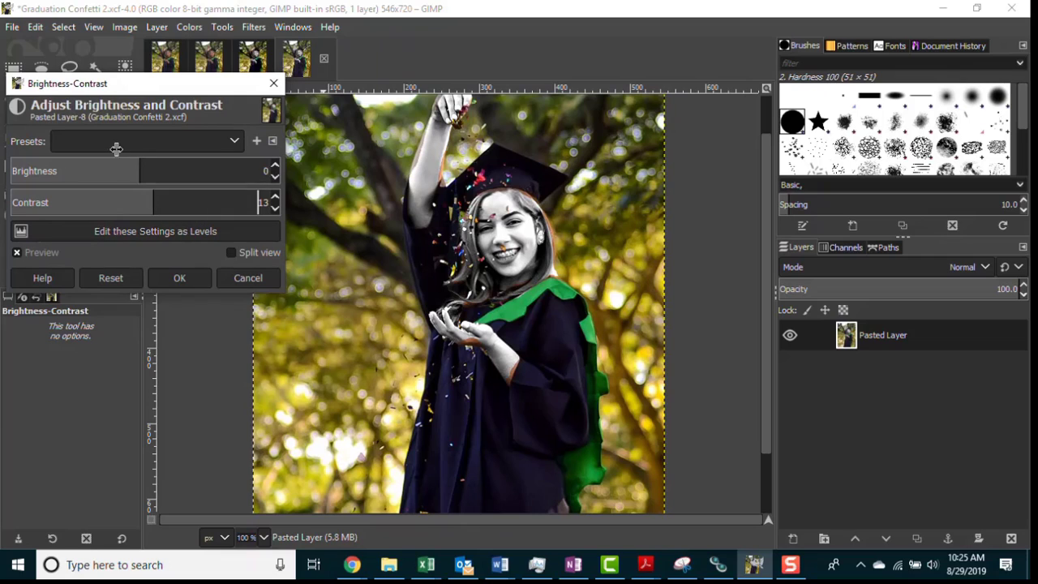
{"action": "left_click_drag", "start_coordinate": [138, 161], "coordinate": [146, 164]}
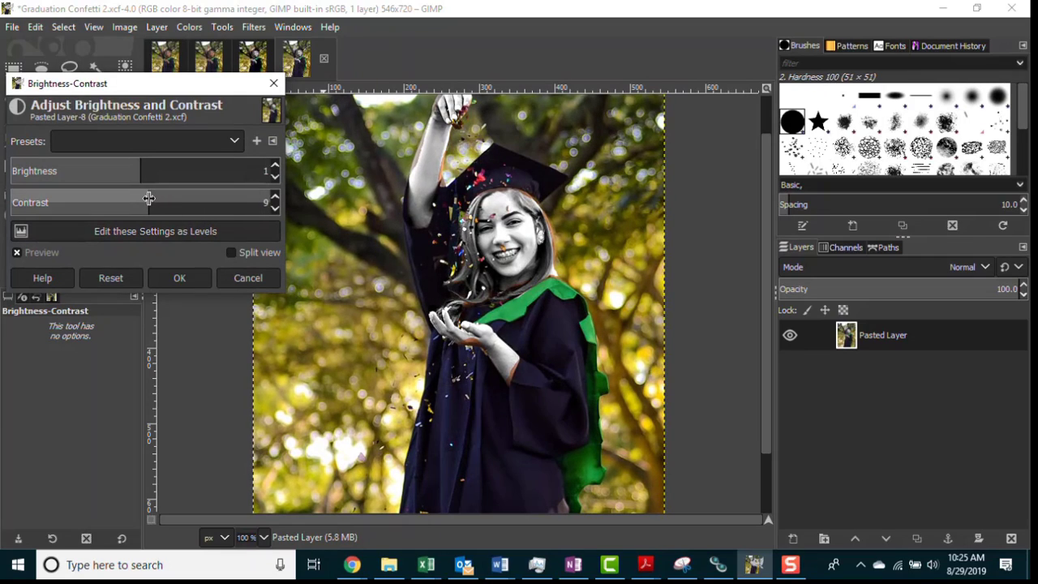
{"action": "left_click", "coordinate": [154, 198]}
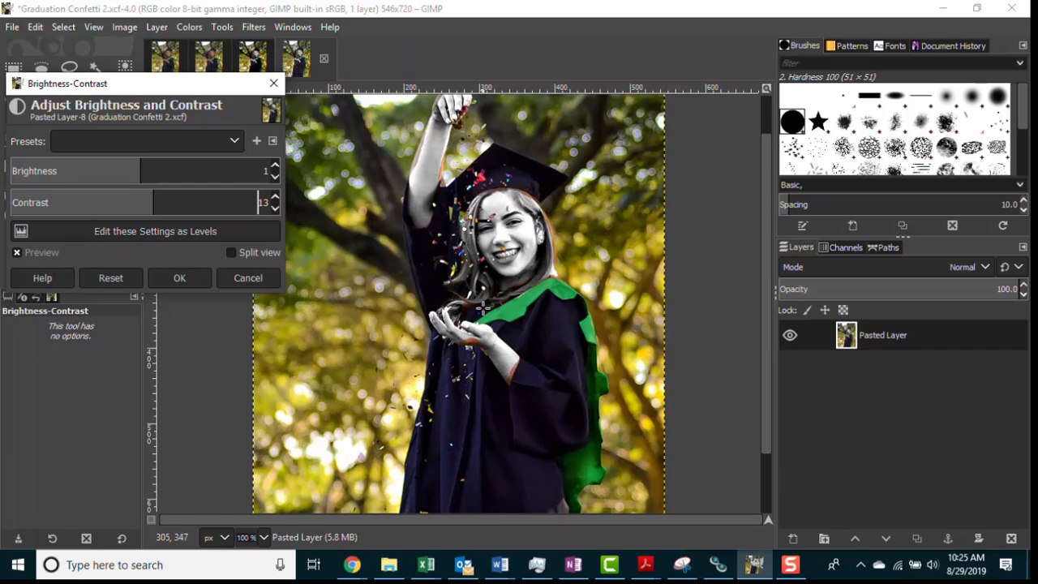
{"action": "left_click", "coordinate": [192, 278]}
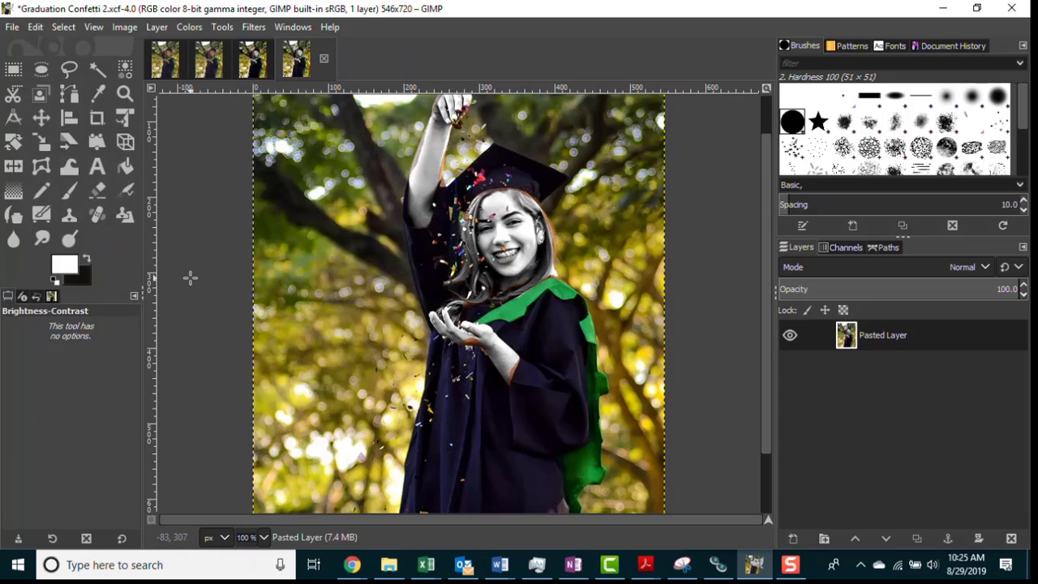
Switch to the purple-background colorized image
{"action": "left_click", "coordinate": [205, 57]}
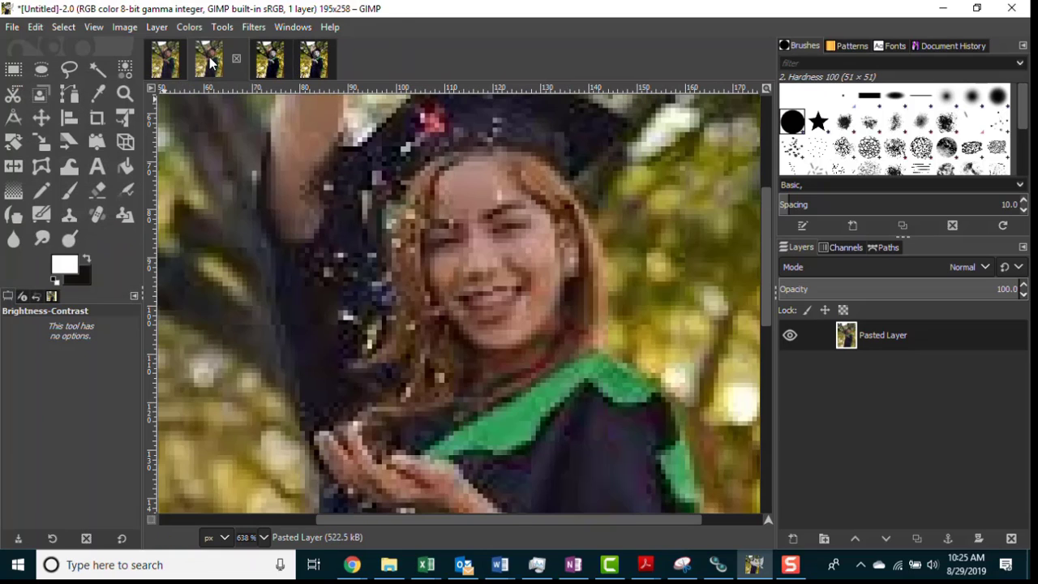
{"action": "left_click", "coordinate": [166, 57]}
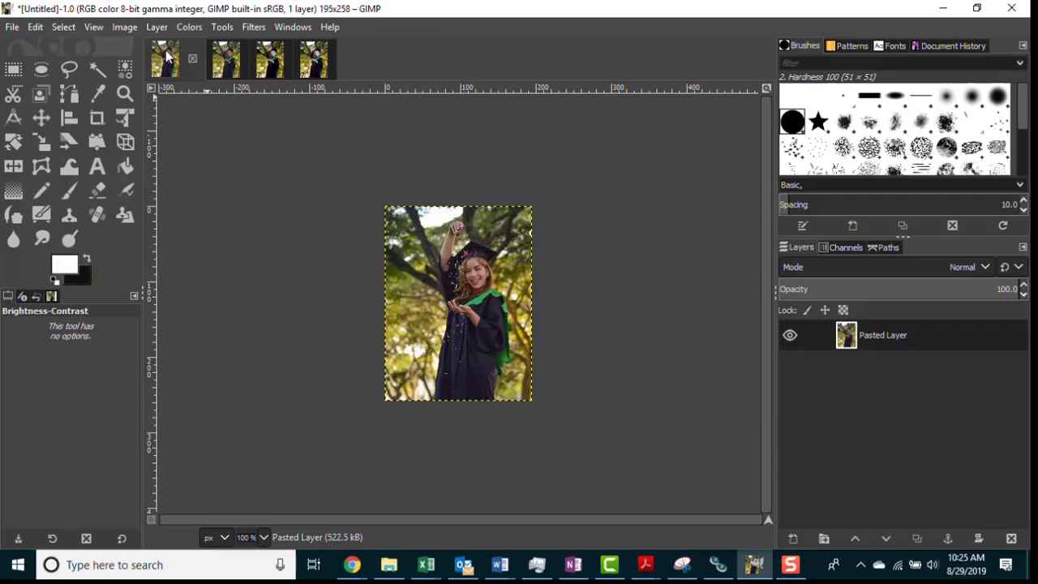
{"action": "left_click", "coordinate": [310, 61]}
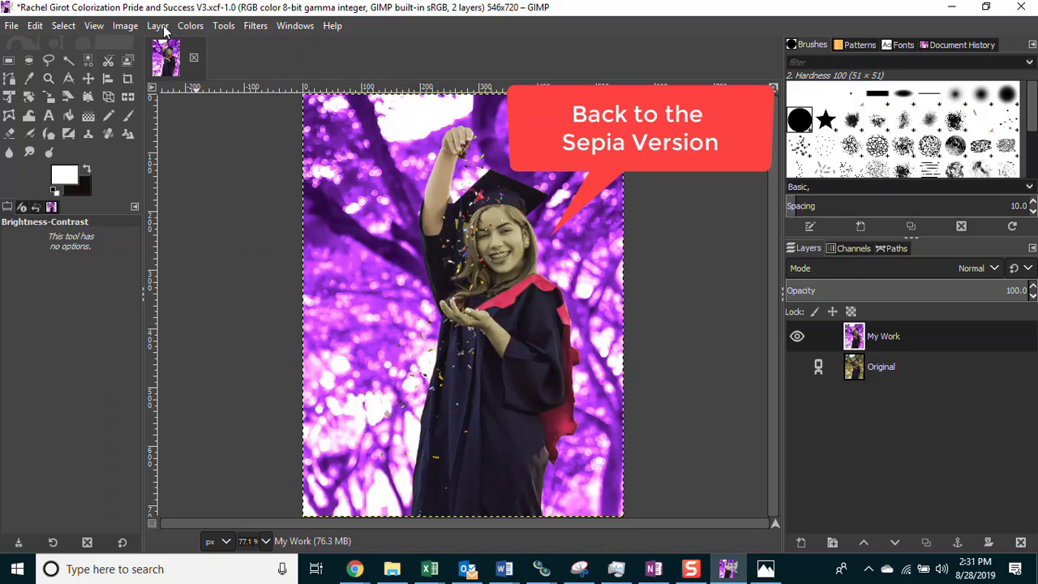
Raise the purple image's brightness to 27 and contrast to 35
{"action": "left_click", "coordinate": [190, 25]}
{"action": "left_click", "coordinate": [210, 168]}
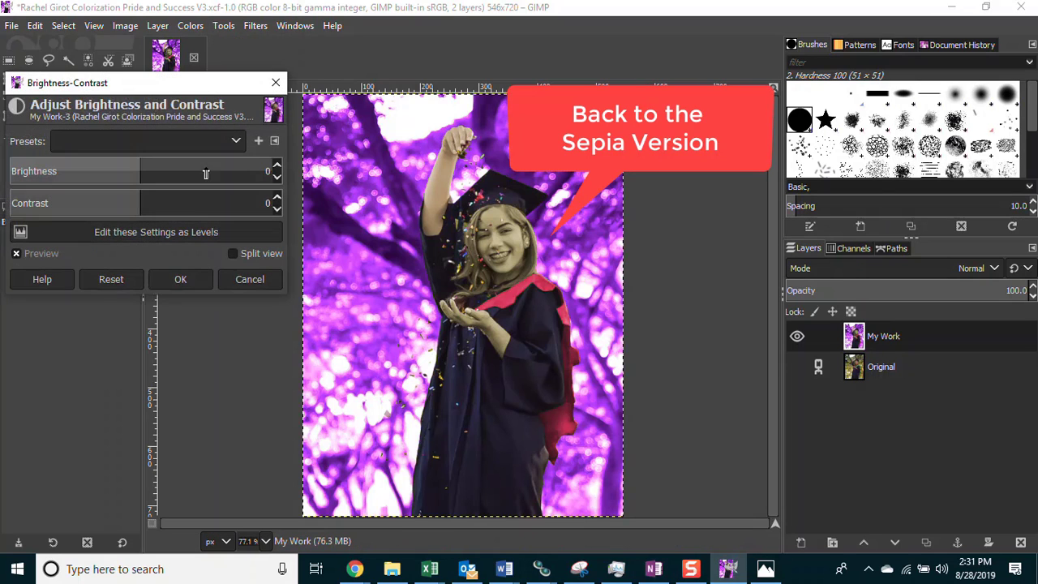
{"action": "left_click_drag", "start_coordinate": [142, 168], "coordinate": [162, 202]}
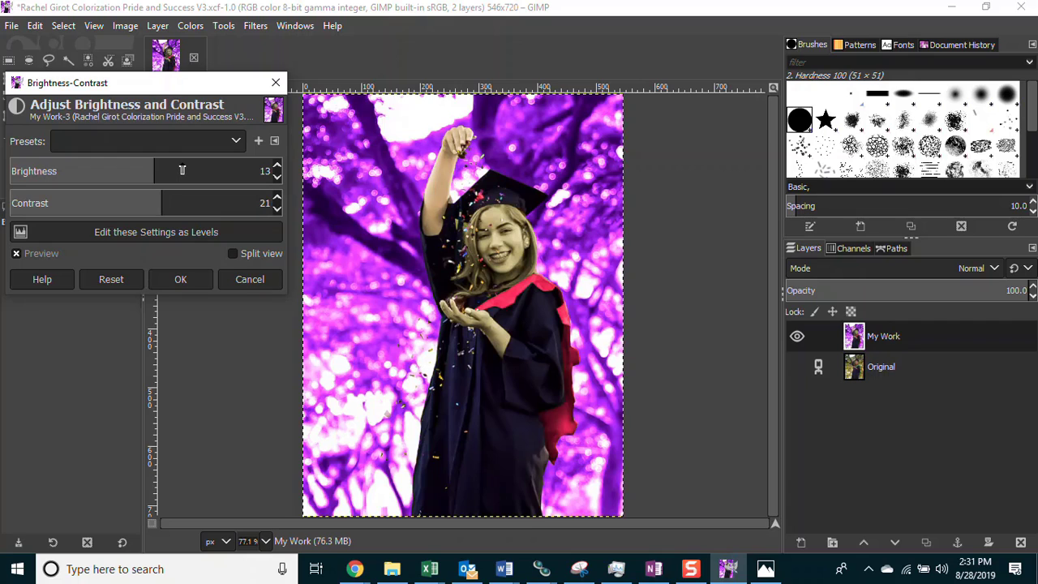
{"action": "left_click", "coordinate": [164, 166]}
{"action": "left_click_drag", "start_coordinate": [164, 166], "coordinate": [175, 200]}
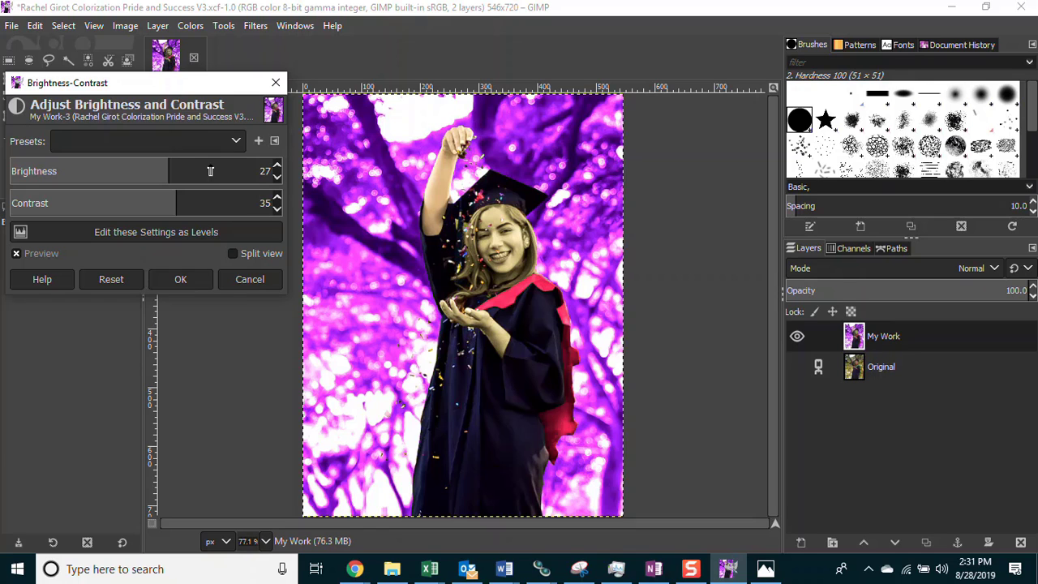
{"action": "left_click", "coordinate": [180, 278]}
{"action": "left_click", "coordinate": [11, 25]}
Save As, replacing 'and Success V3' with 'Final' to create Colorization Pride Final.xcf
{"action": "left_click", "coordinate": [38, 180]}
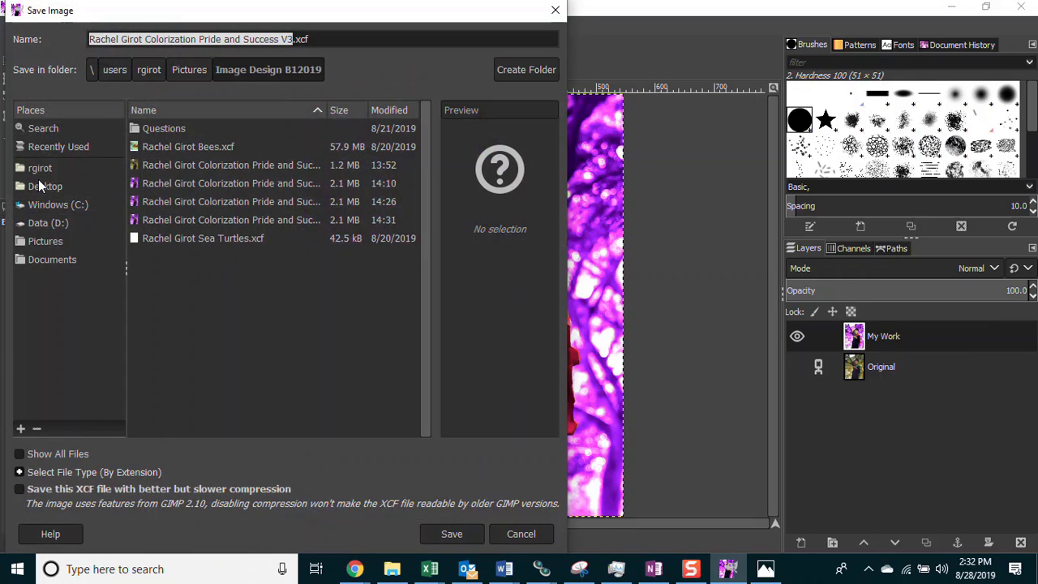
{"action": "left_click", "coordinate": [259, 37]}
{"action": "left_click_drag", "start_coordinate": [297, 39], "coordinate": [234, 36]}
{"action": "type", "text": "Final"}
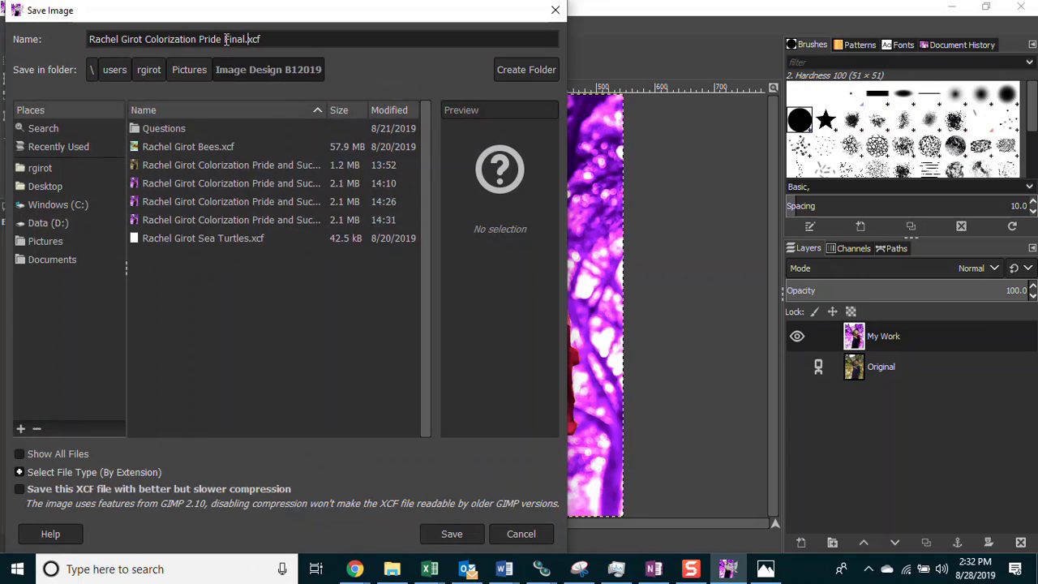
{"action": "key", "text": "Return"}
{"action": "left_click", "coordinate": [11, 26]}
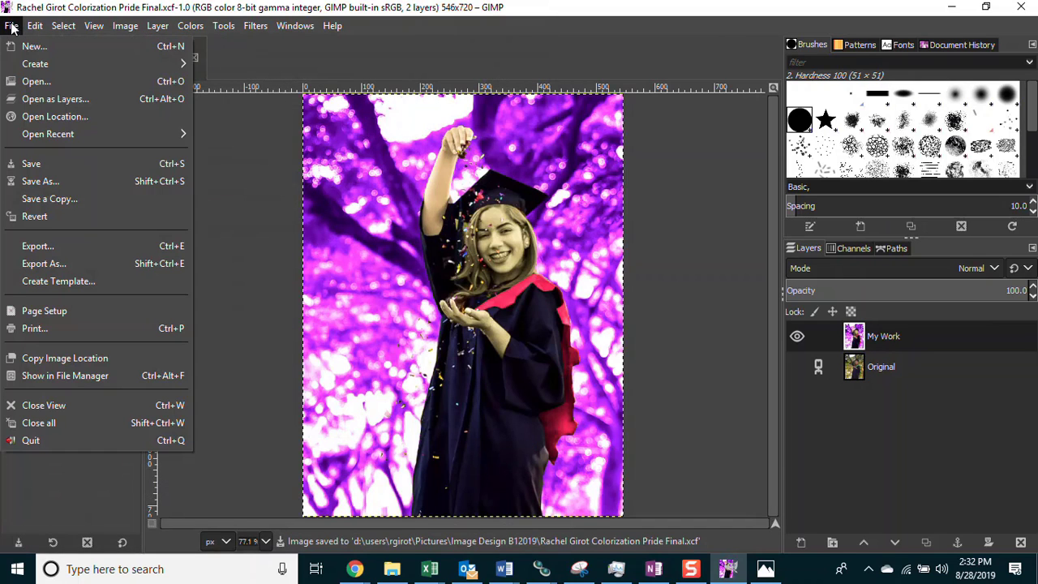
Export As Colorization Pride Final with the extension changed from .png to .jpg
{"action": "left_click", "coordinate": [48, 262]}
{"action": "left_click_drag", "start_coordinate": [472, 20], "coordinate": [332, 18]}
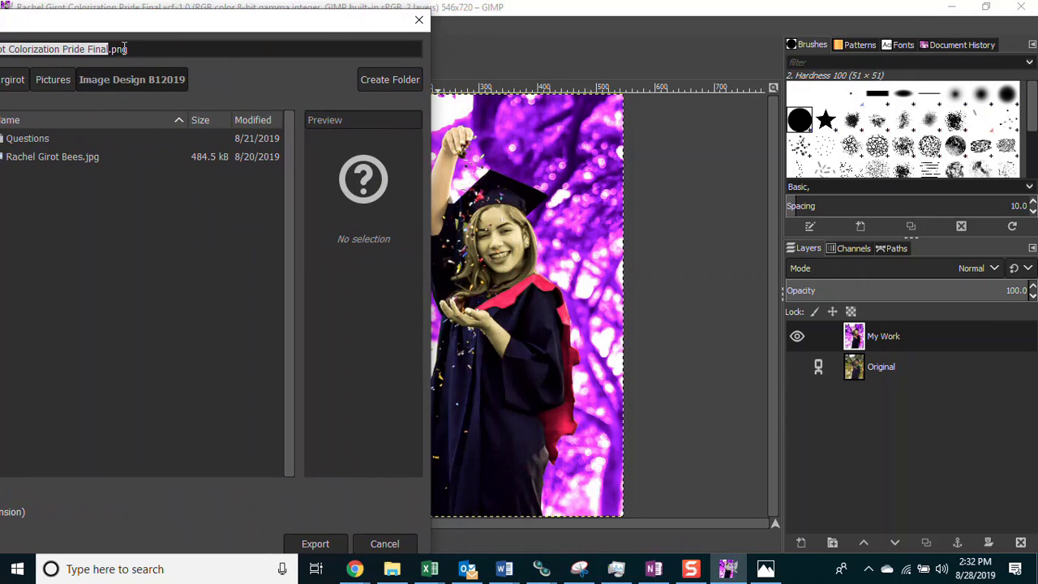
{"action": "key", "text": "End"}
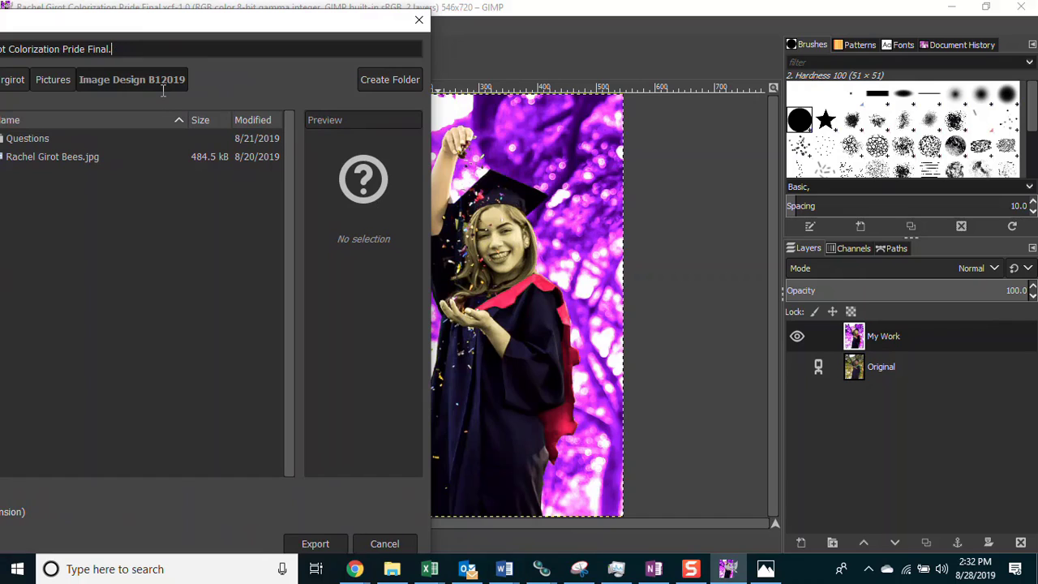
{"action": "type", "text": "jpg"}
{"action": "key", "text": "Return"}
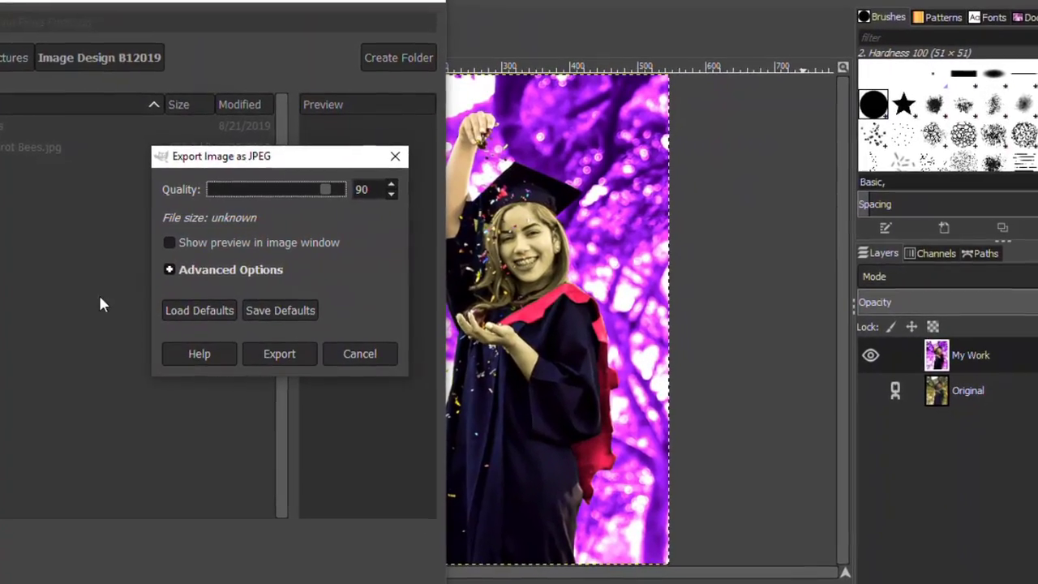
Preview the compression, set JPEG quality to 99 and export the file
{"action": "left_click", "coordinate": [156, 245]}
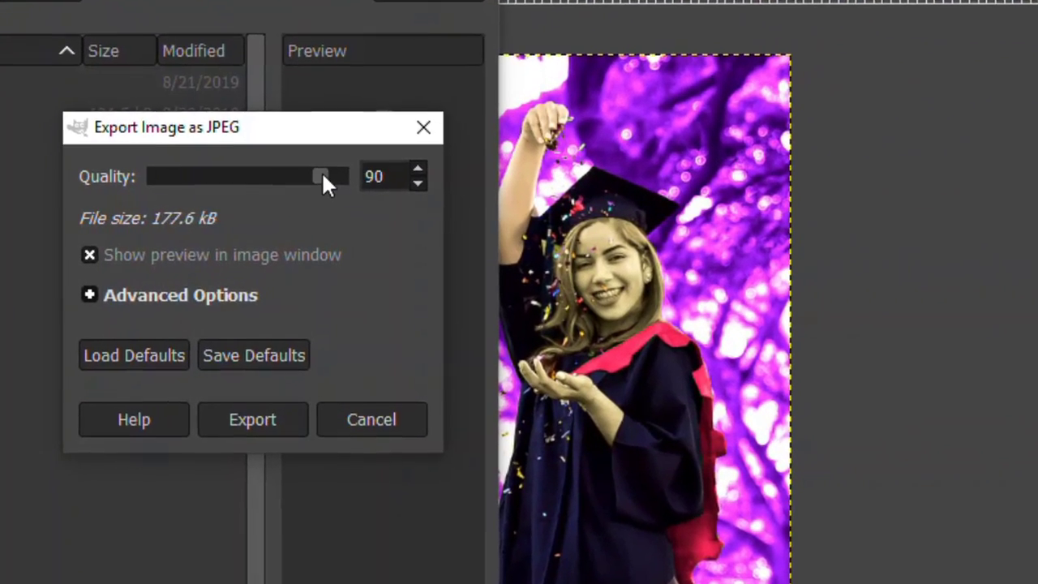
{"action": "left_click_drag", "start_coordinate": [319, 177], "coordinate": [344, 168]}
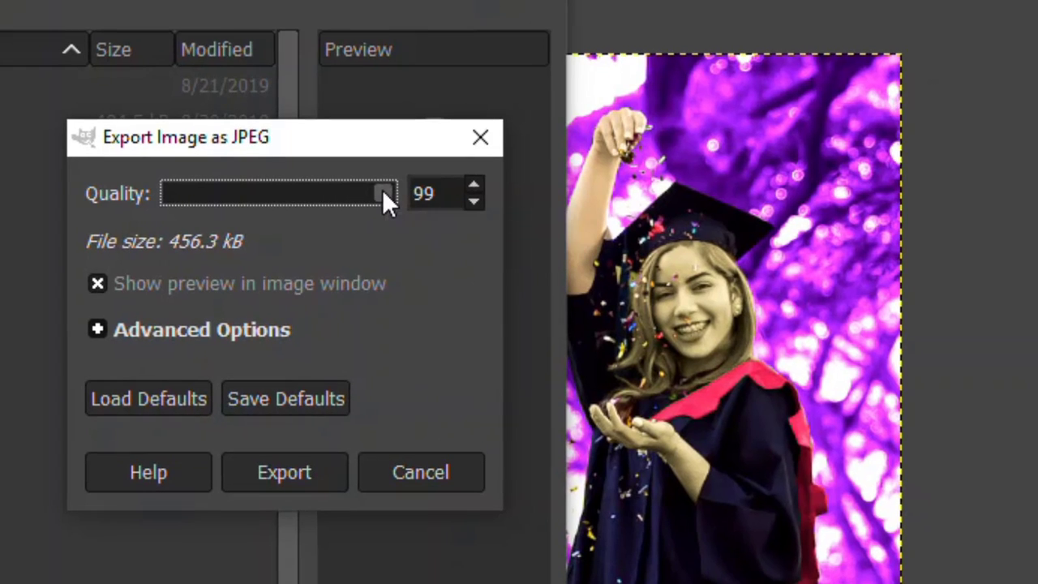
{"action": "left_click_drag", "start_coordinate": [339, 168], "coordinate": [290, 161]}
{"action": "left_click_drag", "start_coordinate": [336, 193], "coordinate": [182, 195]}
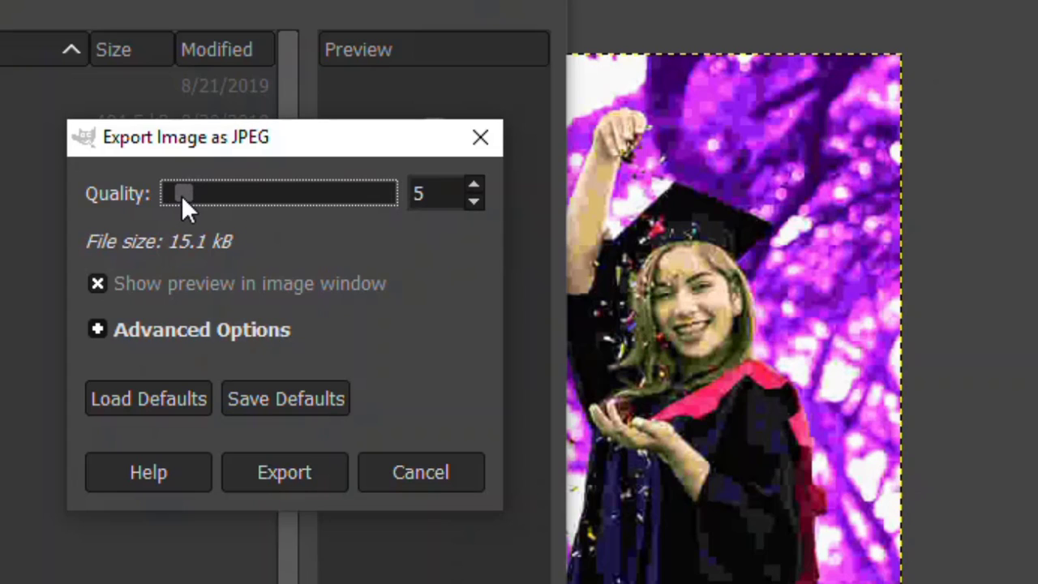
{"action": "left_click_drag", "start_coordinate": [182, 197], "coordinate": [371, 202]}
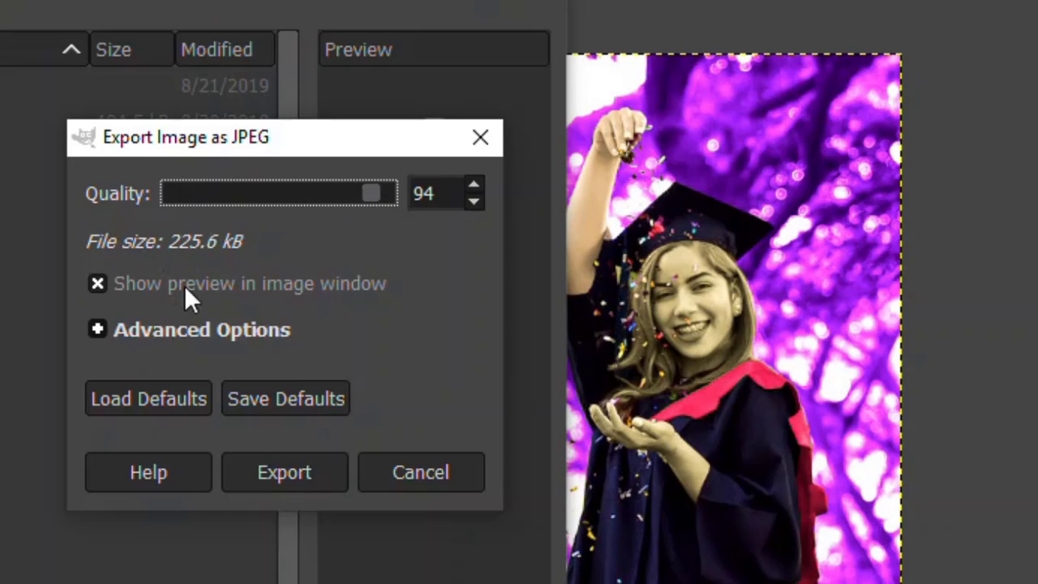
{"action": "left_click", "coordinate": [475, 185]}
{"action": "left_click", "coordinate": [474, 186]}
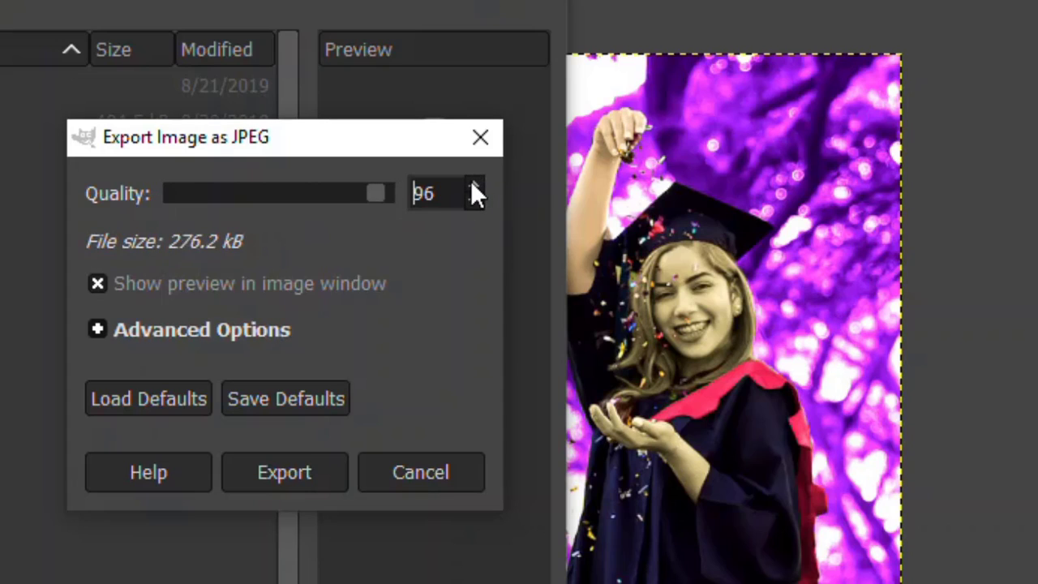
{"action": "left_click", "coordinate": [474, 186]}
{"action": "left_click", "coordinate": [474, 186]}
{"action": "left_click", "coordinate": [475, 186]}
{"action": "left_click", "coordinate": [474, 186]}
{"action": "left_click", "coordinate": [474, 201]}
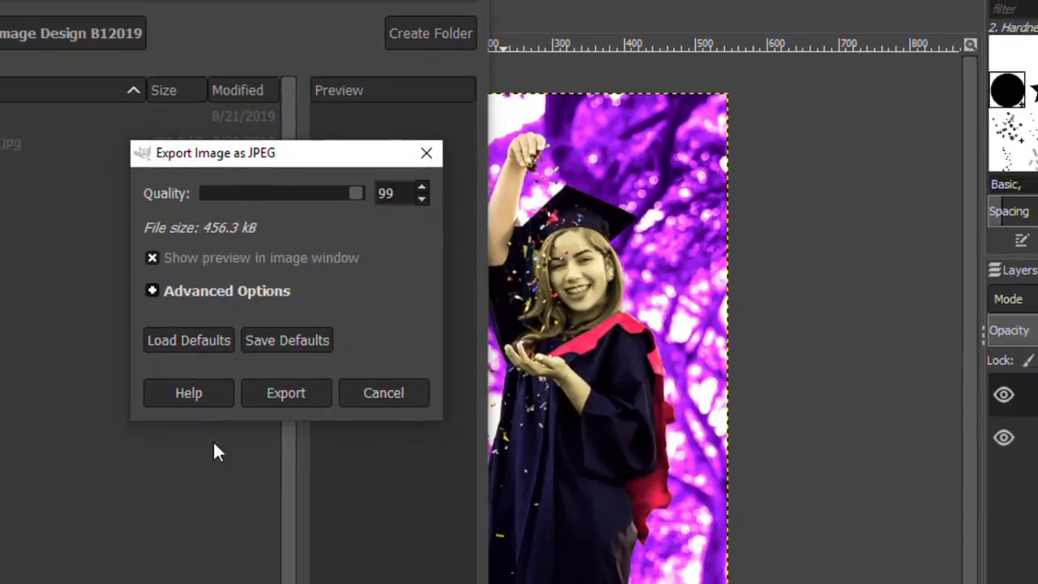
{"action": "left_click", "coordinate": [270, 382]}
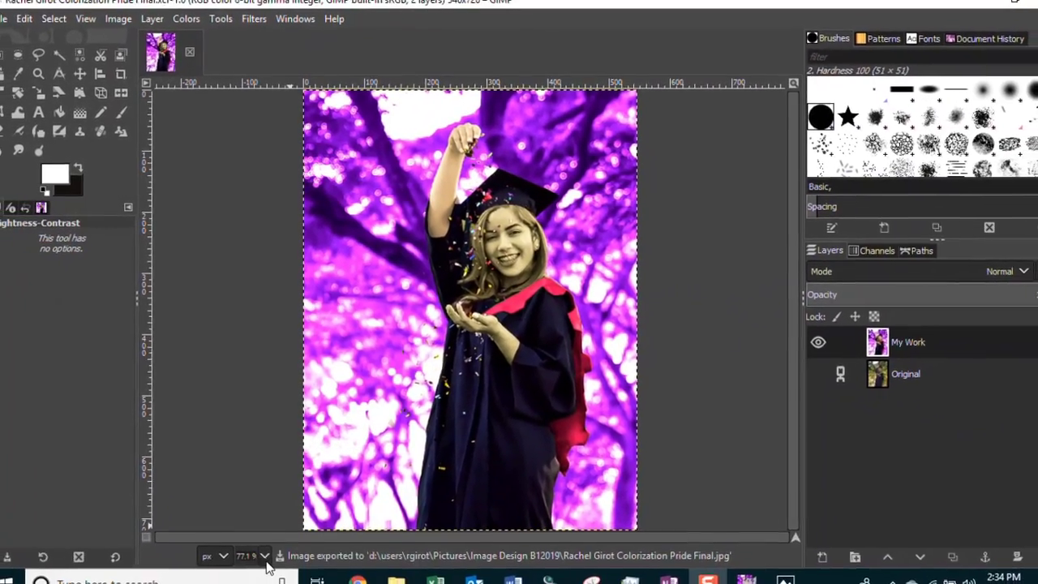
Set zoom to 100% and make the Original layer visible
{"action": "left_click", "coordinate": [262, 578]}
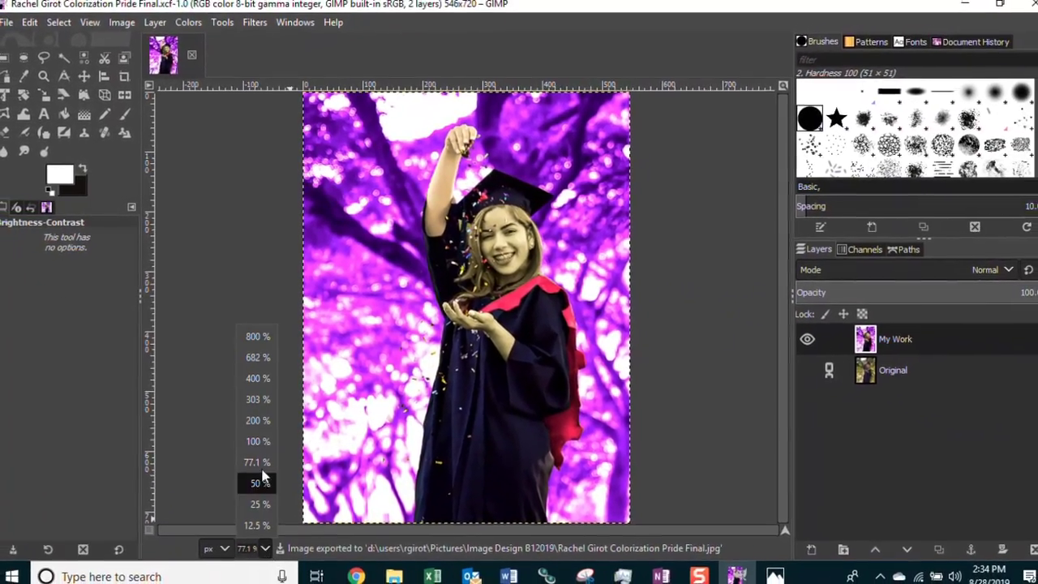
{"action": "left_click", "coordinate": [258, 463]}
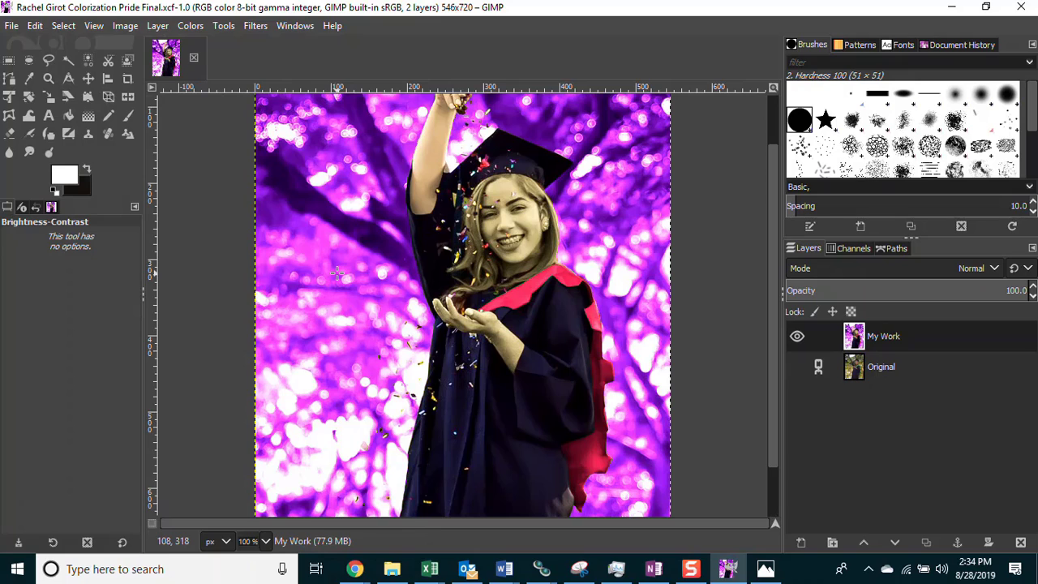
{"action": "left_click", "coordinate": [797, 364]}
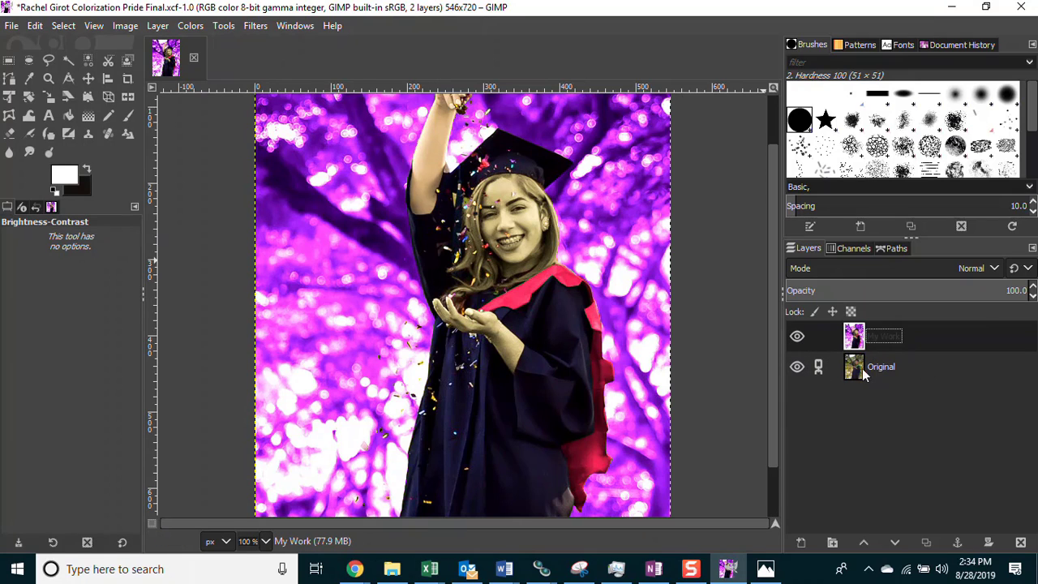
Toggle the My Work layer's visibility repeatedly to compare it with the Original photo
{"action": "left_click", "coordinate": [797, 337]}
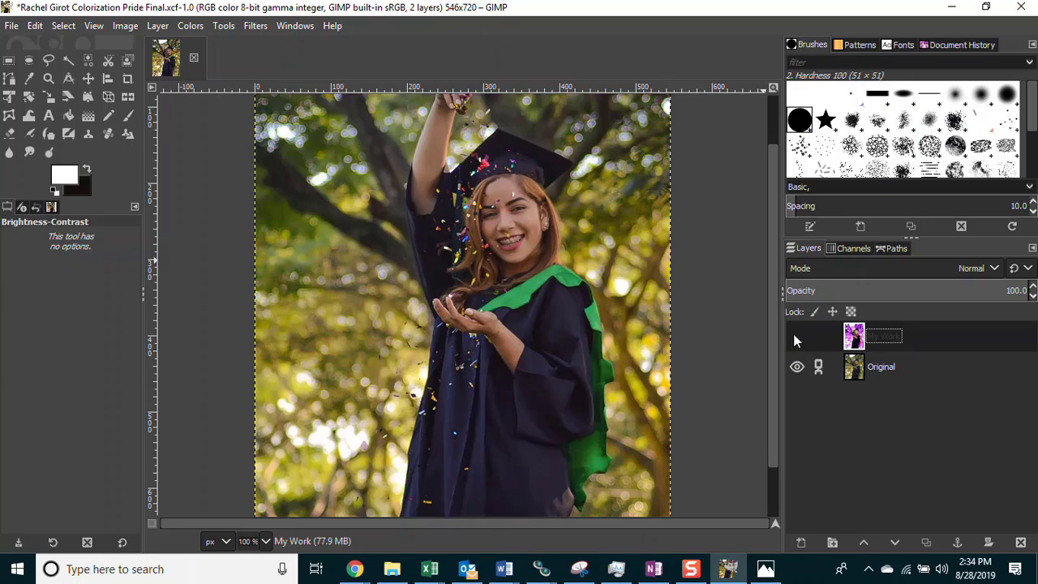
{"action": "left_click", "coordinate": [797, 337]}
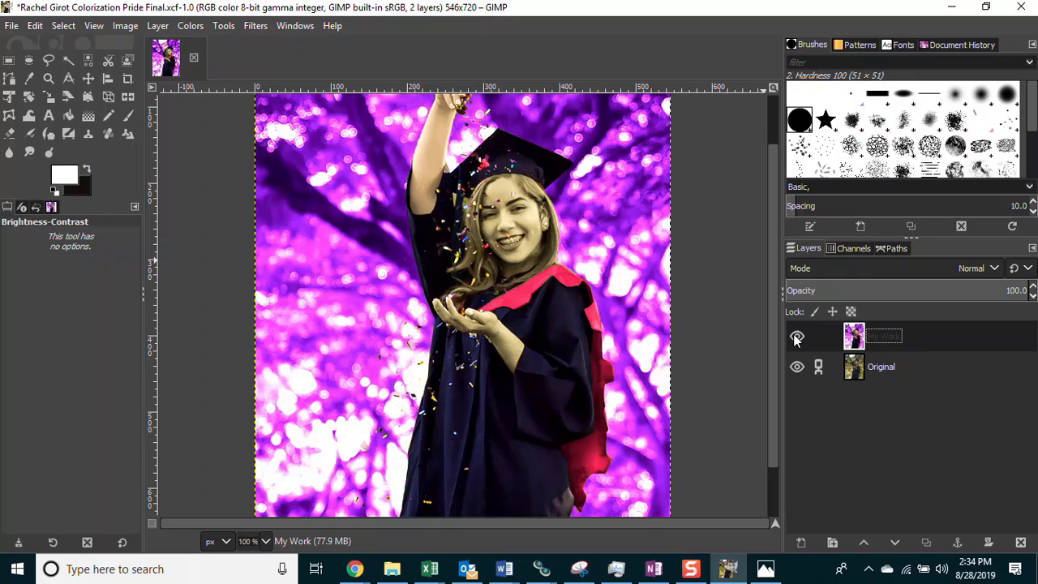
{"action": "left_click", "coordinate": [797, 337]}
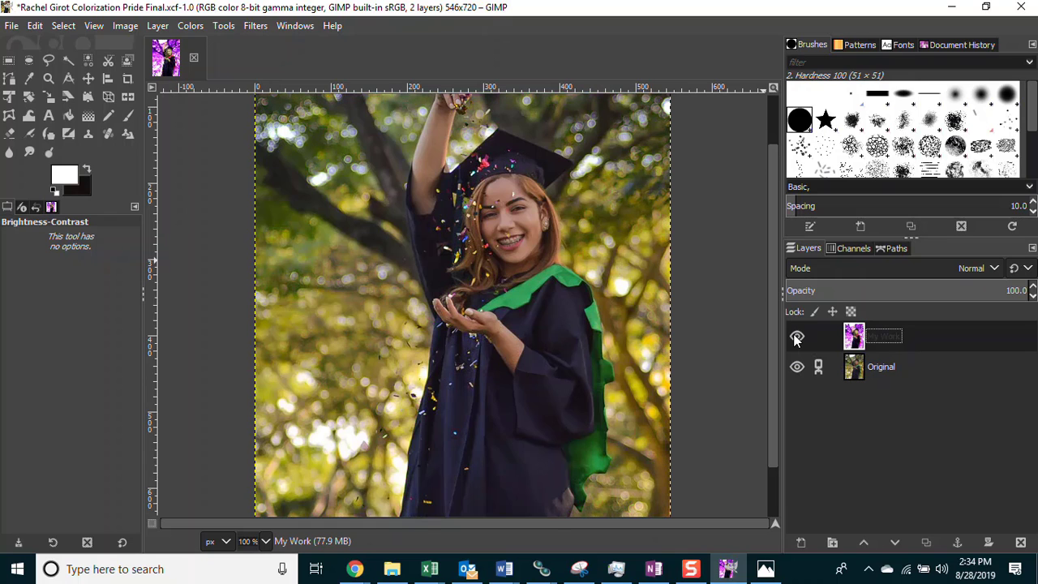
{"action": "left_click", "coordinate": [797, 337]}
{"action": "left_click", "coordinate": [797, 337]}
{"action": "left_click", "coordinate": [794, 333]}
{"action": "left_click", "coordinate": [794, 333]}
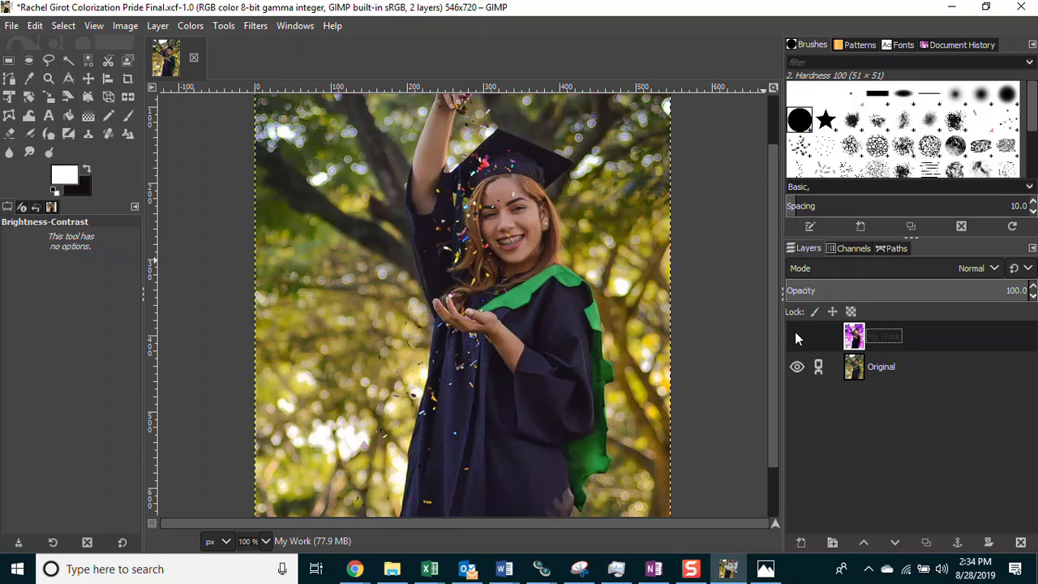
{"action": "left_click", "coordinate": [795, 333]}
{"action": "left_click", "coordinate": [794, 332]}
{"action": "left_click", "coordinate": [796, 334]}
{"action": "left_click", "coordinate": [796, 333]}
{"action": "left_click", "coordinate": [796, 333]}
{"action": "left_click", "coordinate": [797, 338]}
{"action": "left_click", "coordinate": [797, 337]}
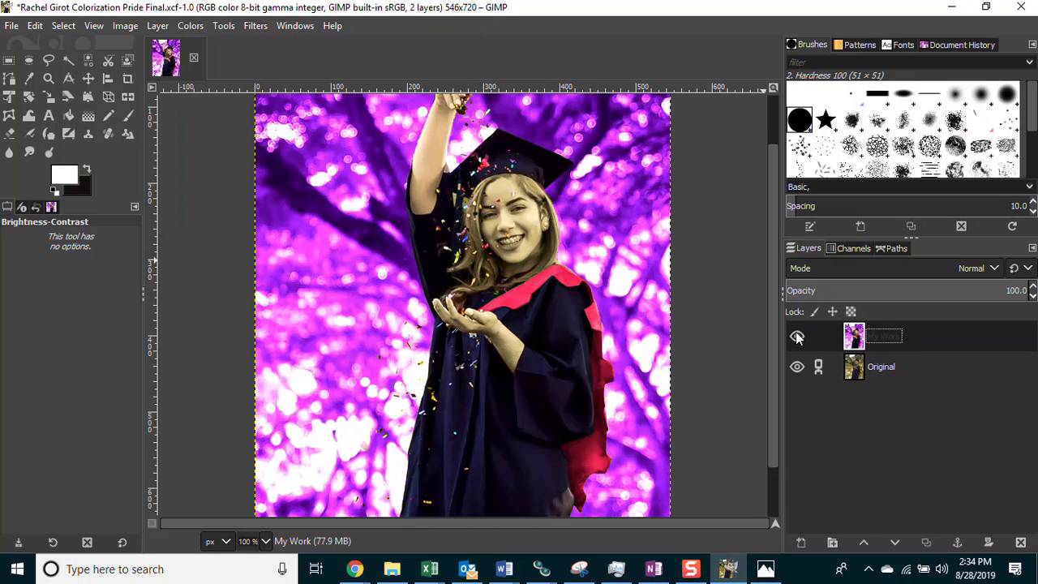
{"action": "left_click", "coordinate": [797, 337]}
{"action": "left_click", "coordinate": [797, 337]}
Abandon a first snip attempt and fit the whole image in GIMP's window
{"action": "left_click", "coordinate": [579, 568]}
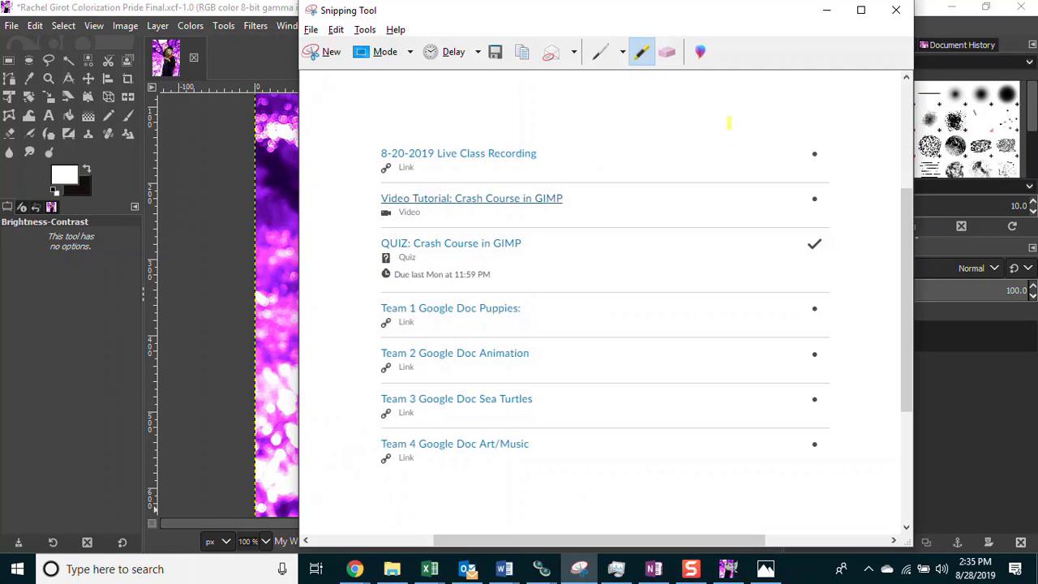
{"action": "left_click", "coordinate": [322, 51]}
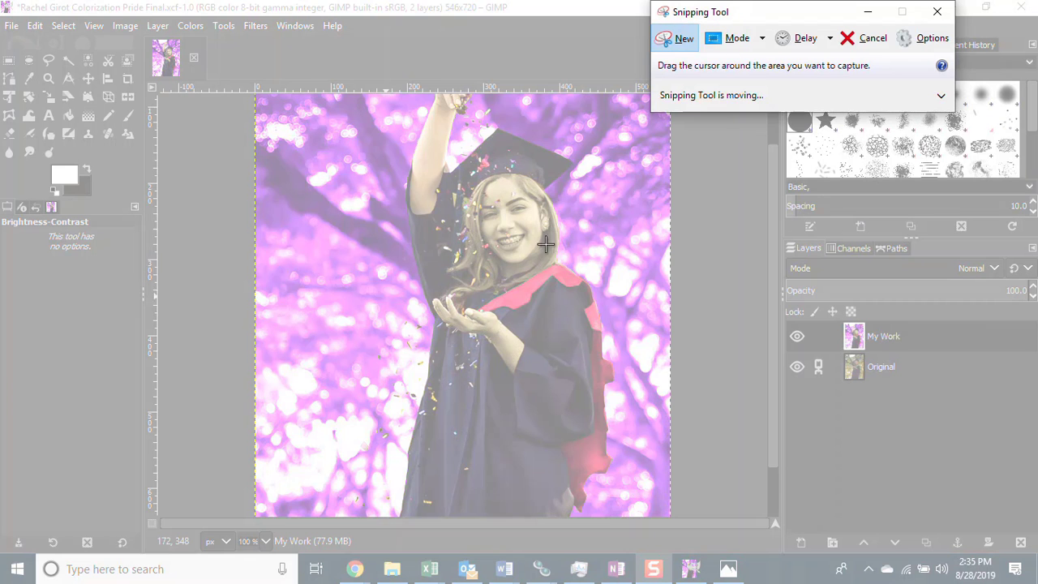
{"action": "left_click", "coordinate": [872, 38]}
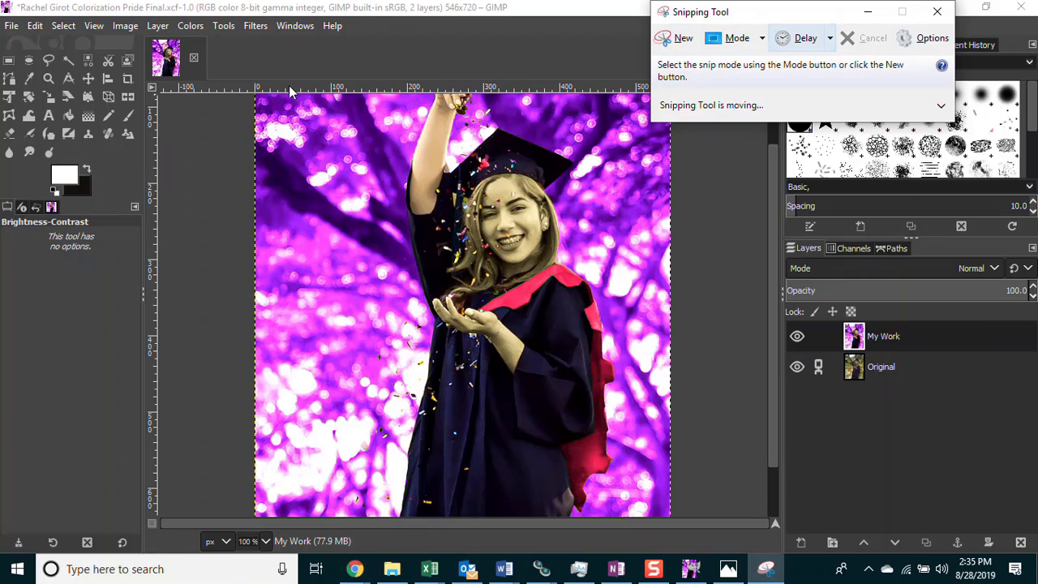
{"action": "left_click", "coordinate": [867, 11]}
{"action": "left_click", "coordinate": [92, 26]}
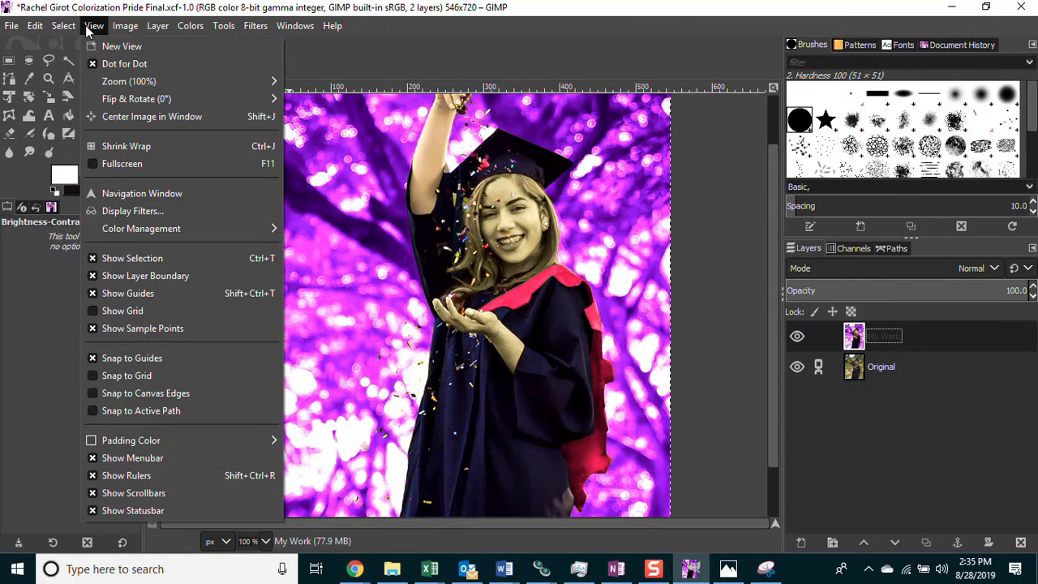
{"action": "mouse_move", "coordinate": [116, 81]}
{"action": "left_click", "coordinate": [333, 140]}
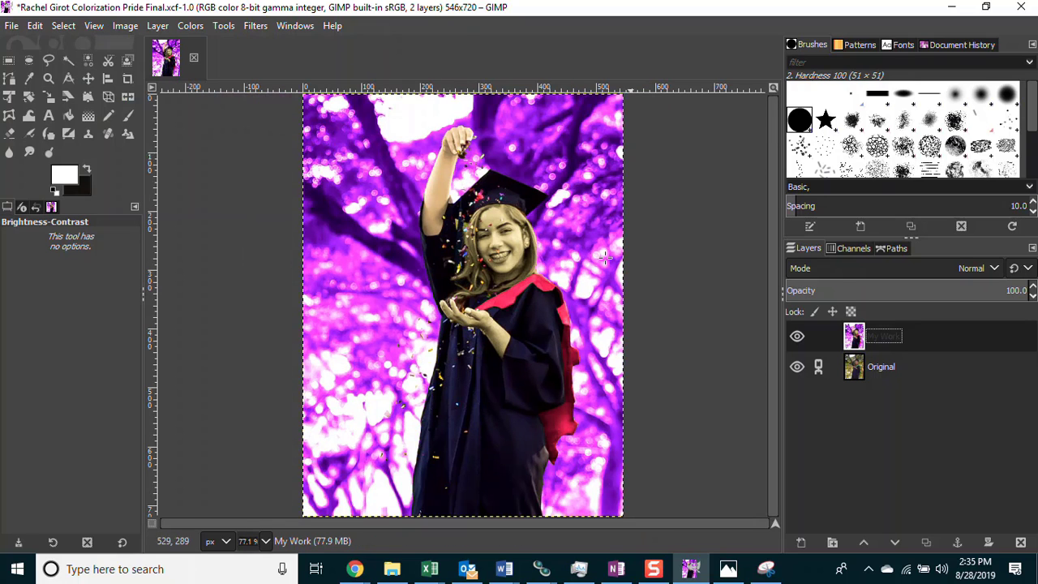
Snip the entire purple-background graduate image and copy the capture
{"action": "left_click", "coordinate": [766, 568]}
{"action": "left_click", "coordinate": [674, 37]}
{"action": "left_click_drag", "start_coordinate": [304, 94], "coordinate": [622, 515]}
{"action": "right_click", "coordinate": [519, 324]}
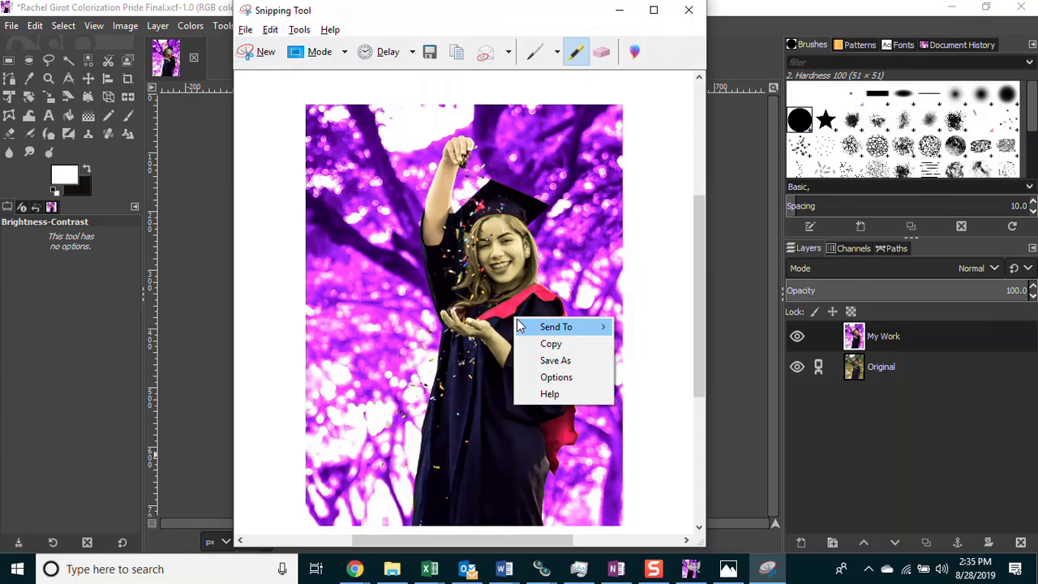
{"action": "left_click", "coordinate": [532, 344]}
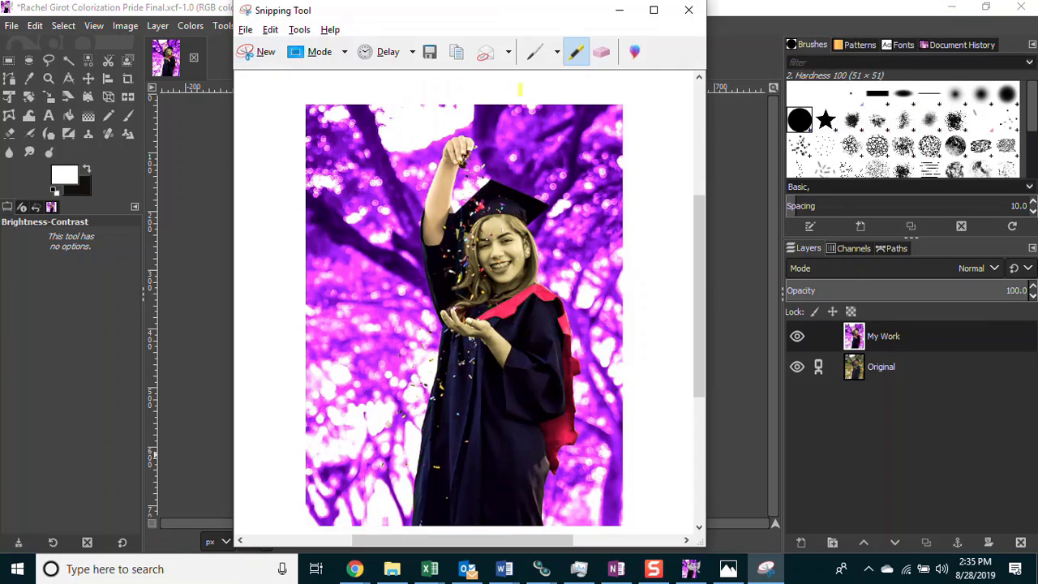
Close the snip's save dialog without saving and minimize Snipping Tool back to GIMP
{"action": "right_click", "coordinate": [412, 189]}
{"action": "left_click", "coordinate": [446, 230]}
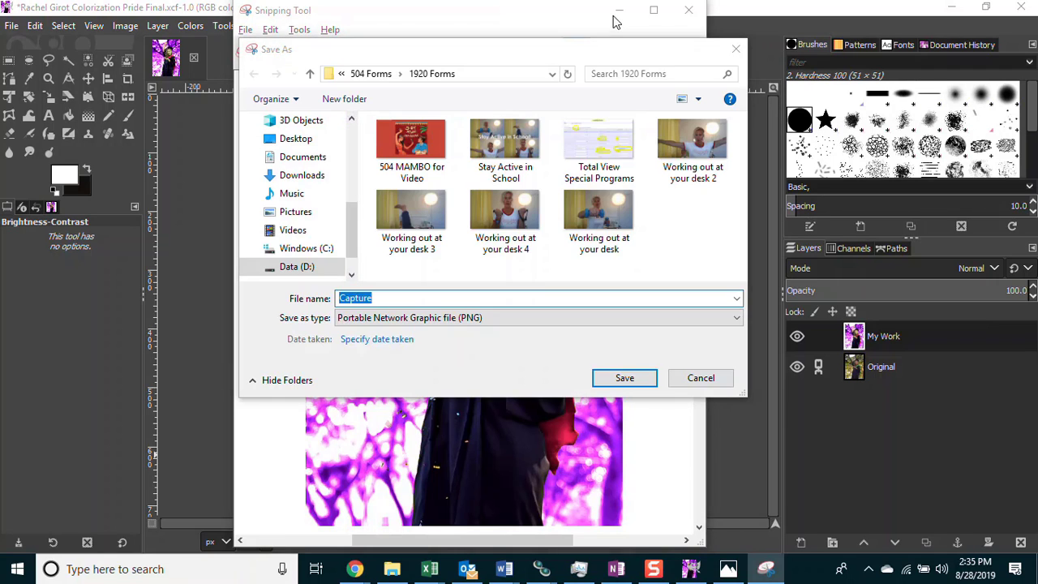
{"action": "left_click", "coordinate": [625, 378]}
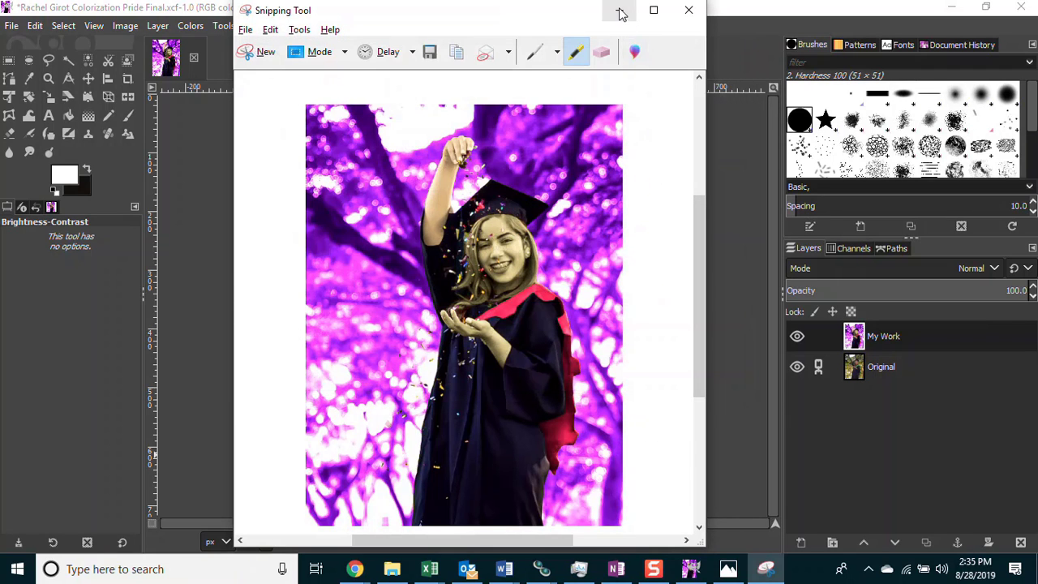
{"action": "left_click", "coordinate": [620, 12]}
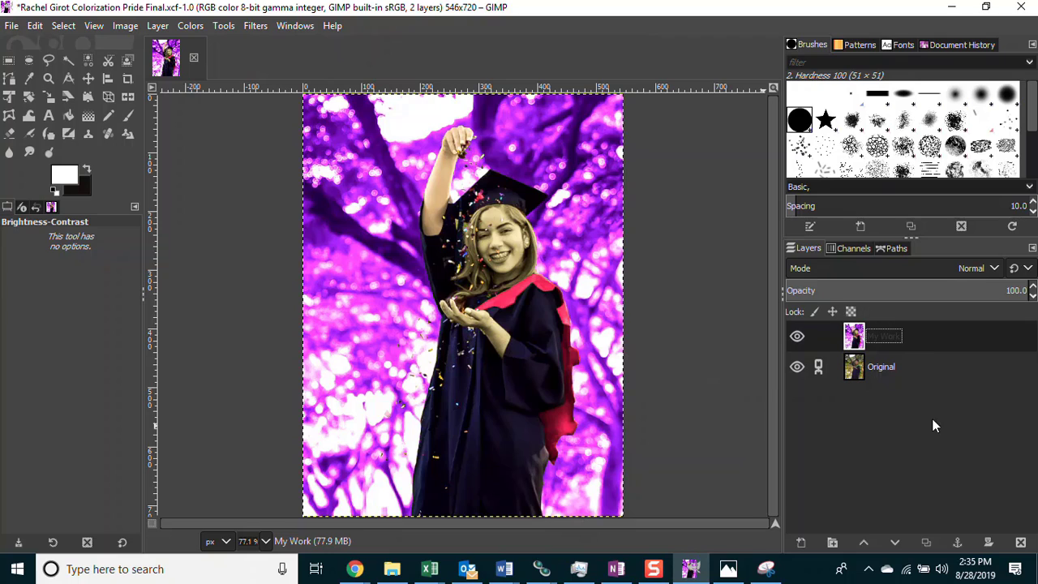